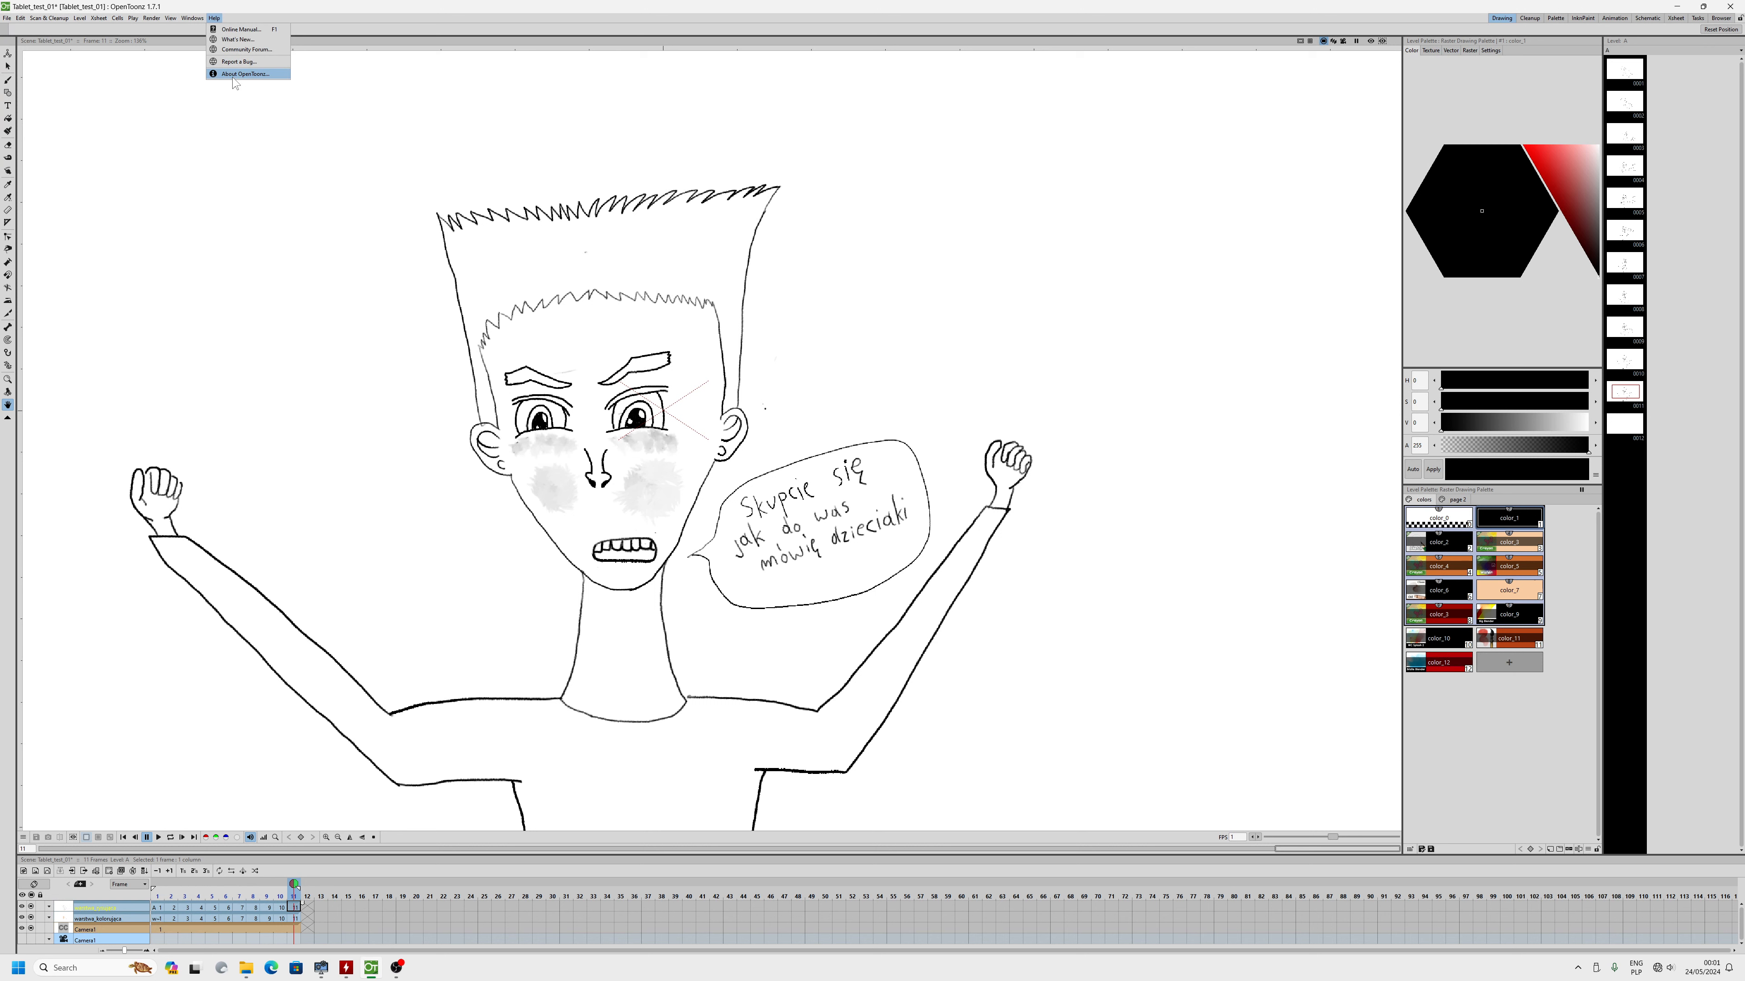
- View the About OpenToonz information and close it
{"action": "left_click", "coordinate": [245, 73]}
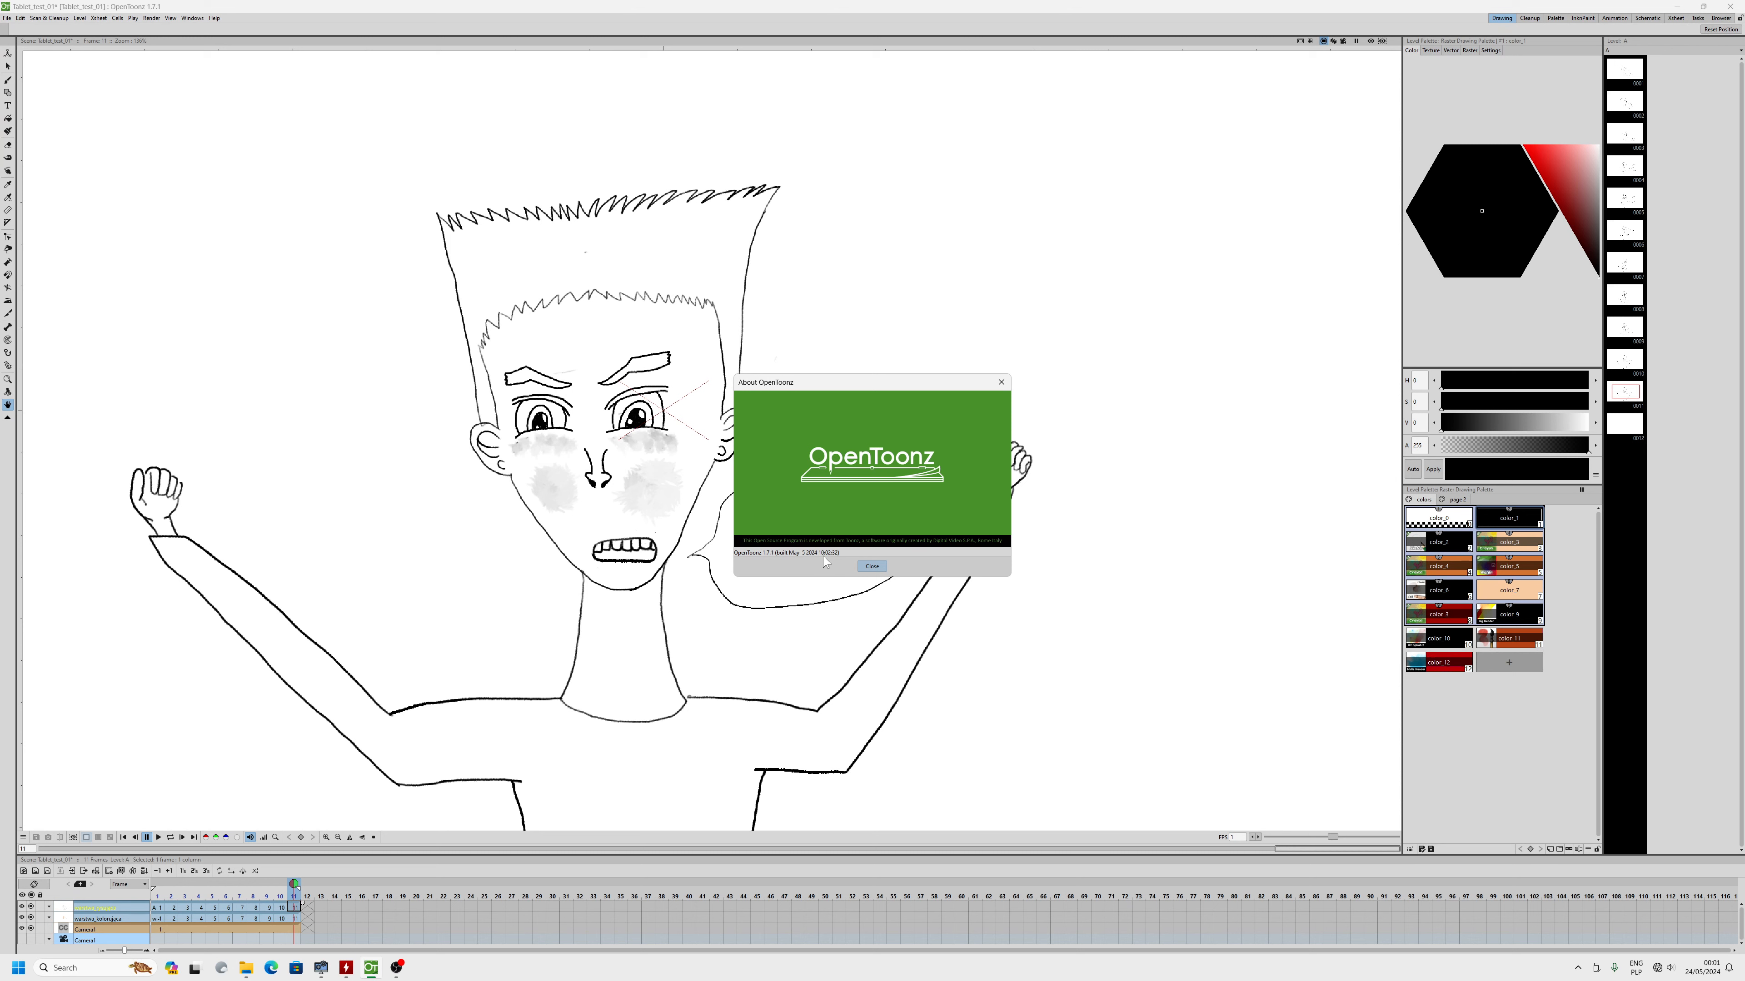
{"action": "left_click", "coordinate": [878, 571]}
{"action": "left_click", "coordinate": [870, 567]}
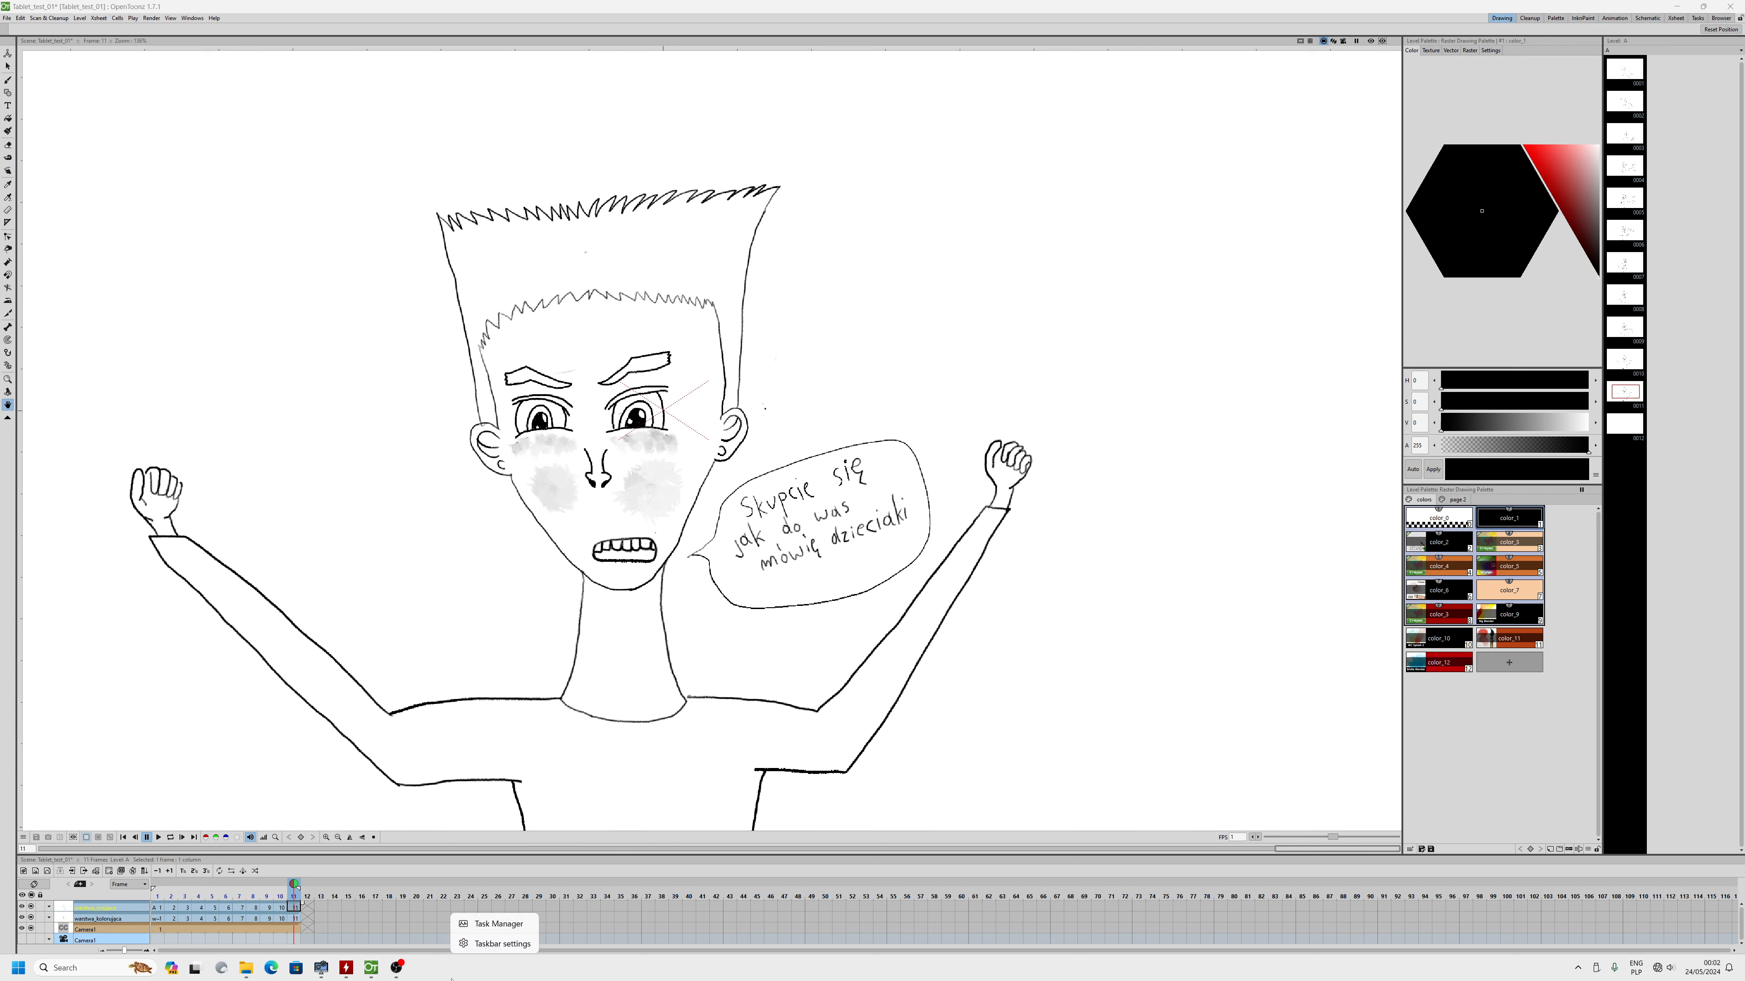
- Switch to System Informer and open the file location of the running OpenToonz.exe process
{"action": "key", "text": "ctrl+shift+Escape"}
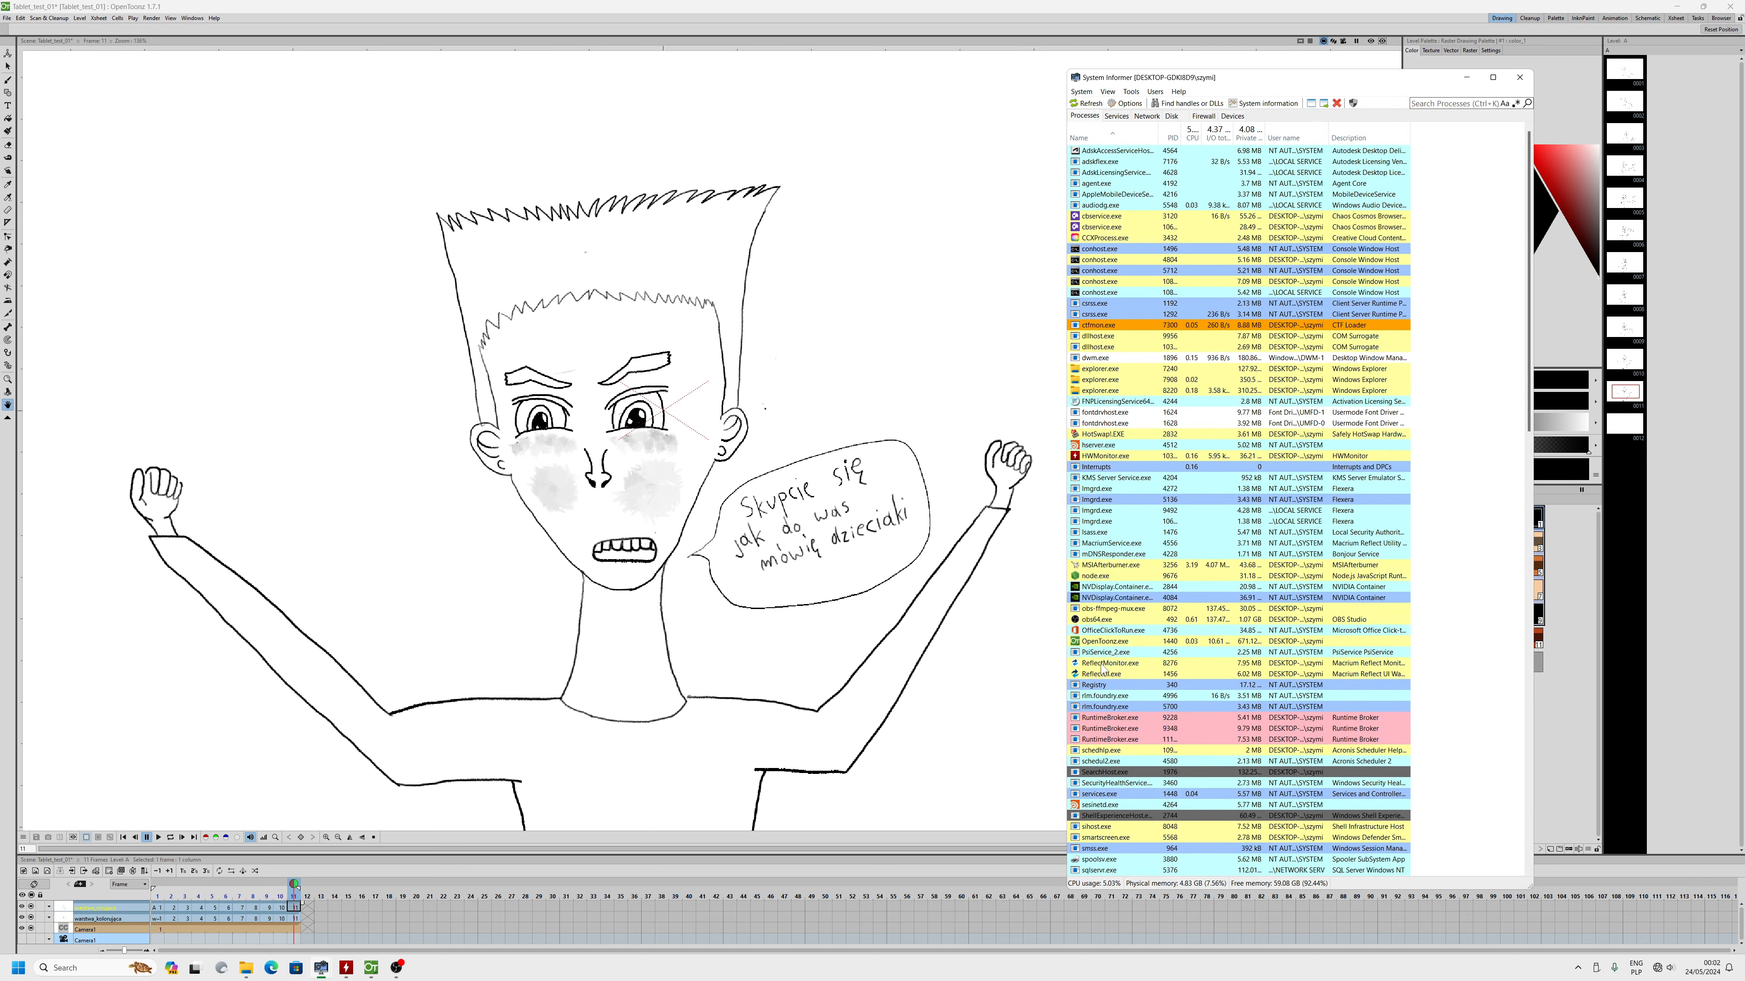
{"action": "right_click", "coordinate": [1107, 642]}
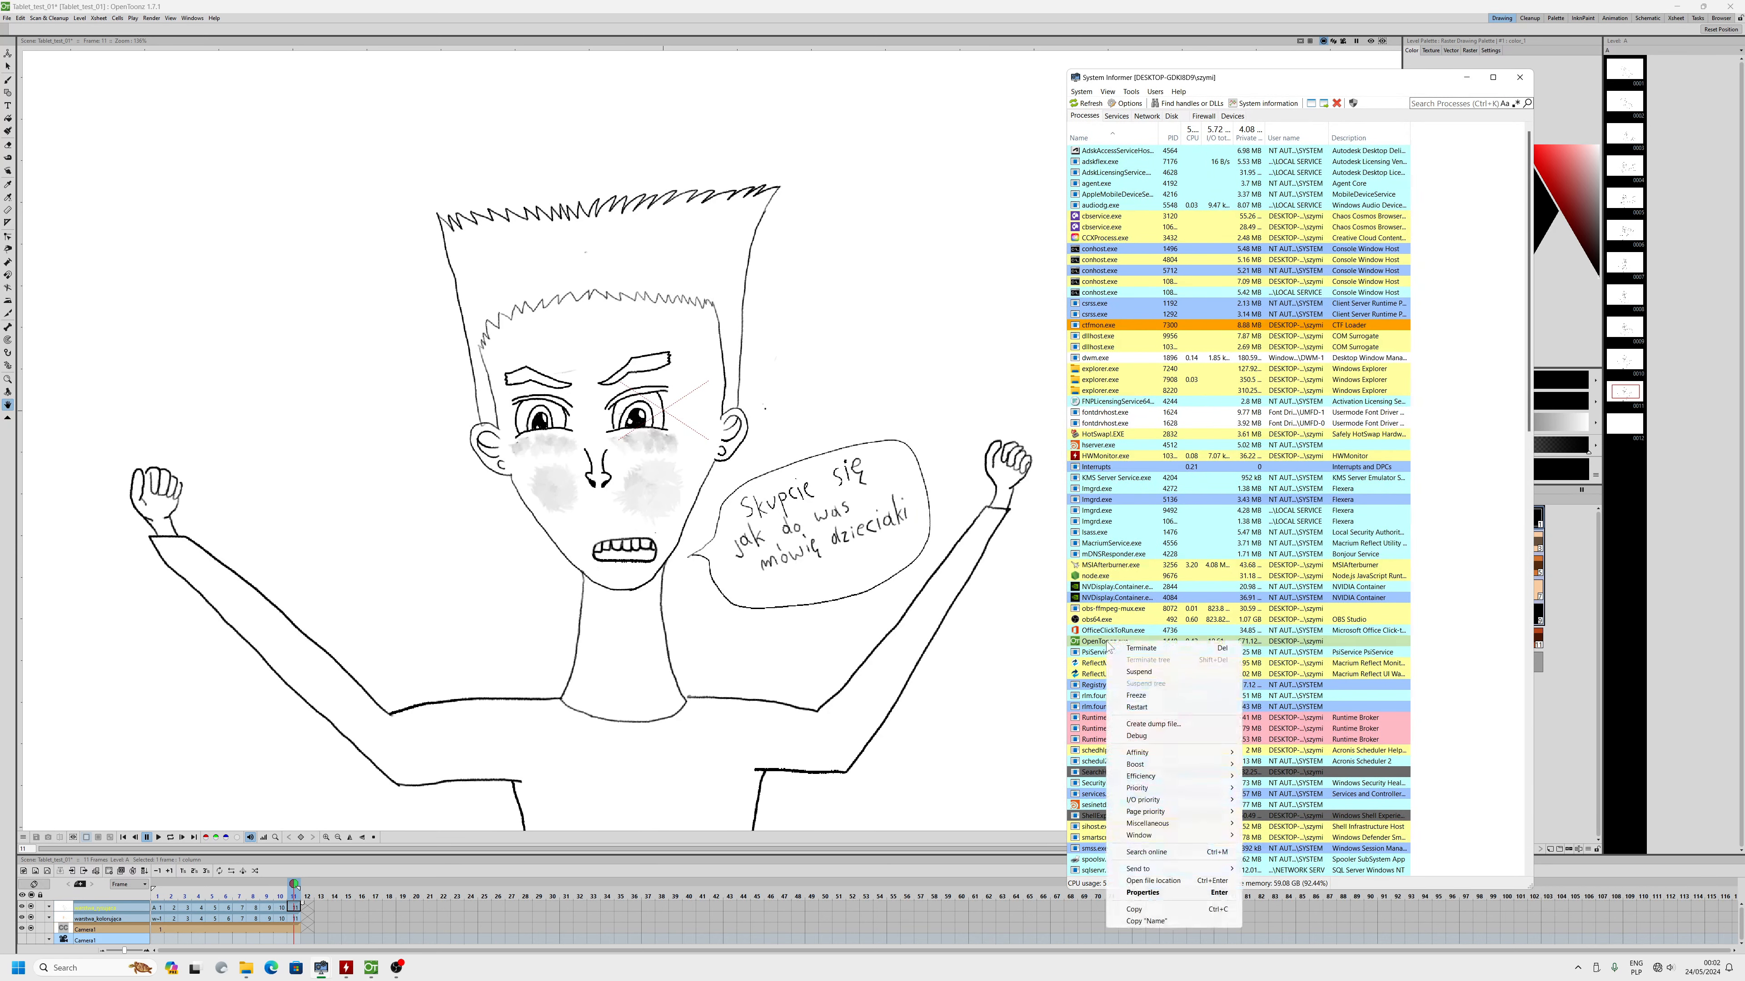
{"action": "left_click", "coordinate": [1159, 883]}
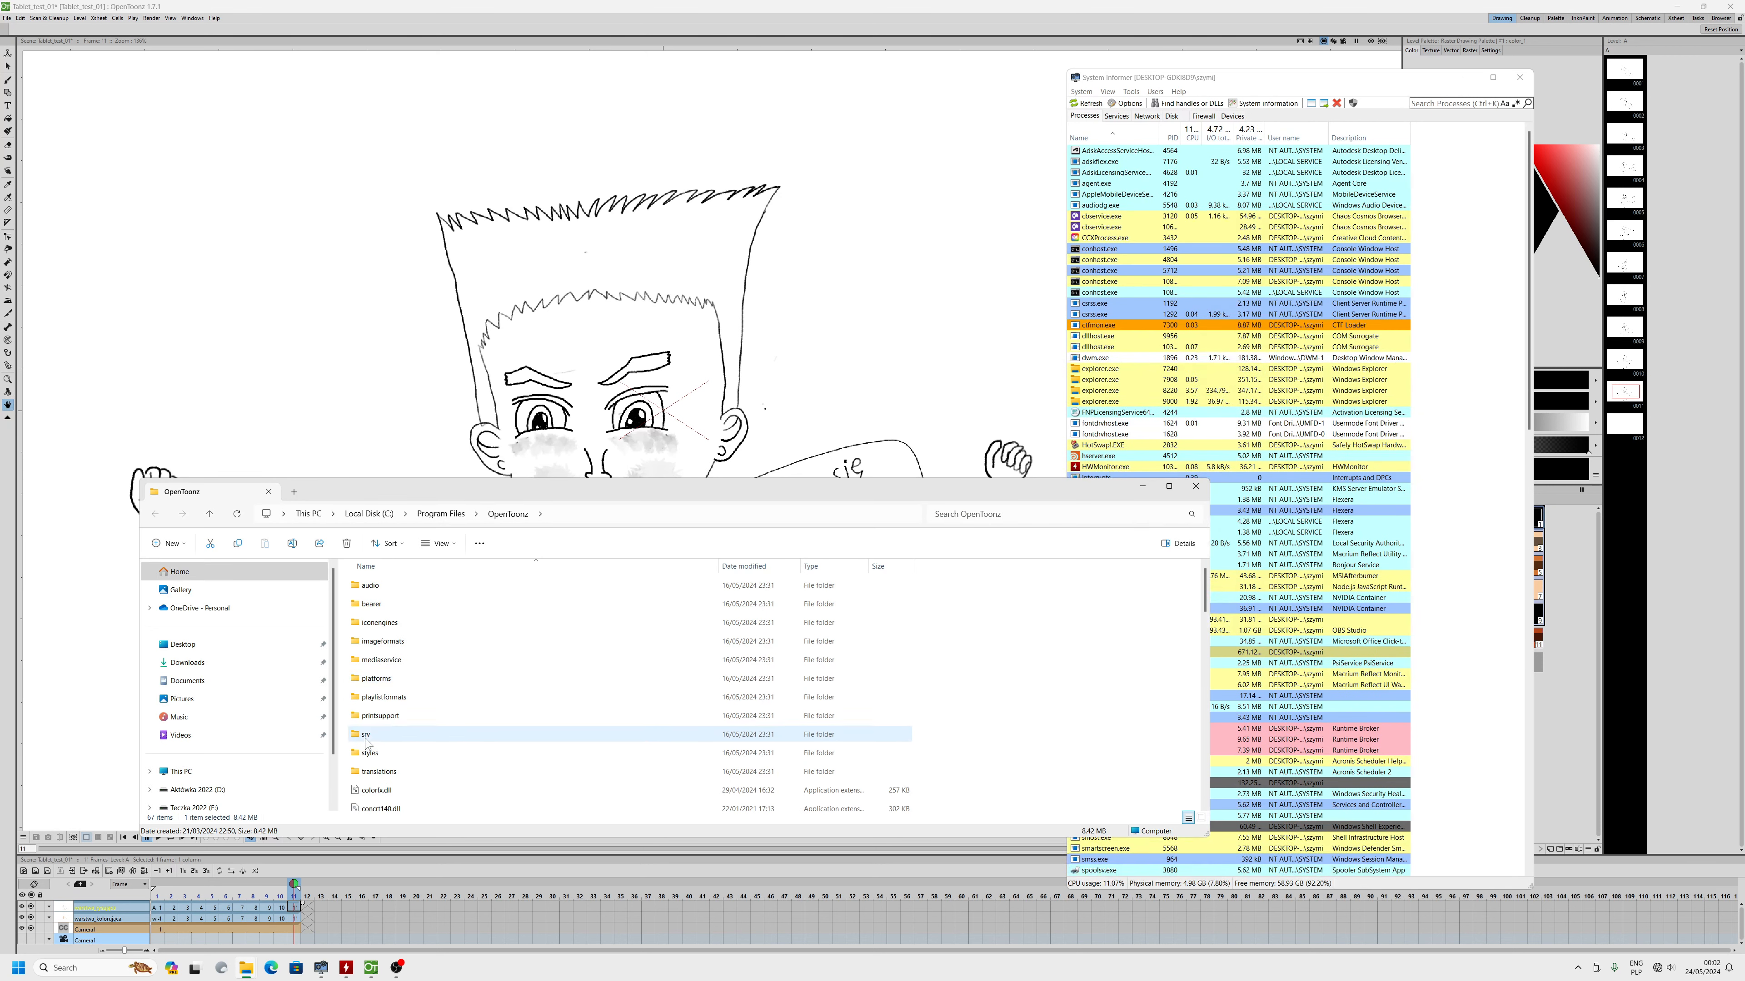
- Open the srv subfolder of the OpenToonz program folder, look through its files and the running processes, and return to the drawing
{"action": "left_click", "coordinate": [369, 736]}
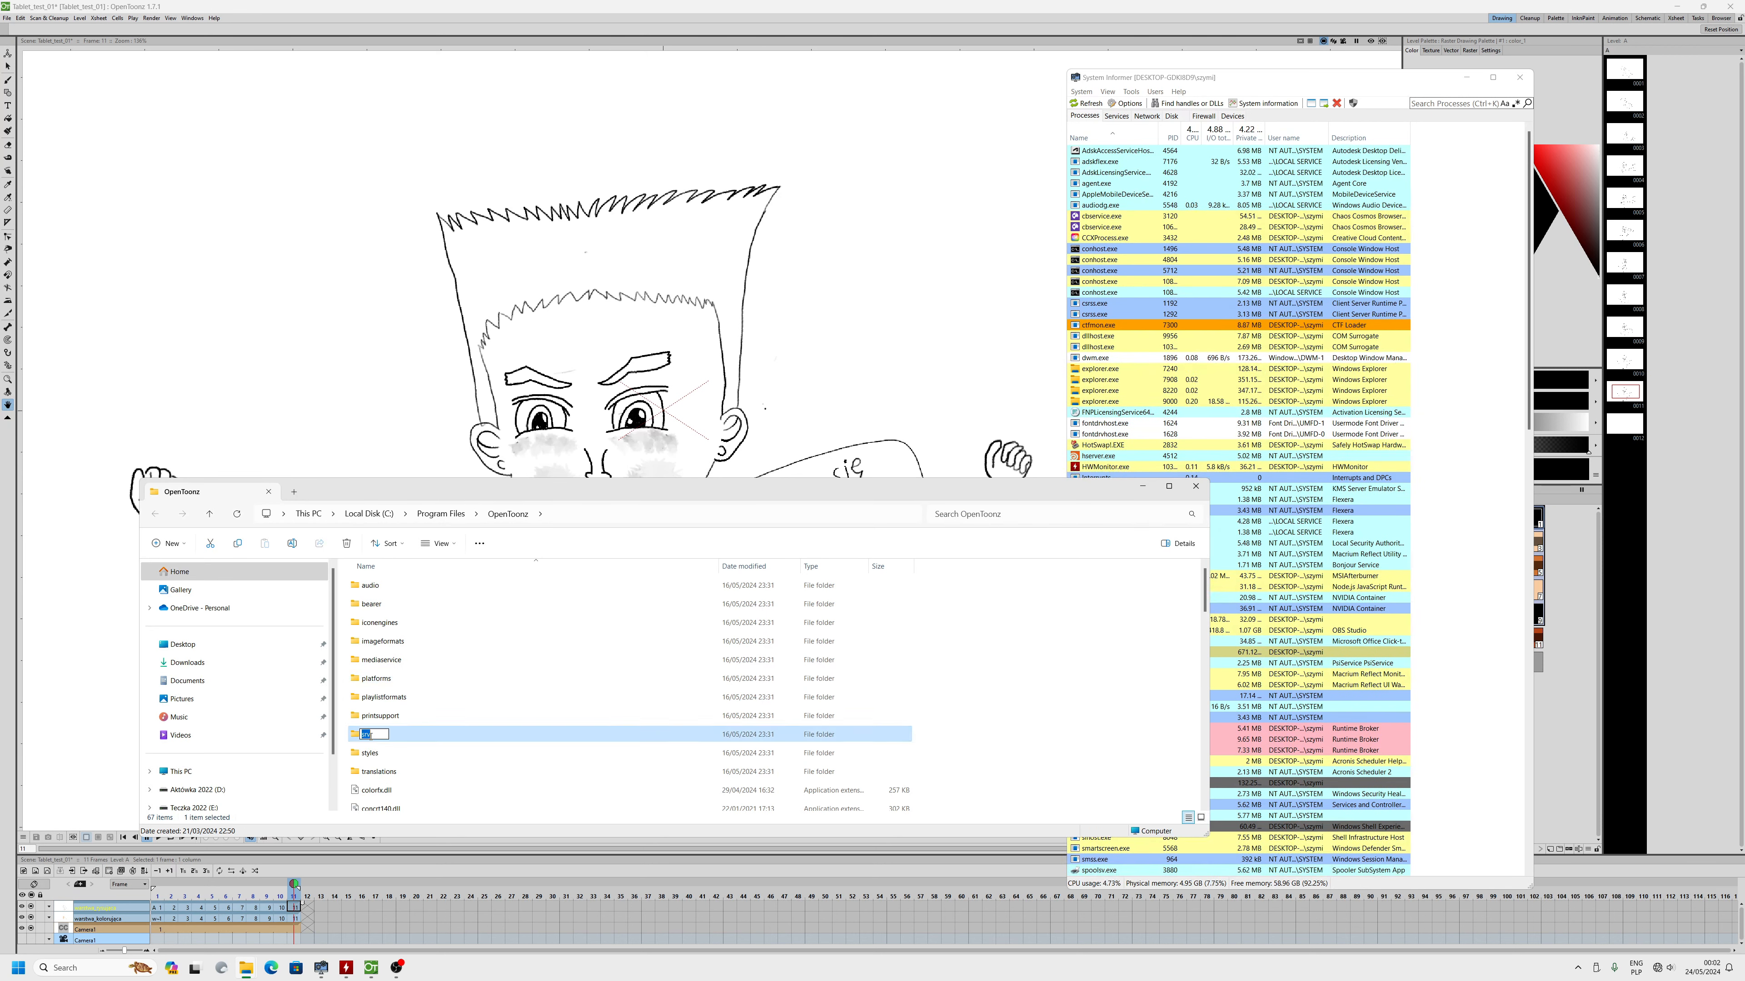
{"action": "double_click", "coordinate": [370, 742]}
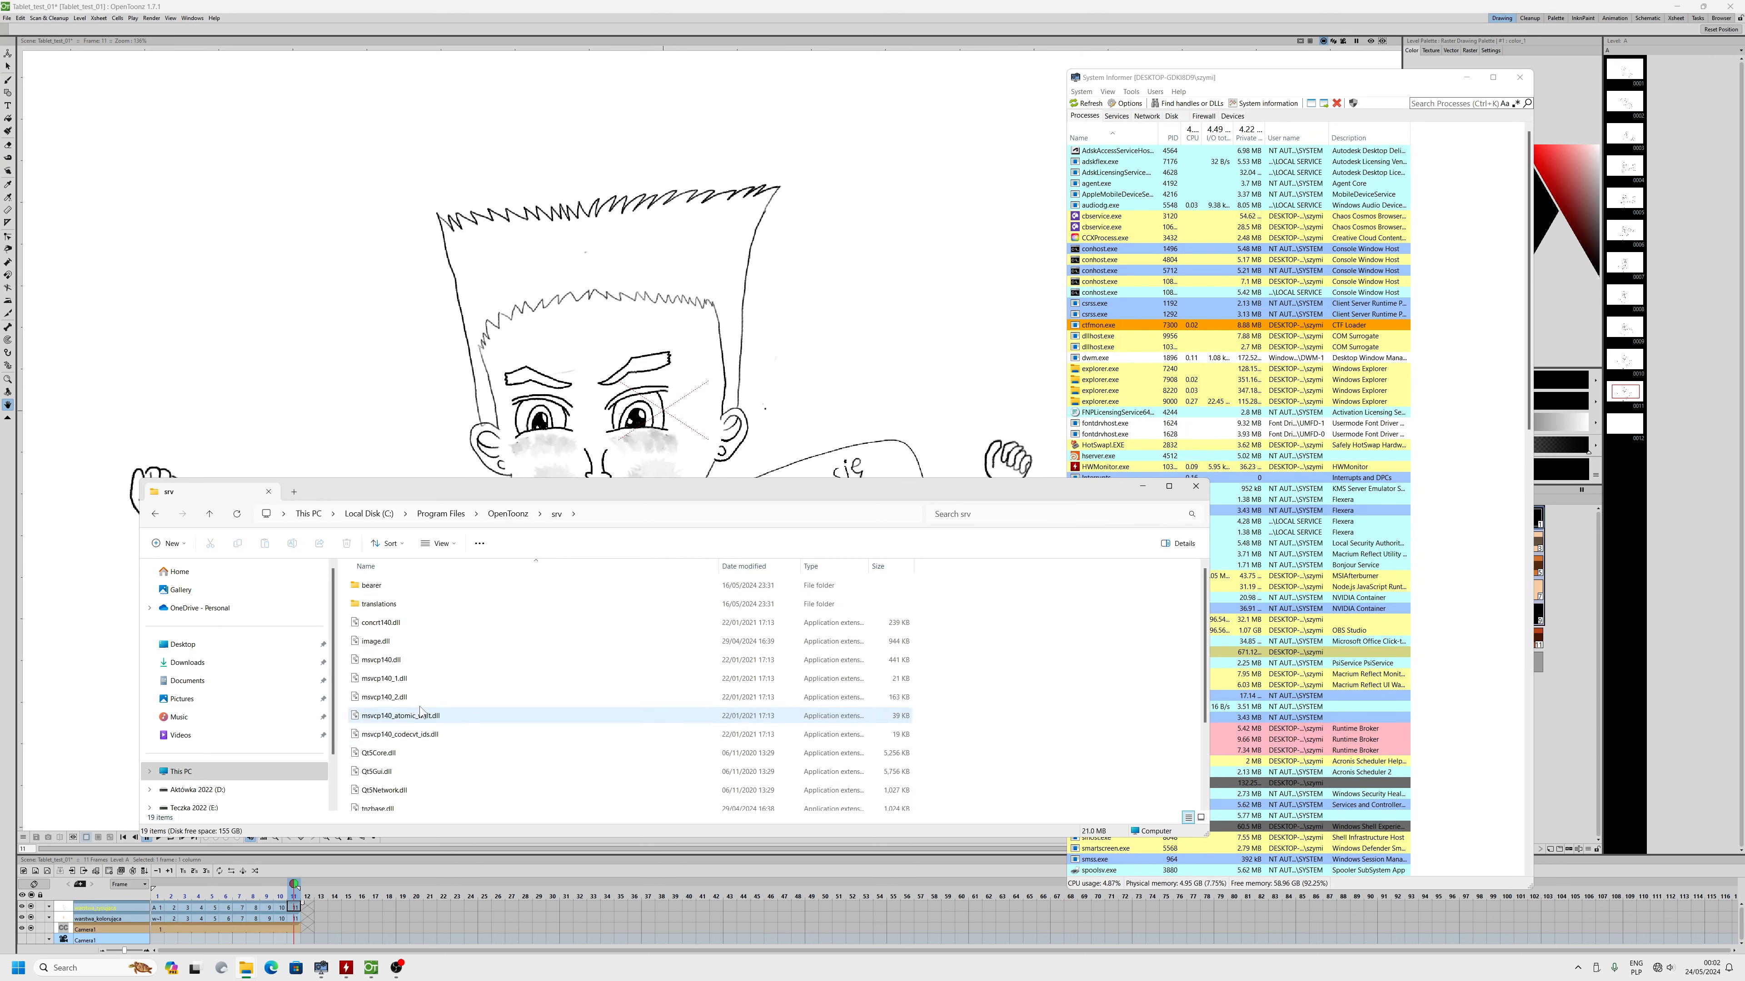
{"action": "scroll", "coordinate": [432, 738], "scroll_direction": "down", "scroll_amount": 3}
{"action": "scroll", "coordinate": [406, 765], "scroll_direction": "up", "scroll_amount": 2}
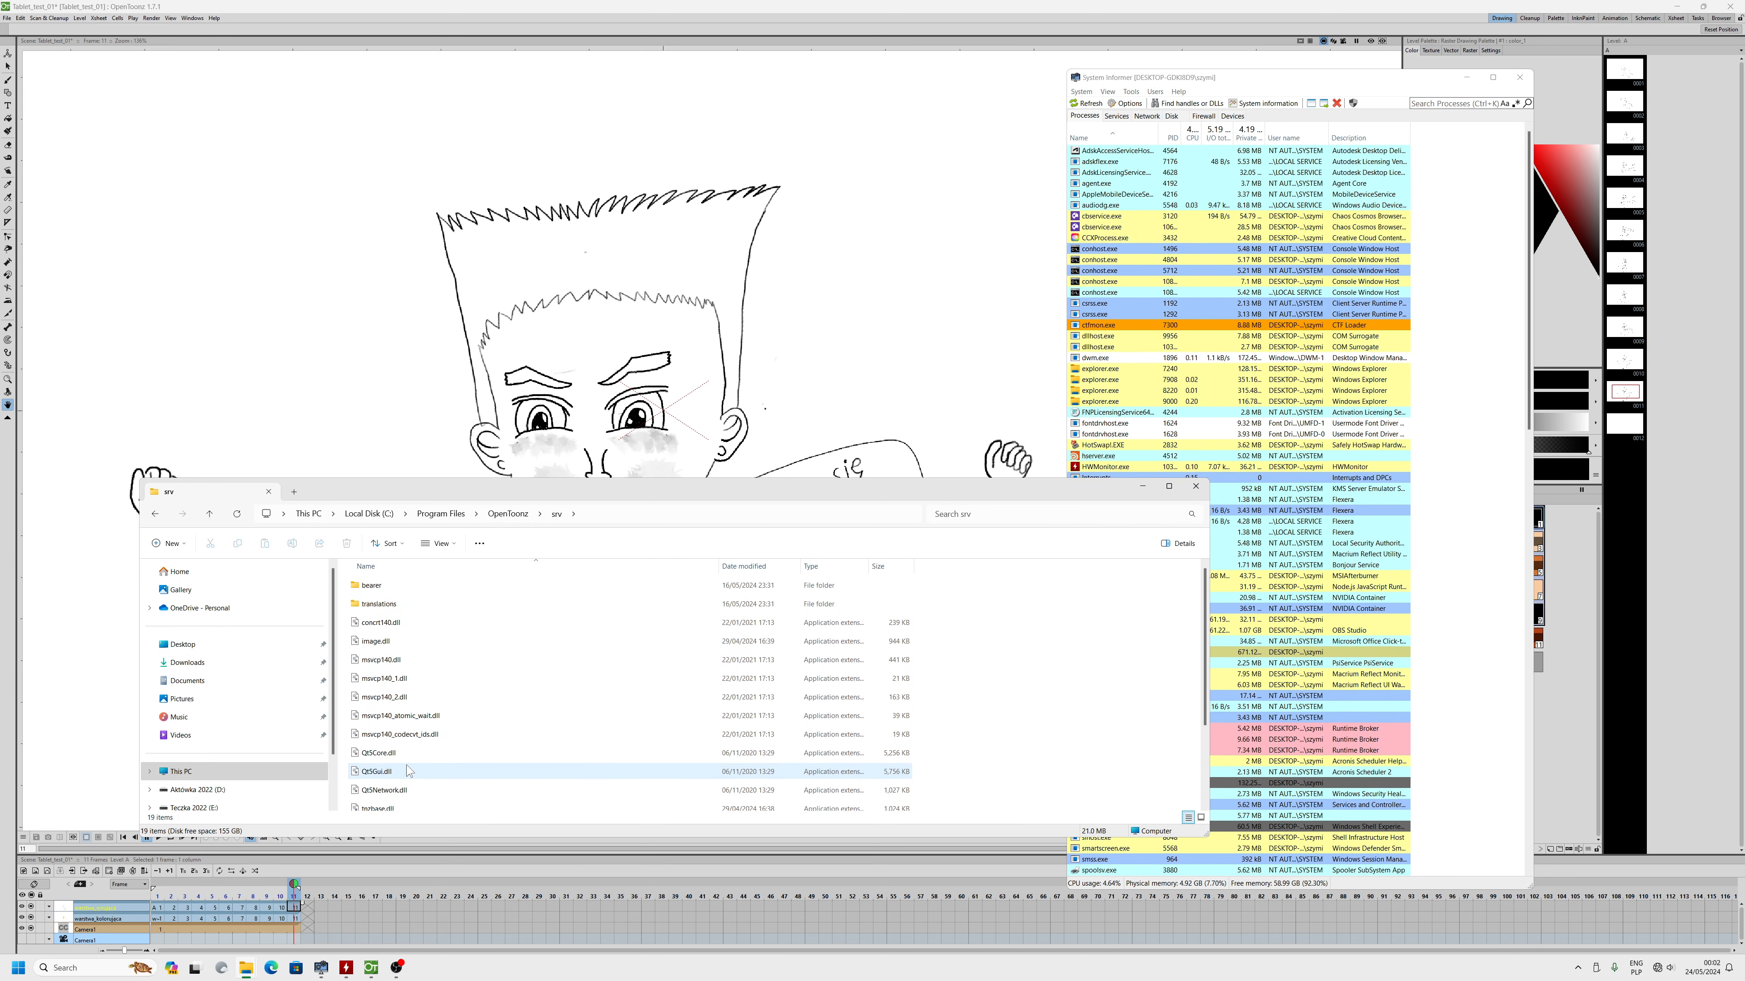
{"action": "scroll", "coordinate": [459, 729], "scroll_direction": "down", "scroll_amount": 2}
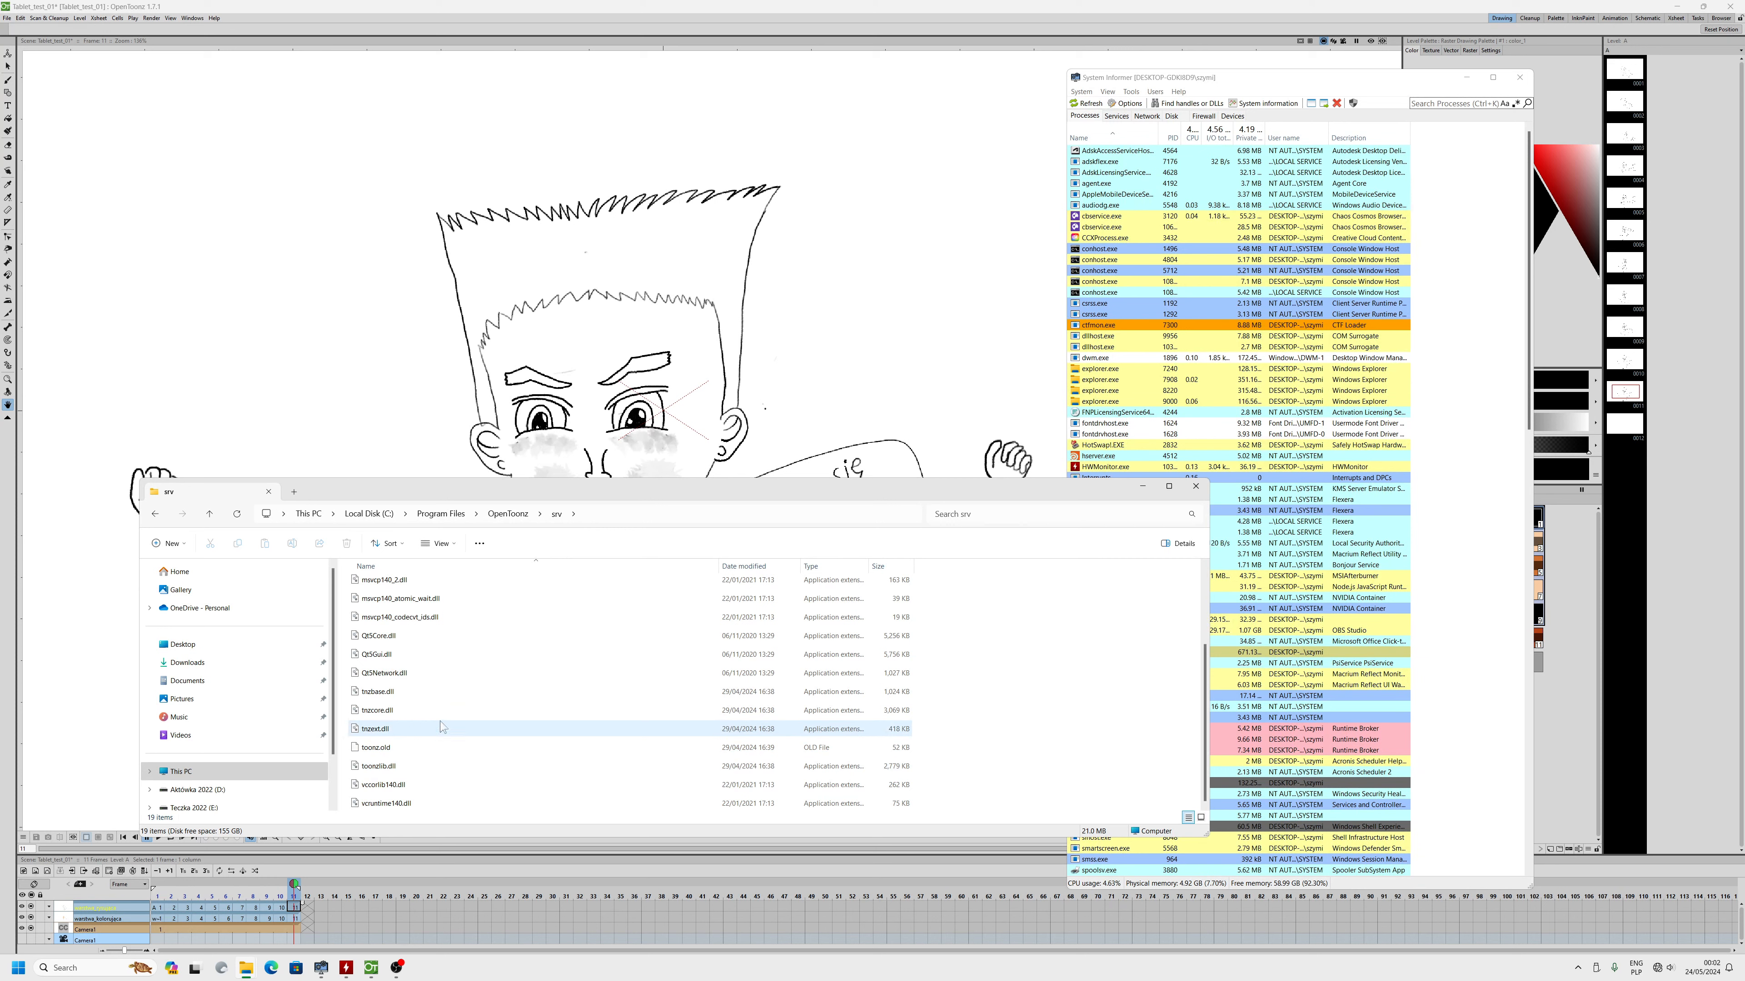
{"action": "left_click", "coordinate": [1333, 696]}
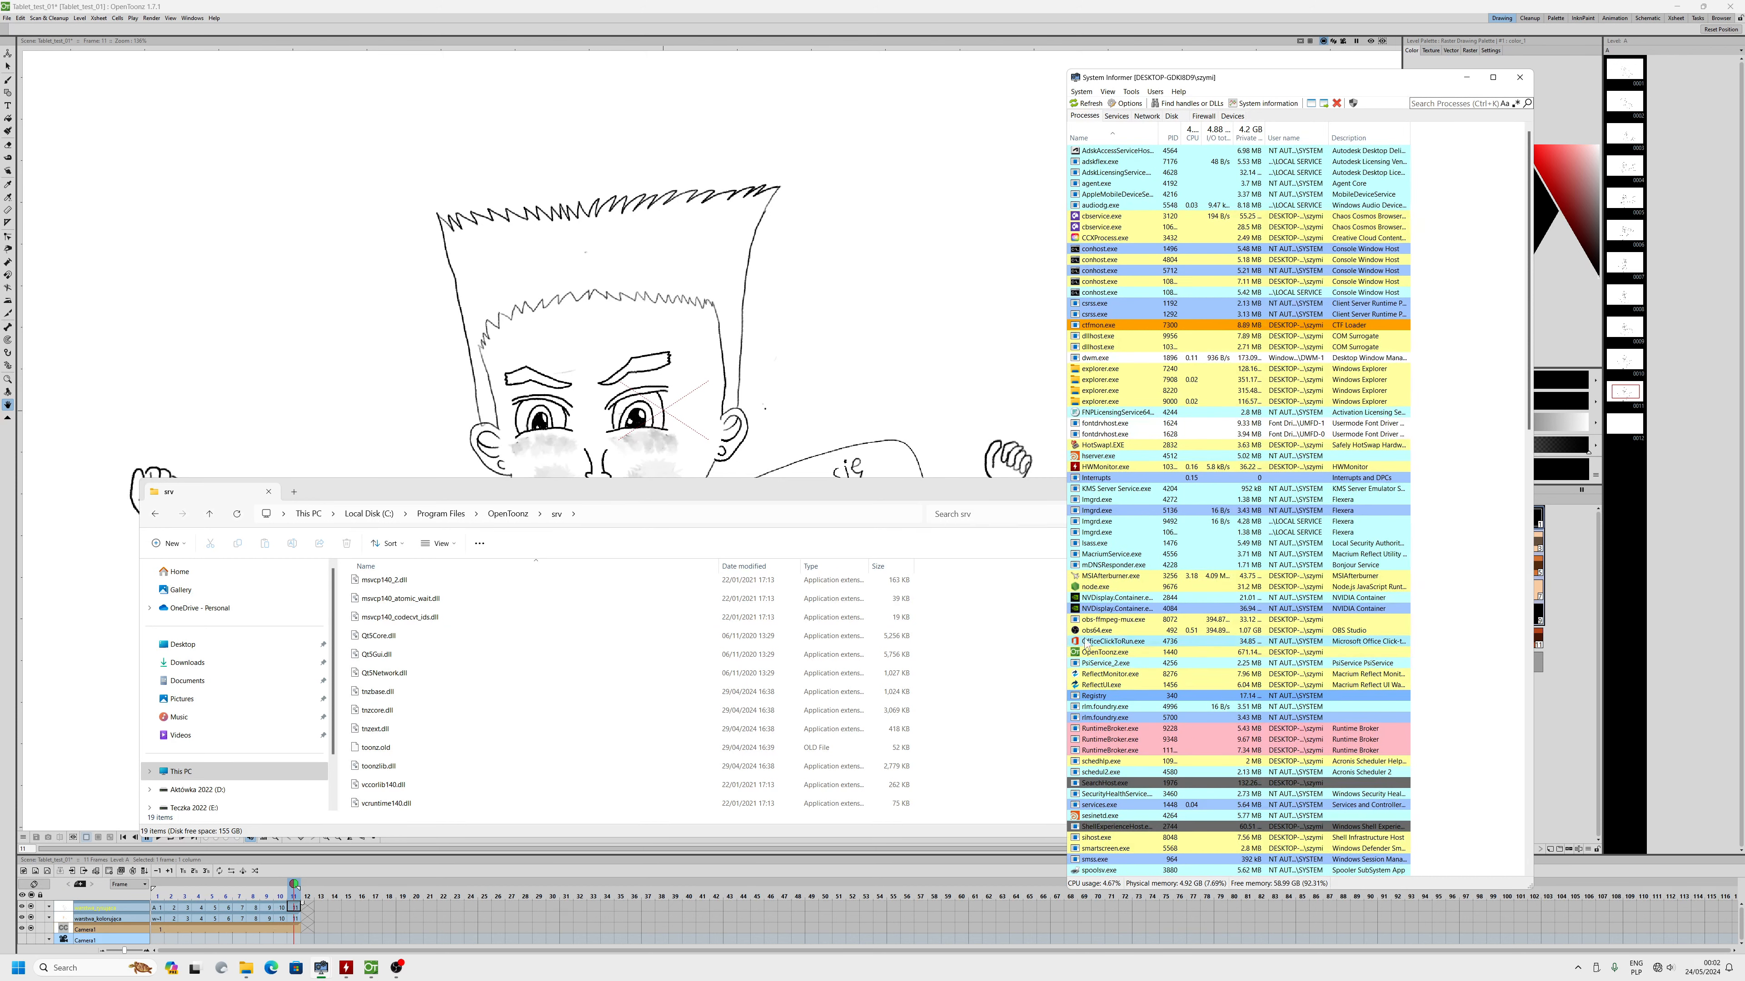
{"action": "scroll", "coordinate": [1176, 760], "scroll_direction": "down", "scroll_amount": 7}
{"action": "left_click", "coordinate": [1032, 494]}
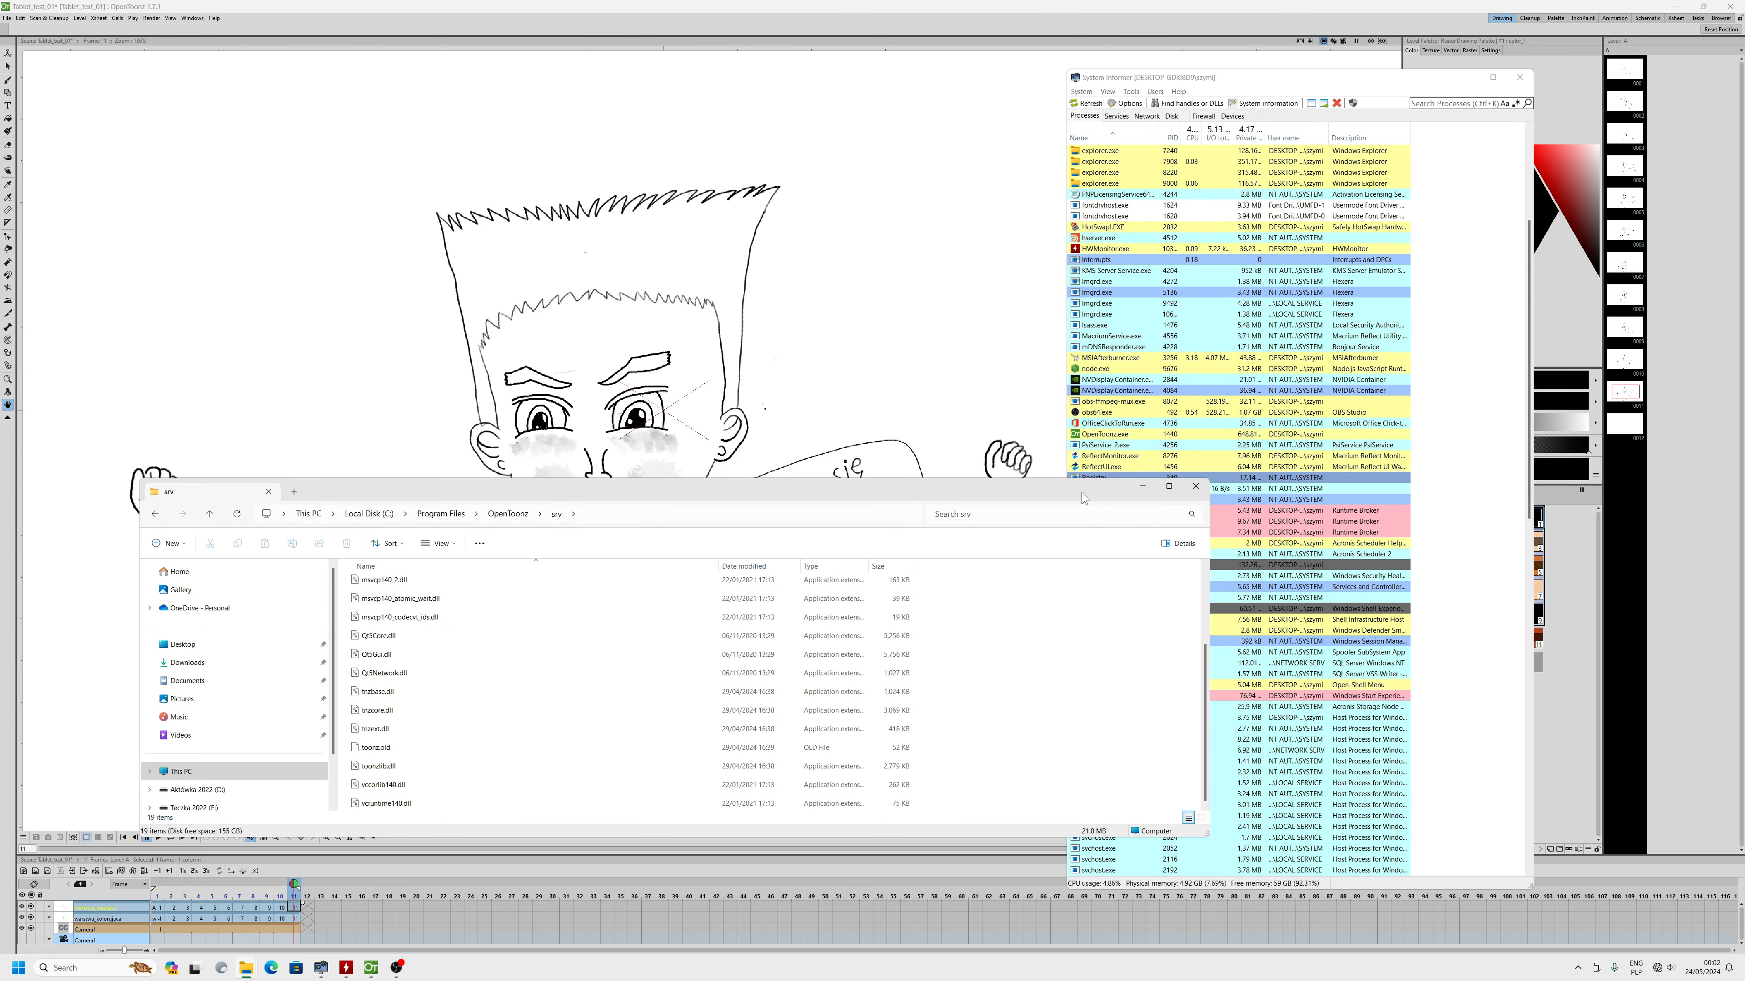
{"action": "left_click", "coordinate": [1154, 489]}
- Create a blank drawing at frame 12 of the uppermost level in the timeline
{"action": "right_click", "coordinate": [295, 907]}
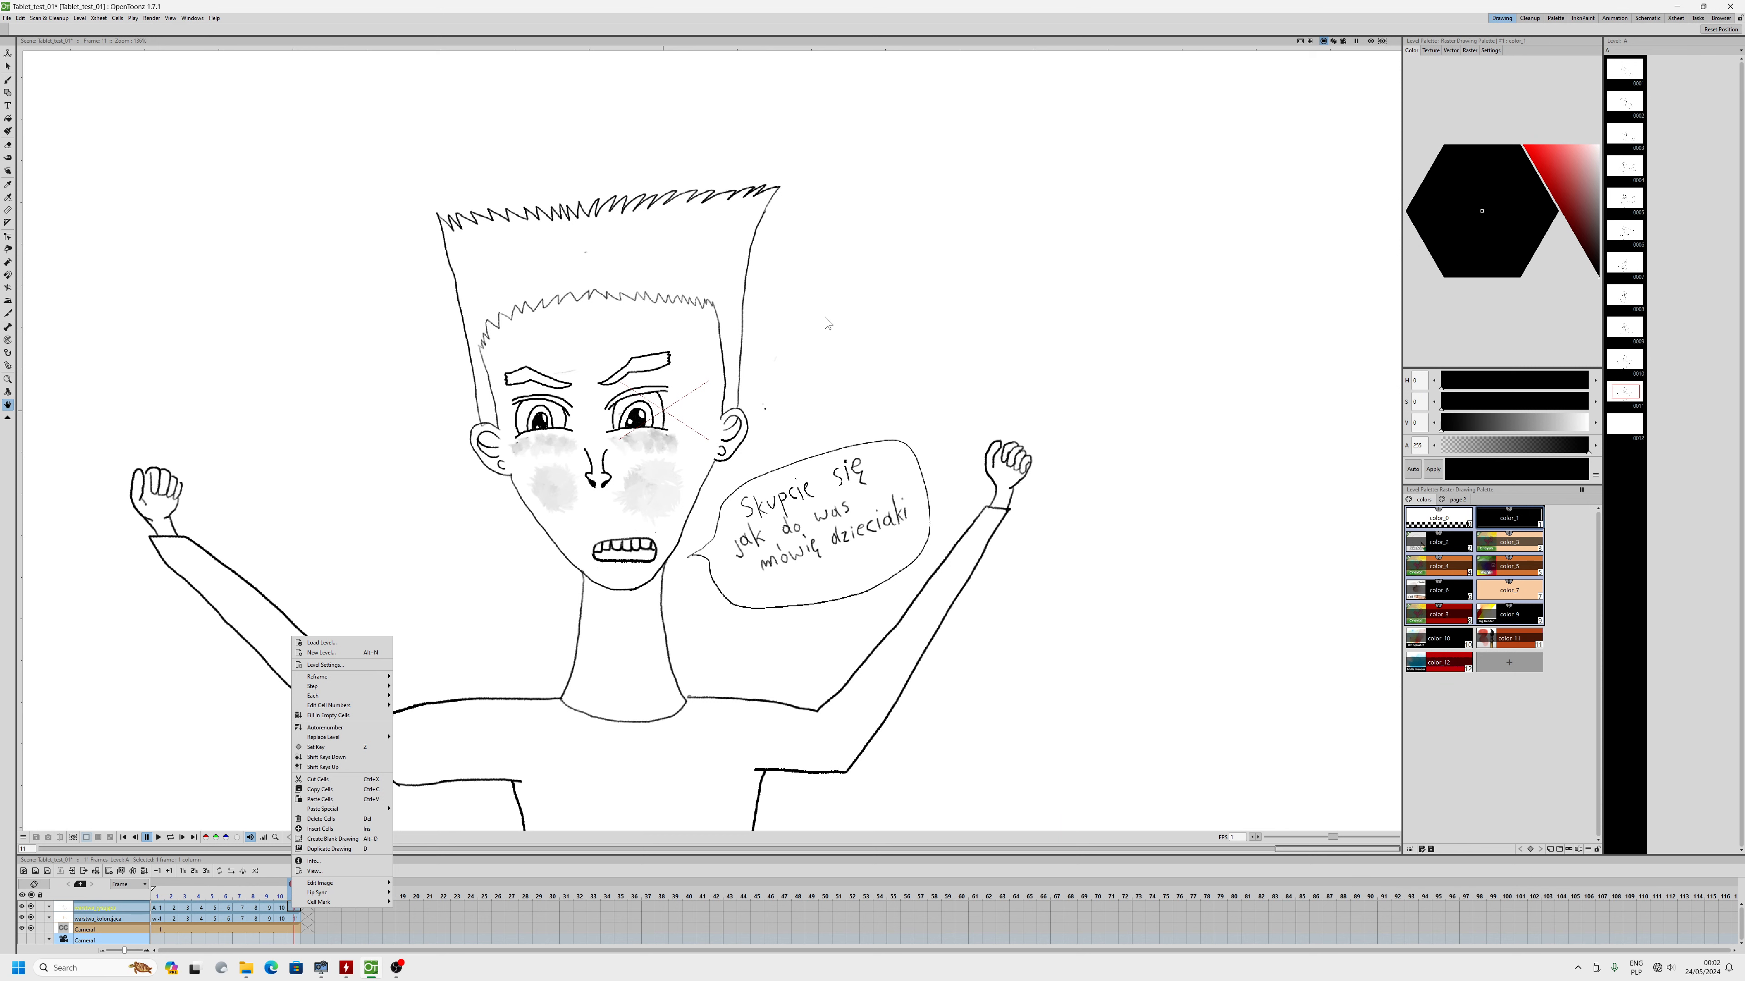
{"action": "left_click", "coordinate": [908, 20]}
{"action": "scroll", "coordinate": [638, 418], "scroll_direction": "down", "scroll_amount": 3}
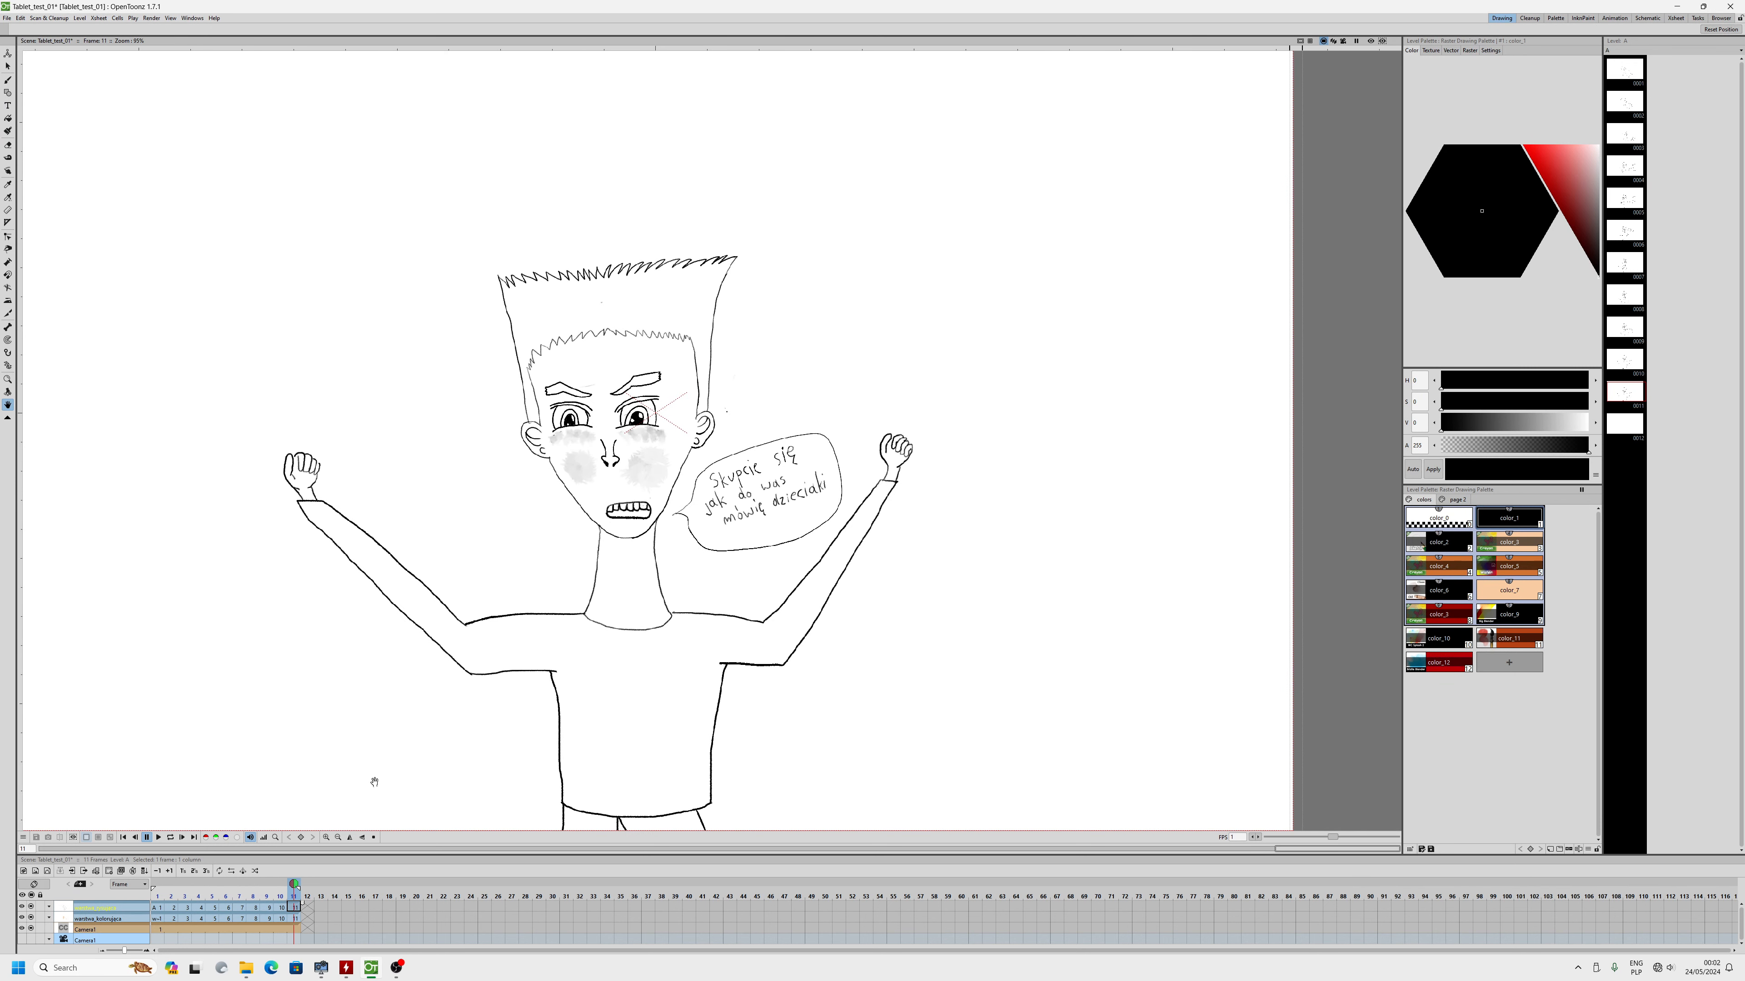
{"action": "left_click", "coordinate": [304, 909]}
{"action": "right_click", "coordinate": [305, 910]}
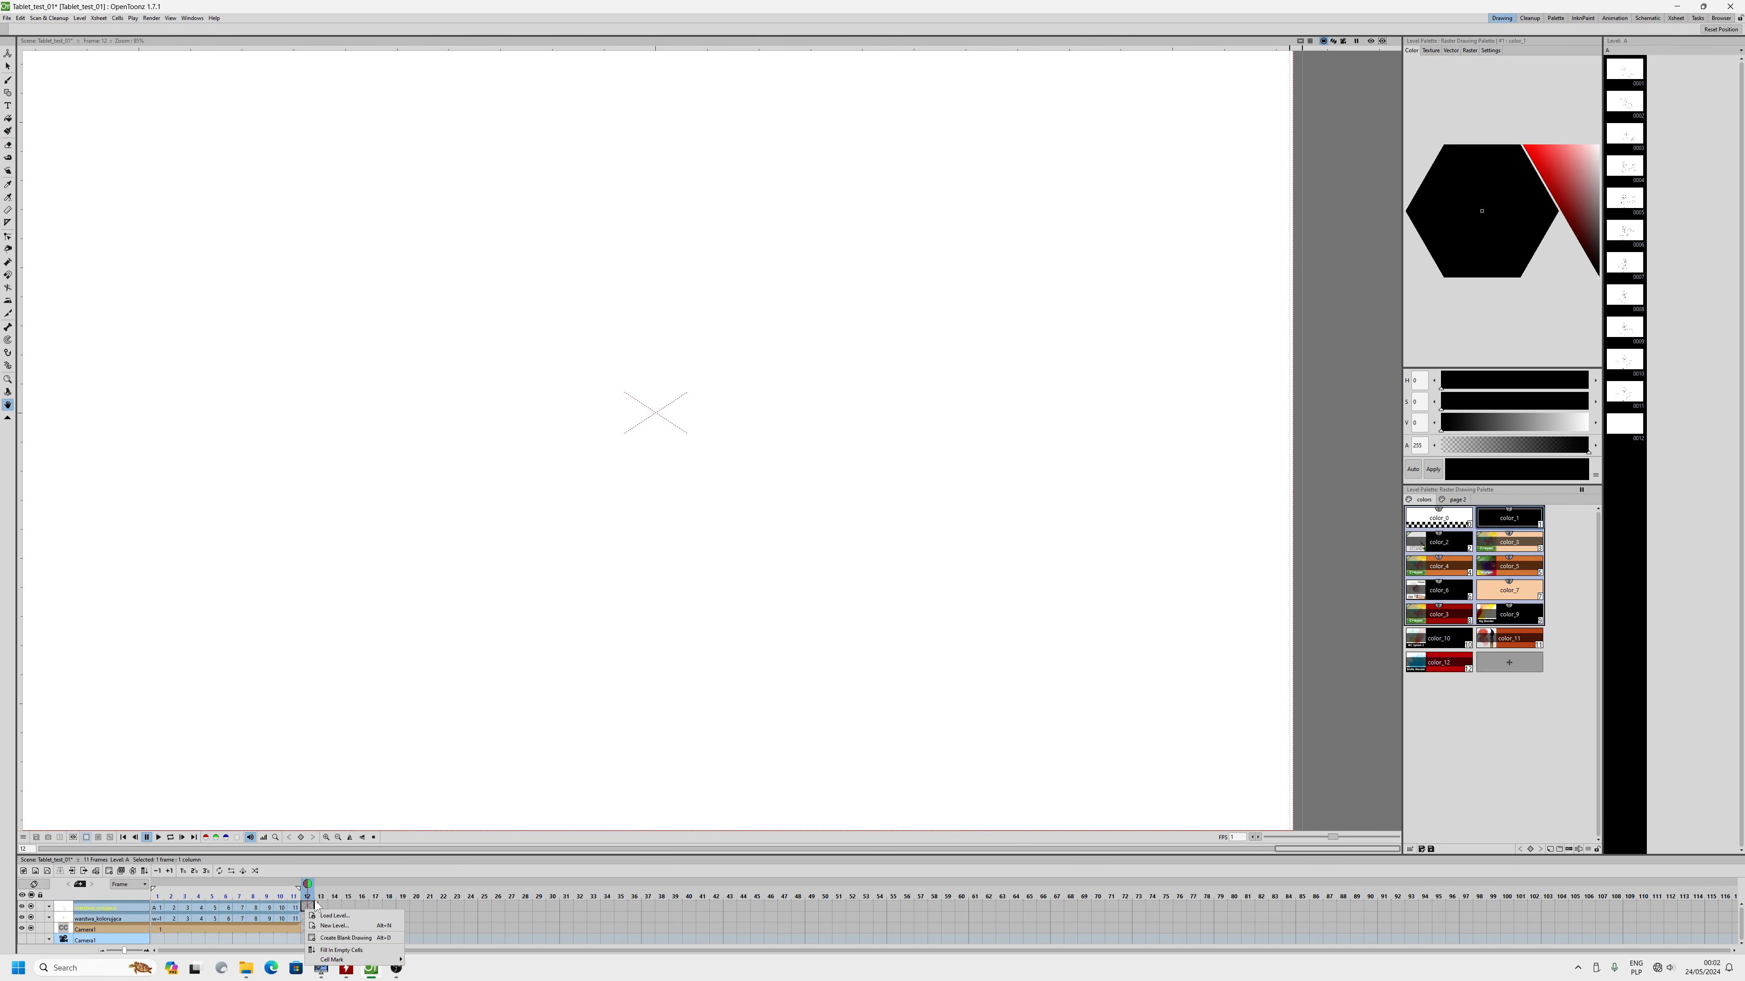
{"action": "left_click", "coordinate": [330, 938]}
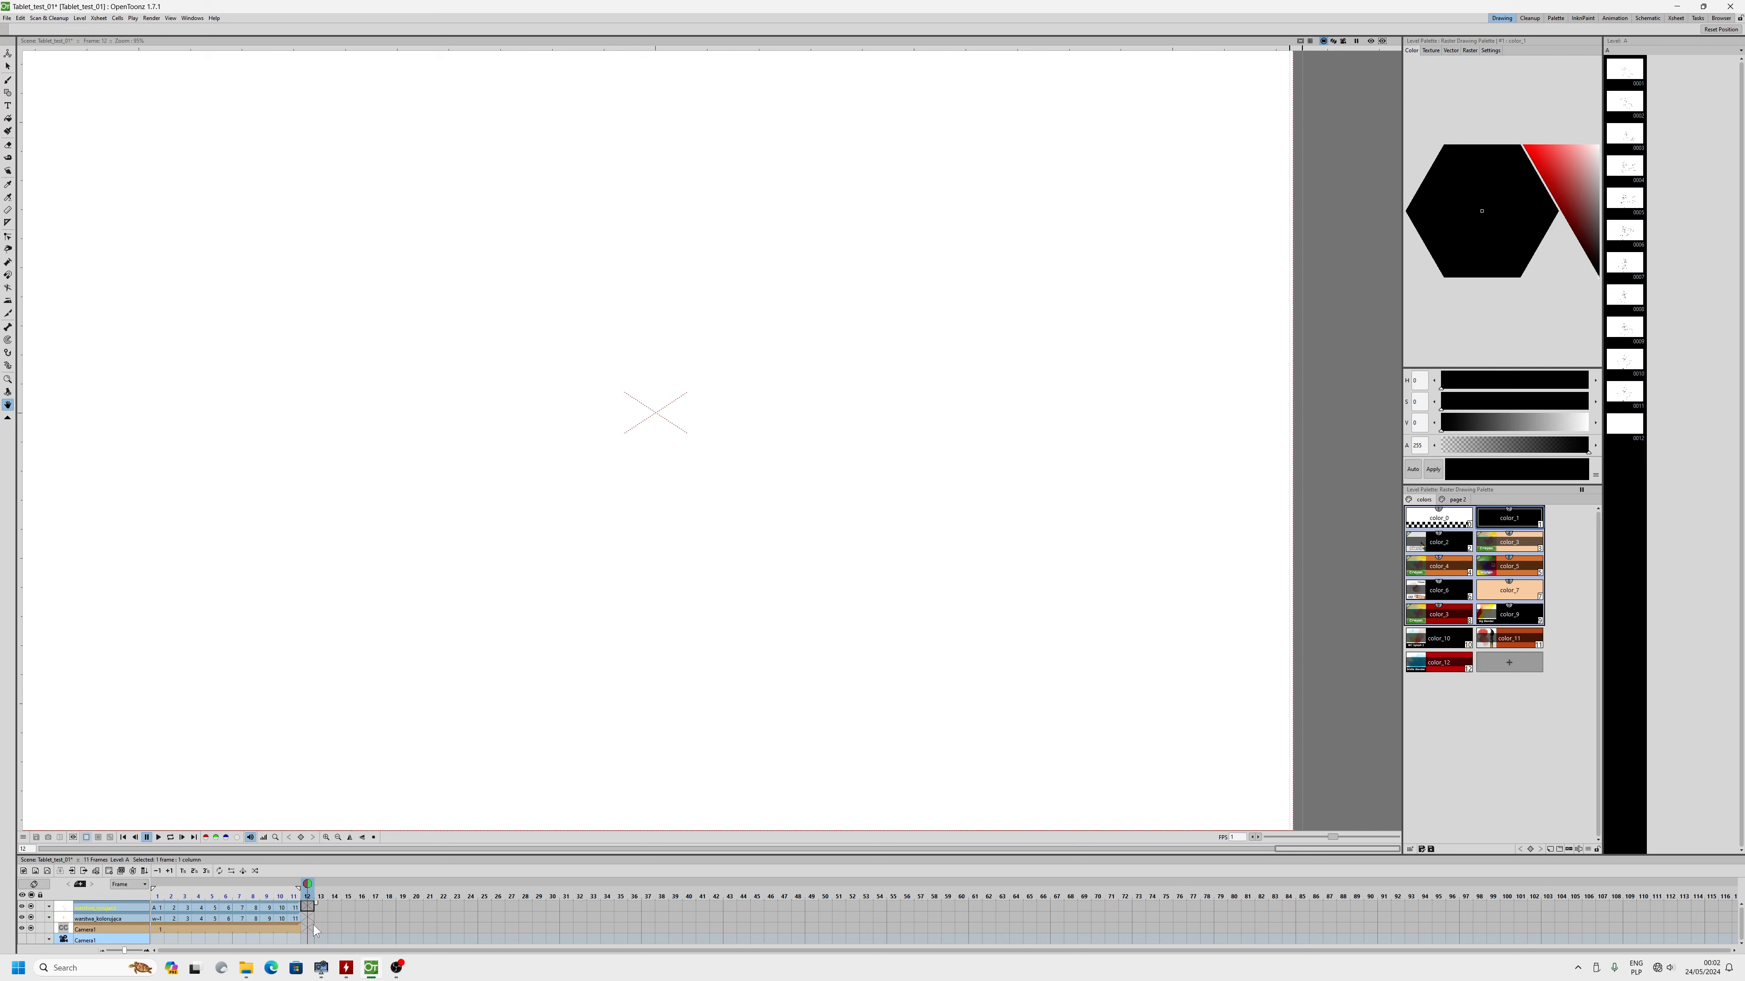
- Create a blank drawing at frame 12 of the second level and compare it with frame 11
{"action": "left_click", "coordinate": [305, 919]}
{"action": "right_click", "coordinate": [306, 919]}
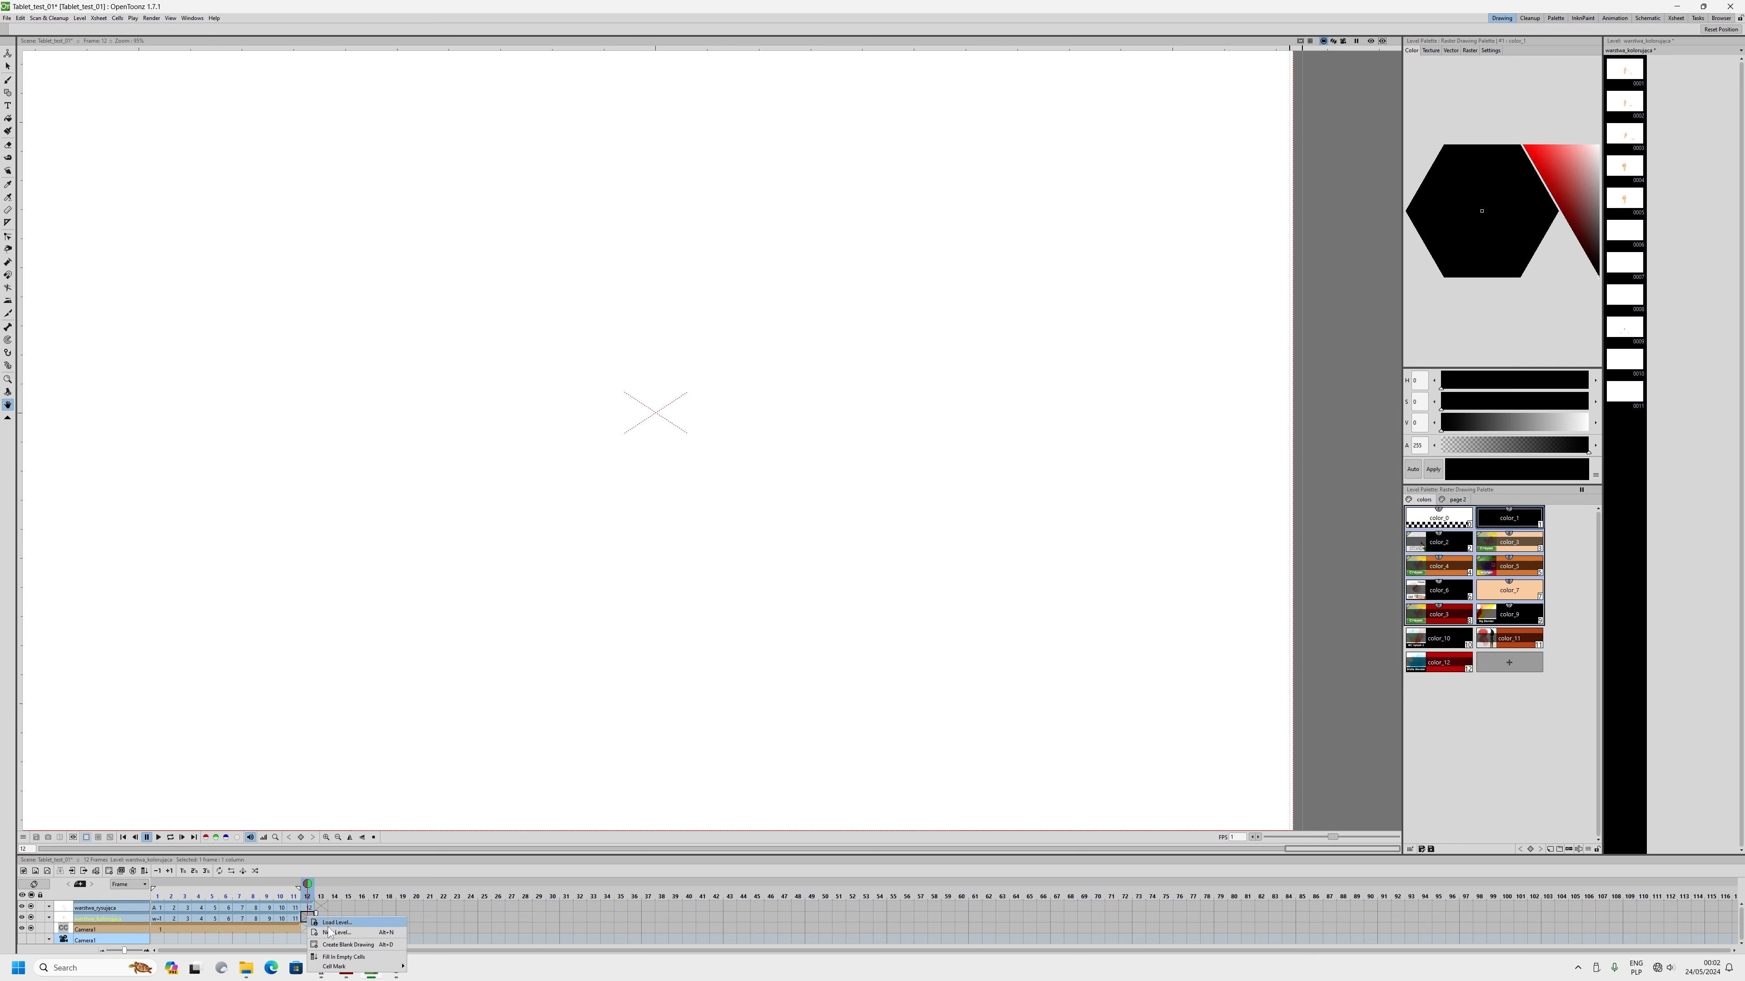
{"action": "left_click", "coordinate": [347, 957]}
{"action": "left_click", "coordinate": [295, 930]}
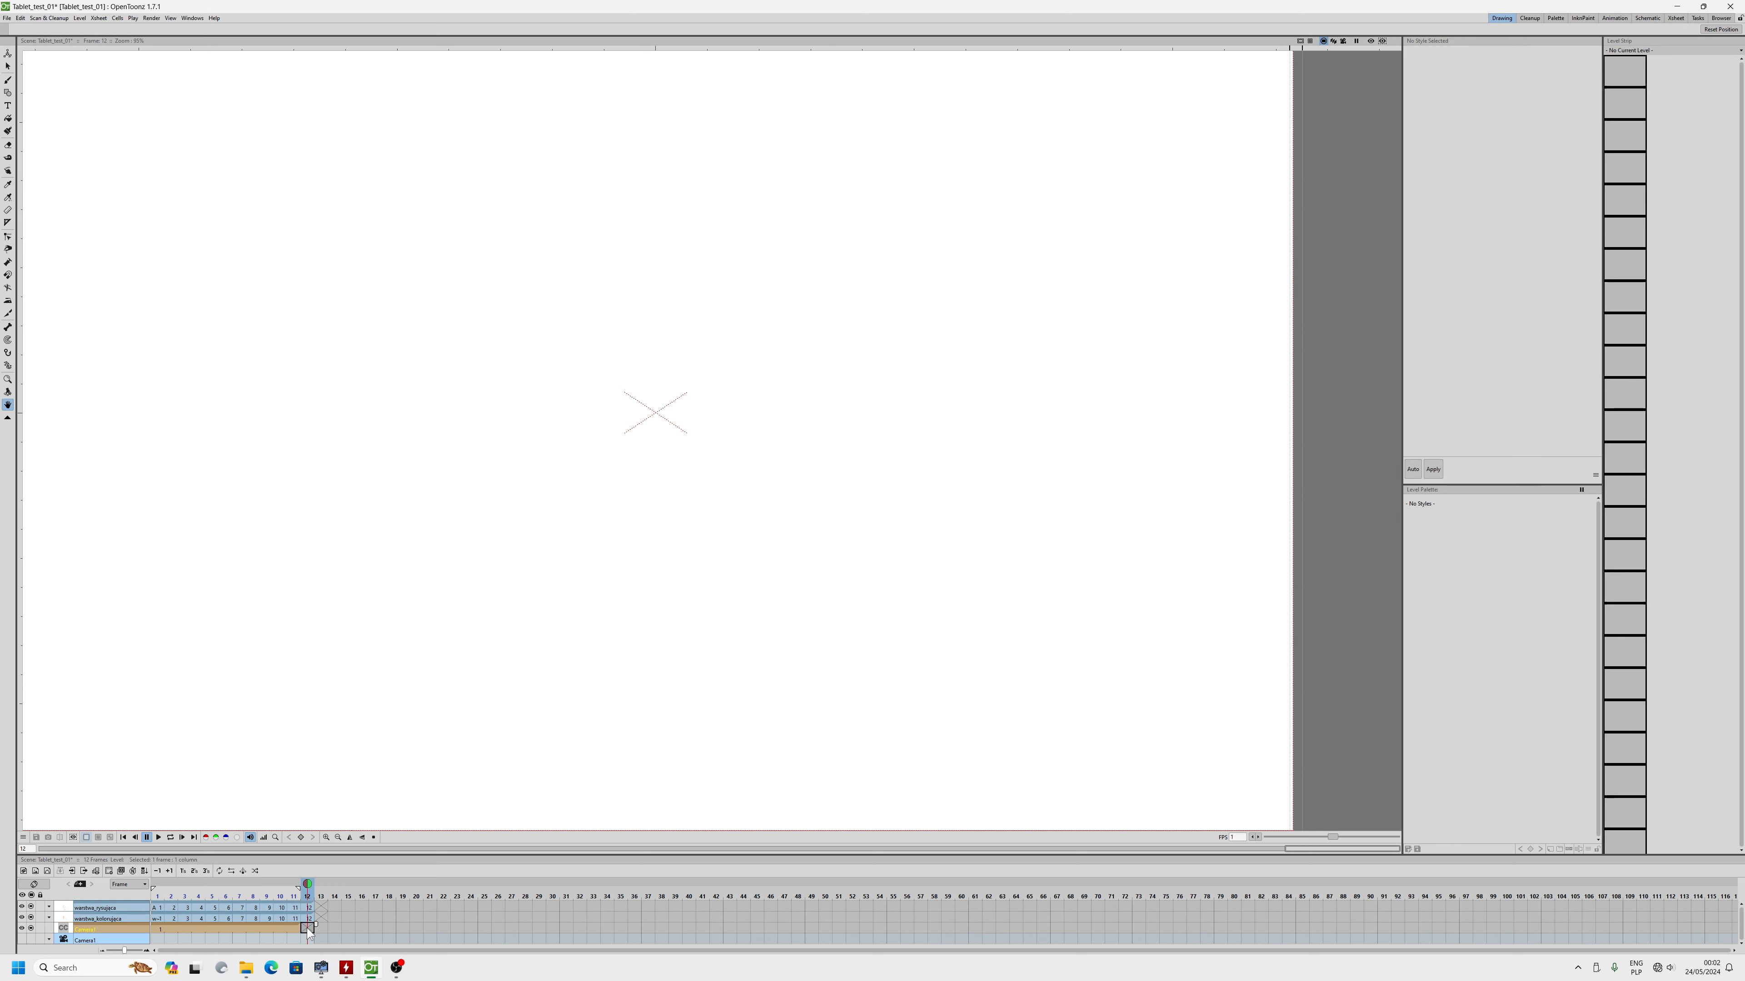
{"action": "left_click", "coordinate": [298, 918]}
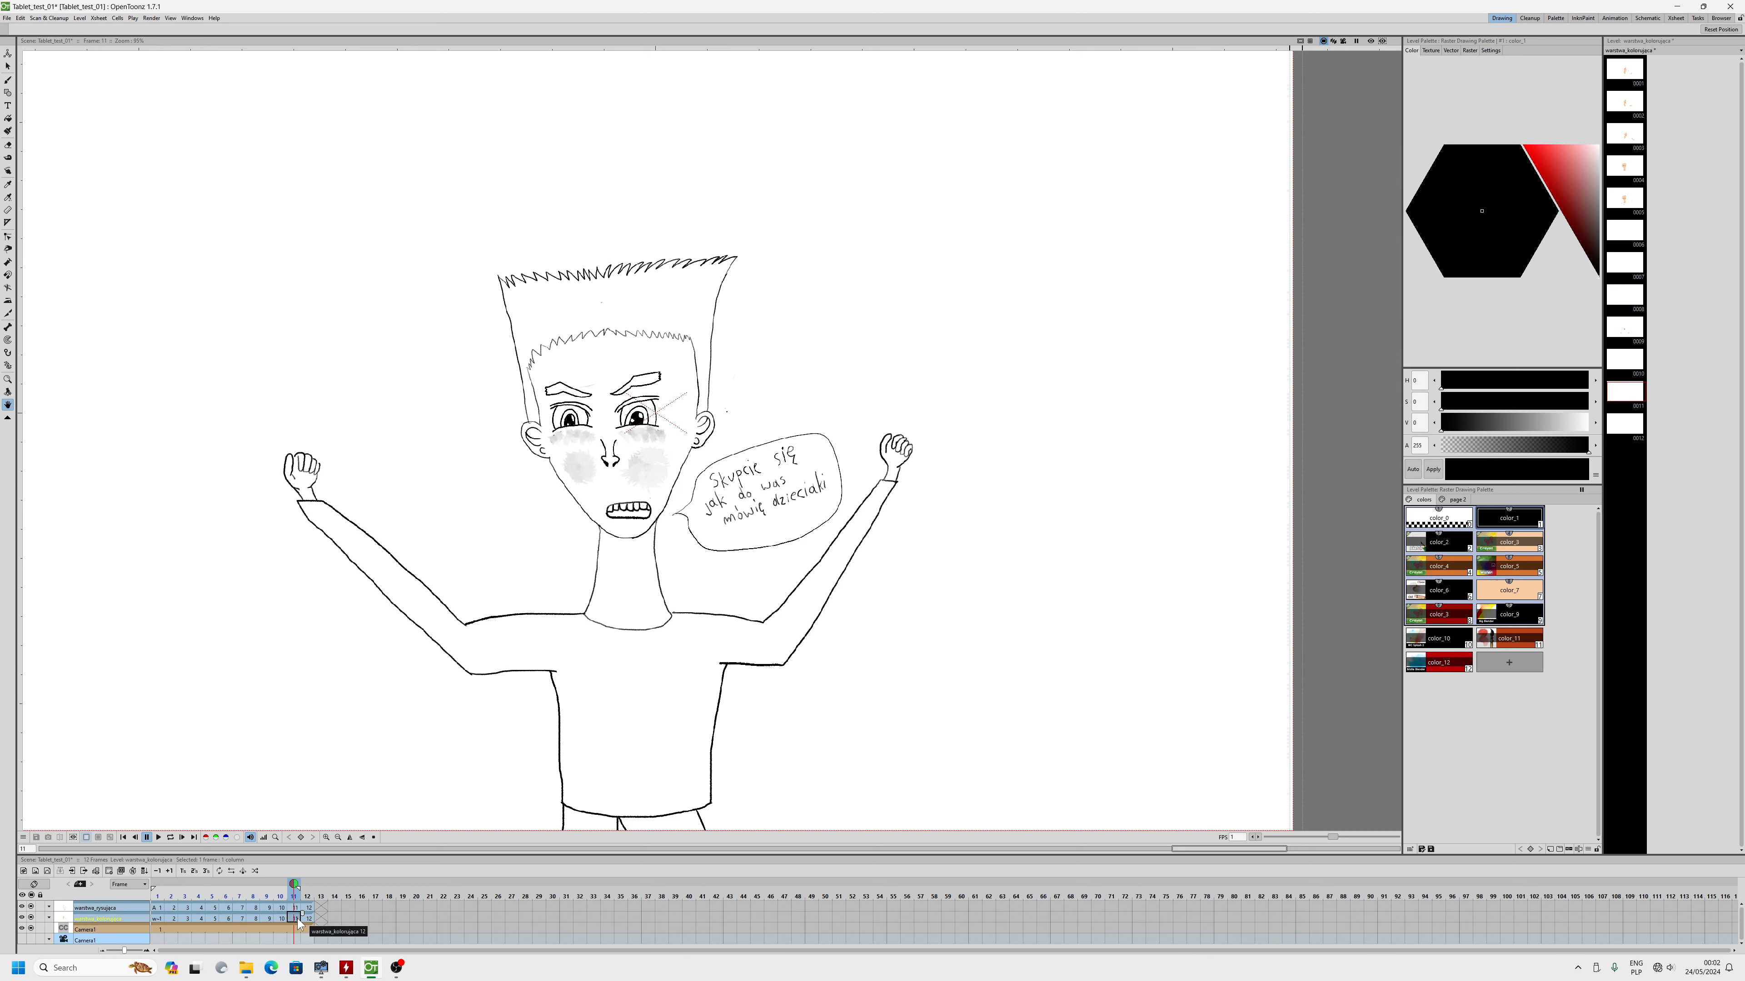
{"action": "left_click", "coordinate": [308, 919]}
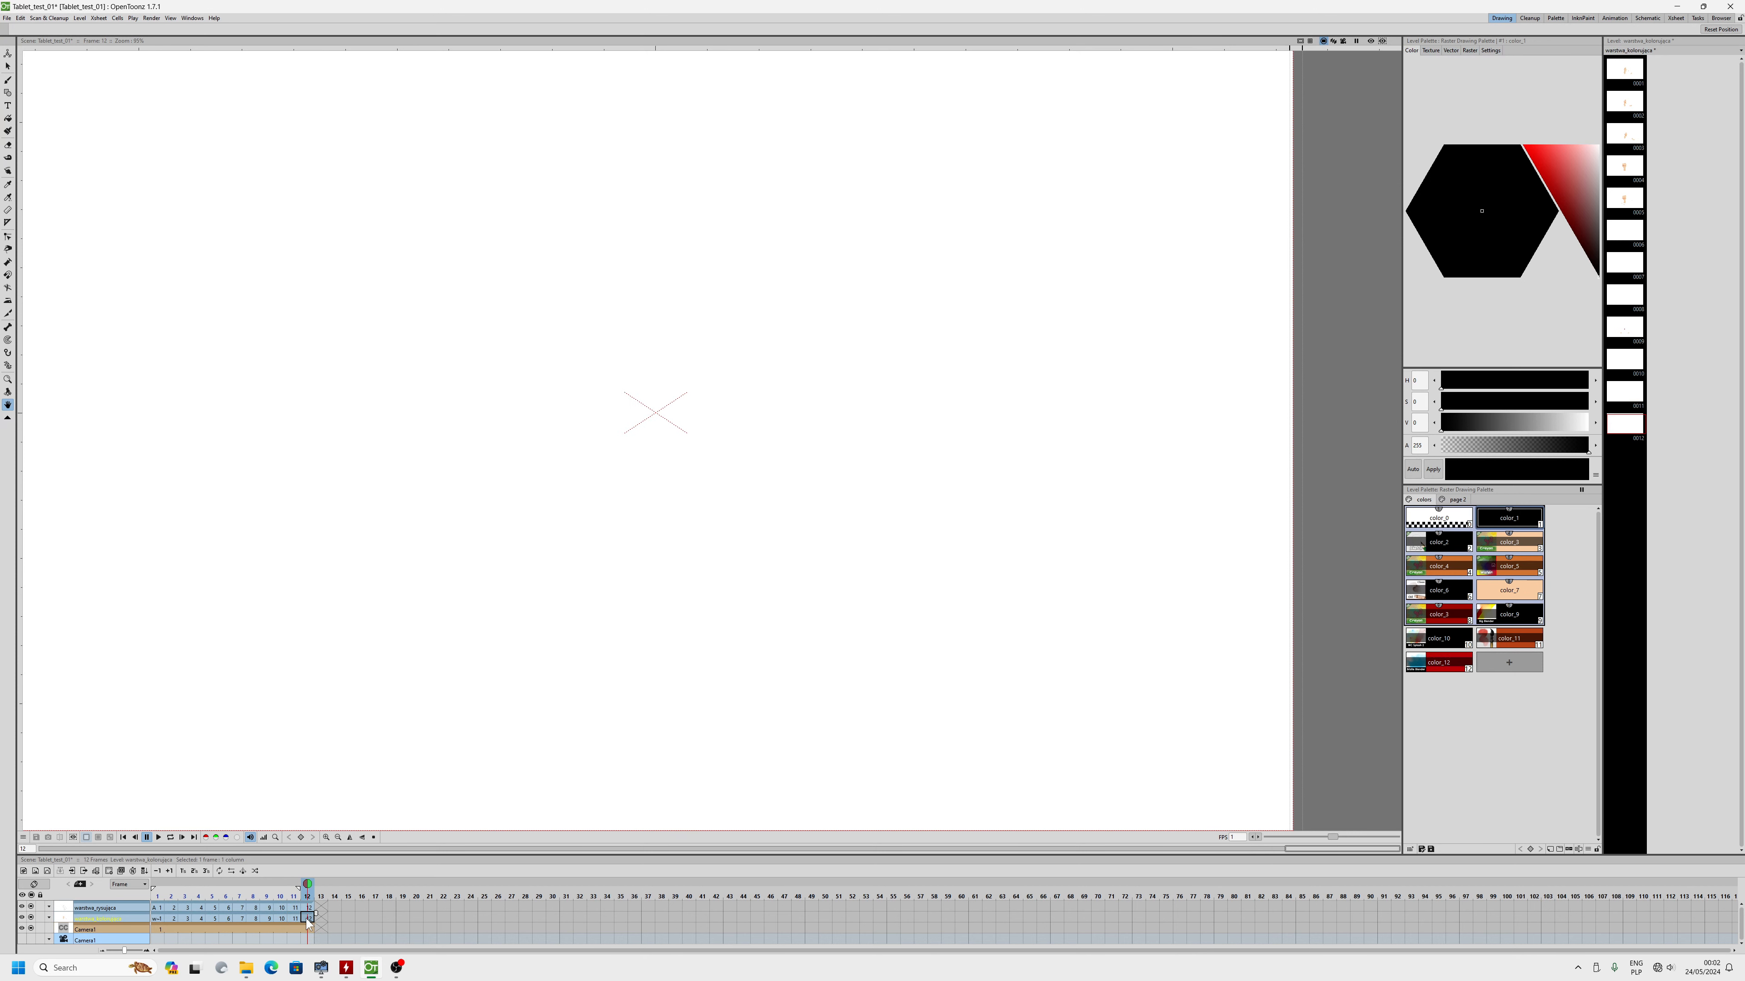
- Select the whole character on frame 11 of the uppermost level with a freehand selection and copy it
{"action": "left_click", "coordinate": [296, 918]}
{"action": "left_click", "coordinate": [296, 908]}
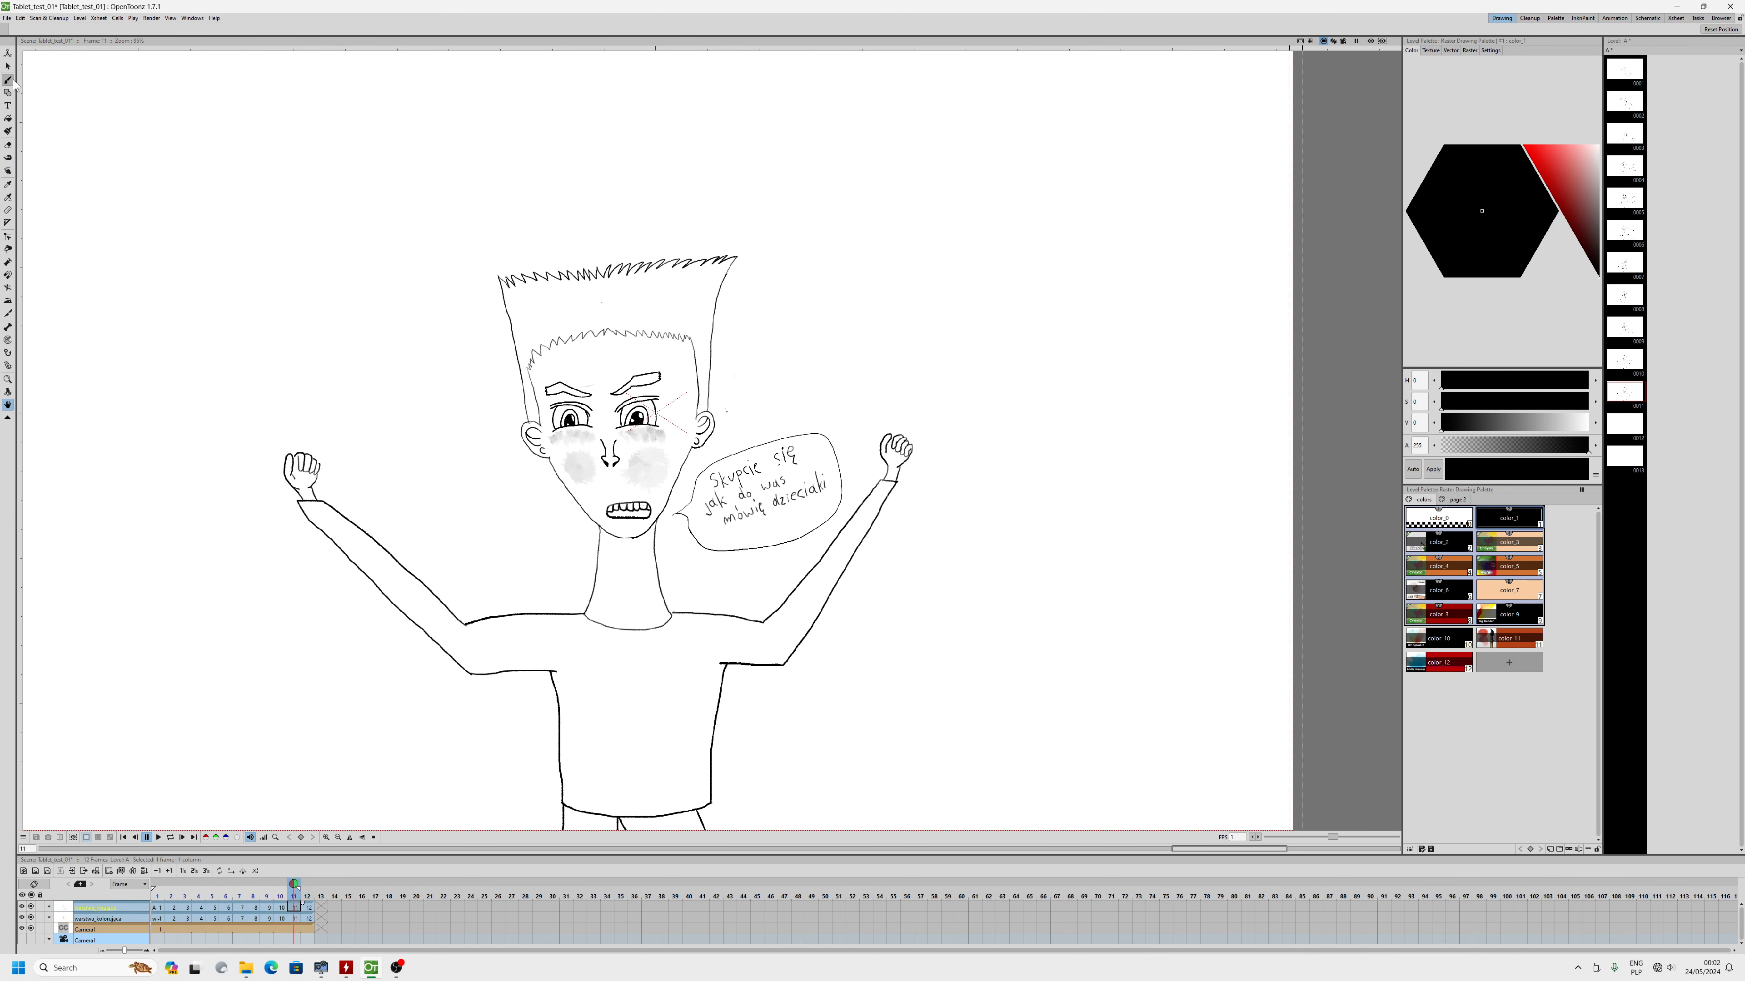
{"action": "left_click", "coordinate": [8, 66]}
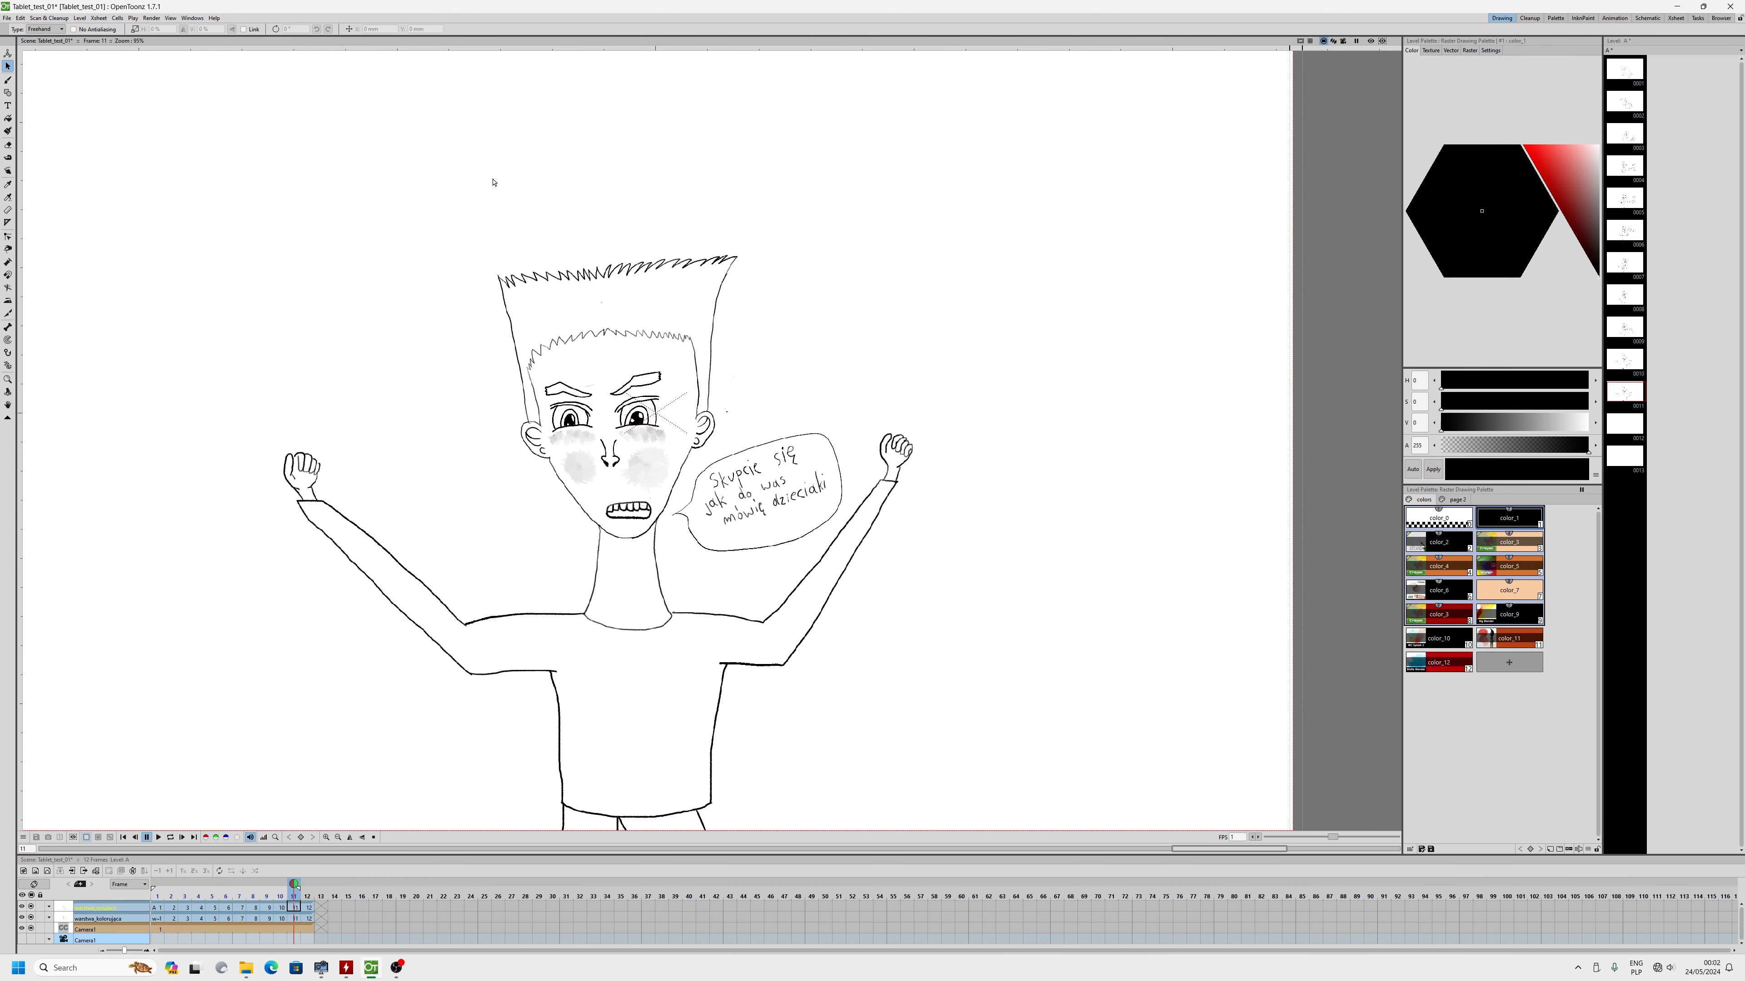
{"action": "mouse_move", "coordinate": [492, 182]}
{"action": "left_mouse_down"}
{"action": "mouse_move", "coordinate": [113, 512]}
{"action": "mouse_move", "coordinate": [168, 824]}
{"action": "left_mouse_up"}
{"action": "mouse_move", "coordinate": [1032, 762]}
{"action": "left_mouse_down"}
{"action": "mouse_move", "coordinate": [981, 222]}
{"action": "mouse_move", "coordinate": [734, 40]}
{"action": "mouse_move", "coordinate": [555, 120]}
{"action": "mouse_move", "coordinate": [493, 180]}
{"action": "left_mouse_up"}
{"action": "scroll", "coordinate": [618, 299], "scroll_direction": "down", "scroll_amount": 3}
{"action": "scroll", "coordinate": [618, 299], "scroll_direction": "up", "scroll_amount": 2}
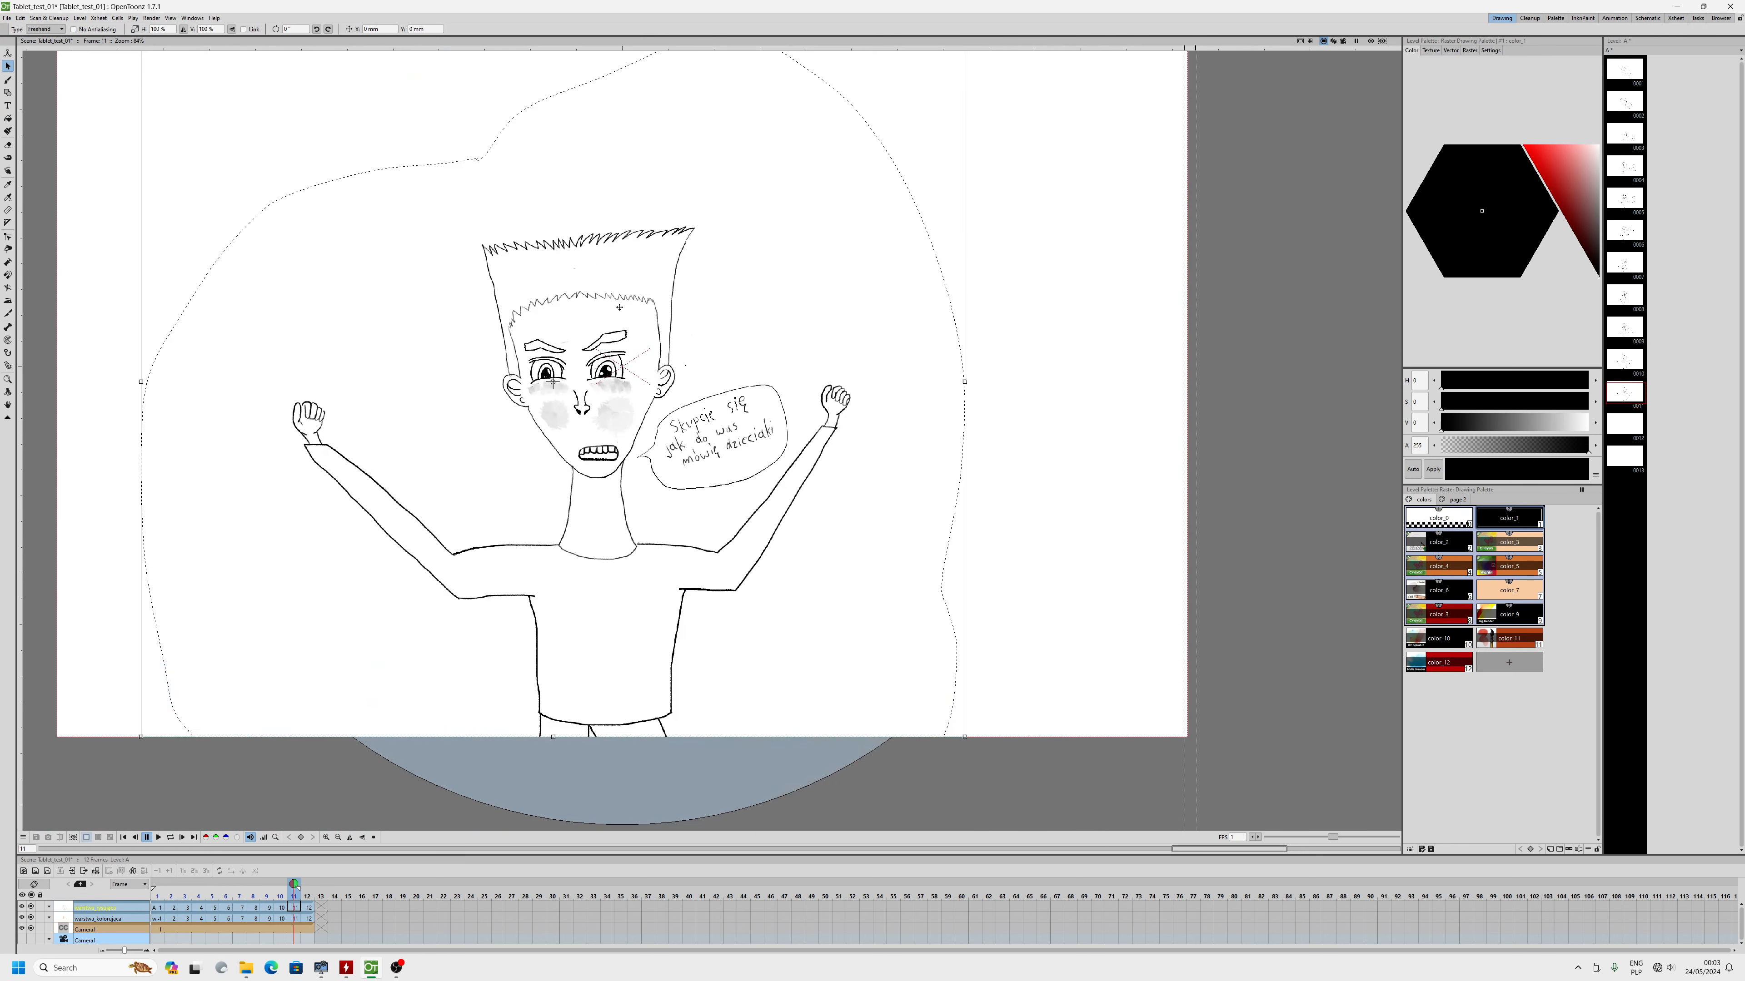
{"action": "left_click", "coordinate": [22, 19]}
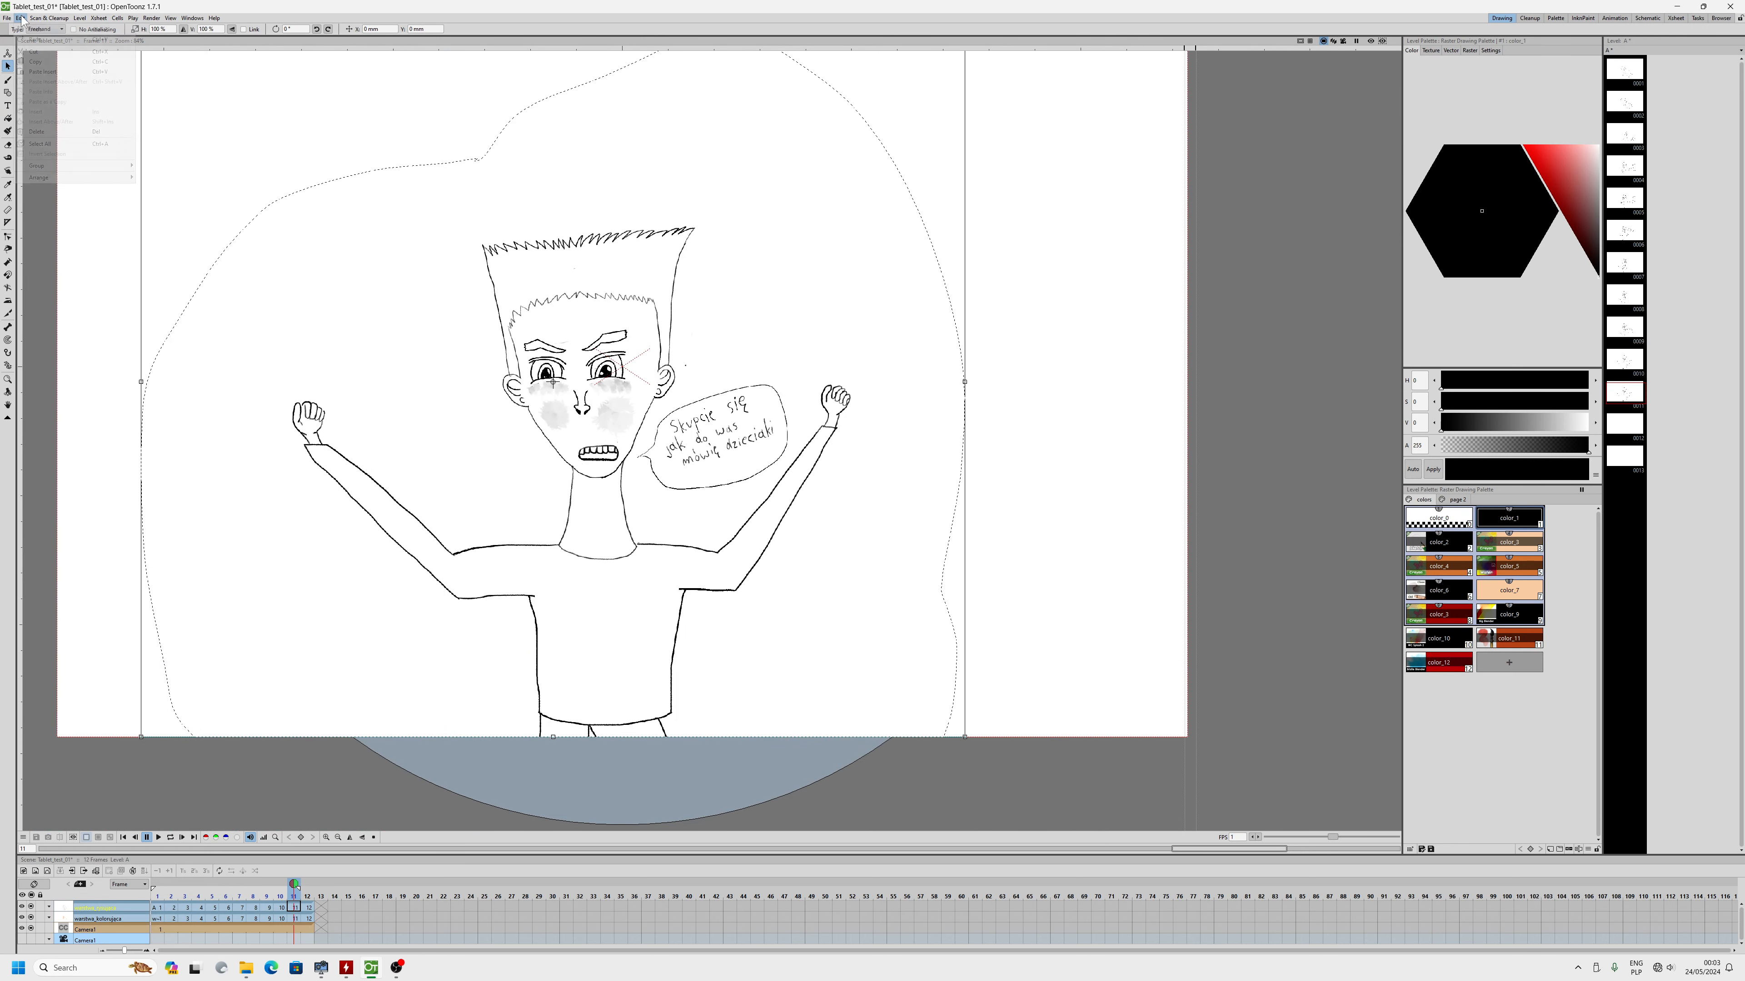
{"action": "left_click", "coordinate": [43, 61]}
- Paste the copied character into a freehand selection on the blank frame 12 drawing of the uppermost level
{"action": "left_click", "coordinate": [308, 907]}
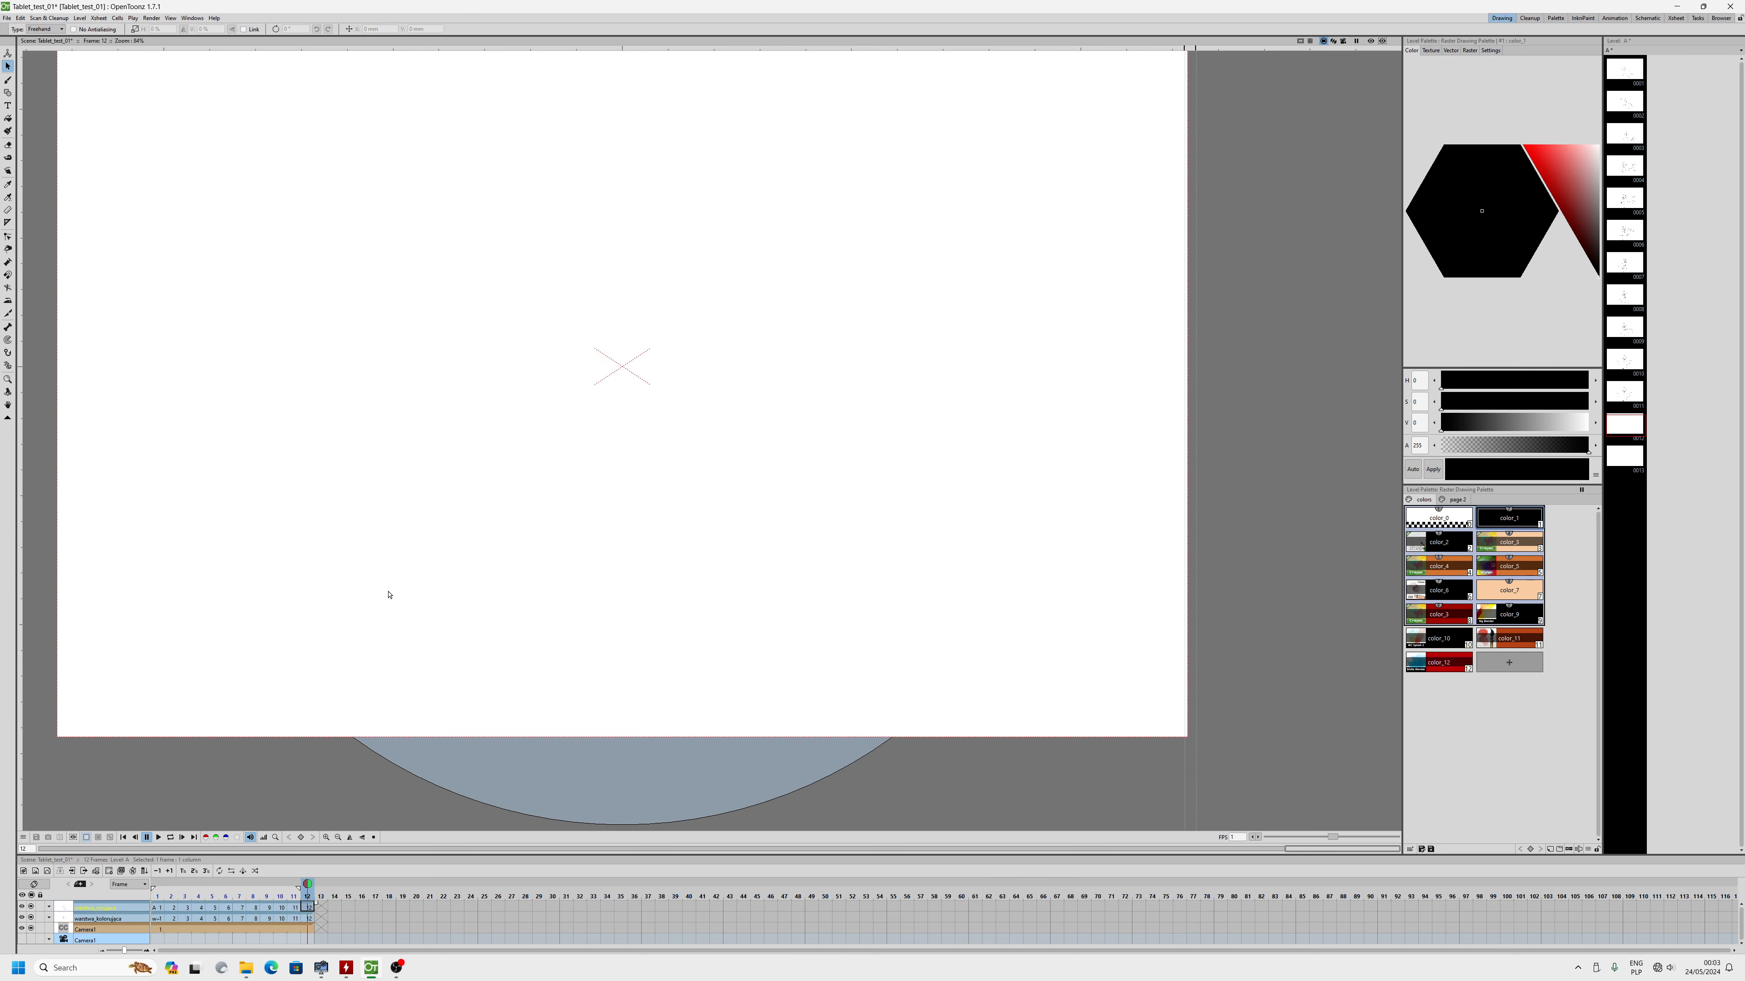
{"action": "left_click", "coordinate": [21, 17]}
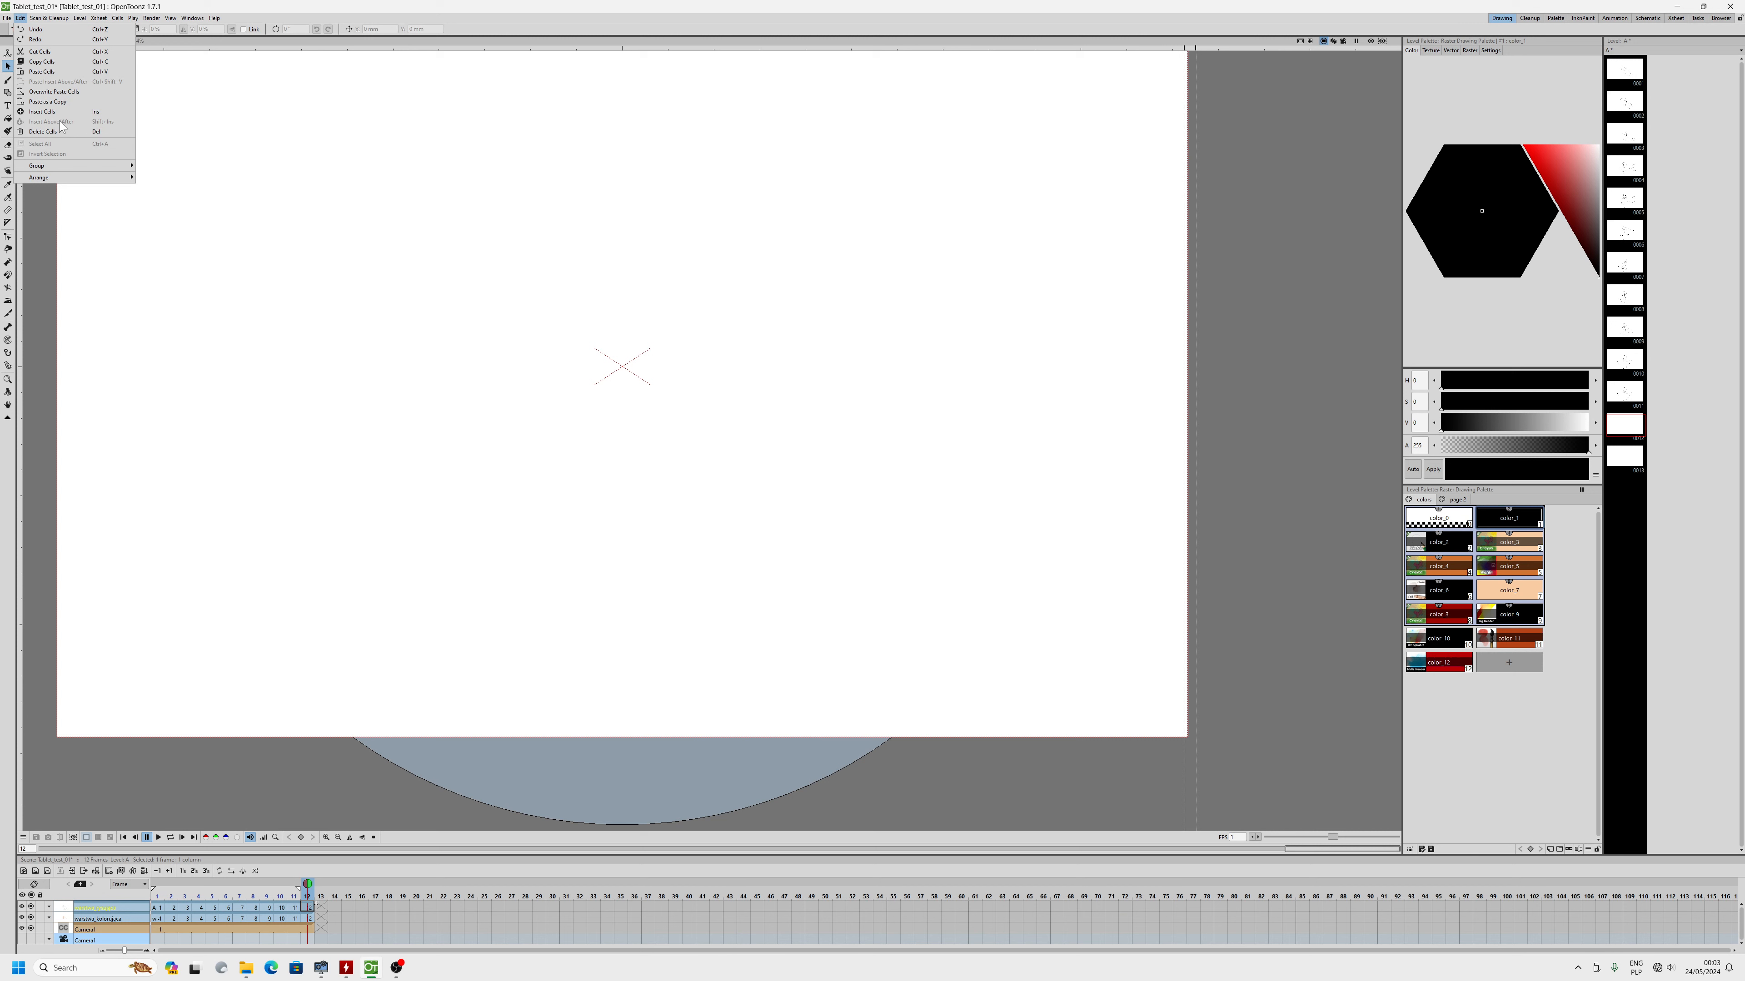
{"action": "left_click", "coordinate": [315, 274]}
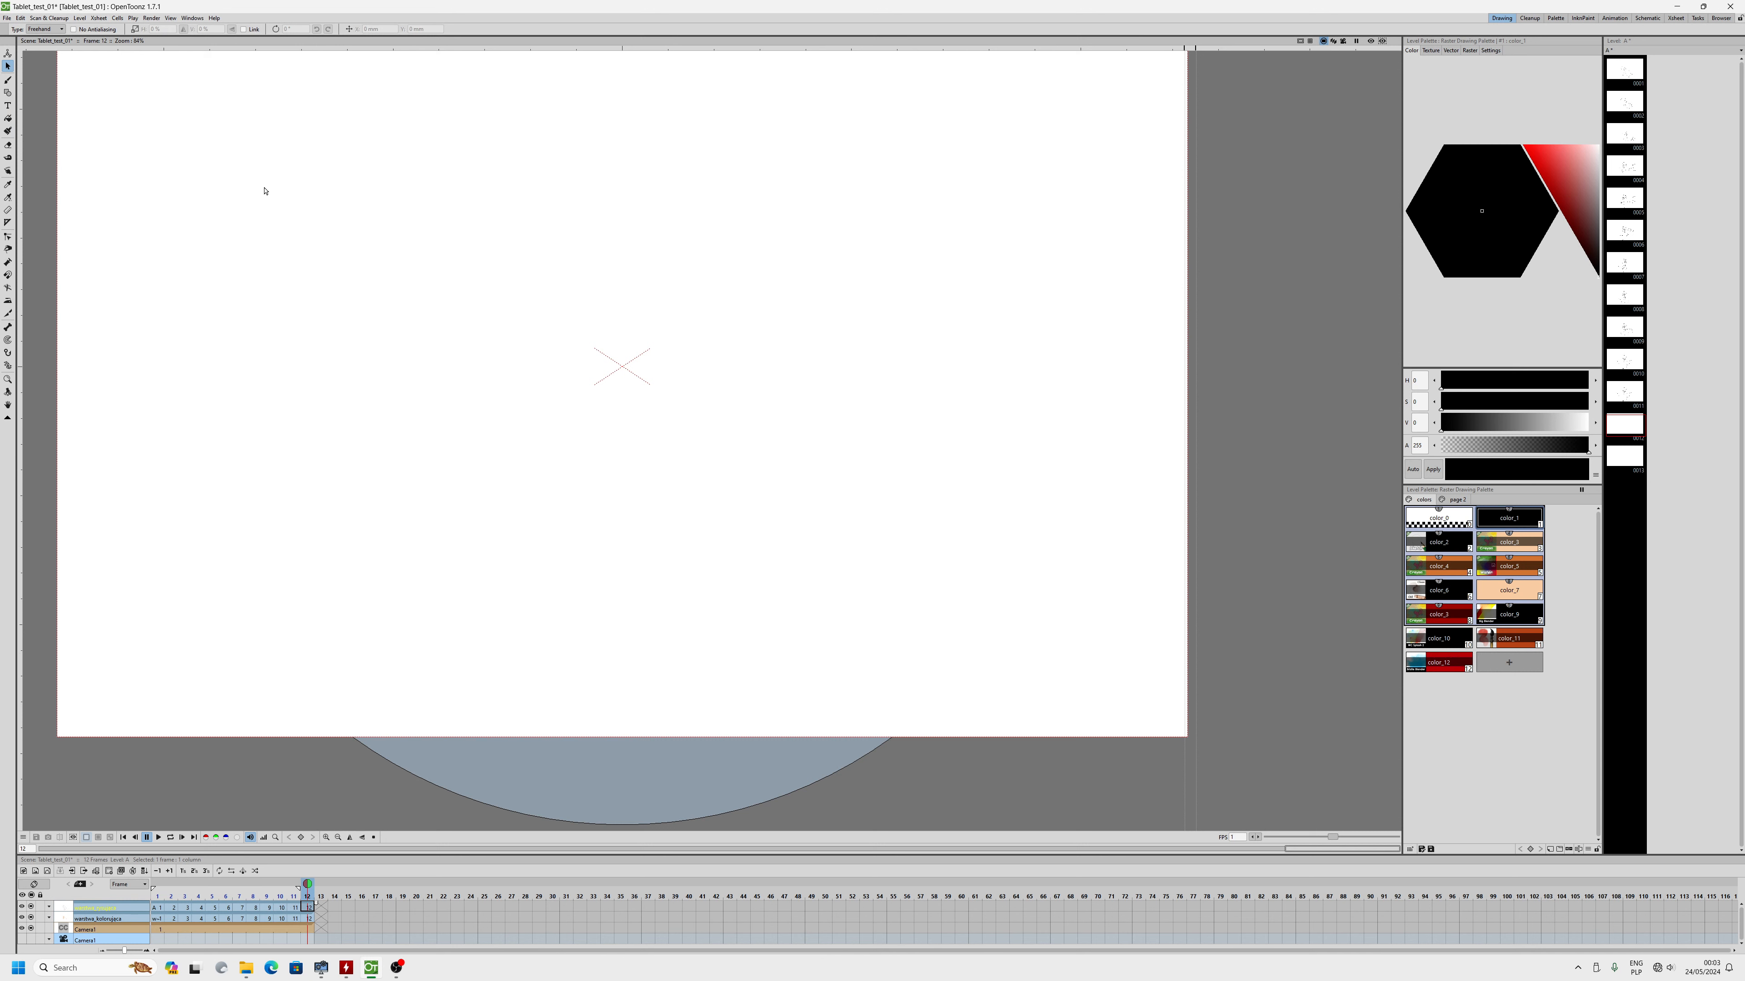
{"action": "mouse_move", "coordinate": [264, 187]}
{"action": "left_mouse_down"}
{"action": "mouse_move", "coordinate": [976, 187]}
{"action": "mouse_move", "coordinate": [1040, 695]}
{"action": "mouse_move", "coordinate": [561, 730]}
{"action": "mouse_move", "coordinate": [353, 652]}
{"action": "left_mouse_up"}
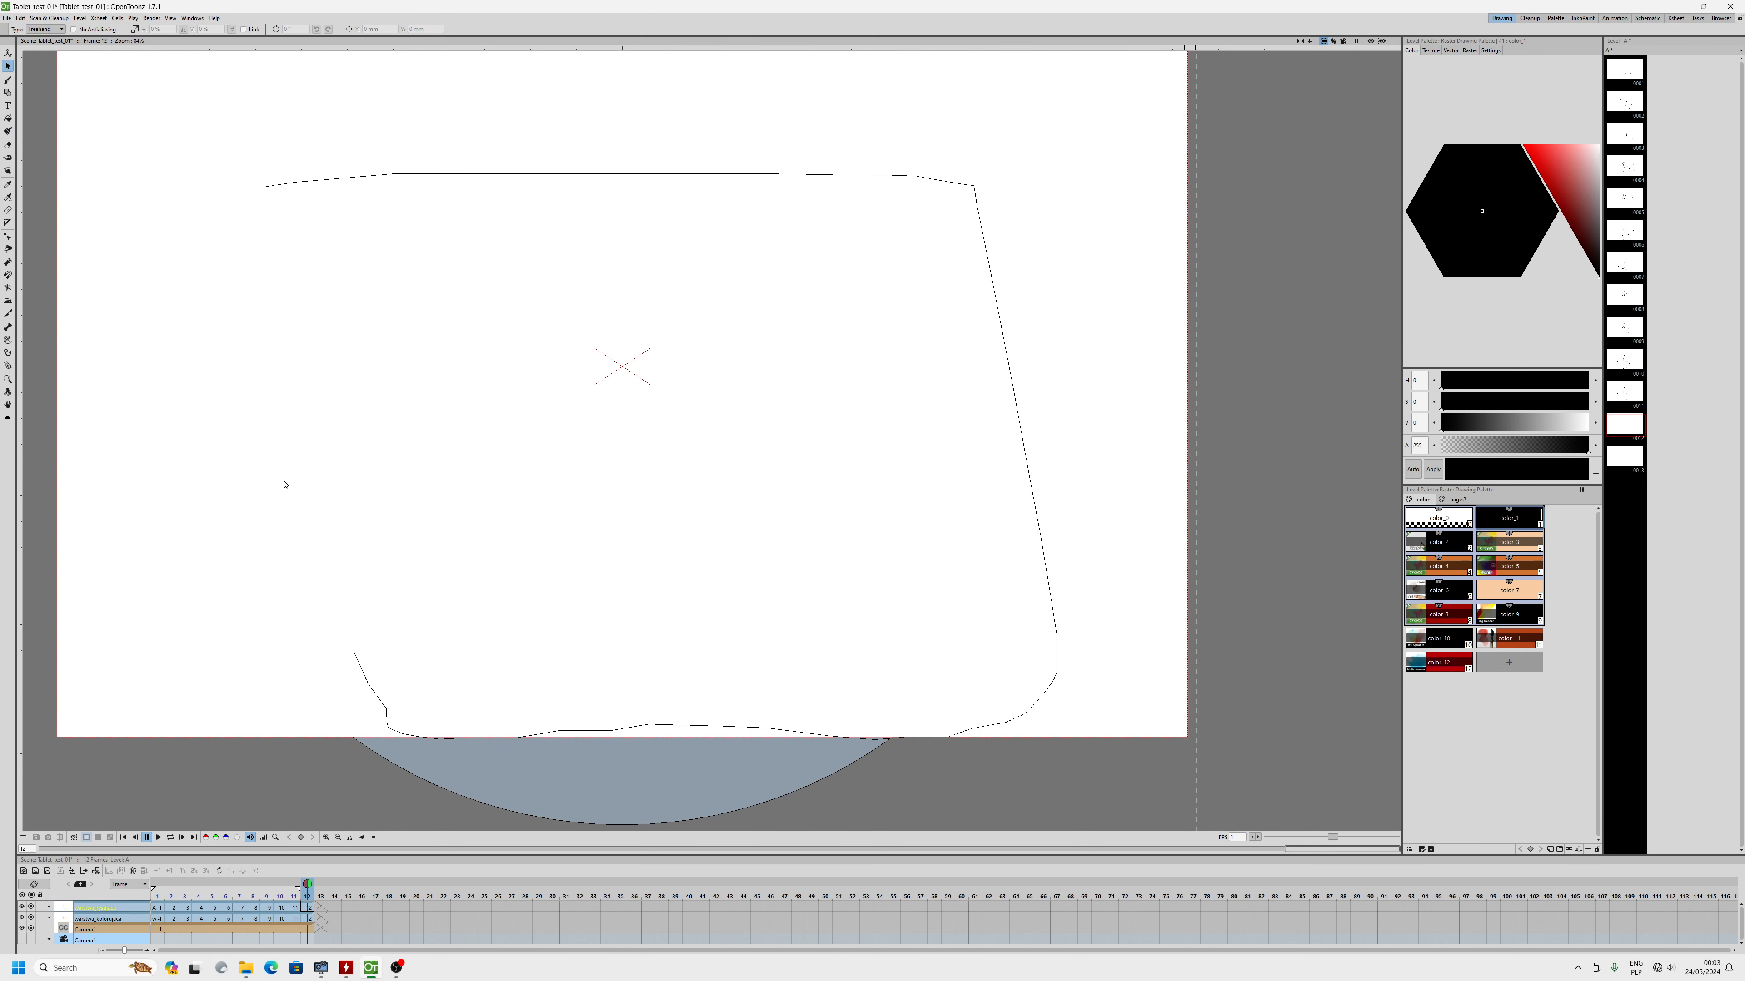
{"action": "mouse_move", "coordinate": [284, 484]}
{"action": "left_mouse_down"}
{"action": "mouse_move", "coordinate": [246, 345]}
{"action": "mouse_move", "coordinate": [265, 186]}
{"action": "left_mouse_up"}
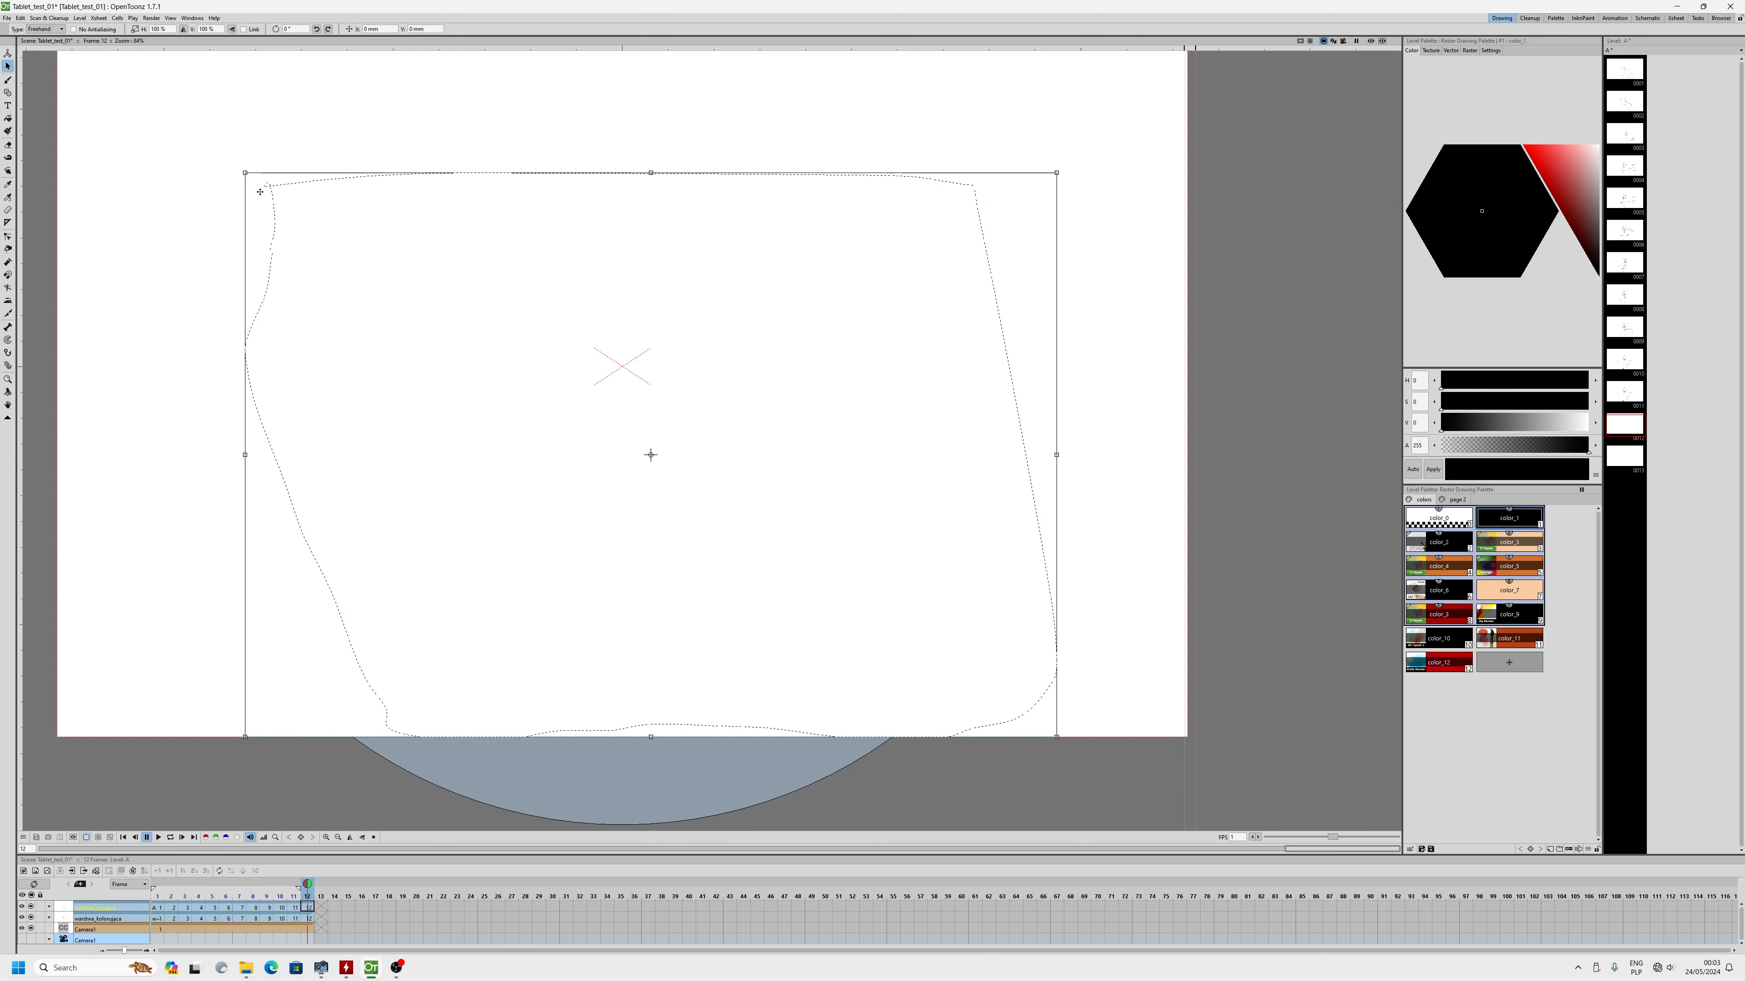
{"action": "left_click", "coordinate": [20, 18]}
{"action": "left_click", "coordinate": [43, 71]}
{"action": "left_click", "coordinate": [309, 911]}
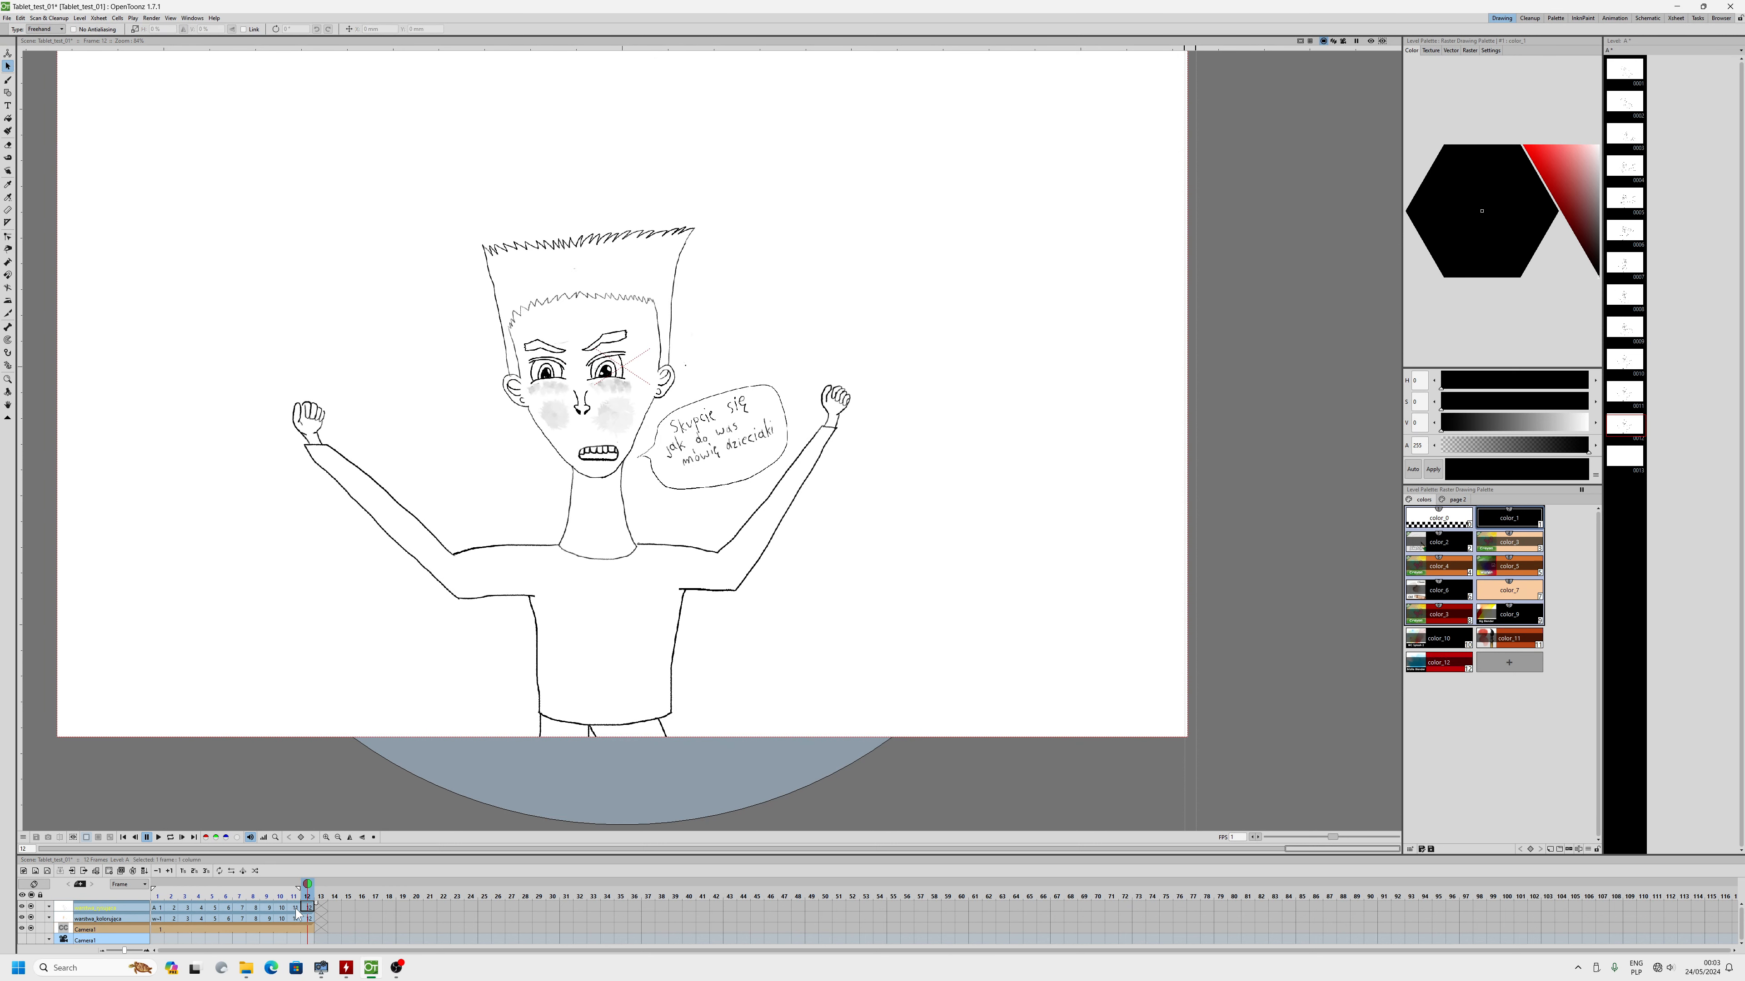
{"action": "right_click", "coordinate": [304, 907]}
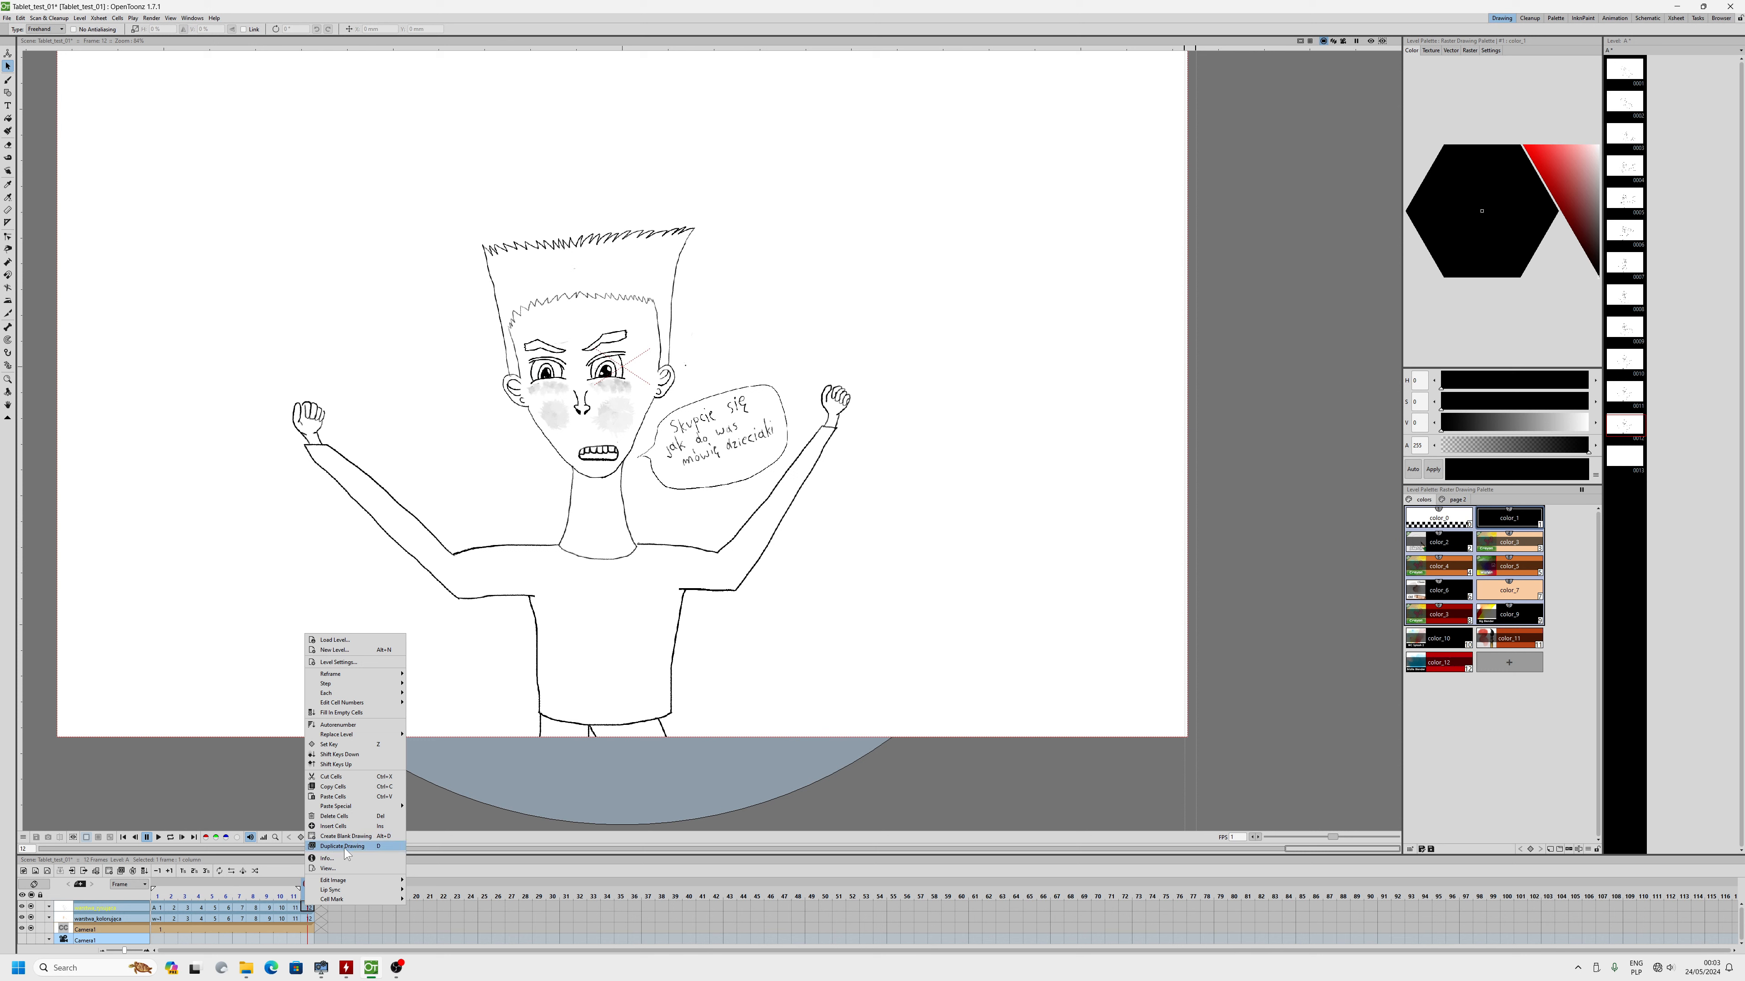
{"action": "left_click", "coordinate": [309, 911]}
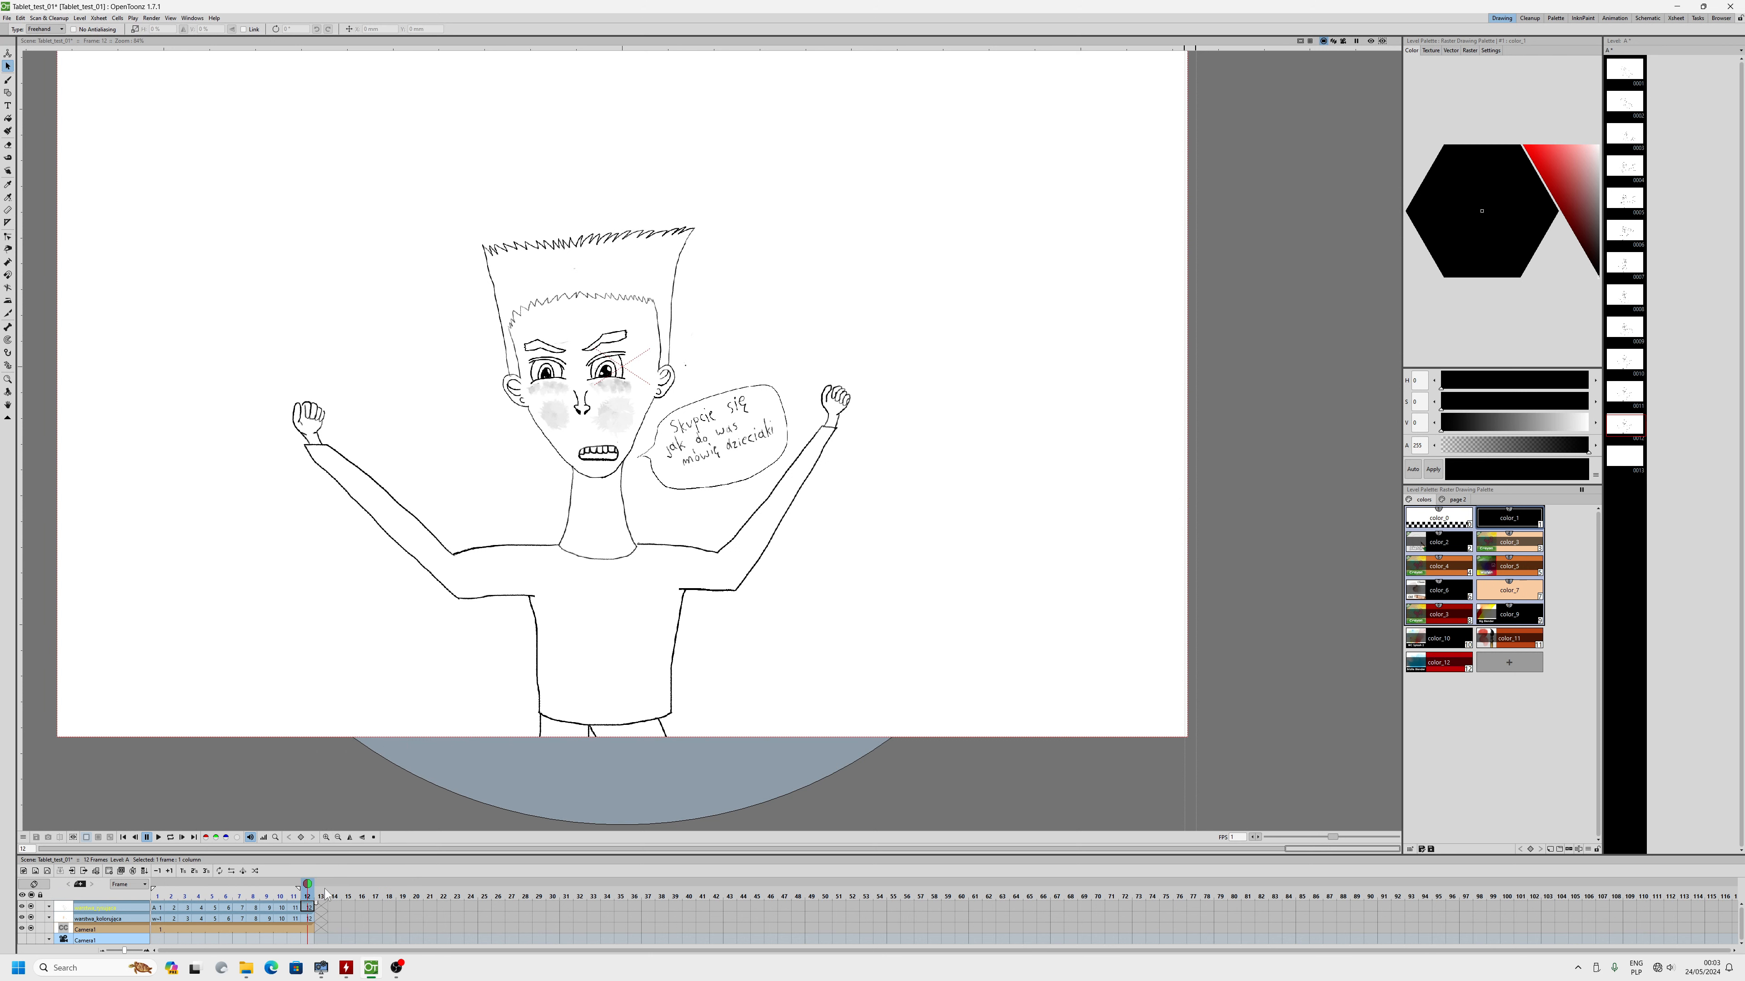
- Enlarge the eraser and erase both raised arms and fists of the character on frame 12
{"action": "scroll", "coordinate": [578, 587], "scroll_direction": "up", "scroll_amount": 1}
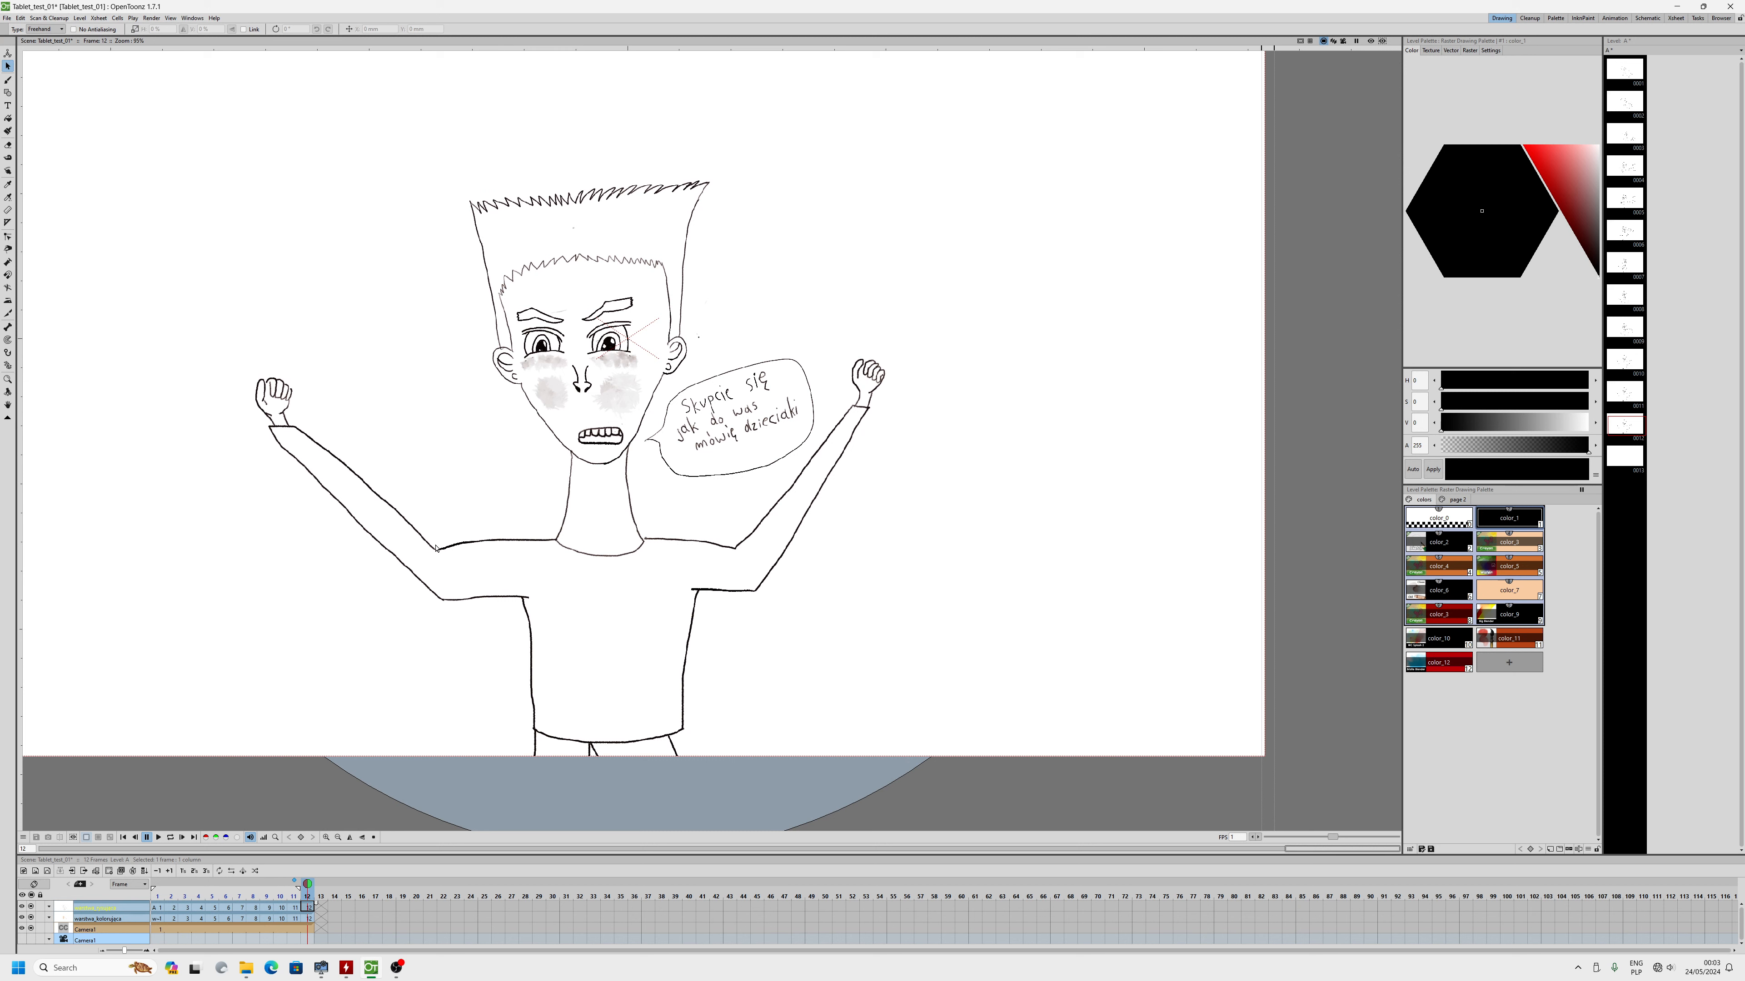
{"action": "key", "text": "a"}
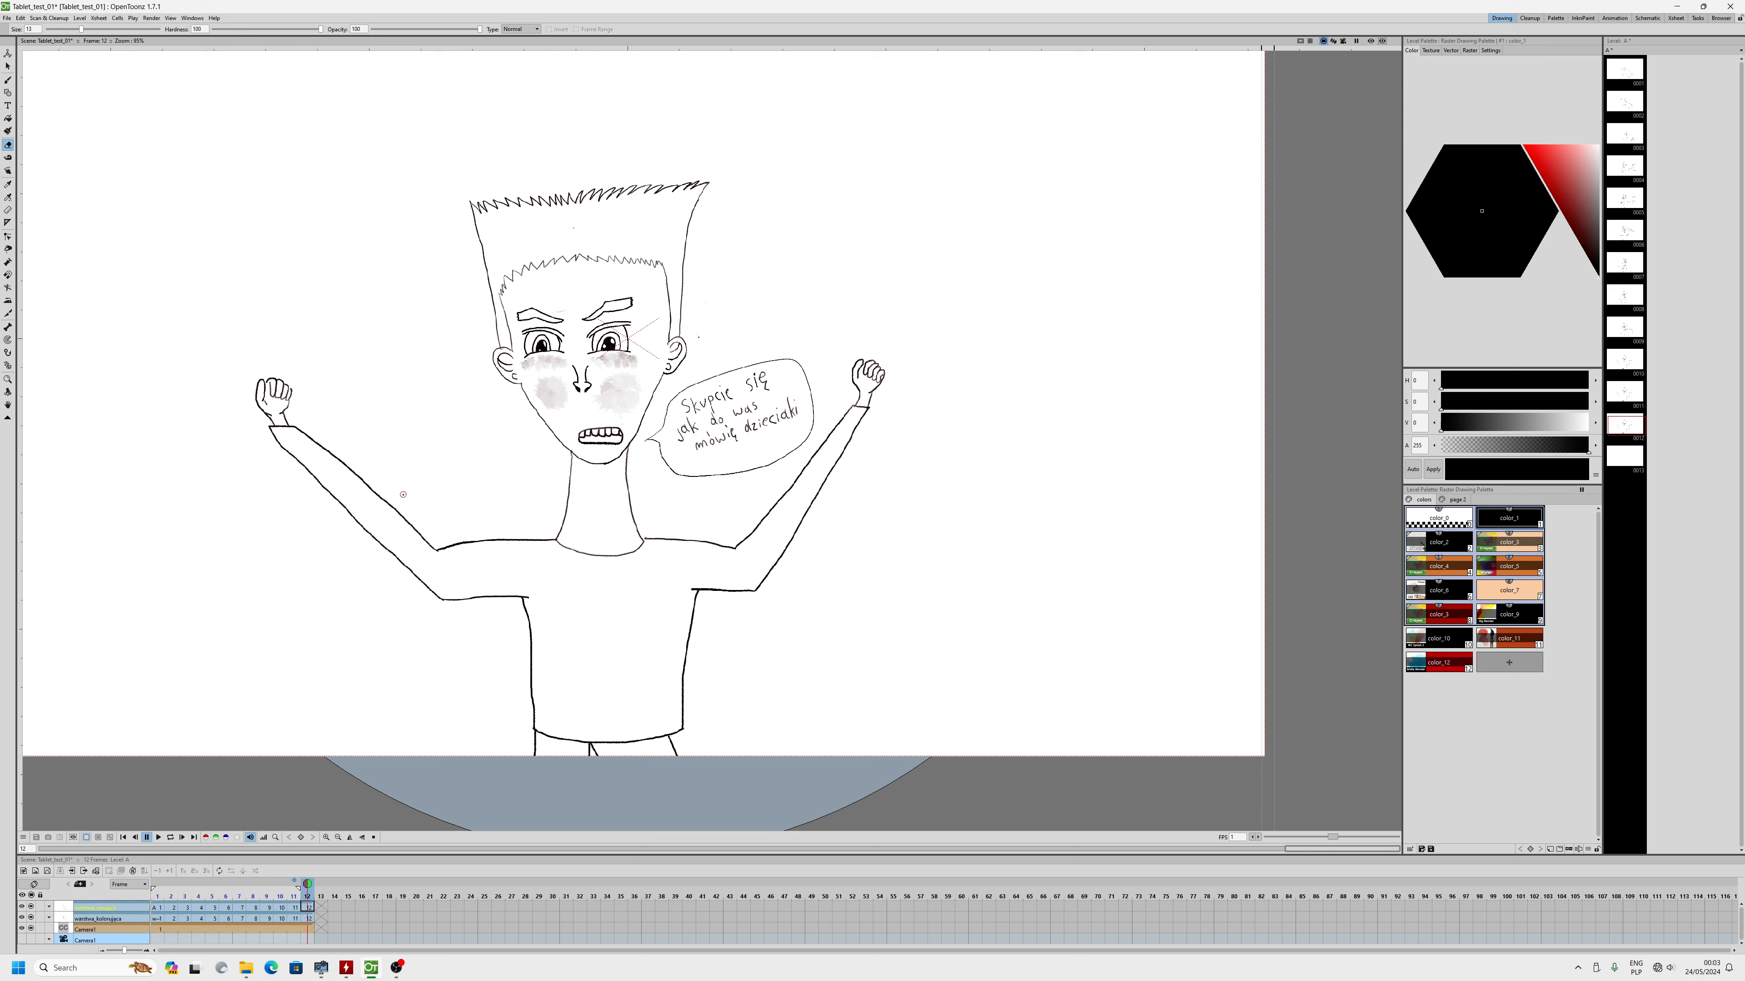
{"action": "key", "text": "i"}
{"action": "key", "text": "i"}
{"action": "key", "text": "i"}
{"action": "key", "text": "i"}
{"action": "key", "text": "i"}
{"action": "key", "text": "i"}
{"action": "key", "text": "i"}
{"action": "key", "text": "i"}
{"action": "key", "text": "i"}
{"action": "key", "text": "i"}
{"action": "key", "text": "i"}
{"action": "key", "text": "i"}
{"action": "key", "text": "i"}
{"action": "key", "text": "i"}
{"action": "key", "text": "i"}
{"action": "key", "text": "i"}
{"action": "key", "text": "i"}
{"action": "mouse_move", "coordinate": [378, 493]}
{"action": "left_mouse_down"}
{"action": "mouse_move", "coordinate": [258, 370]}
{"action": "mouse_move", "coordinate": [263, 435]}
{"action": "mouse_move", "coordinate": [247, 361]}
{"action": "mouse_move", "coordinate": [309, 487]}
{"action": "mouse_move", "coordinate": [283, 442]}
{"action": "mouse_move", "coordinate": [360, 529]}
{"action": "mouse_move", "coordinate": [307, 436]}
{"action": "mouse_move", "coordinate": [381, 515]}
{"action": "mouse_move", "coordinate": [385, 496]}
{"action": "mouse_move", "coordinate": [404, 539]}
{"action": "mouse_move", "coordinate": [370, 532]}
{"action": "mouse_move", "coordinate": [437, 599]}
{"action": "mouse_move", "coordinate": [420, 516]}
{"action": "mouse_move", "coordinate": [434, 597]}
{"action": "mouse_move", "coordinate": [463, 546]}
{"action": "left_mouse_up"}
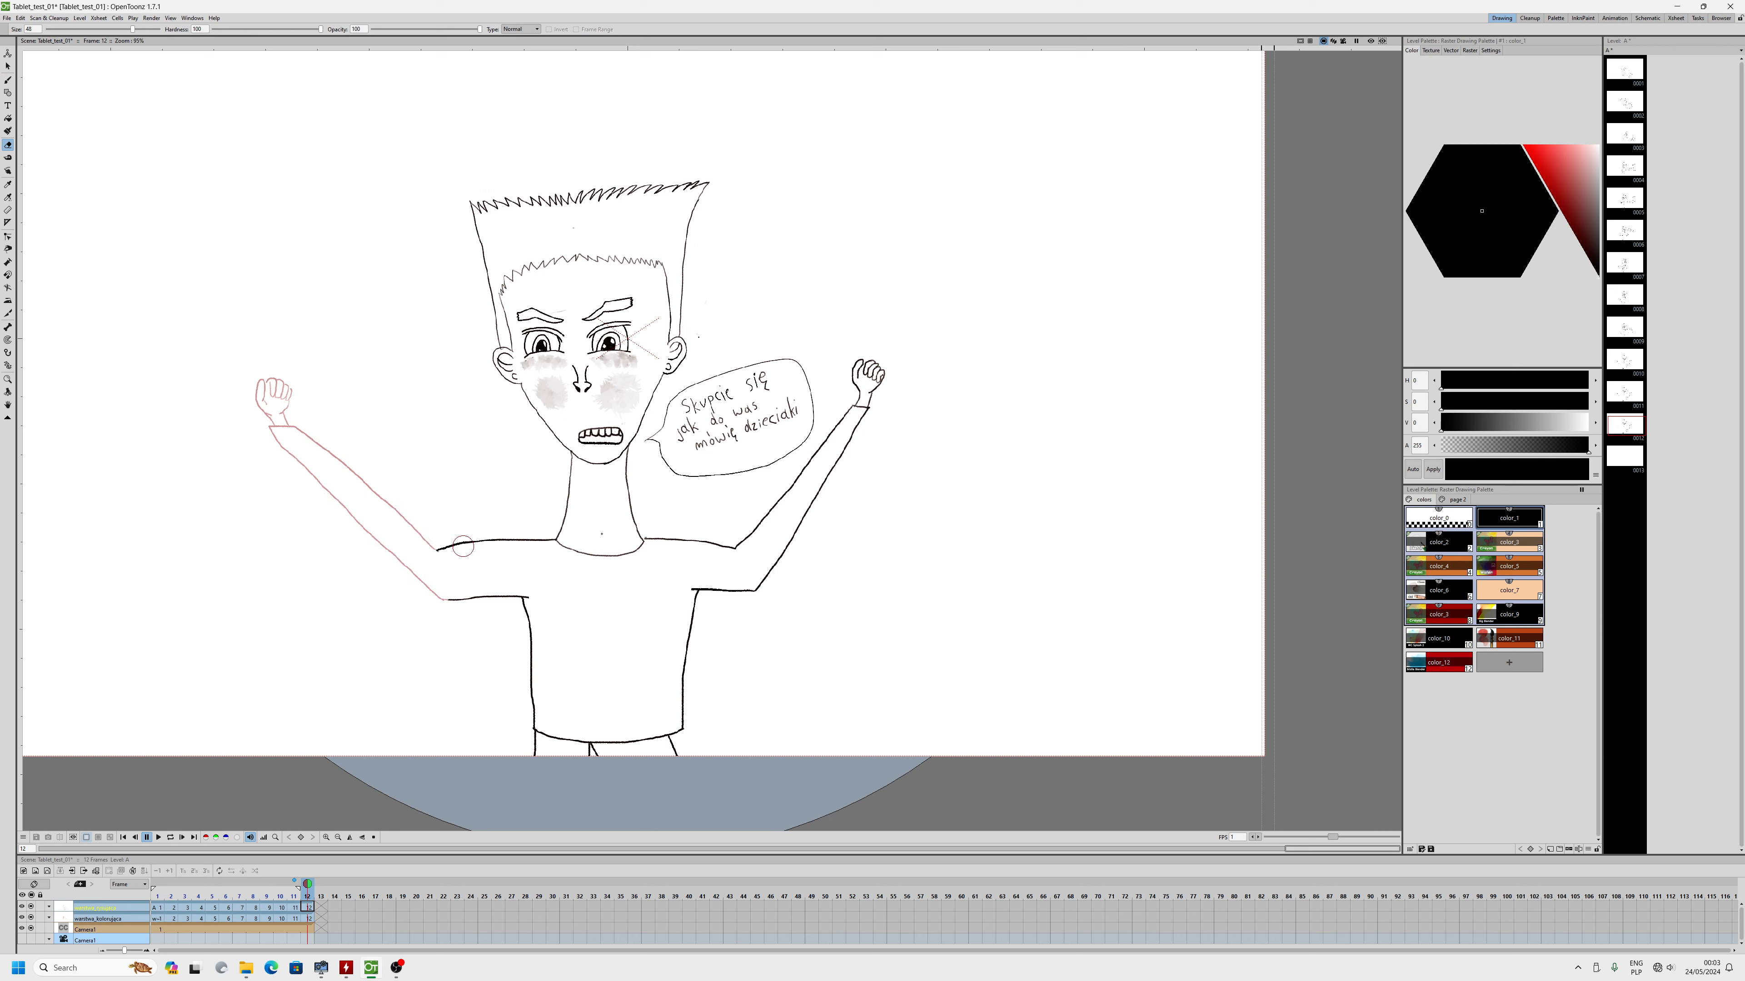
{"action": "mouse_move", "coordinate": [718, 579]}
{"action": "left_mouse_down"}
{"action": "mouse_move", "coordinate": [735, 540]}
{"action": "mouse_move", "coordinate": [745, 597]}
{"action": "mouse_move", "coordinate": [816, 526]}
{"action": "mouse_move", "coordinate": [741, 544]}
{"action": "mouse_move", "coordinate": [868, 360]}
{"action": "mouse_move", "coordinate": [873, 408]}
{"action": "mouse_move", "coordinate": [763, 580]}
{"action": "mouse_move", "coordinate": [872, 366]}
{"action": "mouse_move", "coordinate": [834, 472]}
{"action": "left_mouse_up"}
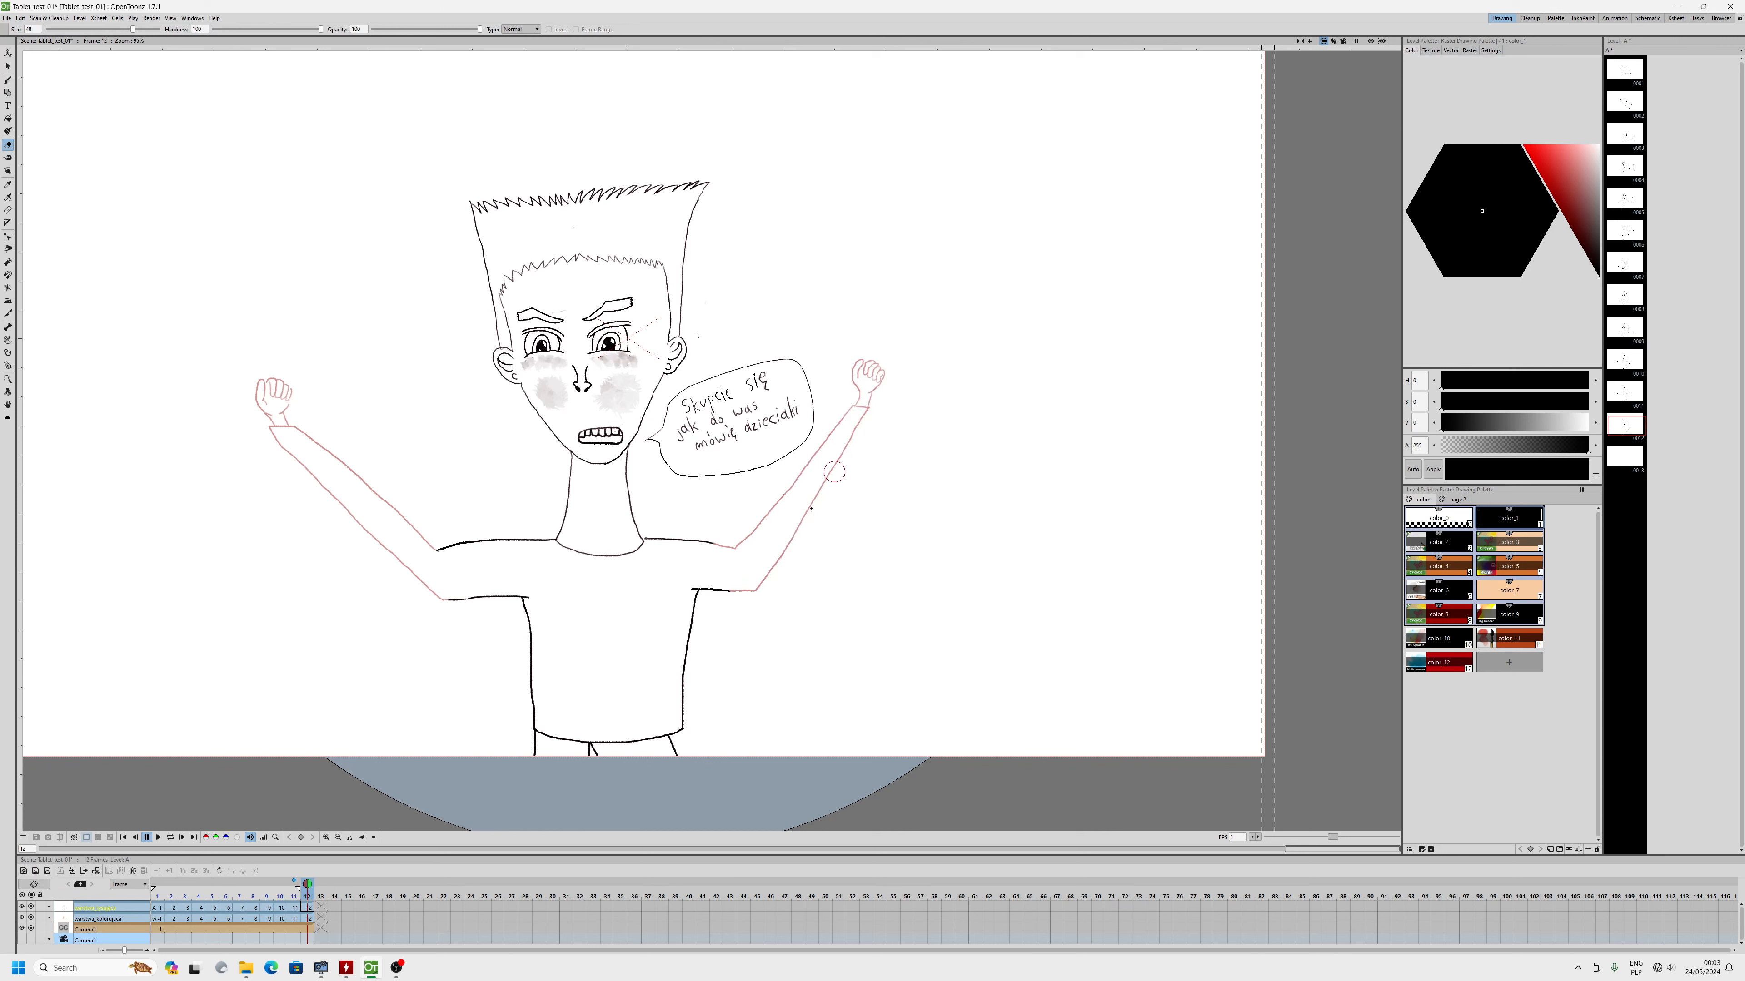
- Erase the shoulder lines, the curved neckline and the upper torso sides of the character on frame 12
{"action": "scroll", "coordinate": [626, 584], "scroll_direction": "up", "scroll_amount": 1}
{"action": "mouse_move", "coordinate": [733, 597]}
{"action": "left_mouse_down"}
{"action": "mouse_move", "coordinate": [752, 592]}
{"action": "mouse_move", "coordinate": [481, 598]}
{"action": "mouse_move", "coordinate": [450, 534]}
{"action": "mouse_move", "coordinate": [529, 541]}
{"action": "mouse_move", "coordinate": [527, 587]}
{"action": "mouse_move", "coordinate": [506, 550]}
{"action": "mouse_move", "coordinate": [667, 534]}
{"action": "mouse_move", "coordinate": [722, 585]}
{"action": "mouse_move", "coordinate": [695, 637]}
{"action": "left_mouse_up"}
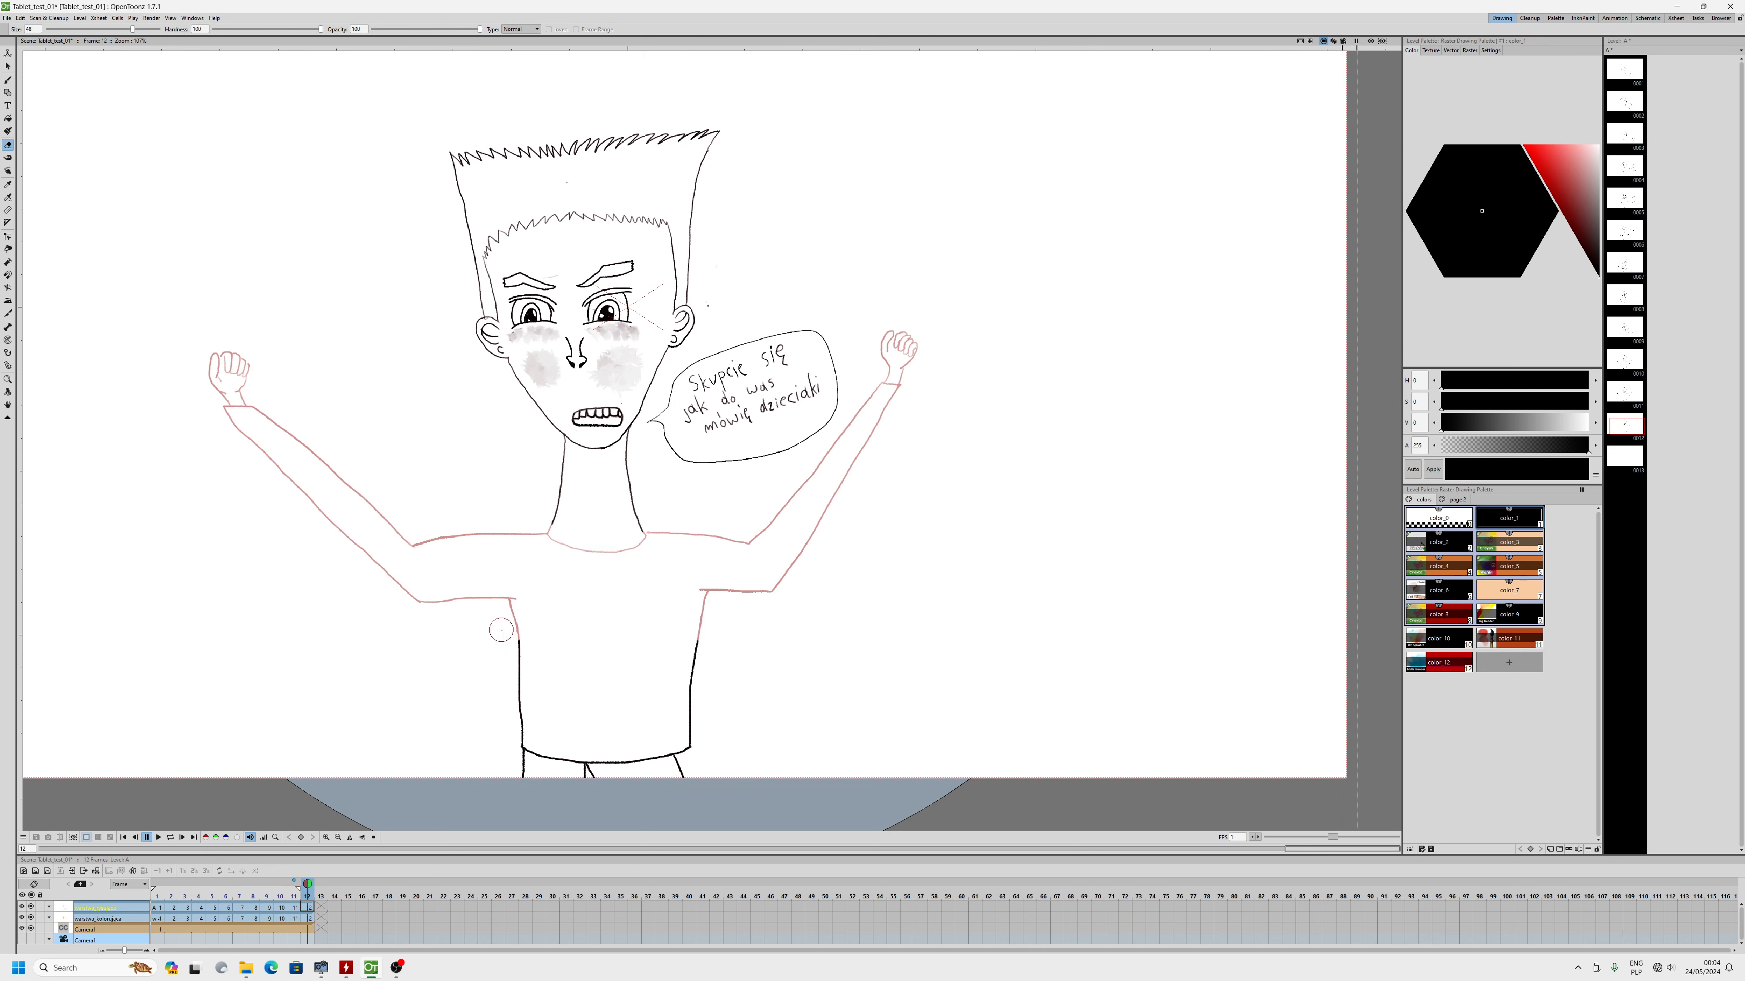
{"action": "mouse_move", "coordinate": [502, 630]}
{"action": "left_mouse_down"}
{"action": "mouse_move", "coordinate": [559, 535]}
{"action": "mouse_move", "coordinate": [548, 525]}
{"action": "mouse_move", "coordinate": [651, 529]}
{"action": "left_mouse_up"}
{"action": "scroll", "coordinate": [588, 603], "scroll_direction": "up", "scroll_amount": 2}
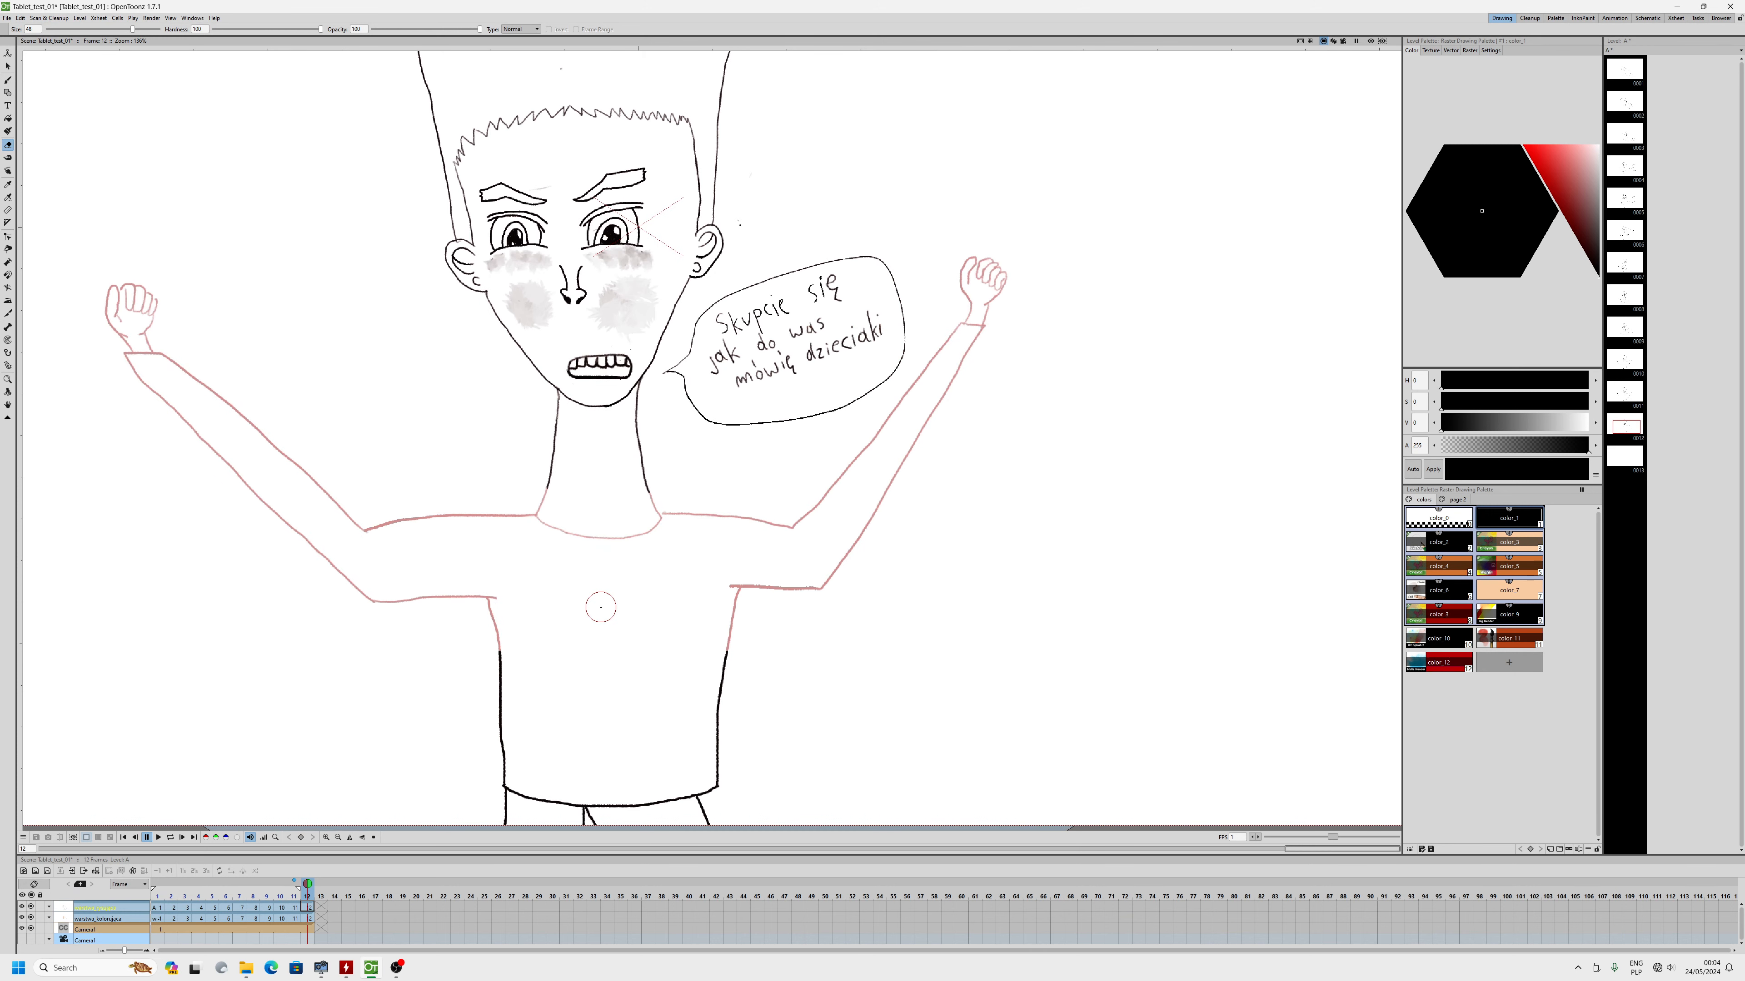
- Brush two closed, tapered forearm outlines reaching horizontally outward from the middle of the chest on frame 12
{"action": "key", "text": "b"}
{"action": "scroll", "coordinate": [541, 597], "scroll_direction": "up", "scroll_amount": 1}
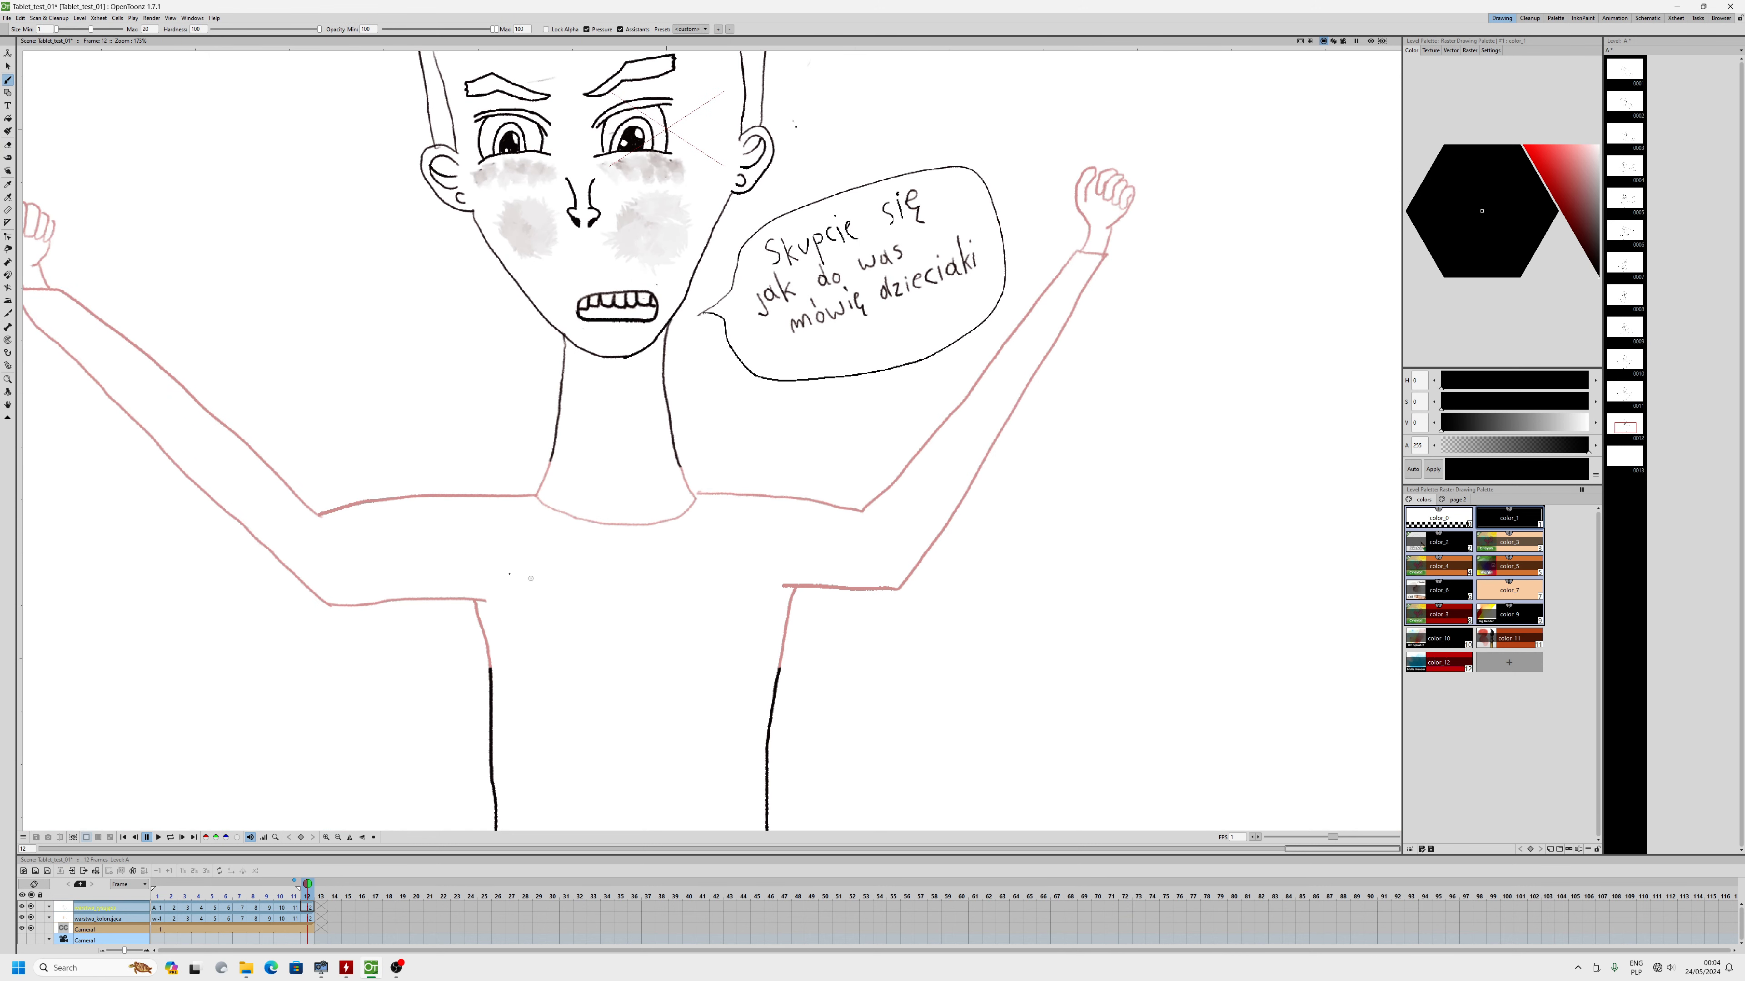
{"action": "scroll", "coordinate": [480, 559], "scroll_direction": "down", "scroll_amount": 1}
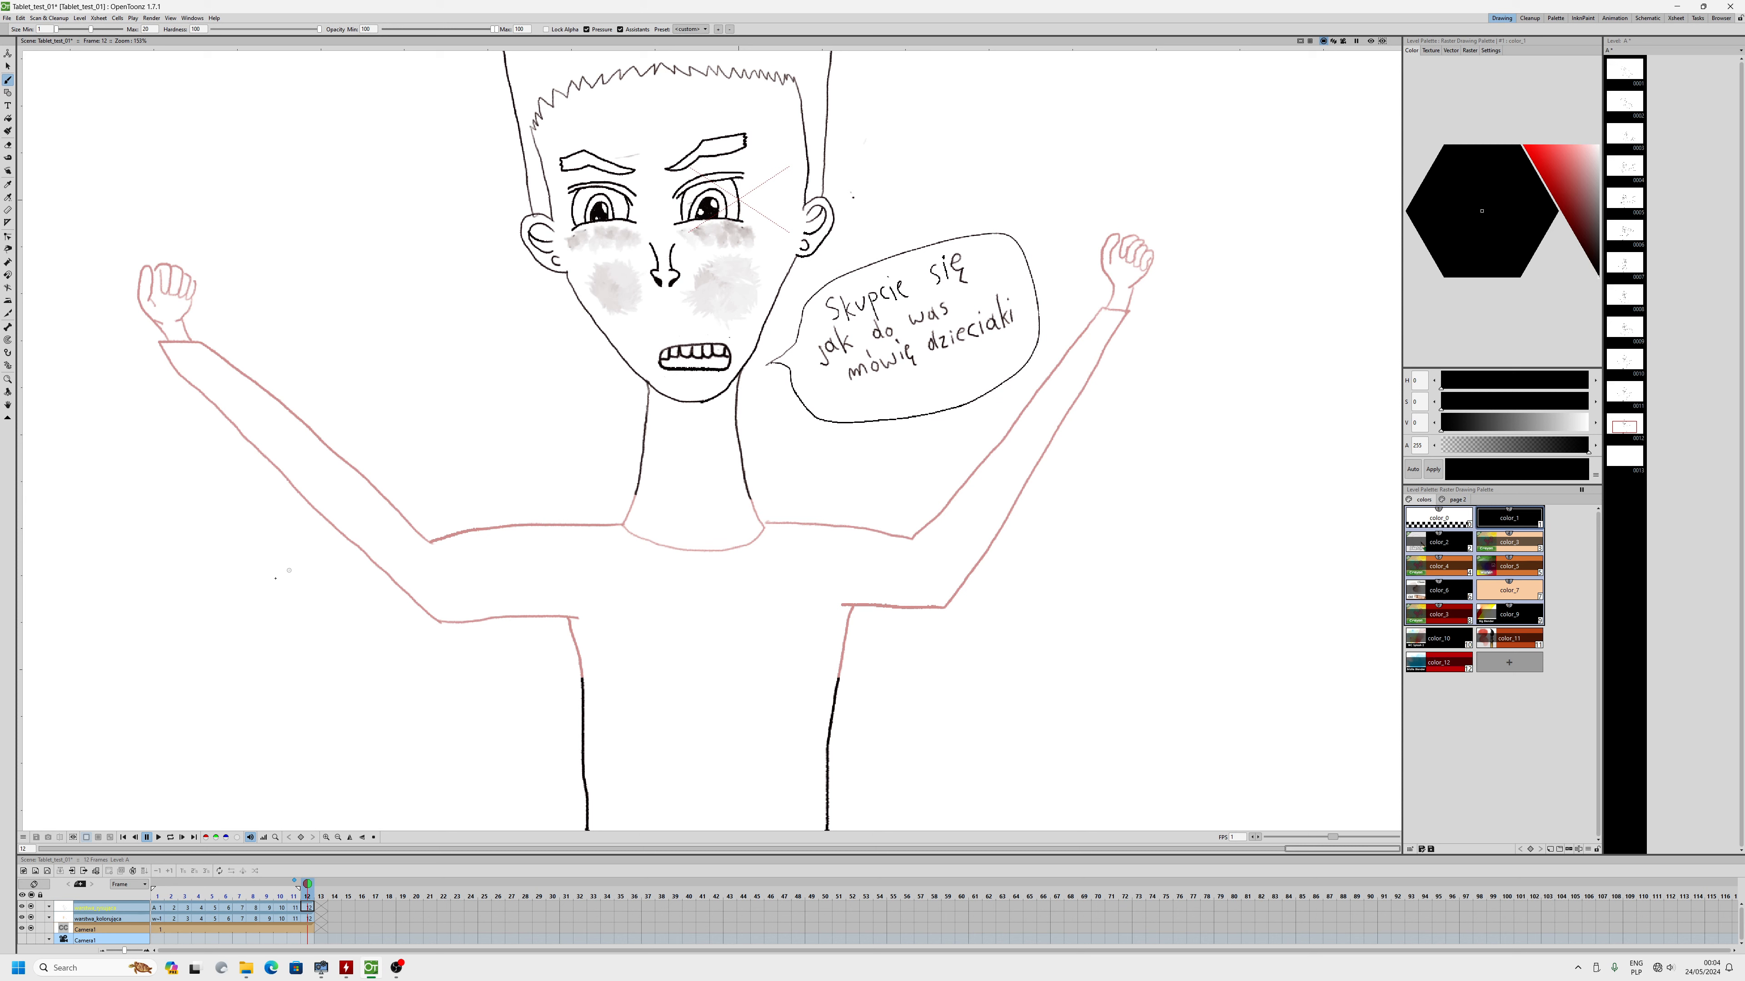
{"action": "mouse_move", "coordinate": [251, 567]}
{"action": "left_mouse_down"}
{"action": "mouse_move", "coordinate": [474, 533]}
{"action": "mouse_move", "coordinate": [589, 541]}
{"action": "mouse_move", "coordinate": [602, 581]}
{"action": "mouse_move", "coordinate": [423, 626]}
{"action": "mouse_move", "coordinate": [278, 600]}
{"action": "mouse_move", "coordinate": [240, 585]}
{"action": "mouse_move", "coordinate": [247, 568]}
{"action": "left_mouse_up"}
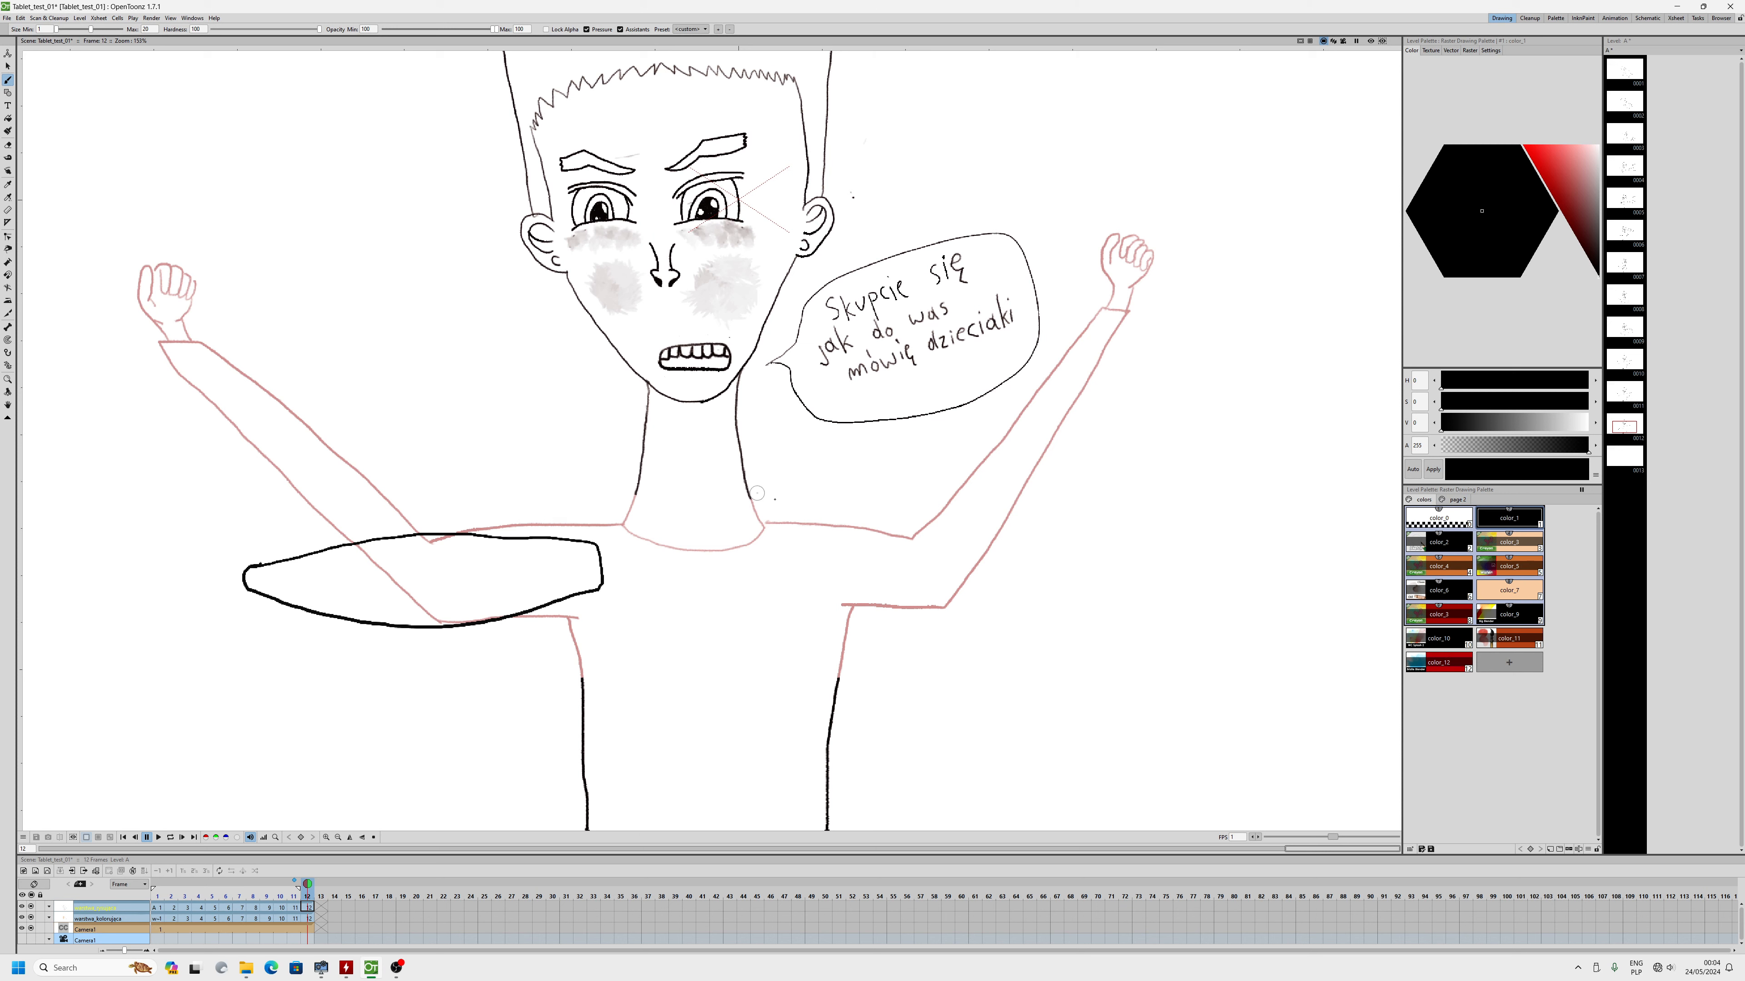
{"action": "mouse_move", "coordinate": [738, 550]}
{"action": "left_mouse_down"}
{"action": "mouse_move", "coordinate": [745, 582]}
{"action": "mouse_move", "coordinate": [952, 602]}
{"action": "mouse_move", "coordinate": [1091, 547]}
{"action": "mouse_move", "coordinate": [918, 509]}
{"action": "mouse_move", "coordinate": [735, 550]}
{"action": "left_mouse_up"}
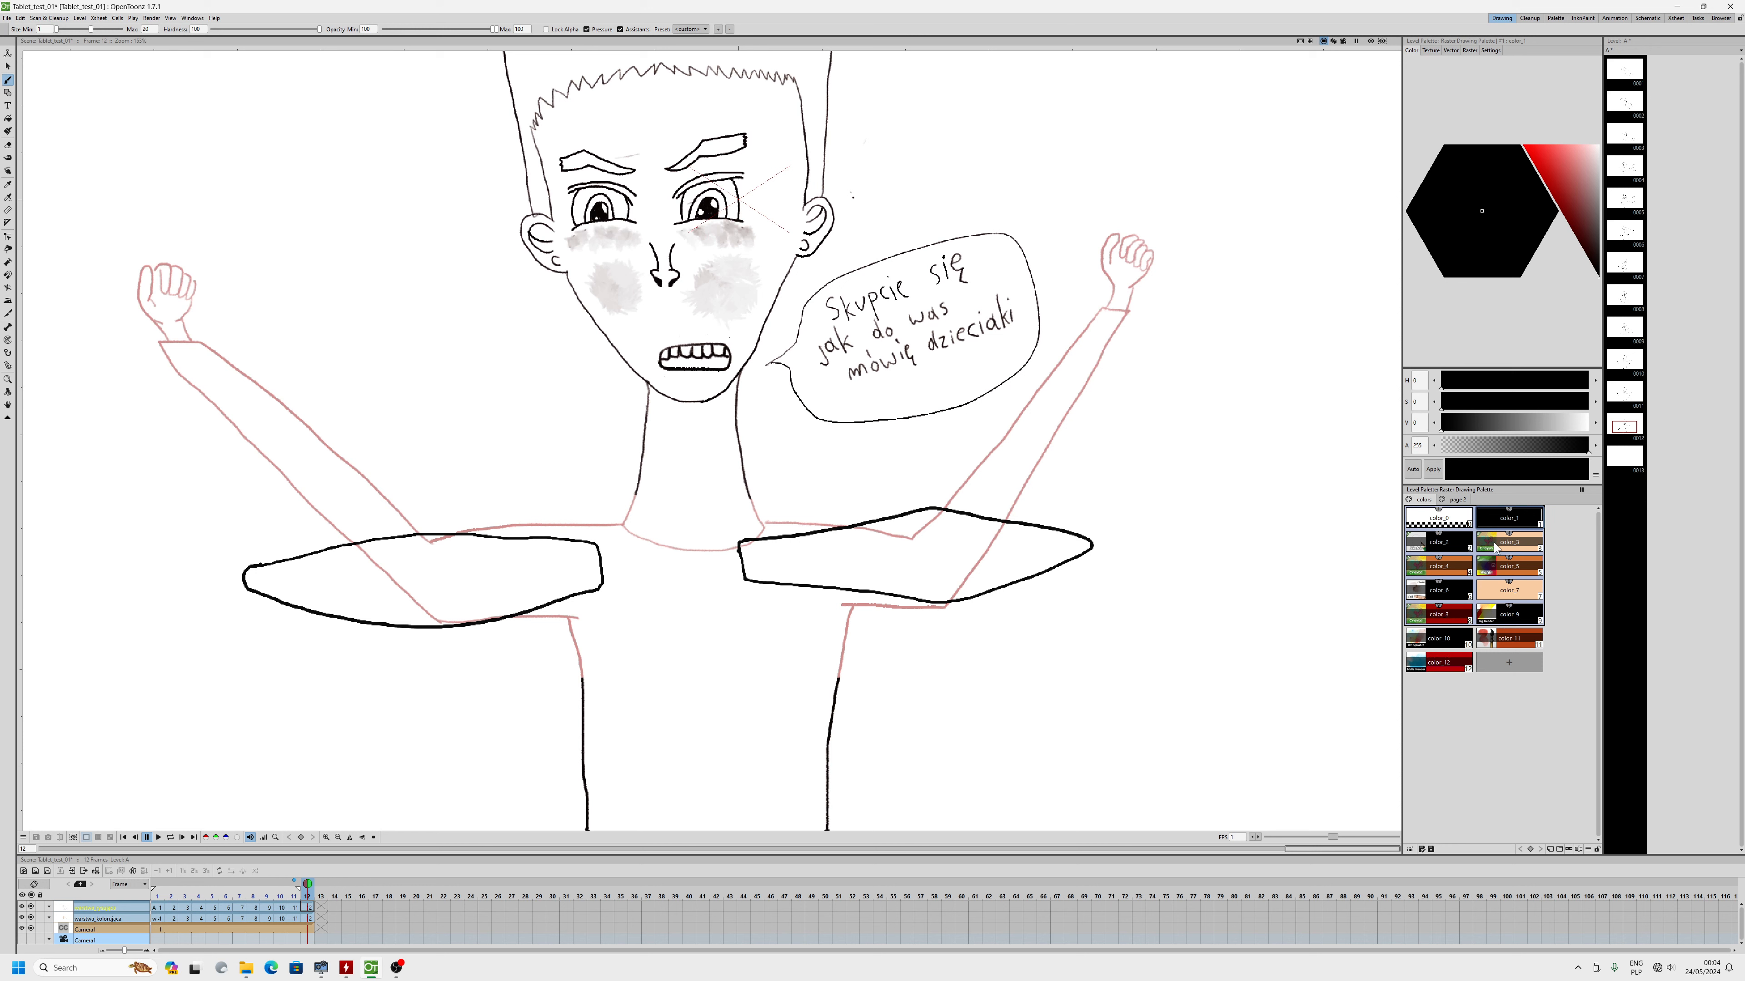
- Draw two clasped hands with interlocked fingers between the forearms using the color_2 style
{"action": "left_click", "coordinate": [1420, 548]}
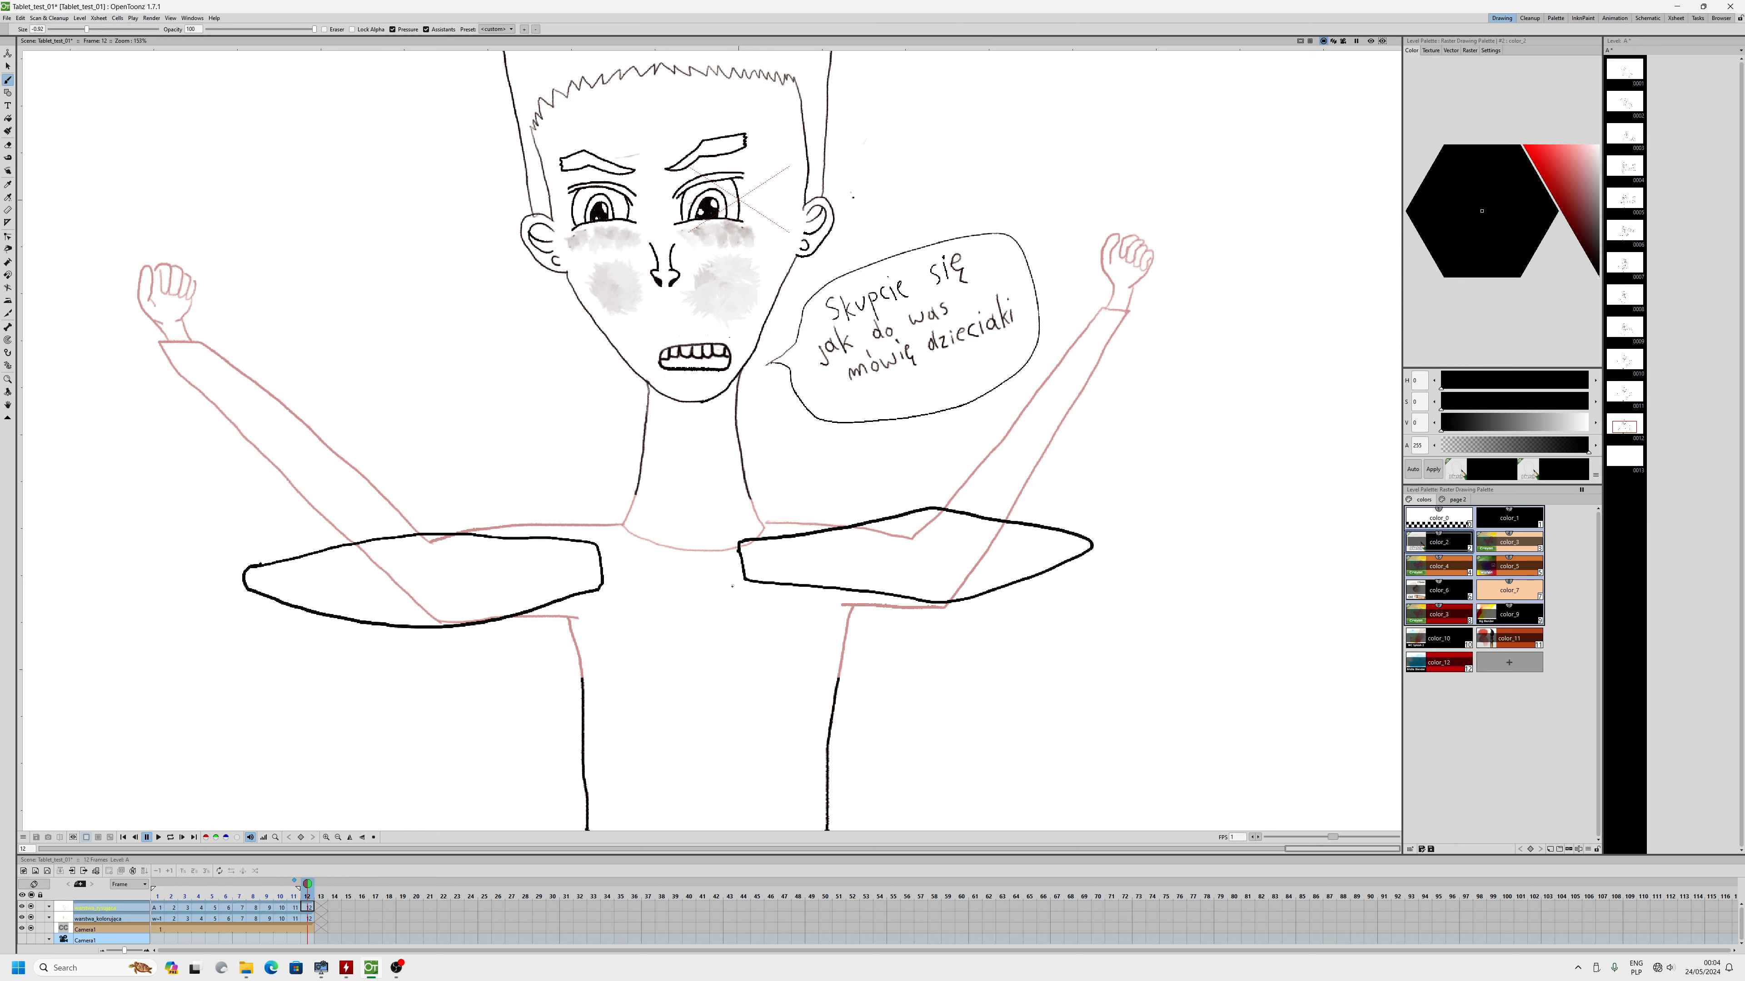
{"action": "scroll", "coordinate": [599, 550], "scroll_direction": "up", "scroll_amount": 2}
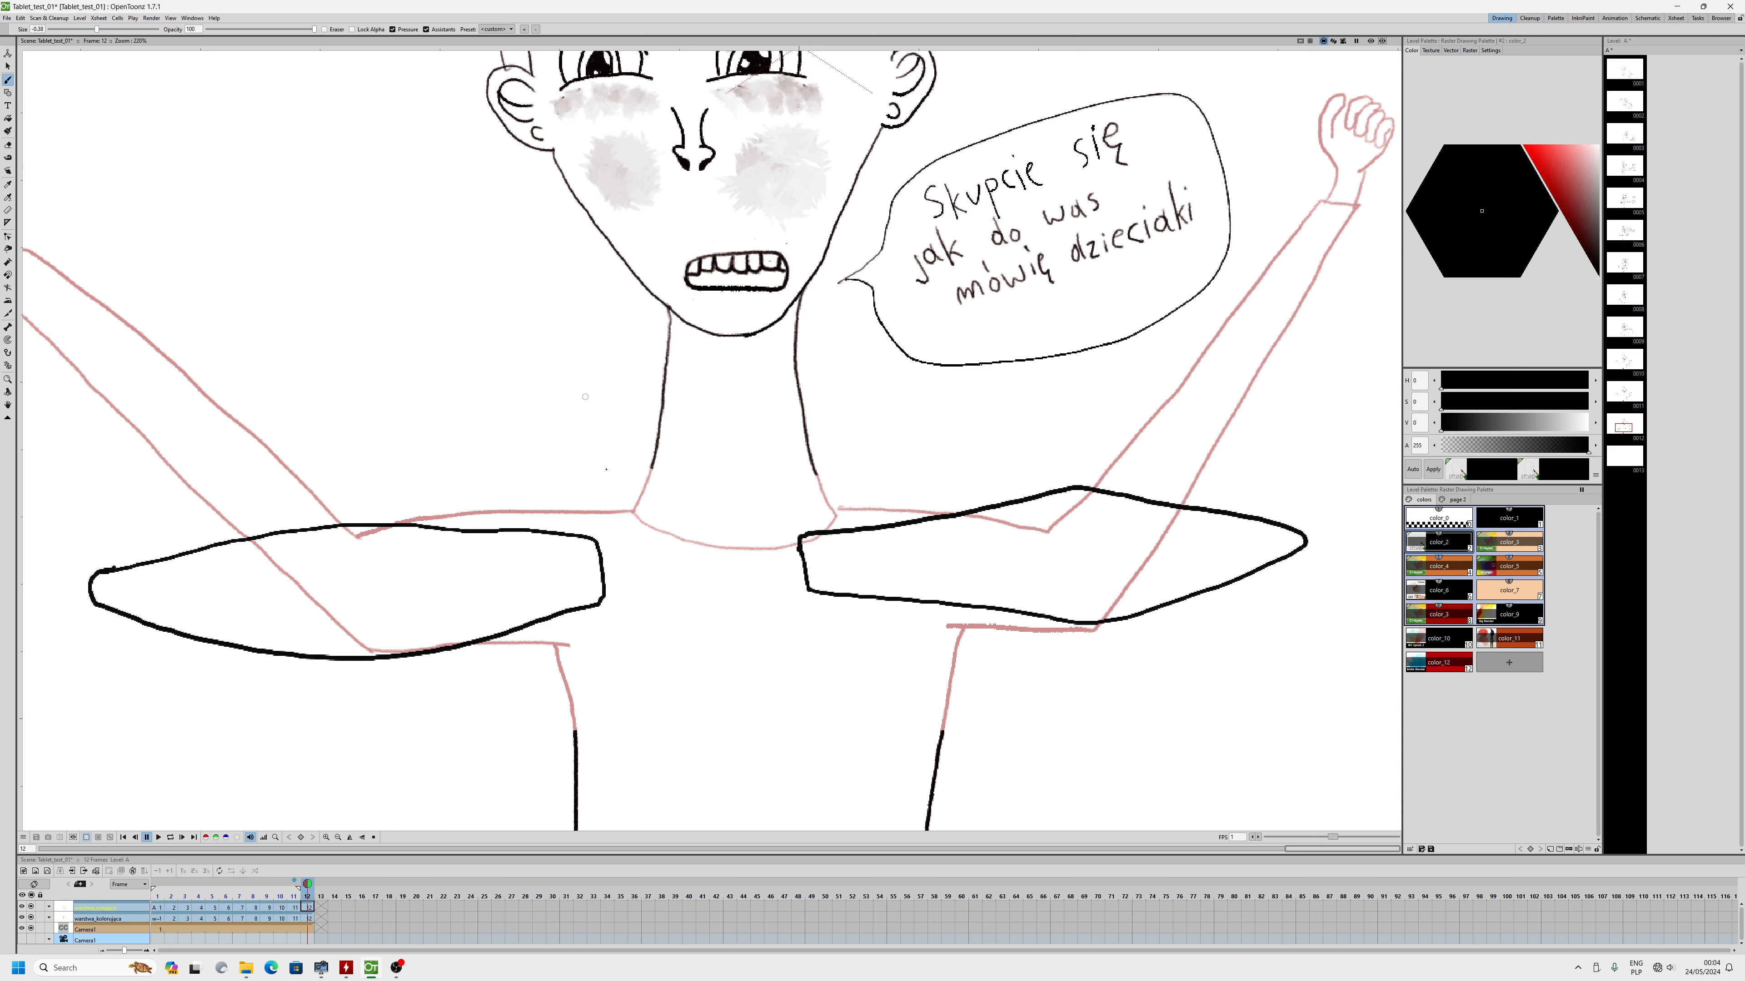
{"action": "mouse_move", "coordinate": [598, 552]}
{"action": "left_mouse_down"}
{"action": "mouse_move", "coordinate": [680, 519]}
{"action": "mouse_move", "coordinate": [661, 549]}
{"action": "mouse_move", "coordinate": [712, 558]}
{"action": "mouse_move", "coordinate": [661, 571]}
{"action": "mouse_move", "coordinate": [702, 533]}
{"action": "mouse_move", "coordinate": [680, 521]}
{"action": "mouse_move", "coordinate": [799, 544]}
{"action": "left_mouse_up"}
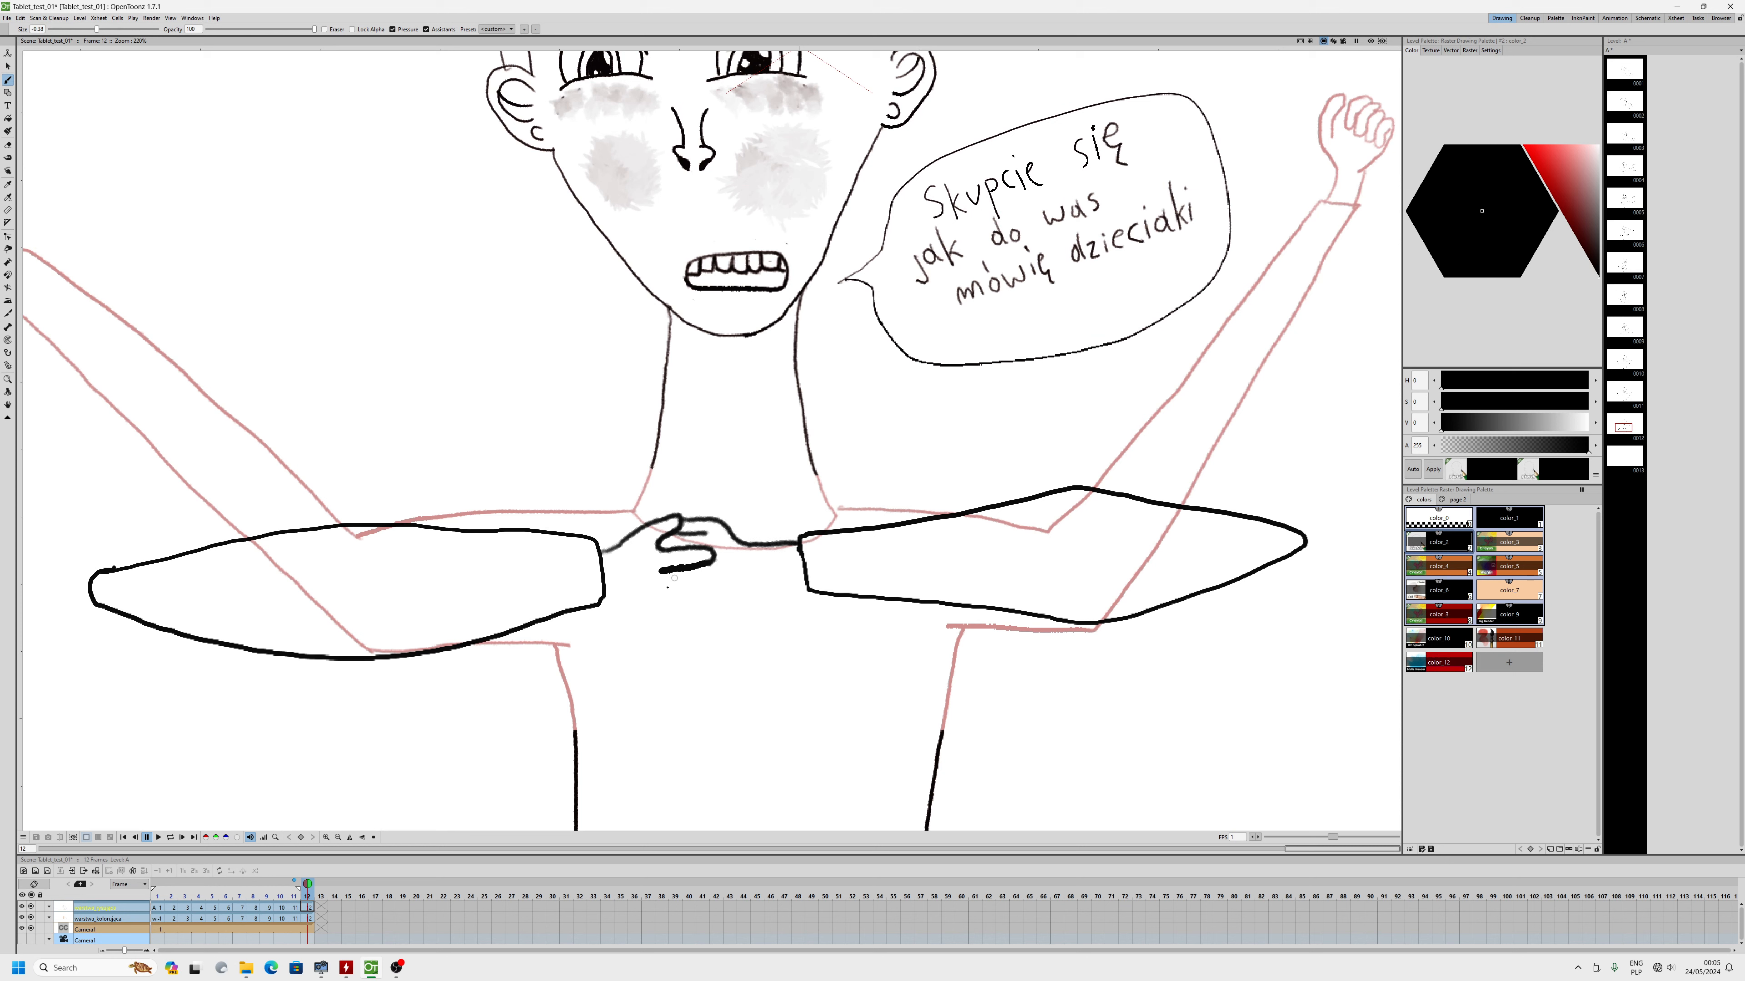
{"action": "mouse_move", "coordinate": [664, 571]}
{"action": "left_mouse_down"}
{"action": "mouse_move", "coordinate": [658, 584]}
{"action": "mouse_move", "coordinate": [717, 591]}
{"action": "mouse_move", "coordinate": [663, 603]}
{"action": "left_mouse_up"}
{"action": "mouse_move", "coordinate": [663, 612]}
{"action": "left_mouse_down"}
{"action": "mouse_move", "coordinate": [723, 618]}
{"action": "mouse_move", "coordinate": [658, 627]}
{"action": "mouse_move", "coordinate": [596, 589]}
{"action": "left_mouse_up"}
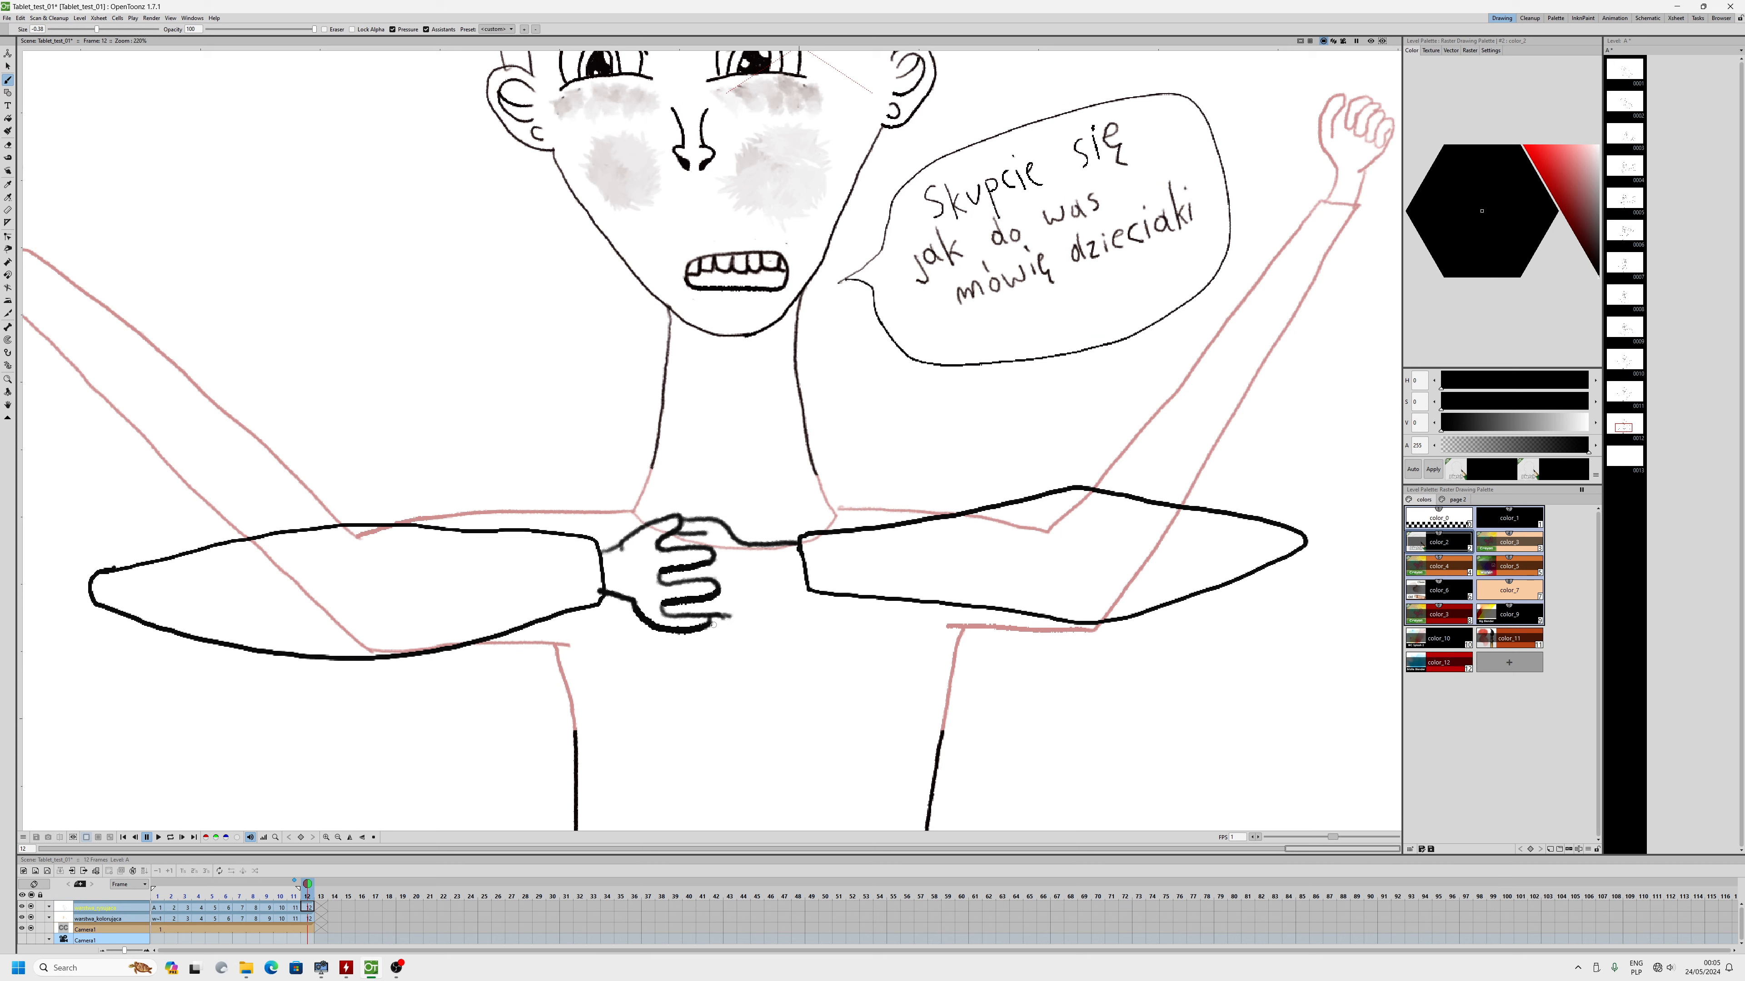
{"action": "mouse_move", "coordinate": [713, 624]}
{"action": "left_mouse_down"}
{"action": "mouse_move", "coordinate": [741, 626]}
{"action": "mouse_move", "coordinate": [783, 587]}
{"action": "mouse_move", "coordinate": [741, 626]}
{"action": "mouse_move", "coordinate": [701, 630]}
{"action": "left_mouse_up"}
{"action": "key", "text": "ctrl+z"}
- Shrink the eraser, clean up the stray line at the lowest finger of the clasped hands, and return to the brush
{"action": "key", "text": "a"}
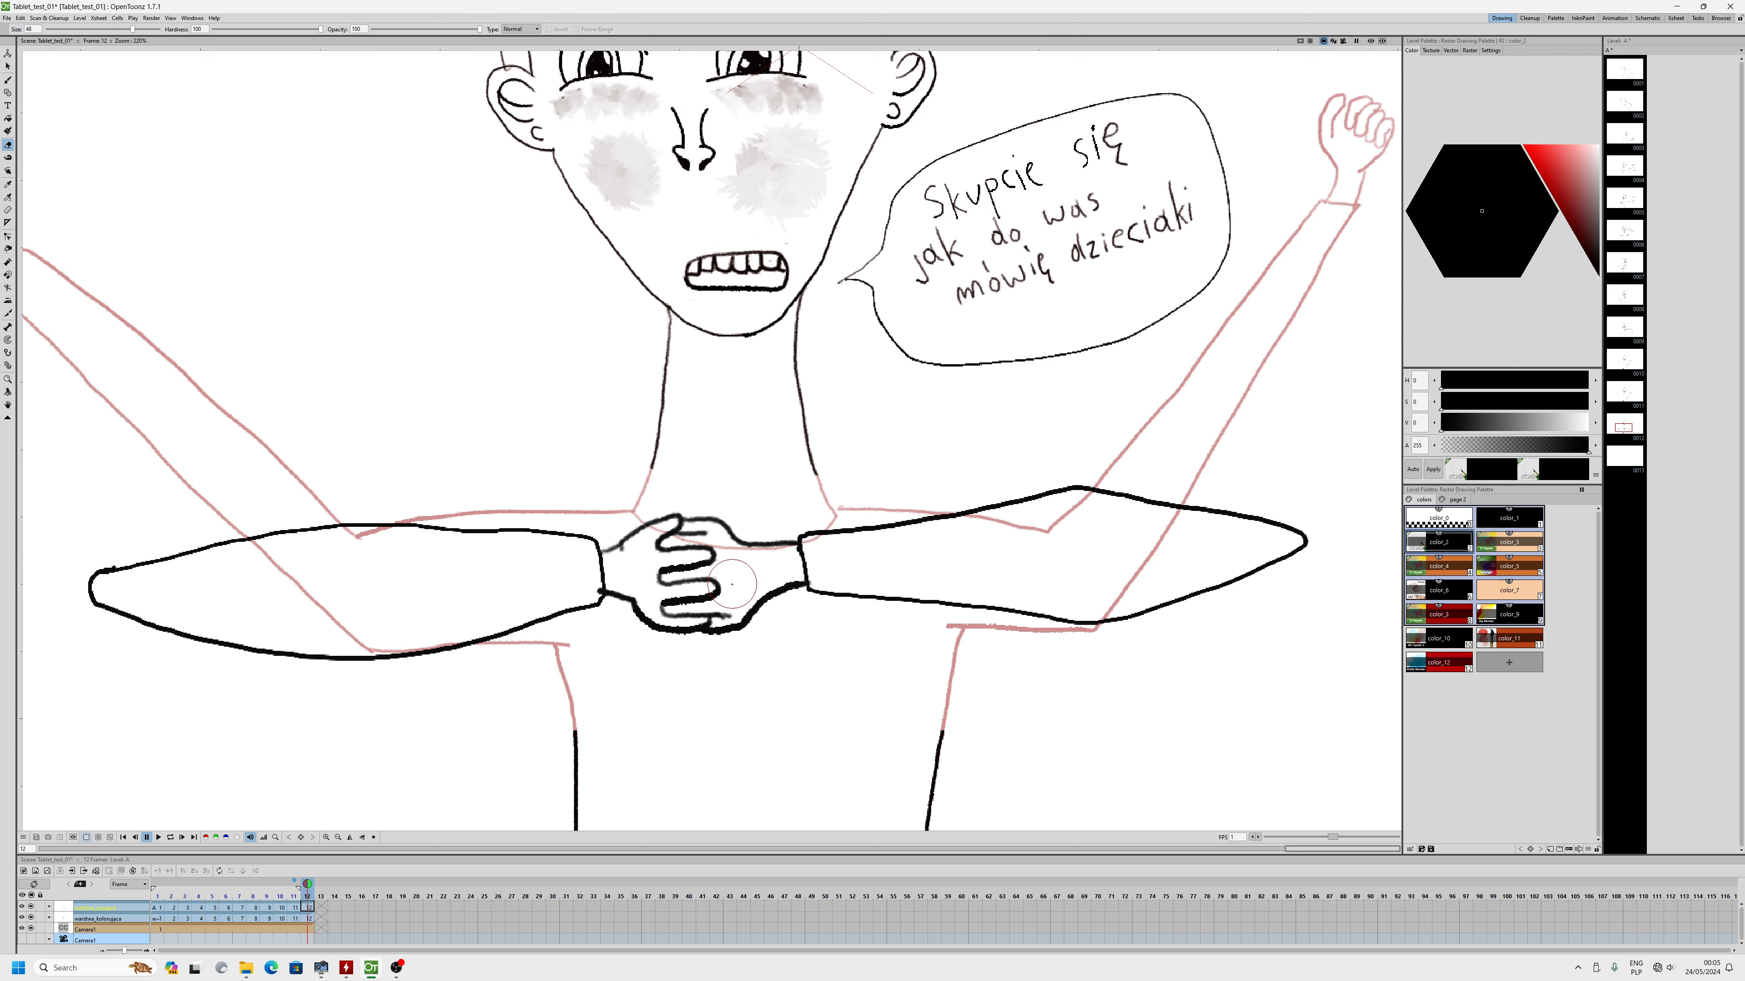
{"action": "key", "text": "u"}
{"action": "key", "text": "u"}
{"action": "key", "text": "u"}
{"action": "key", "text": "u"}
{"action": "key", "text": "u"}
{"action": "key", "text": "u"}
{"action": "key", "text": "u"}
{"action": "key", "text": "u"}
{"action": "key", "text": "u"}
{"action": "key", "text": "u"}
{"action": "key", "text": "u"}
{"action": "key", "text": "u"}
{"action": "key", "text": "u"}
{"action": "key", "text": "u"}
{"action": "key", "text": "u"}
{"action": "key", "text": "u"}
{"action": "key", "text": "u"}
{"action": "key", "text": "u"}
{"action": "key", "text": "u"}
{"action": "key", "text": "u"}
{"action": "key", "text": "u"}
{"action": "key", "text": "u"}
{"action": "key", "text": "u"}
{"action": "key", "text": "u"}
{"action": "key", "text": "u"}
{"action": "key", "text": "u"}
{"action": "key", "text": "u"}
{"action": "key", "text": "u"}
{"action": "key", "text": "u"}
{"action": "key", "text": "u"}
{"action": "key", "text": "u"}
{"action": "key", "text": "u"}
{"action": "left_click_drag", "start_coordinate": [724, 619], "coordinate": [725, 614]}
{"action": "key", "text": "b"}
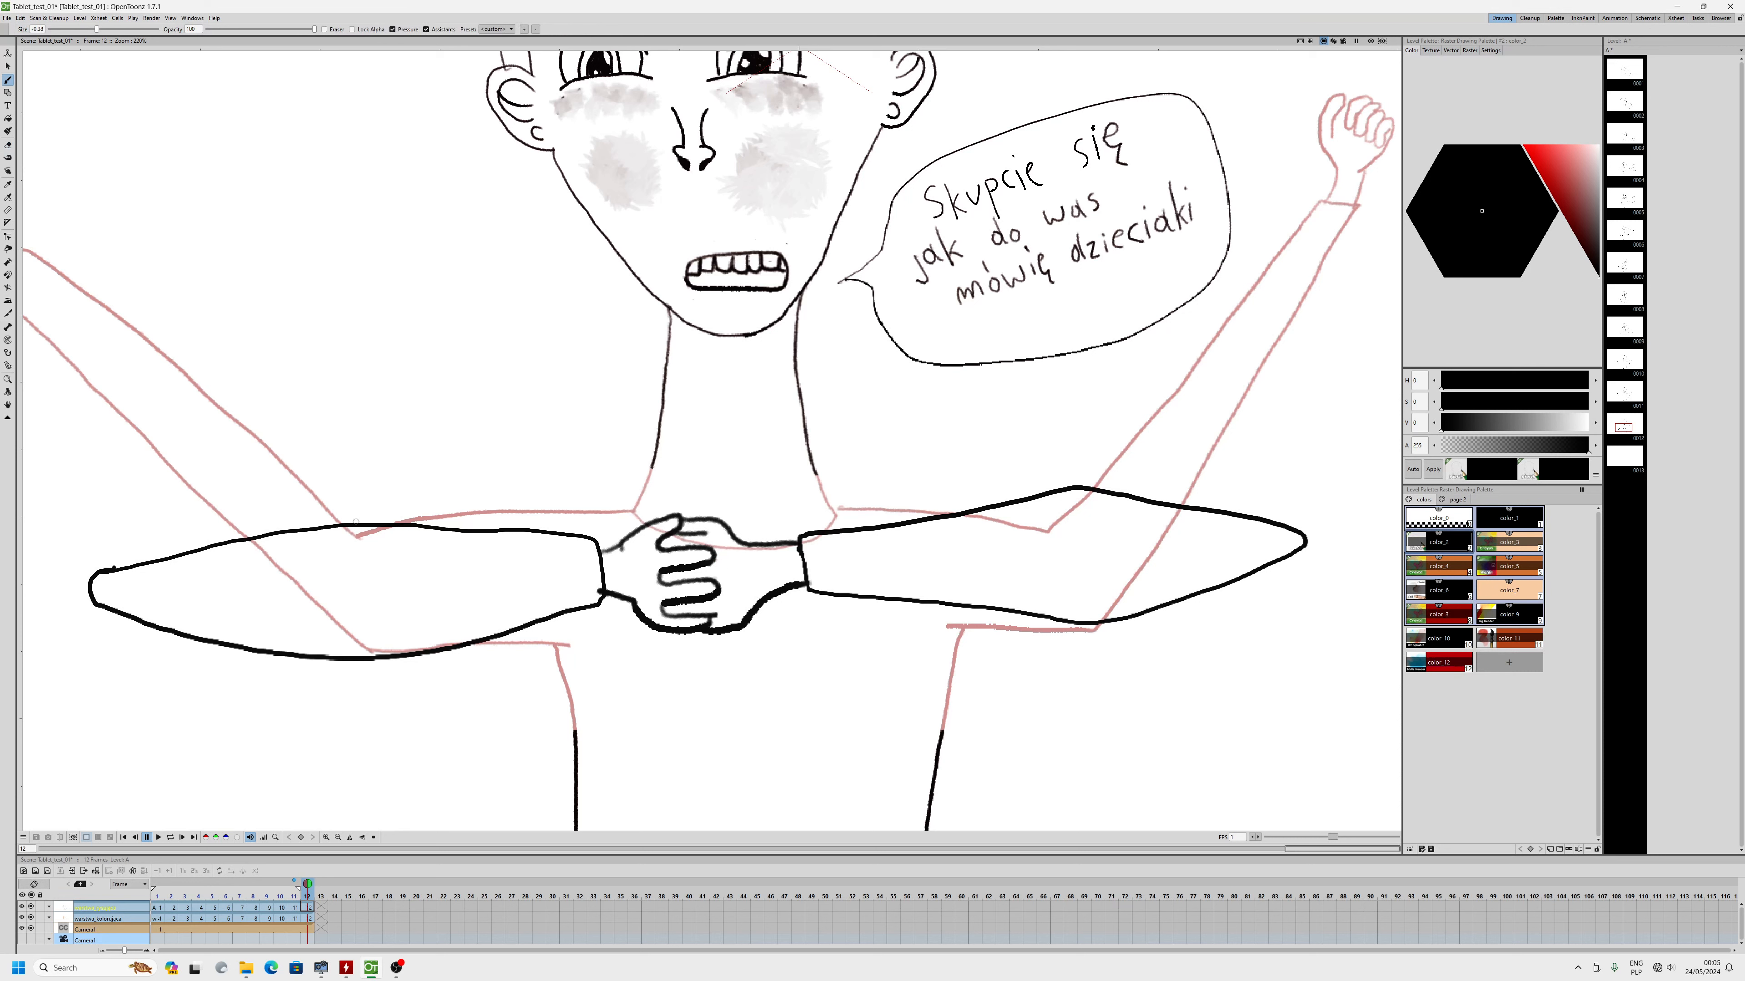
{"action": "mouse_move", "coordinate": [356, 523]}
{"action": "left_mouse_down"}
{"action": "mouse_move", "coordinate": [628, 509]}
{"action": "mouse_move", "coordinate": [404, 526]}
{"action": "left_mouse_up"}
{"action": "key", "text": "ctrl+z"}
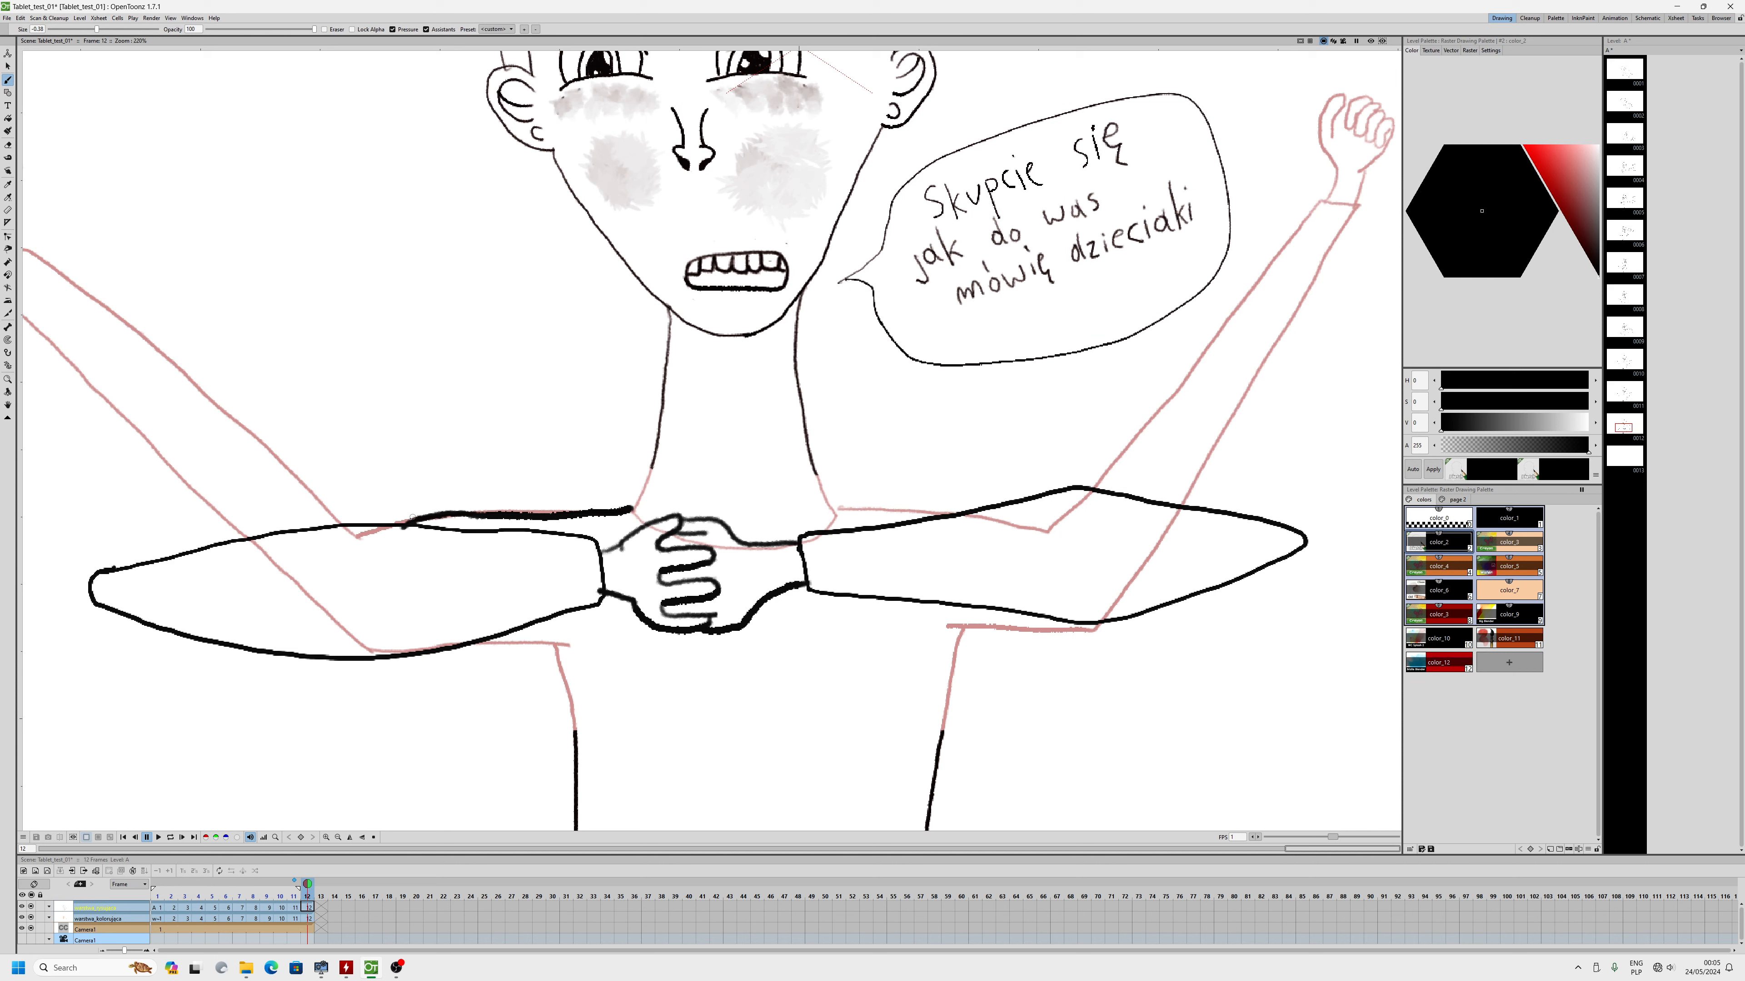
{"action": "key", "text": "ctrl+z"}
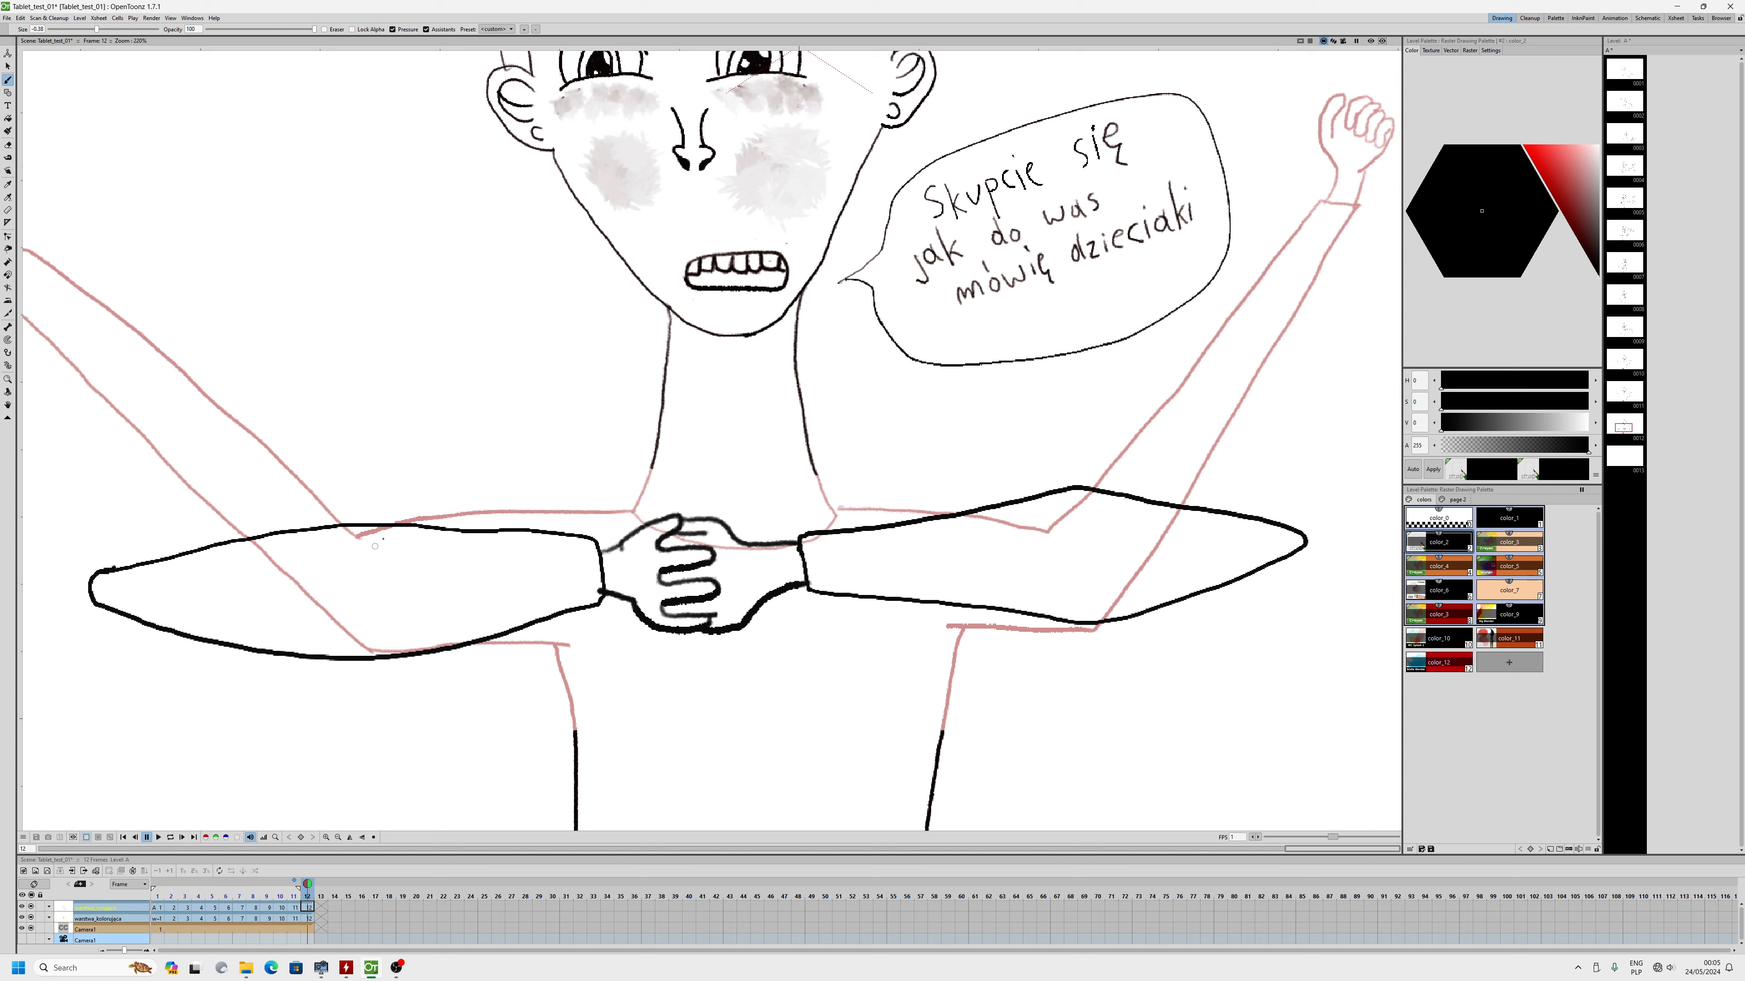
{"action": "mouse_move", "coordinate": [397, 522]}
{"action": "left_mouse_down"}
{"action": "mouse_move", "coordinate": [613, 494]}
{"action": "mouse_move", "coordinate": [653, 467]}
{"action": "mouse_move", "coordinate": [634, 512]}
{"action": "left_mouse_up"}
{"action": "key", "text": "ctrl+z"}
{"action": "key", "text": "ctrl+z"}
- Redraw the neck base, both shoulder lines and the armpit and upper torso lines, tracing the onion skin of the previous frame
{"action": "mouse_move", "coordinate": [812, 478]}
{"action": "left_mouse_down"}
{"action": "mouse_move", "coordinate": [836, 512]}
{"action": "mouse_move", "coordinate": [825, 528]}
{"action": "mouse_move", "coordinate": [848, 509]}
{"action": "mouse_move", "coordinate": [934, 517]}
{"action": "left_mouse_up"}
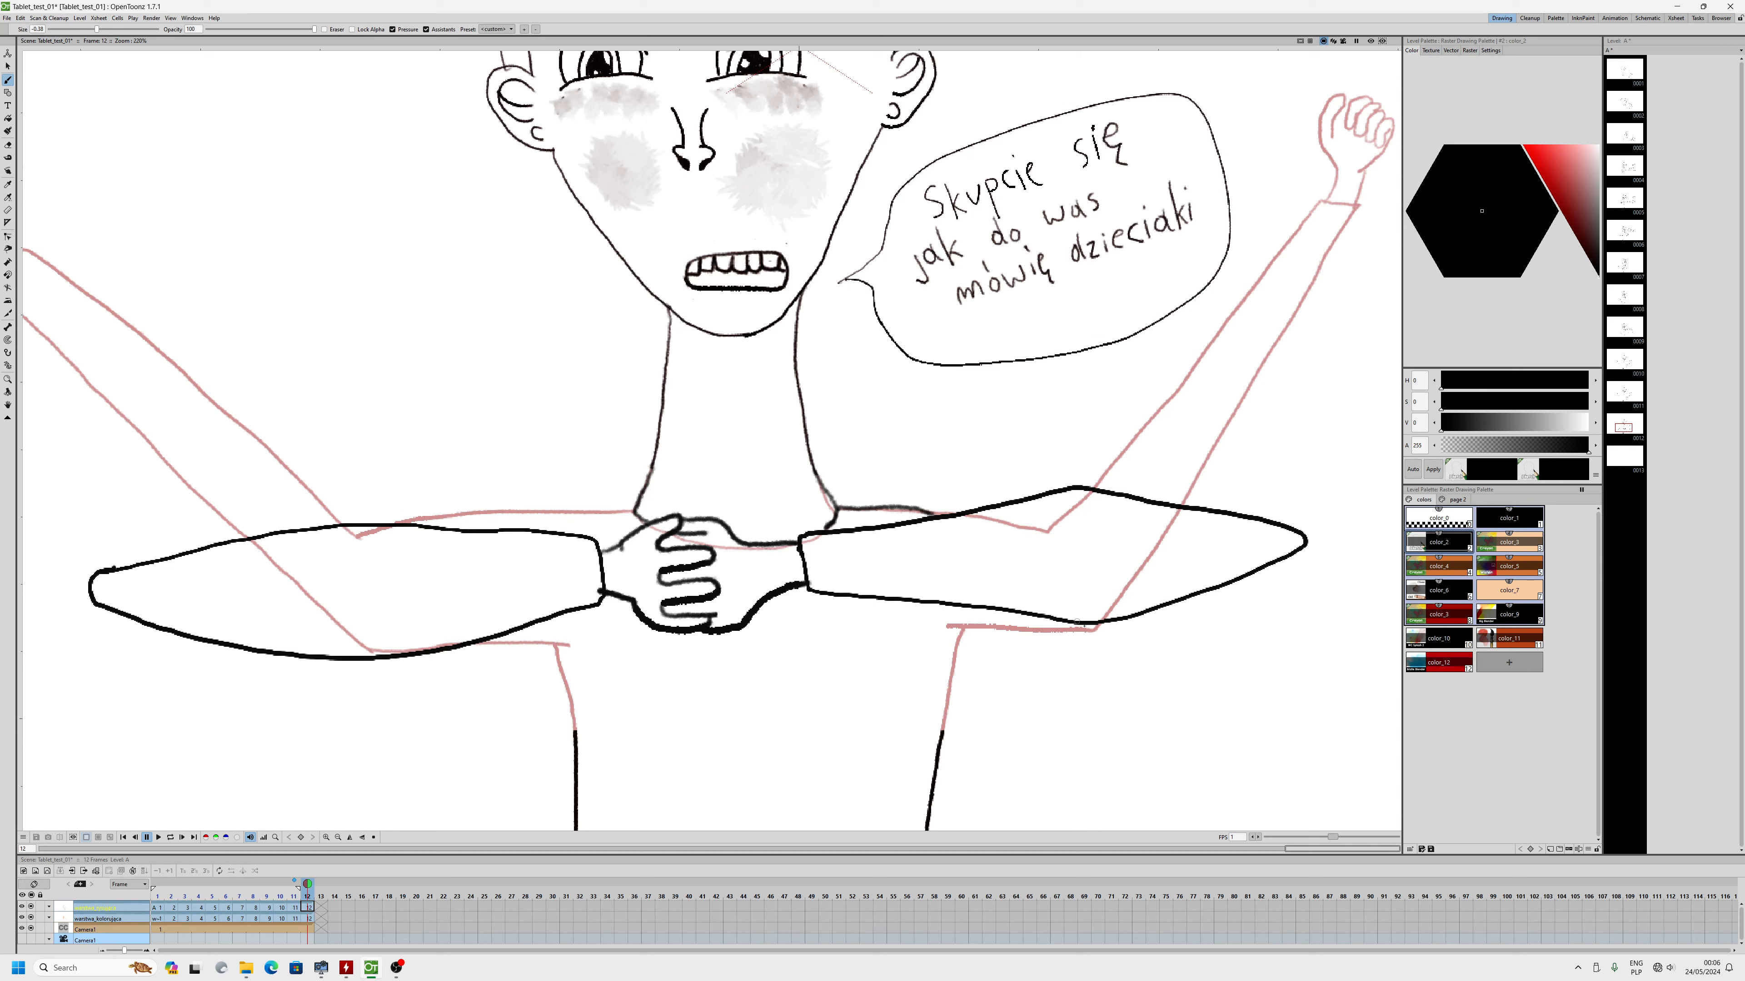
{"action": "mouse_move", "coordinate": [1101, 633]}
{"action": "left_mouse_down"}
{"action": "mouse_move", "coordinate": [959, 628]}
{"action": "mouse_move", "coordinate": [939, 739]}
{"action": "left_mouse_up"}
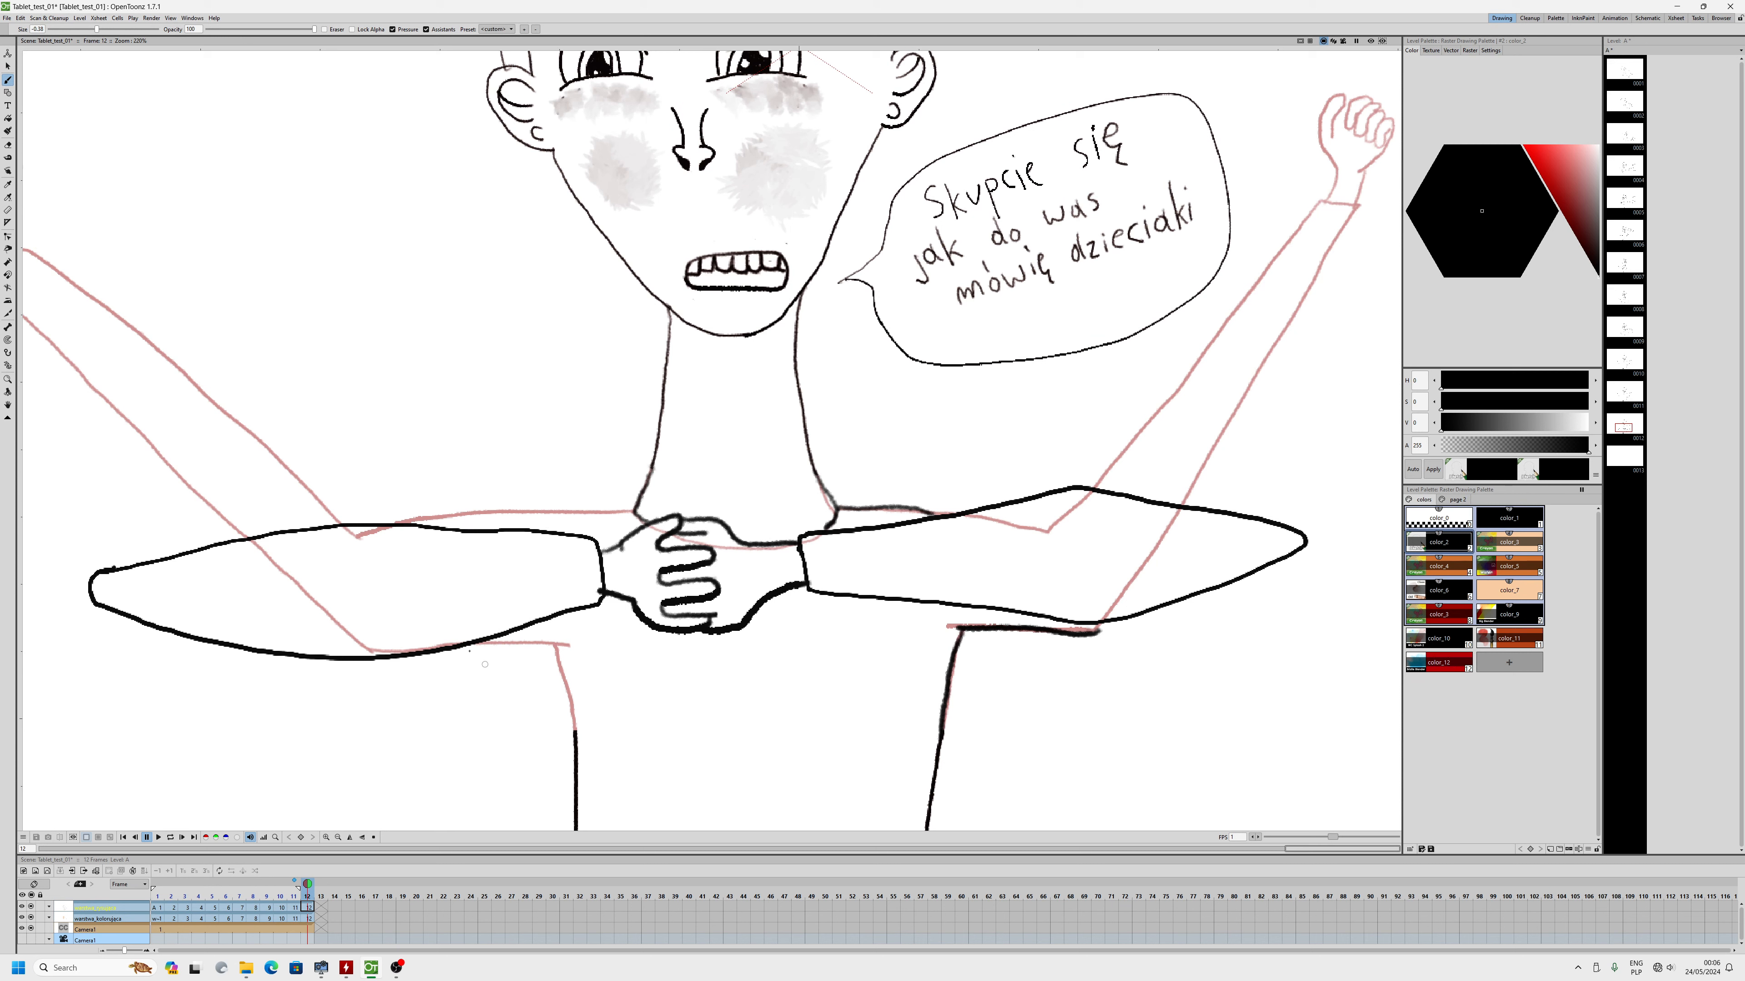
{"action": "mouse_move", "coordinate": [478, 644]}
{"action": "left_mouse_down"}
{"action": "mouse_move", "coordinate": [569, 642]}
{"action": "mouse_move", "coordinate": [555, 642]}
{"action": "mouse_move", "coordinate": [574, 740]}
{"action": "left_mouse_up"}
{"action": "left_click_drag", "start_coordinate": [399, 524], "coordinate": [622, 509]}
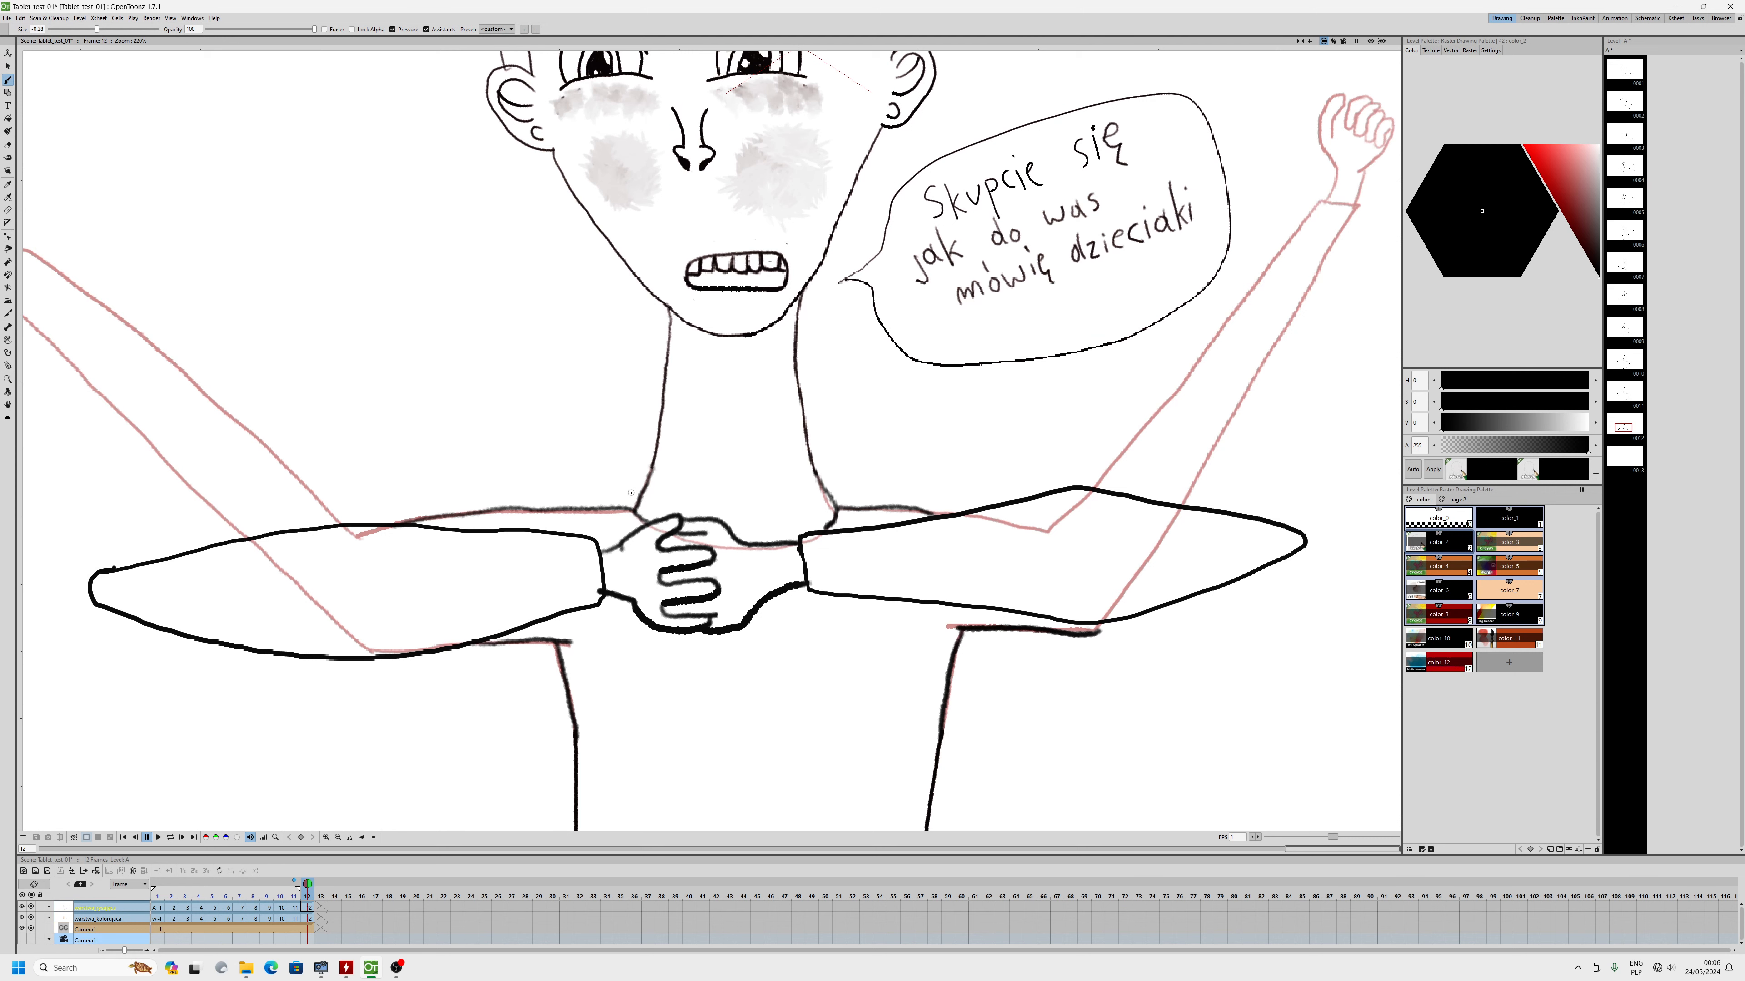
{"action": "scroll", "coordinate": [631, 492], "scroll_direction": "down", "scroll_amount": 4}
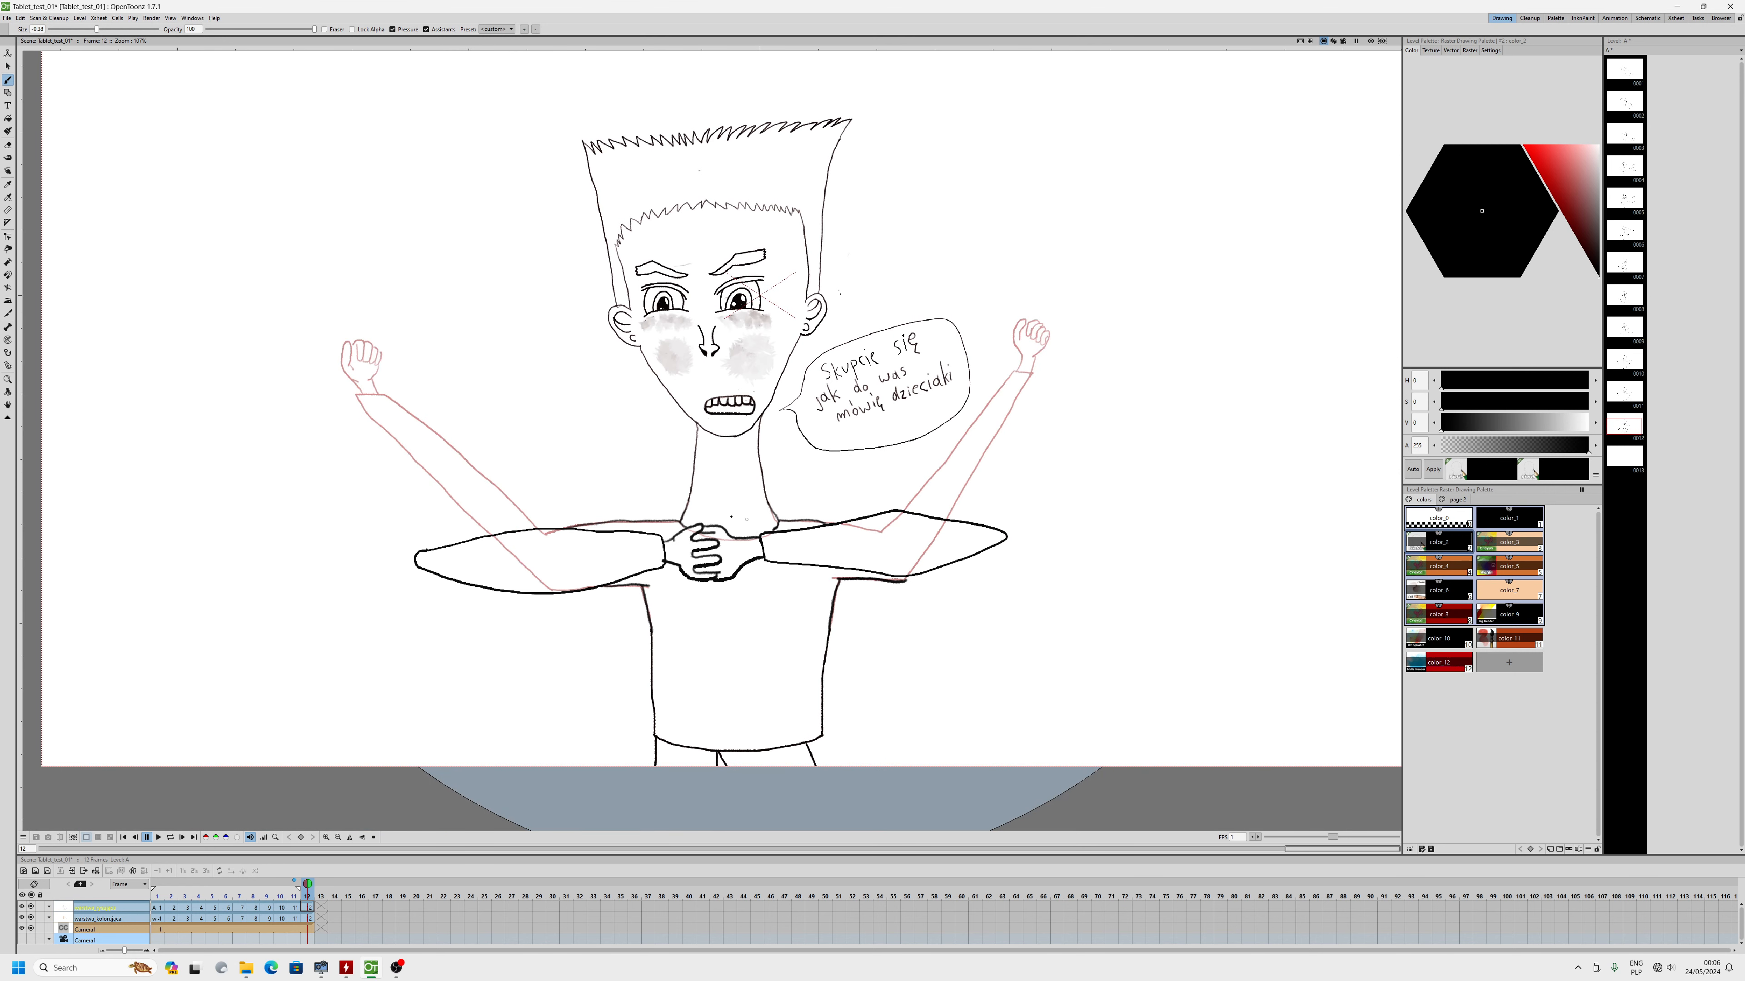
{"action": "scroll", "coordinate": [742, 535], "scroll_direction": "up", "scroll_amount": 2}
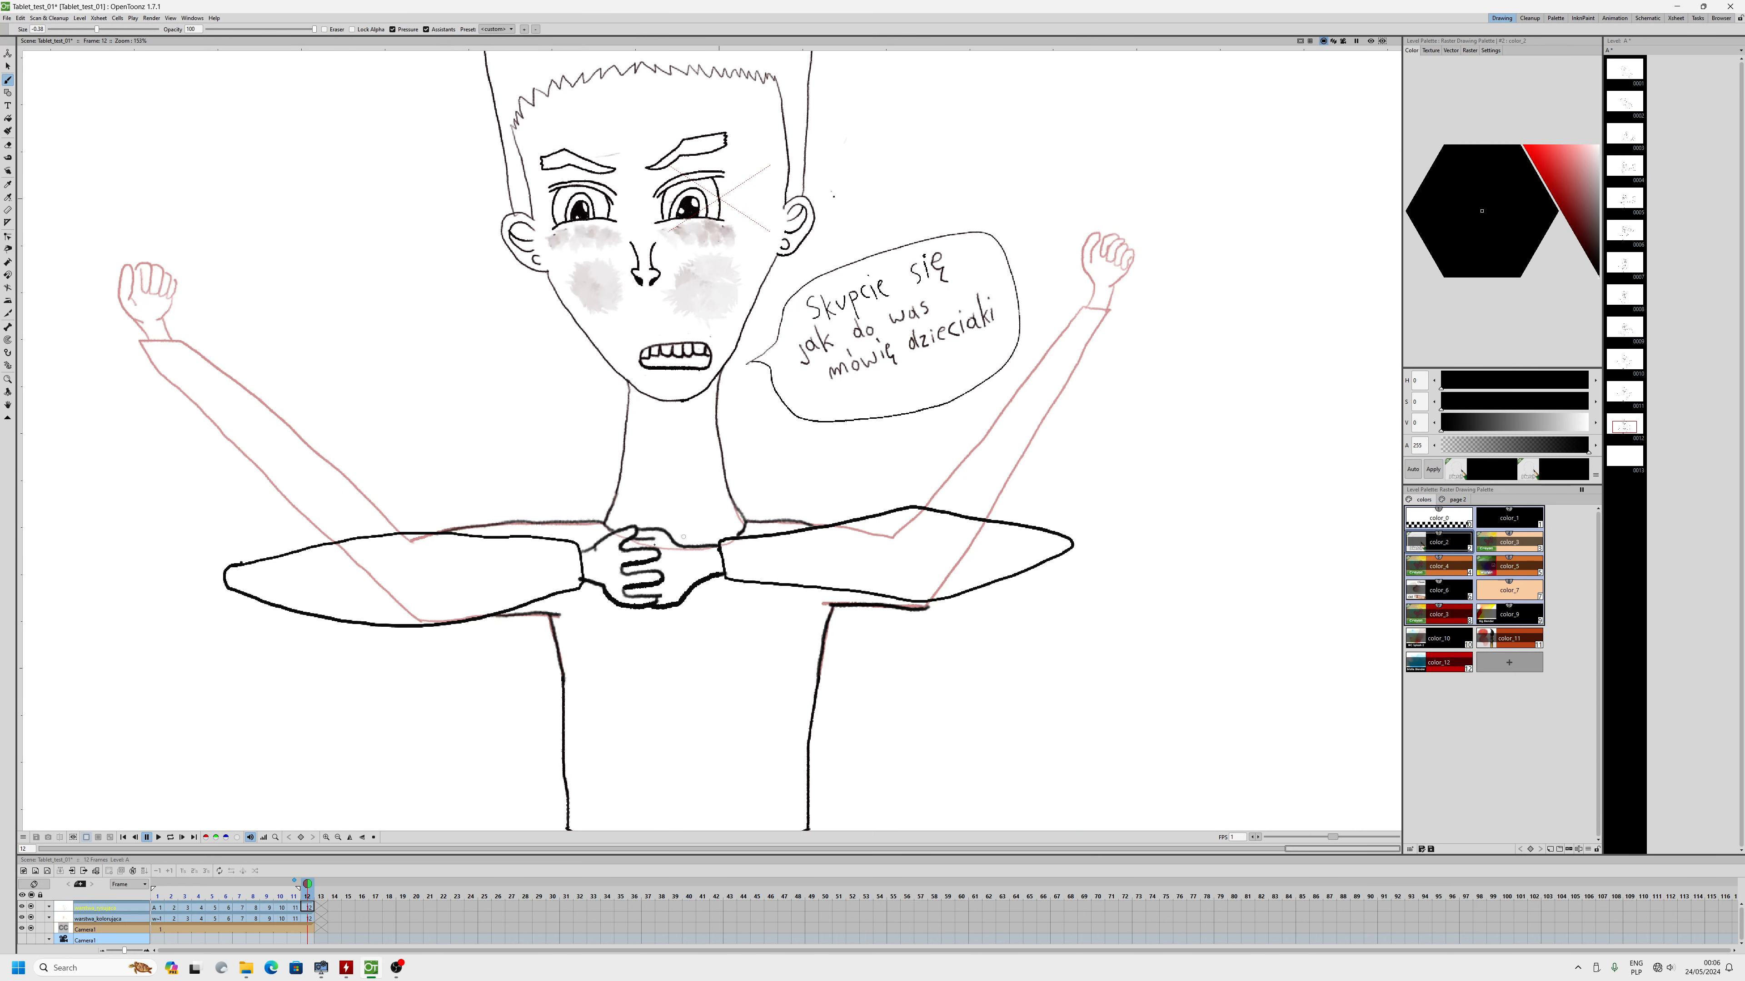
- Adjust the onion skin paper thickness in the preferences and close them
{"action": "left_click", "coordinate": [7, 18]}
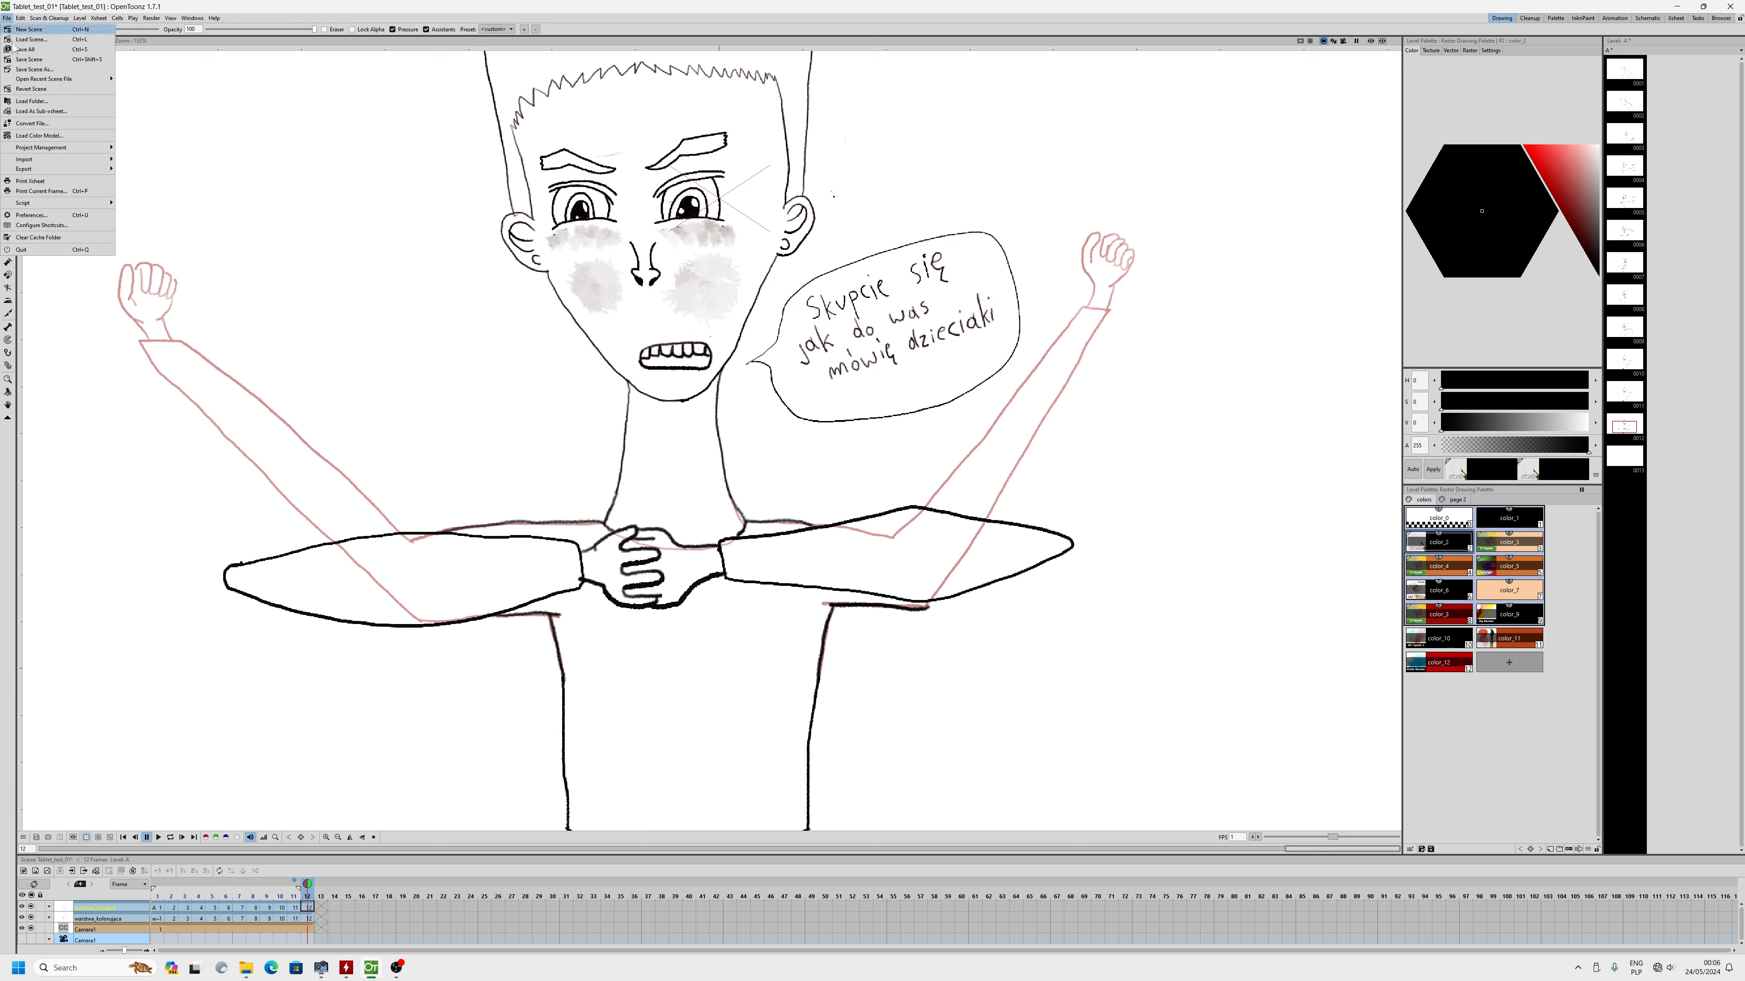
{"action": "left_click", "coordinate": [31, 215]}
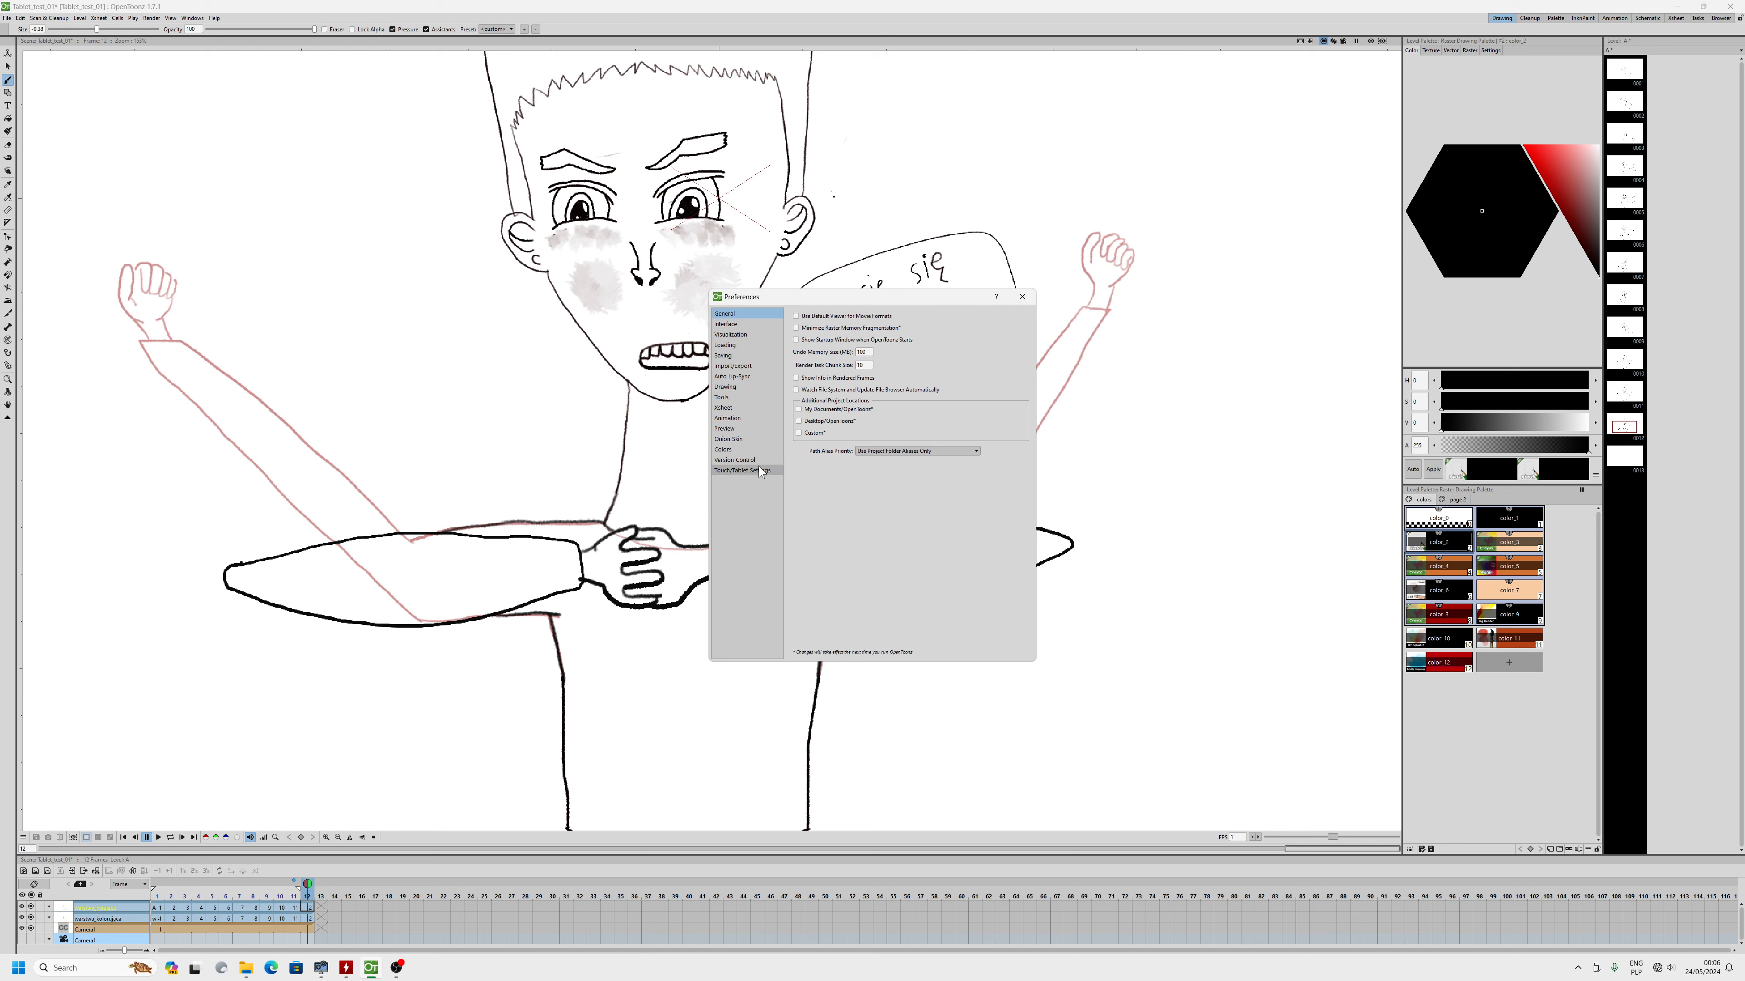
{"action": "left_click", "coordinate": [729, 438]}
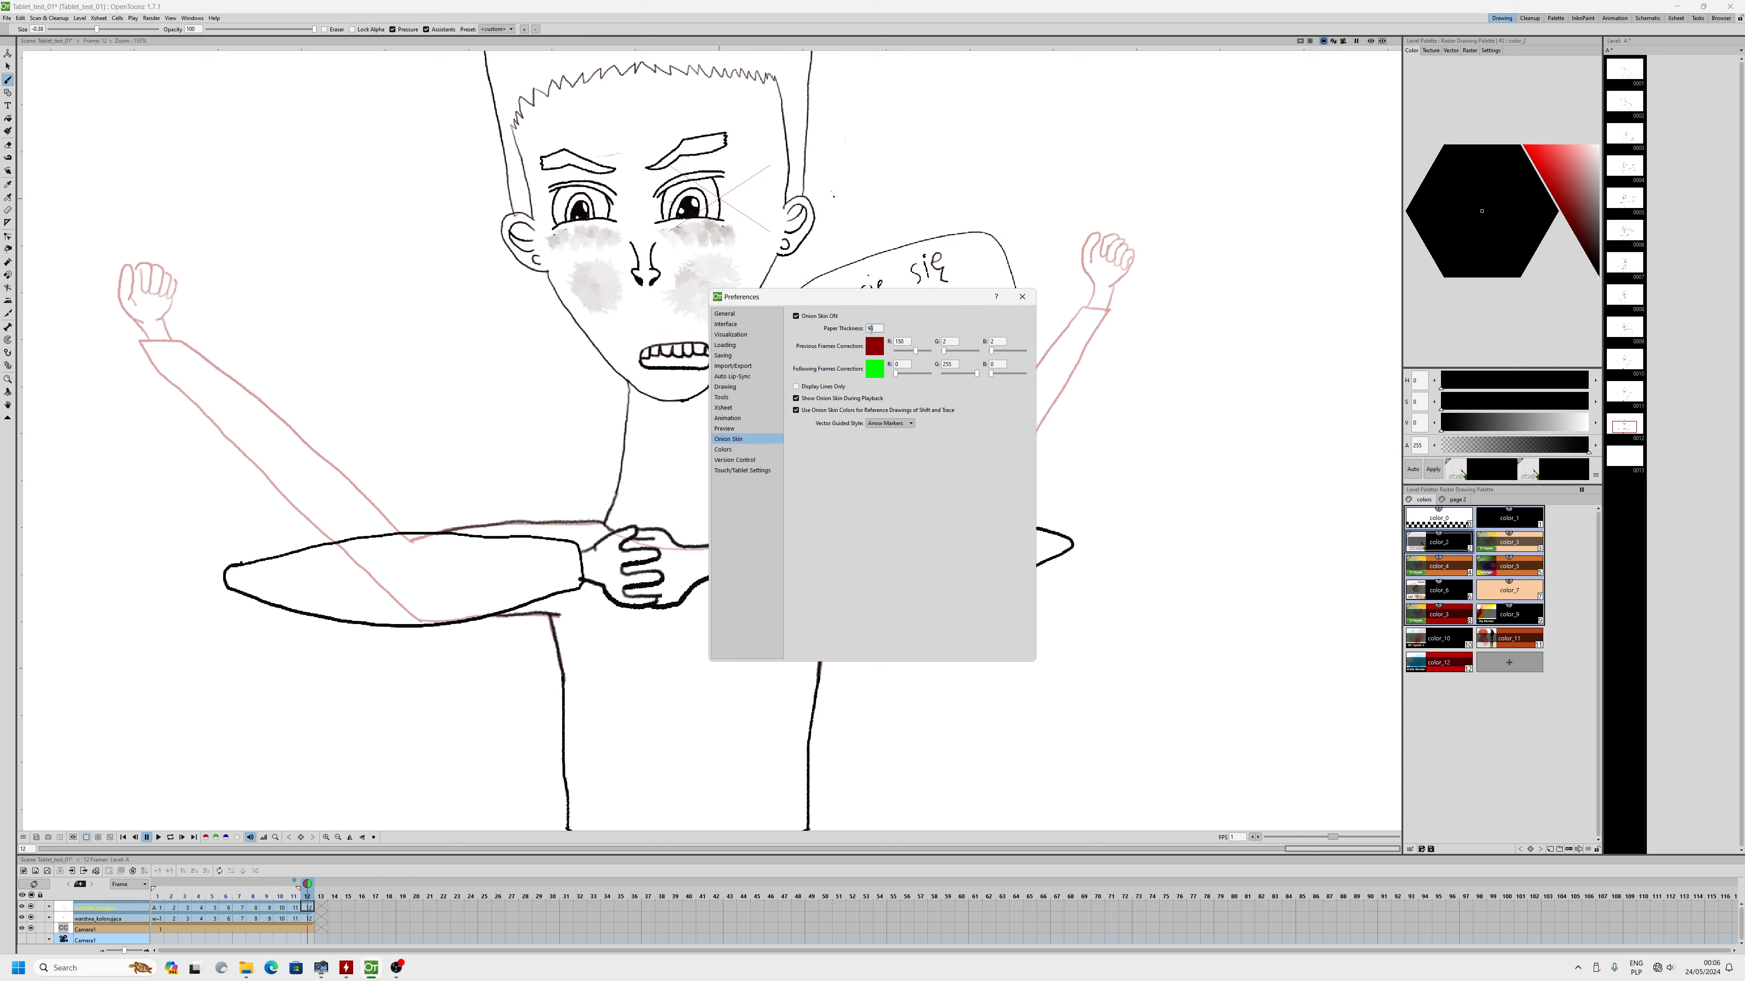
{"action": "key", "text": "Return"}
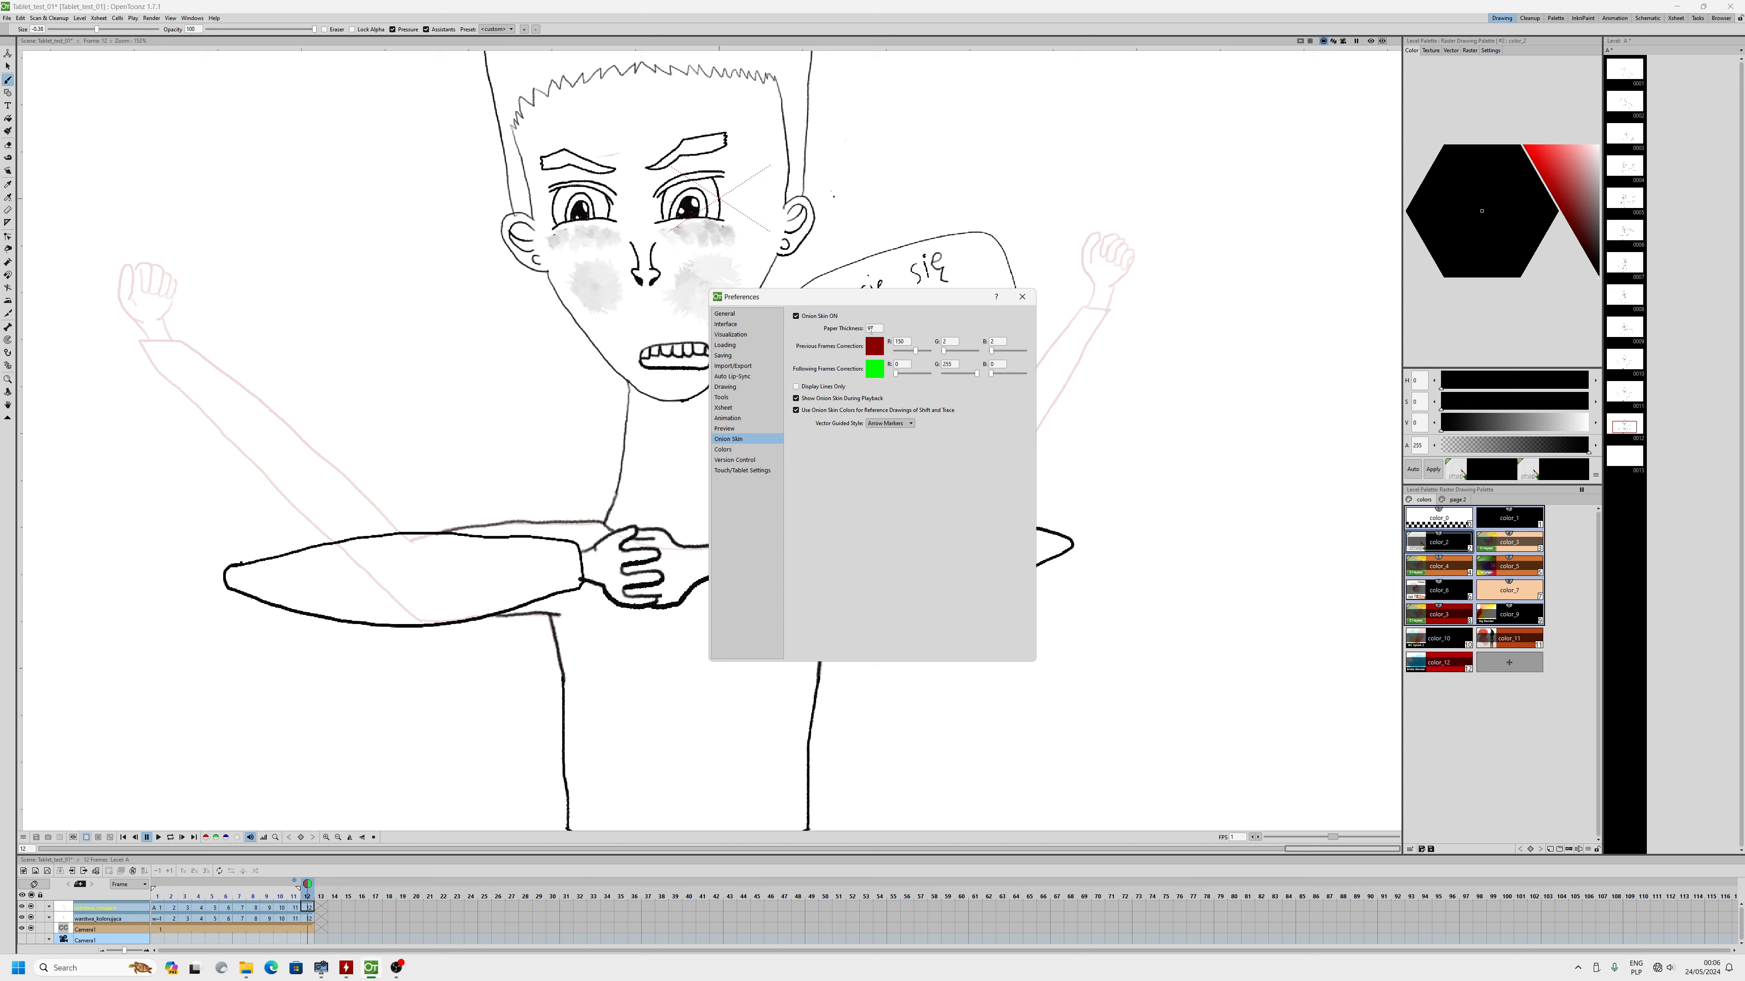
{"action": "double_click", "coordinate": [871, 329]}
{"action": "key", "text": "Return"}
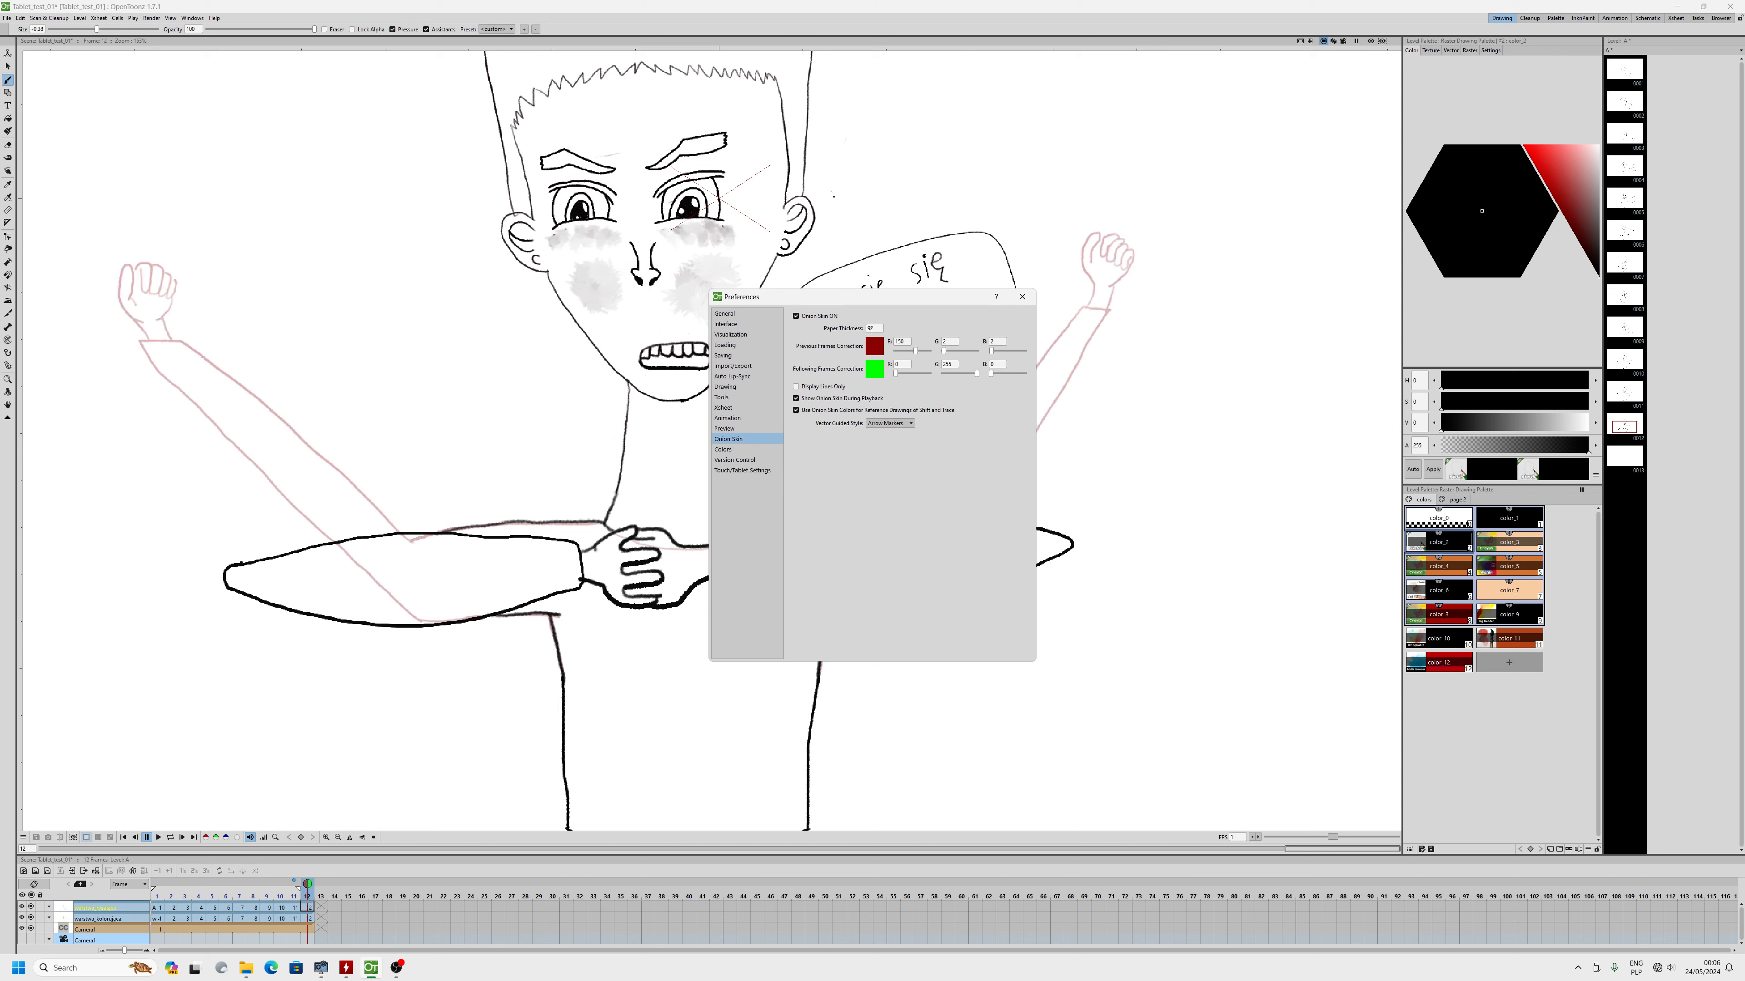
{"action": "left_click", "coordinate": [1022, 297]}
- Check the uppermost level's drawings at frames 11, 12 and 1, and save the scene with all its levels
{"action": "key", "text": "alt+9"}
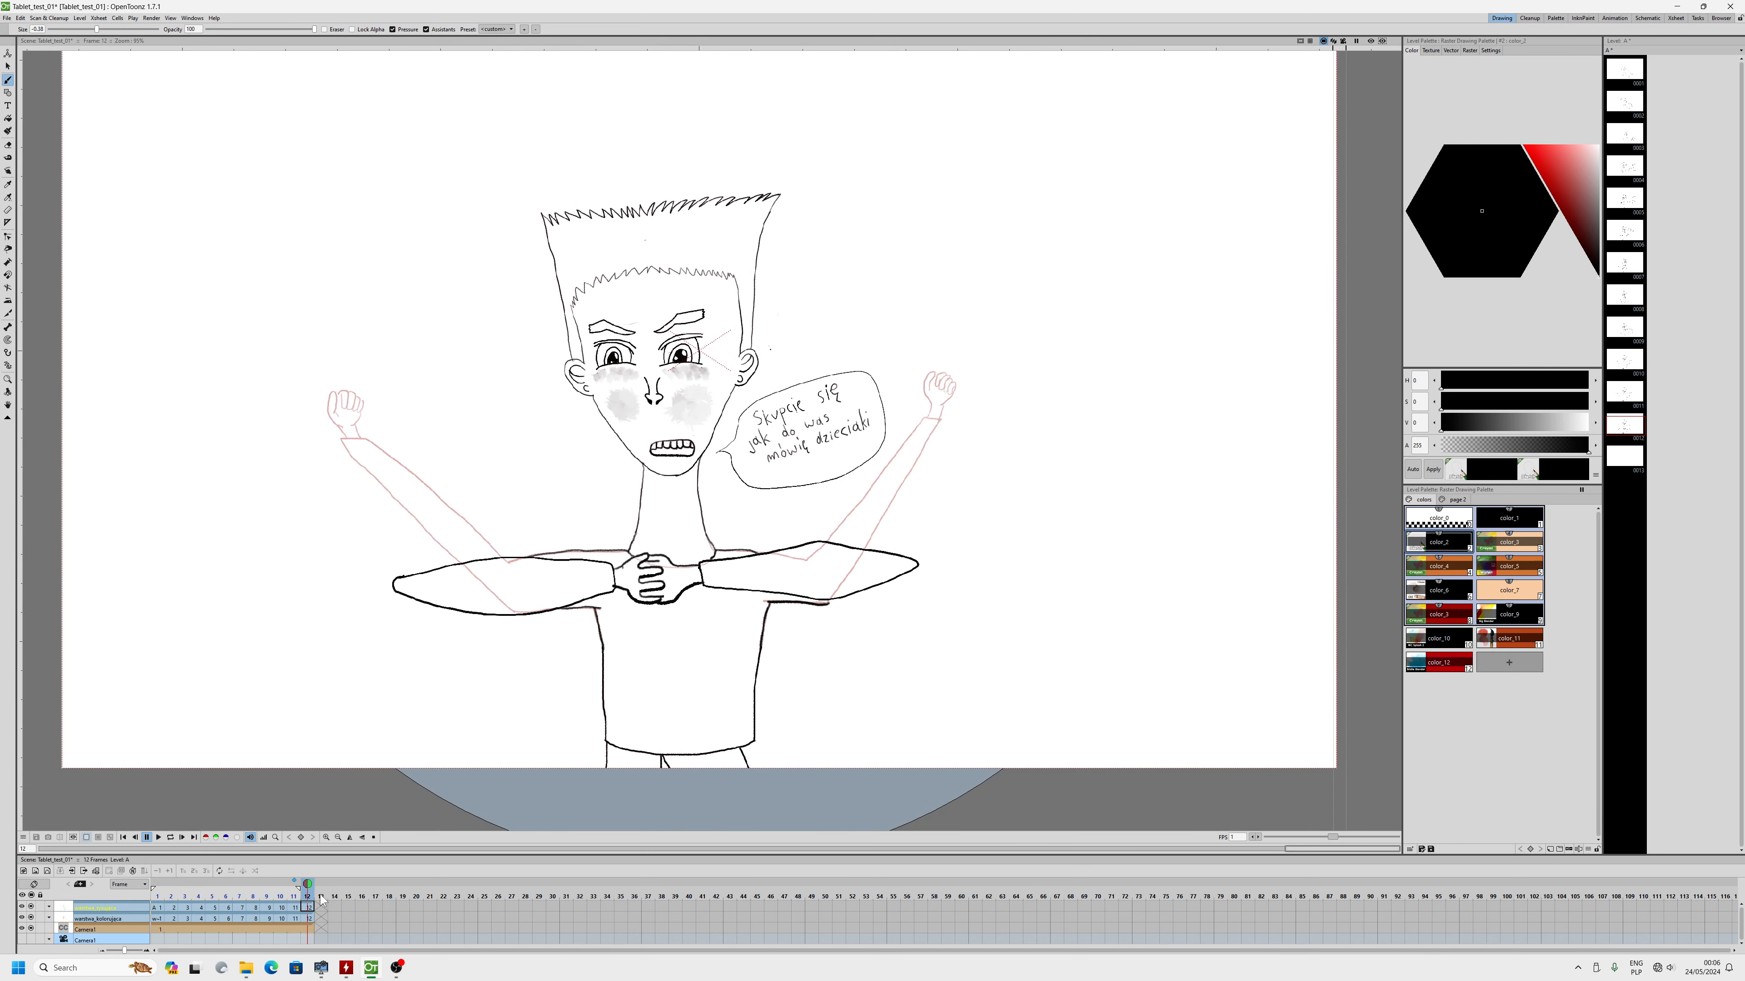
{"action": "left_click", "coordinate": [296, 909]}
{"action": "left_click", "coordinate": [310, 908]}
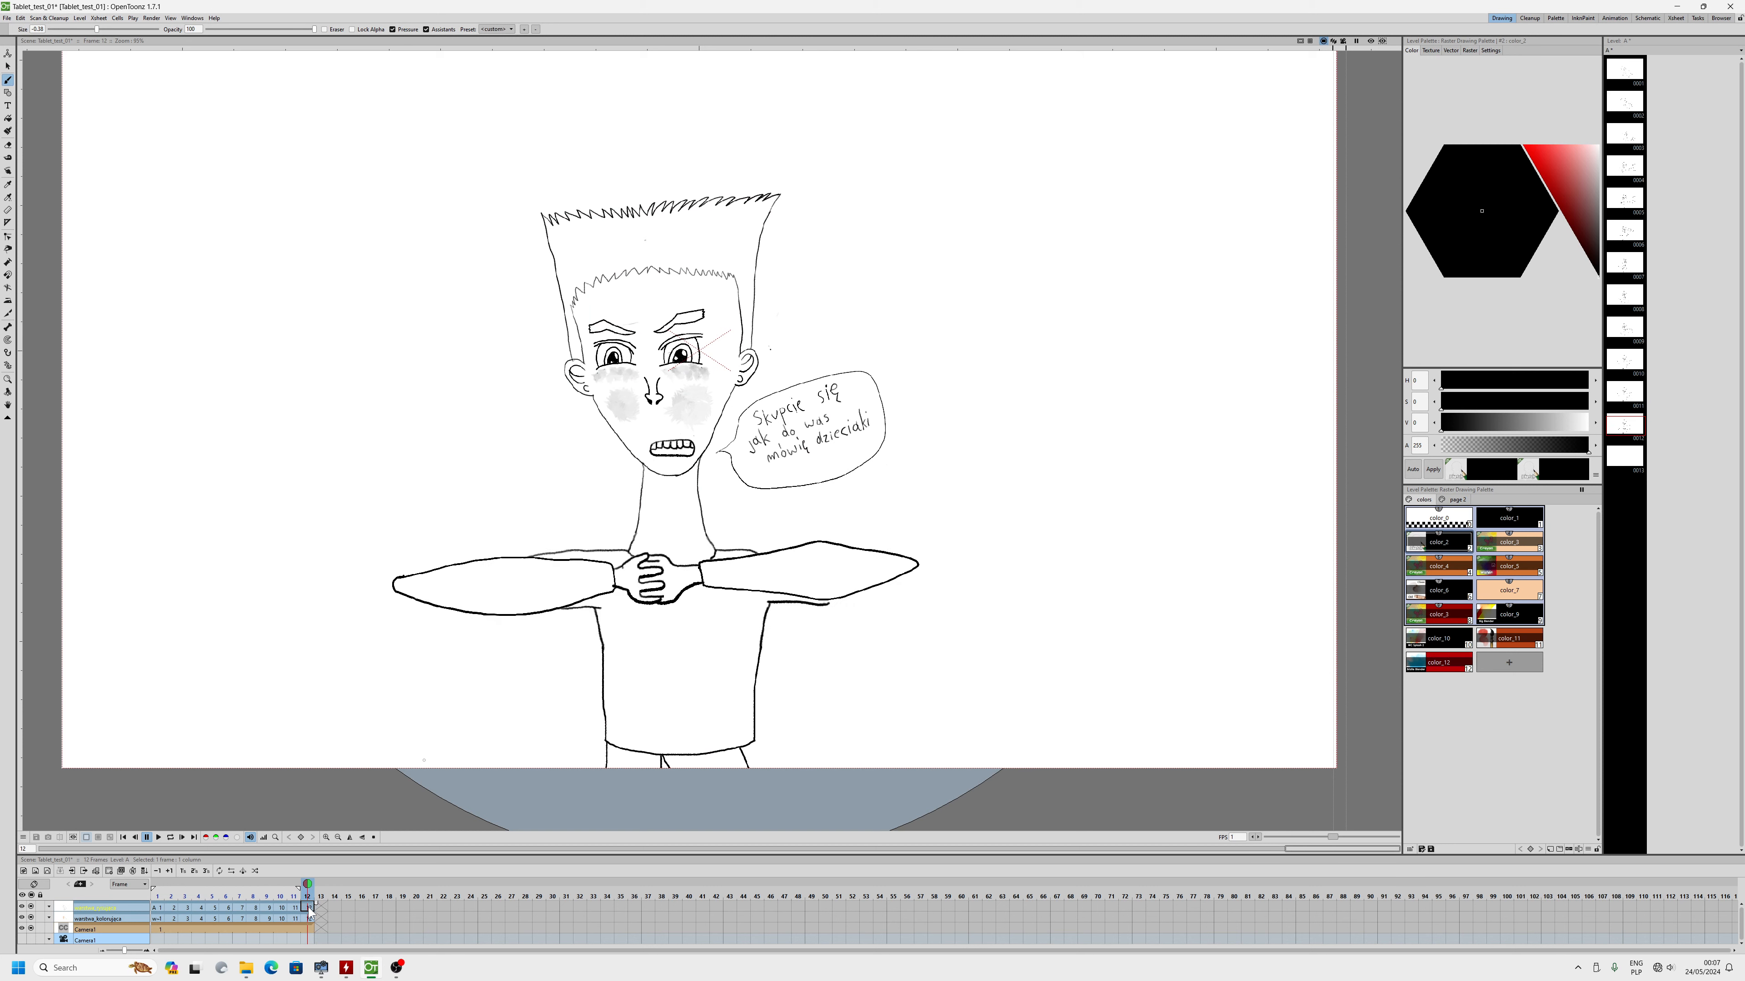
{"action": "left_click", "coordinate": [157, 908]}
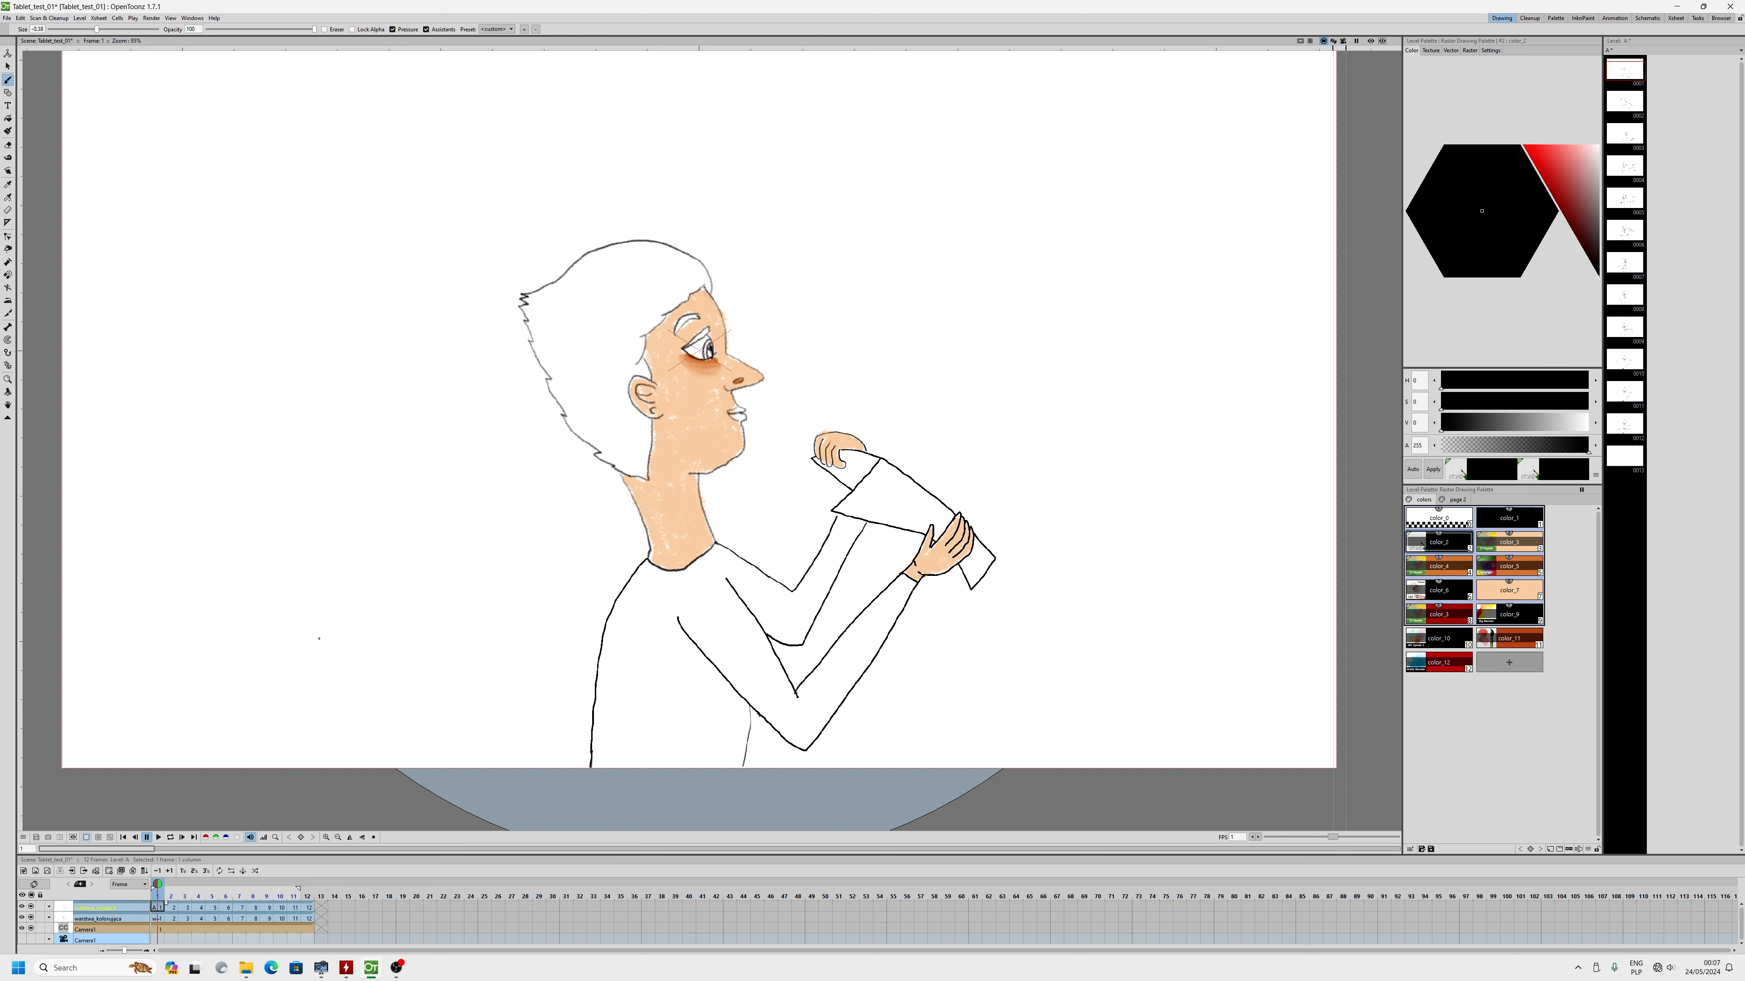
{"action": "left_click", "coordinate": [7, 18]}
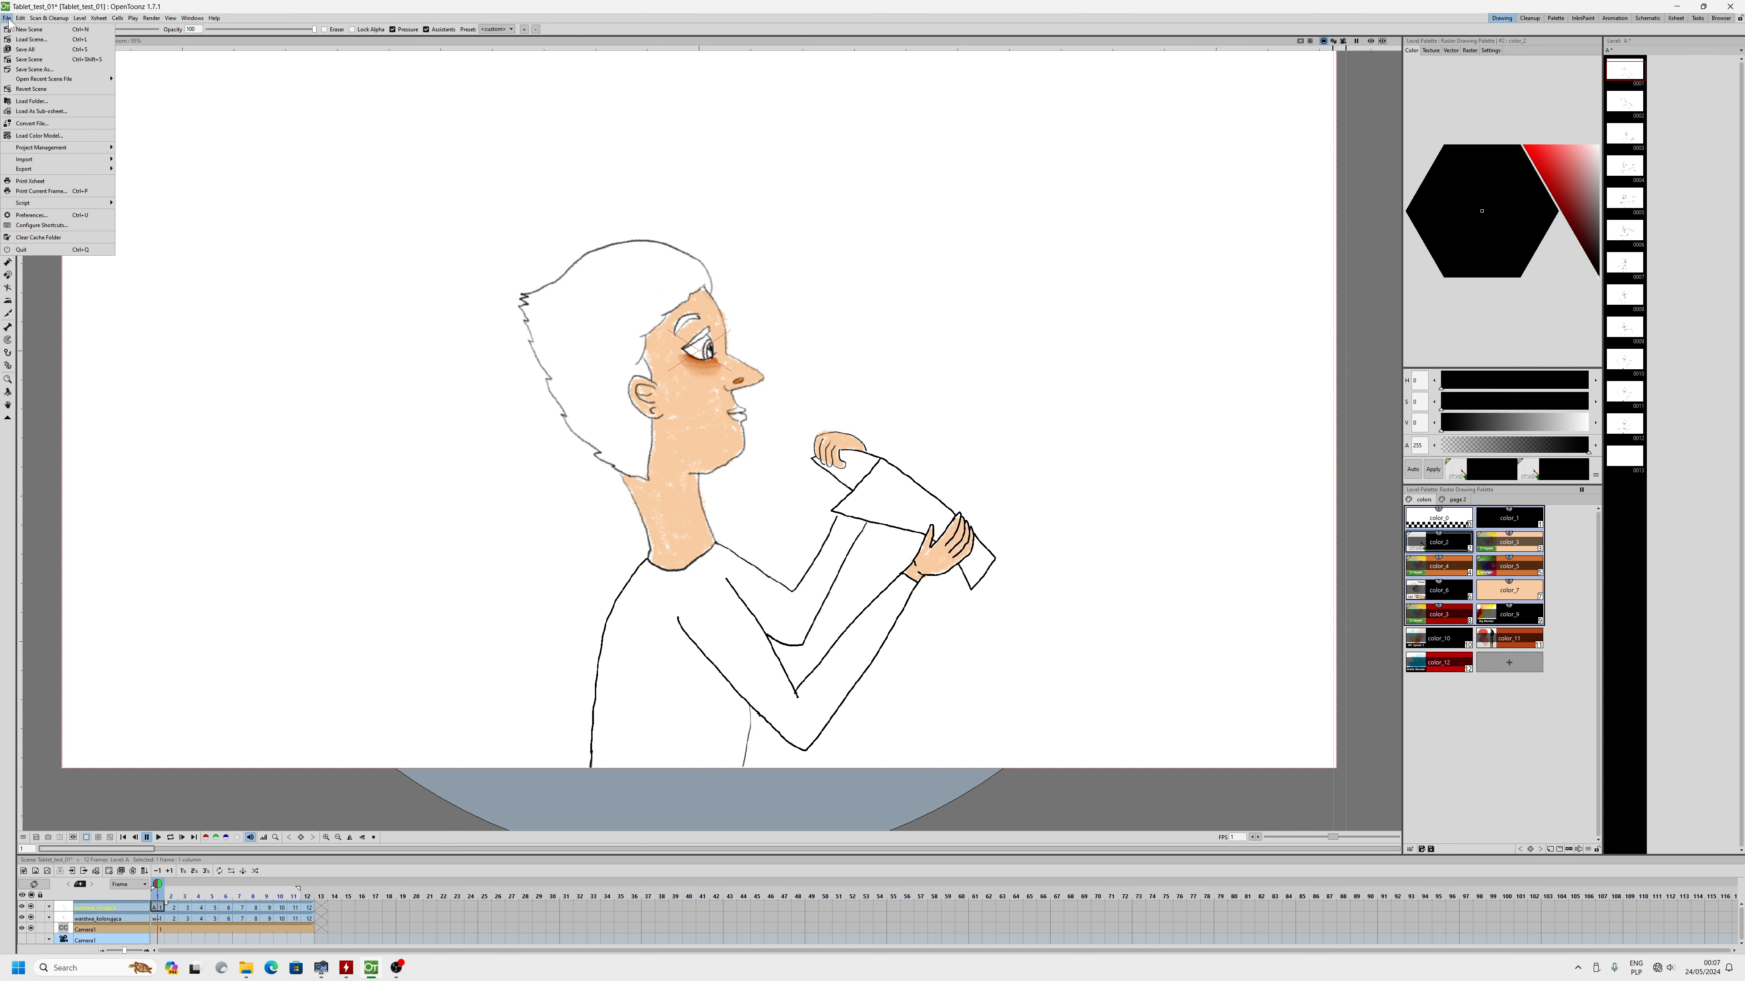
{"action": "left_click", "coordinate": [39, 50]}
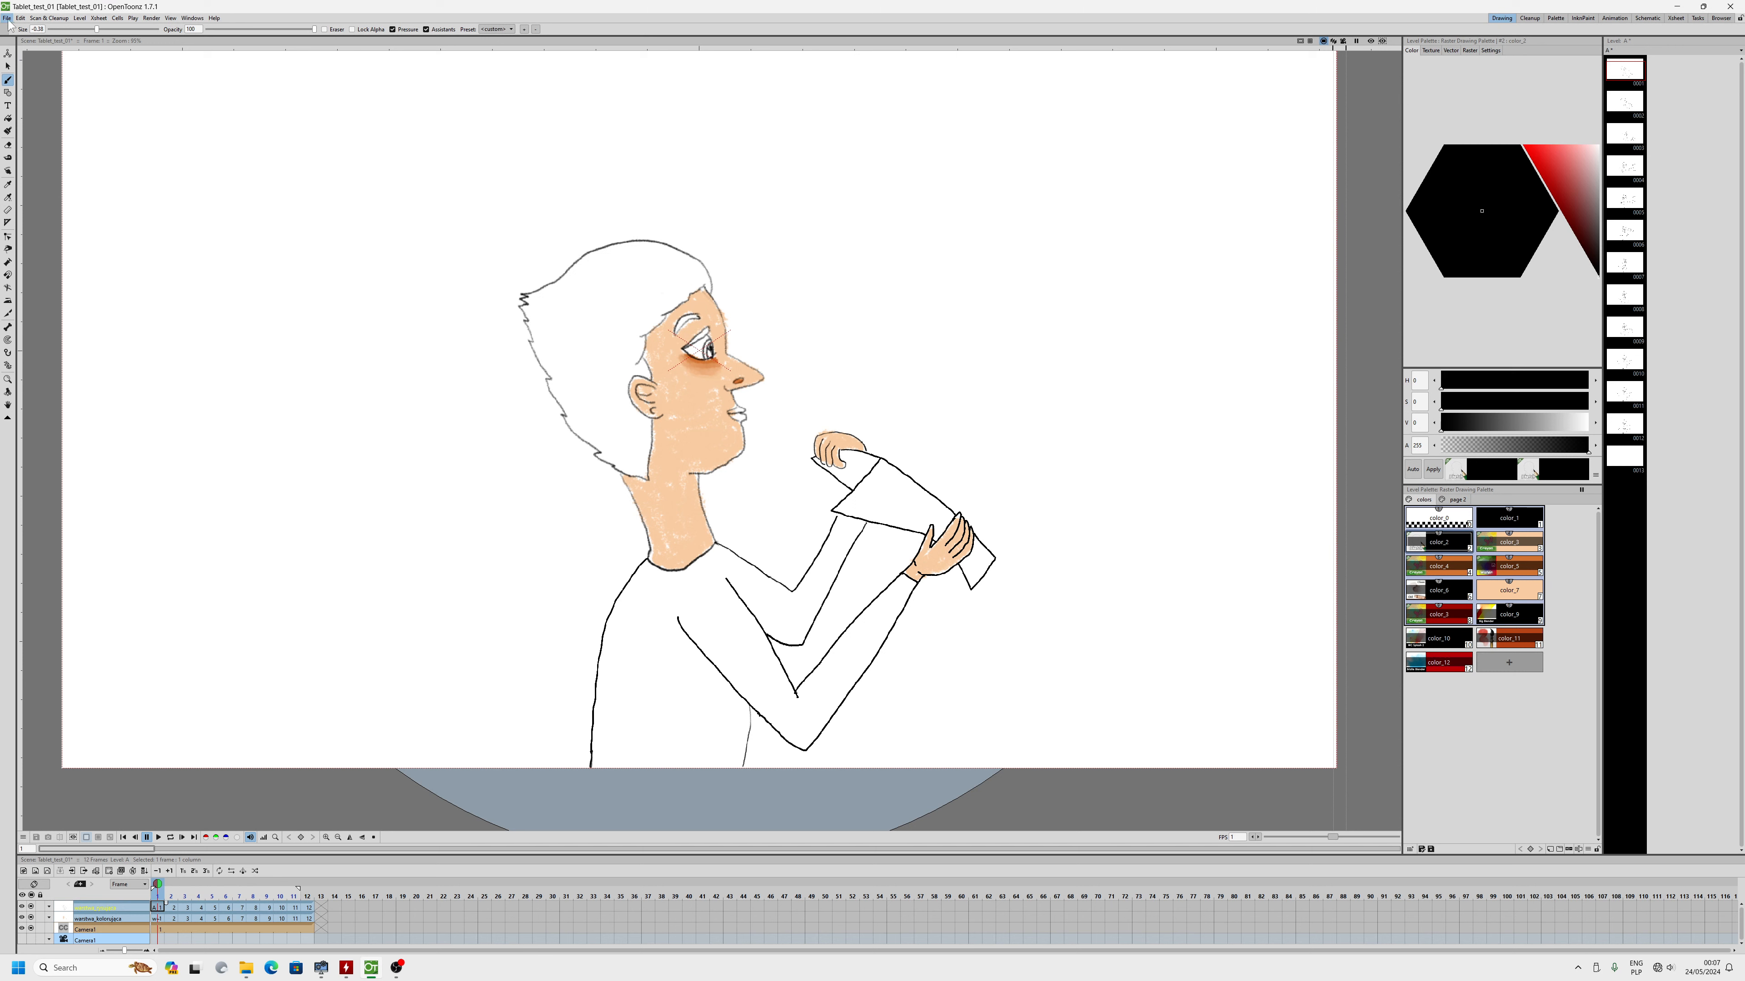
- Duplicate the uppermost level's frame 12 drawing into frame 13
{"action": "left_click", "coordinate": [309, 907]}
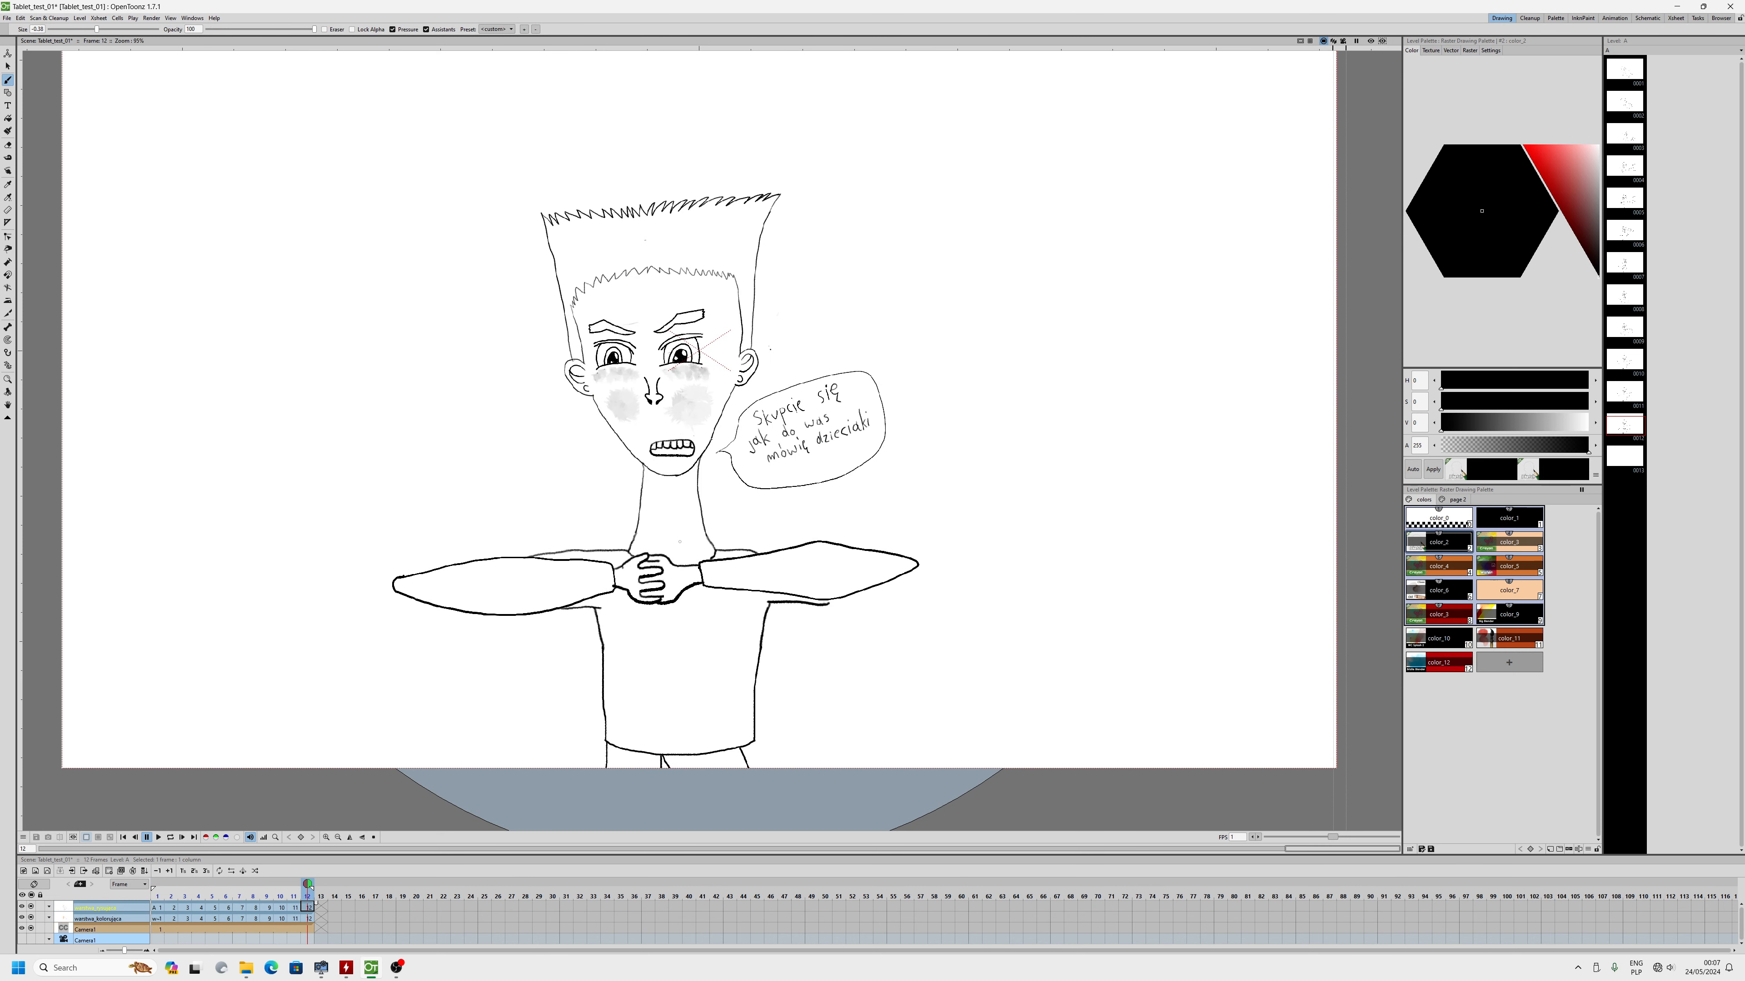
{"action": "right_click", "coordinate": [308, 909]}
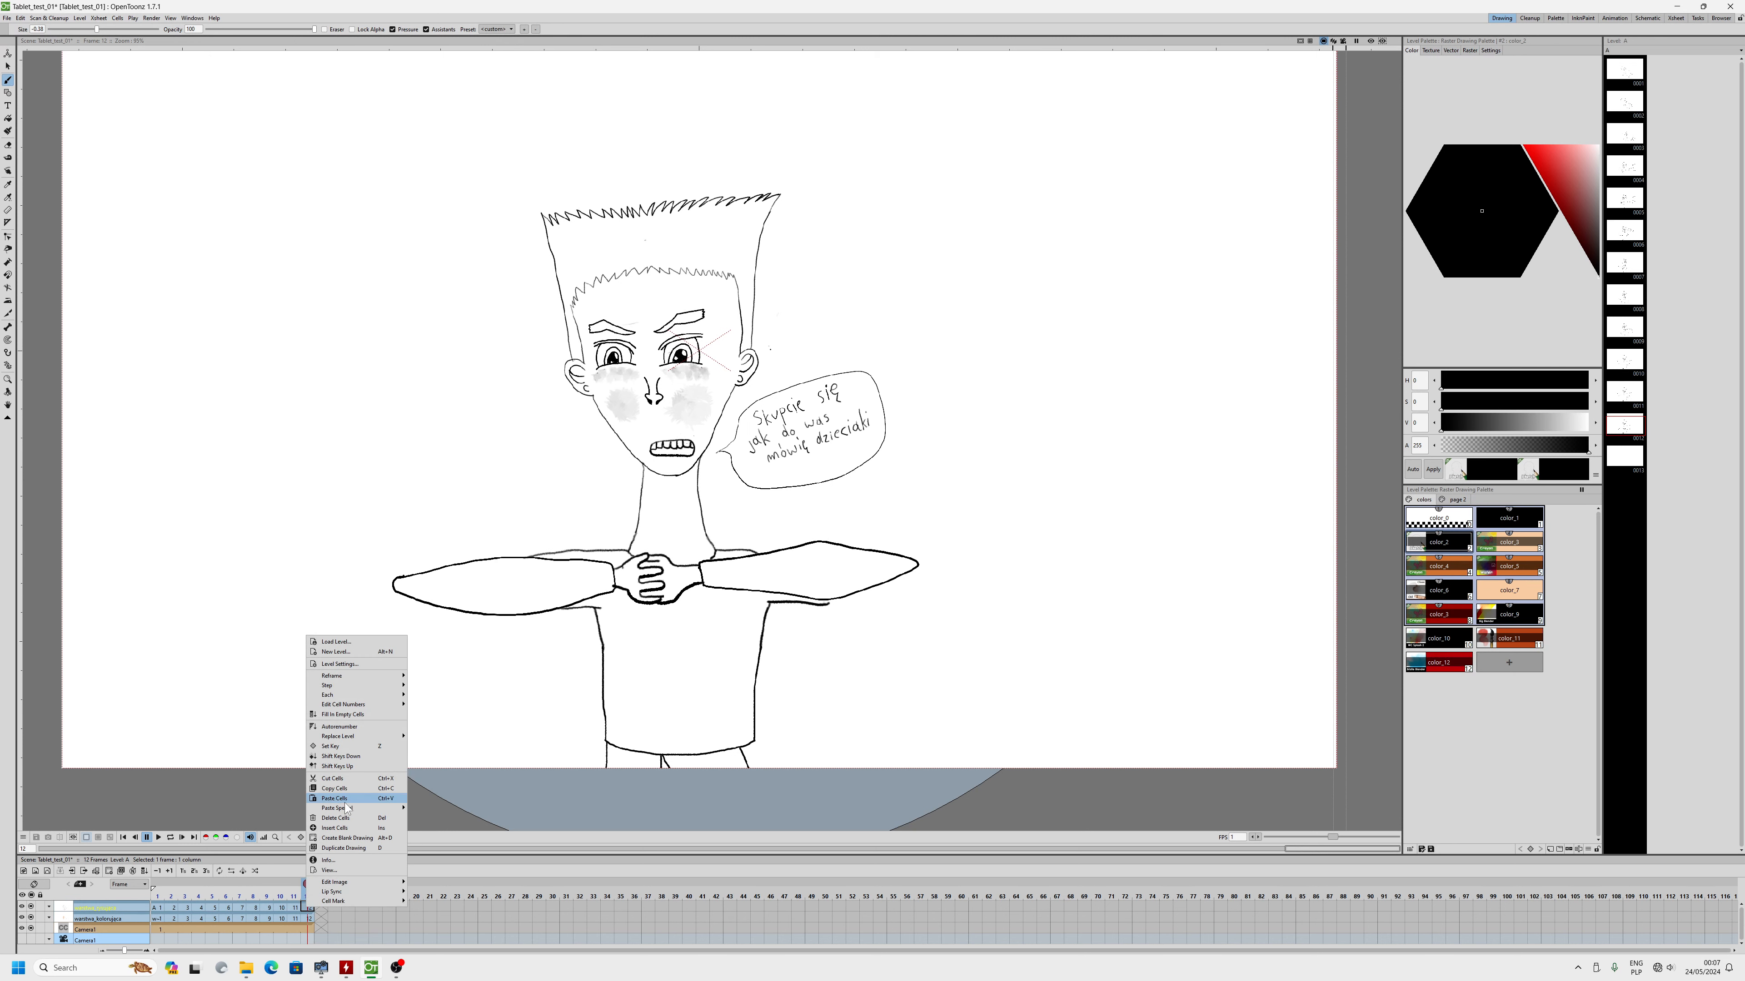
{"action": "left_click", "coordinate": [339, 849]}
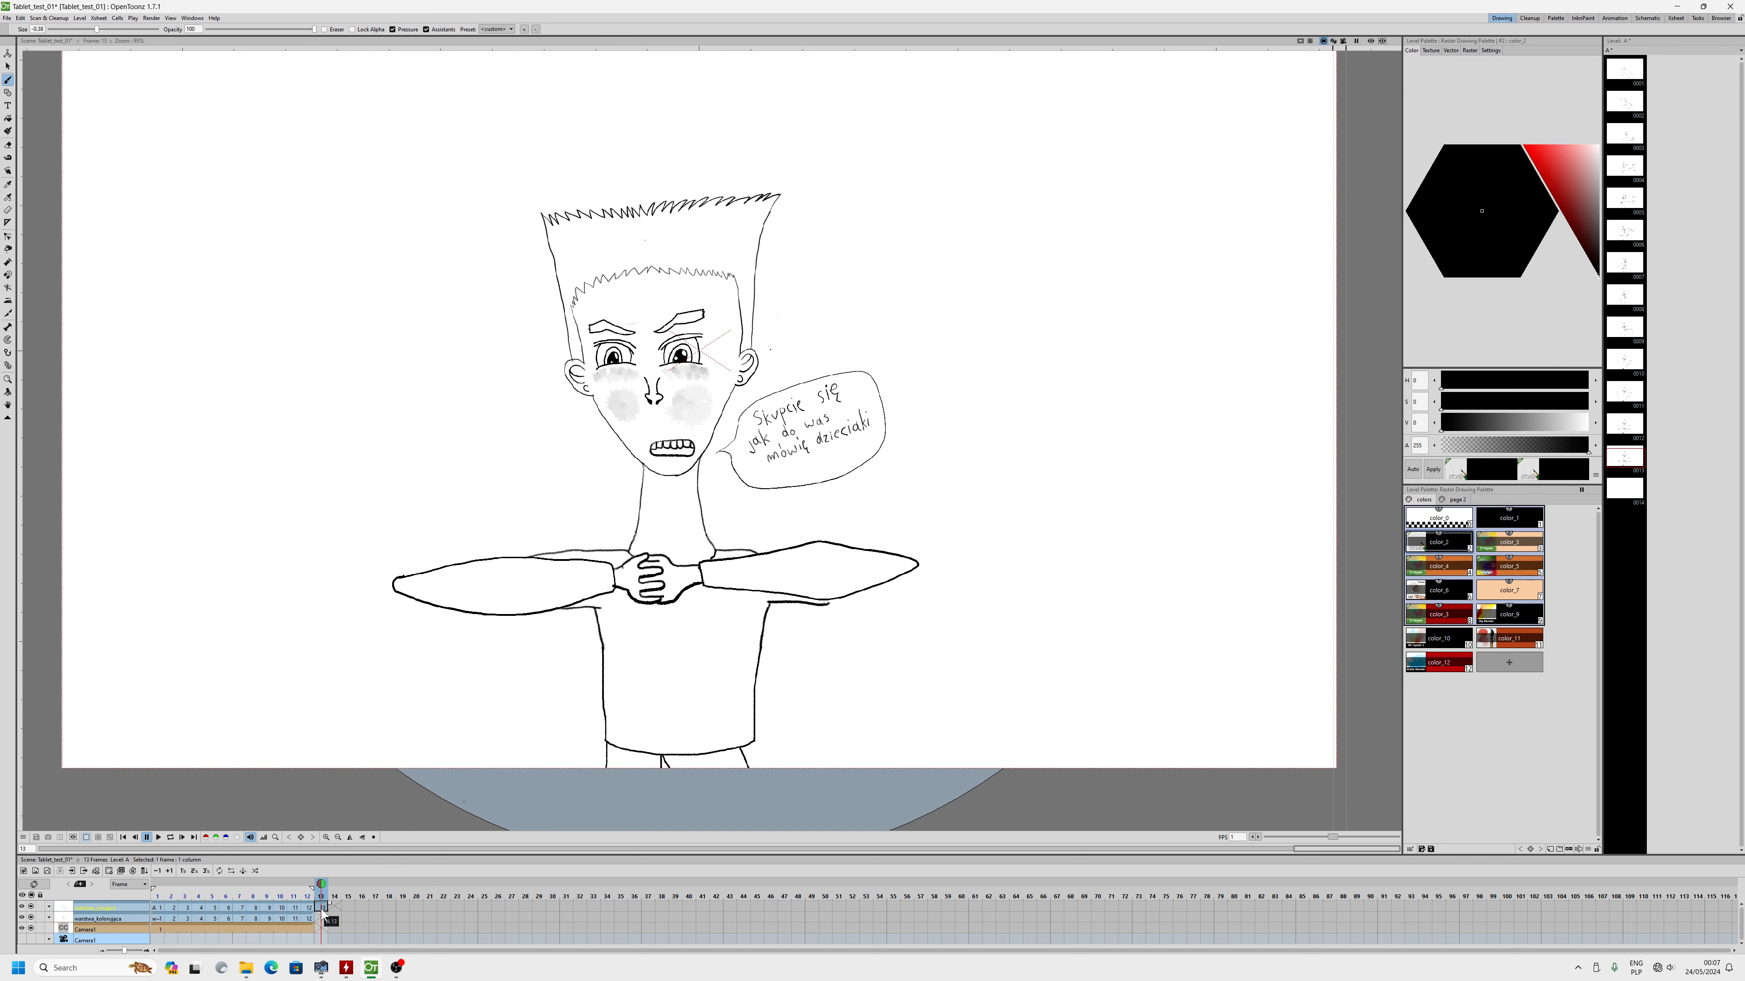
{"action": "scroll", "coordinate": [699, 402], "scroll_direction": "up", "scroll_amount": 3}
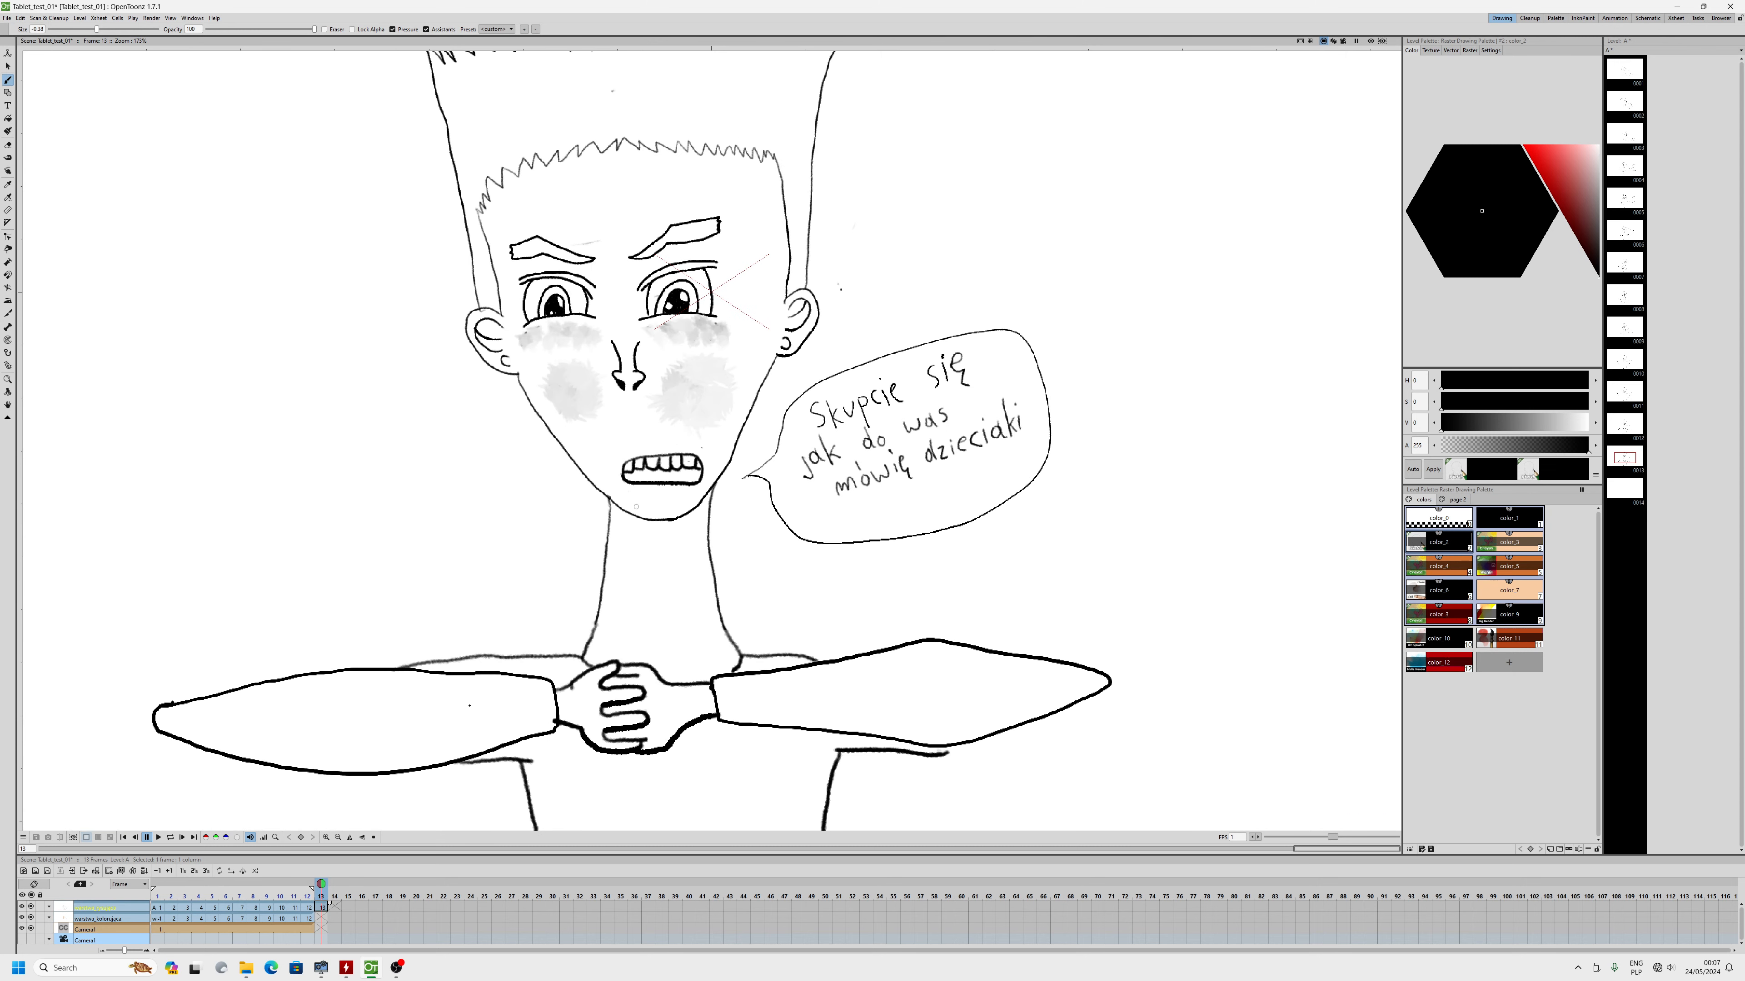
- Duplicate the colouring level's frame 12 drawing into frame 13, and return to frame 13 of the uppermost level
{"action": "right_click", "coordinate": [321, 912]}
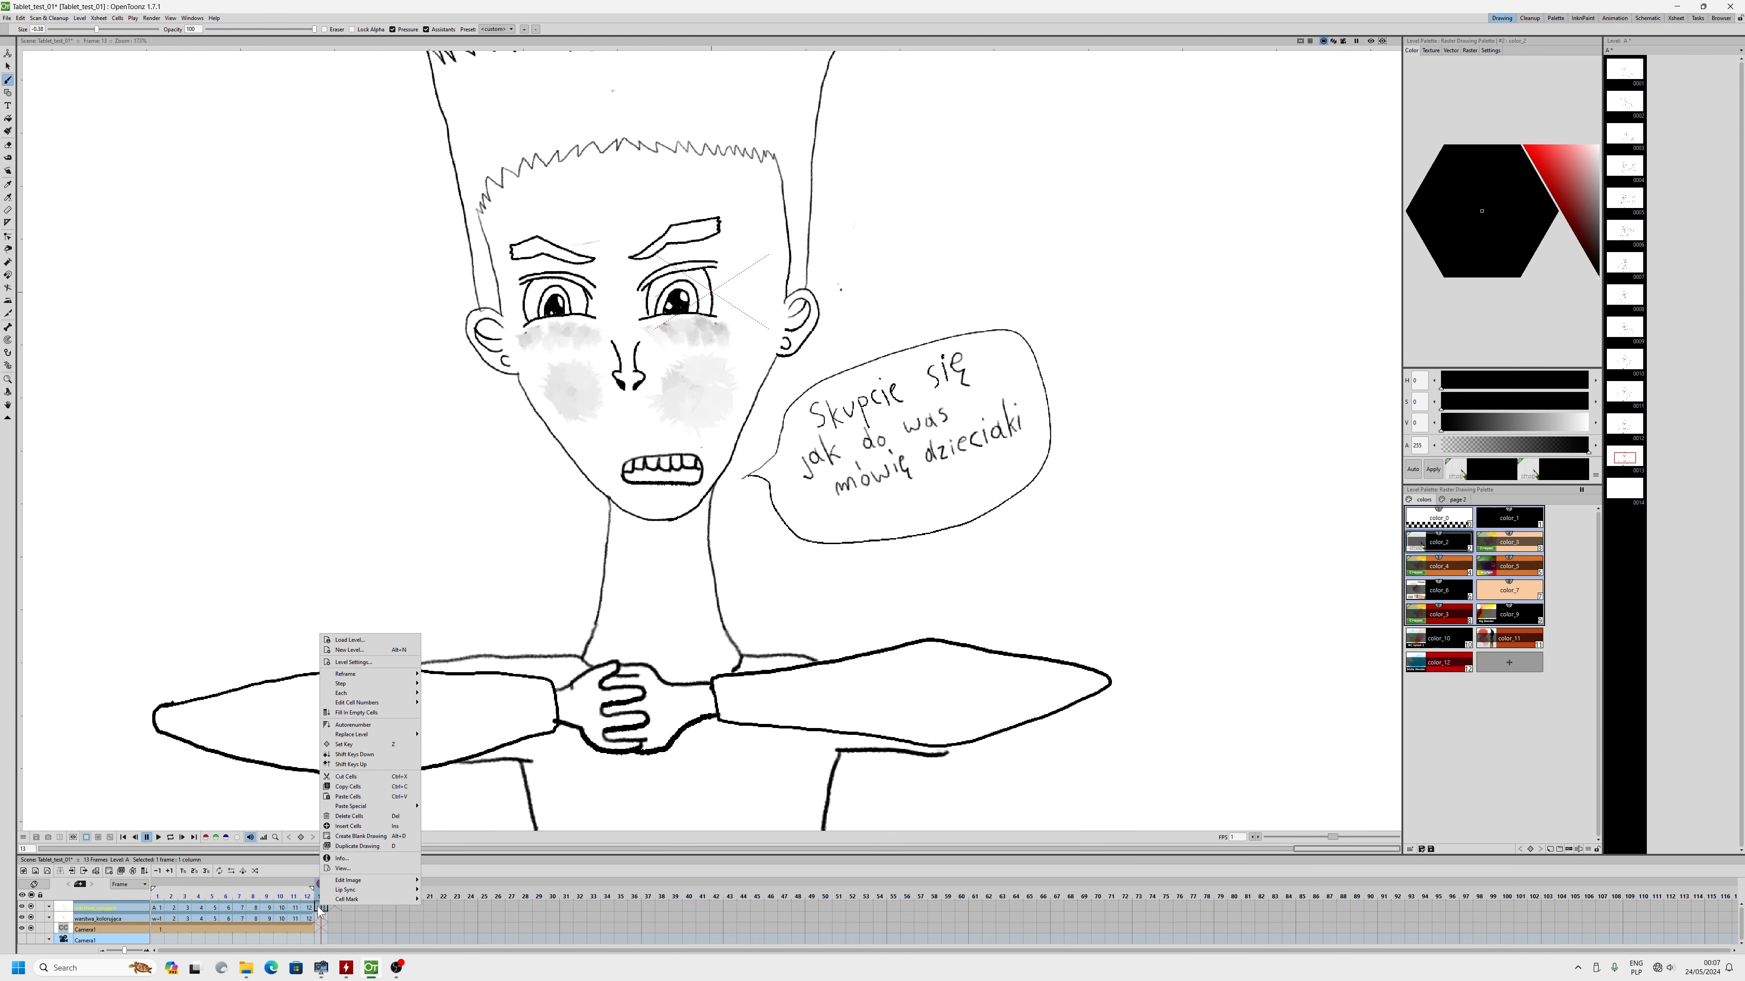
{"action": "left_click", "coordinate": [310, 920]}
{"action": "right_click", "coordinate": [310, 920]}
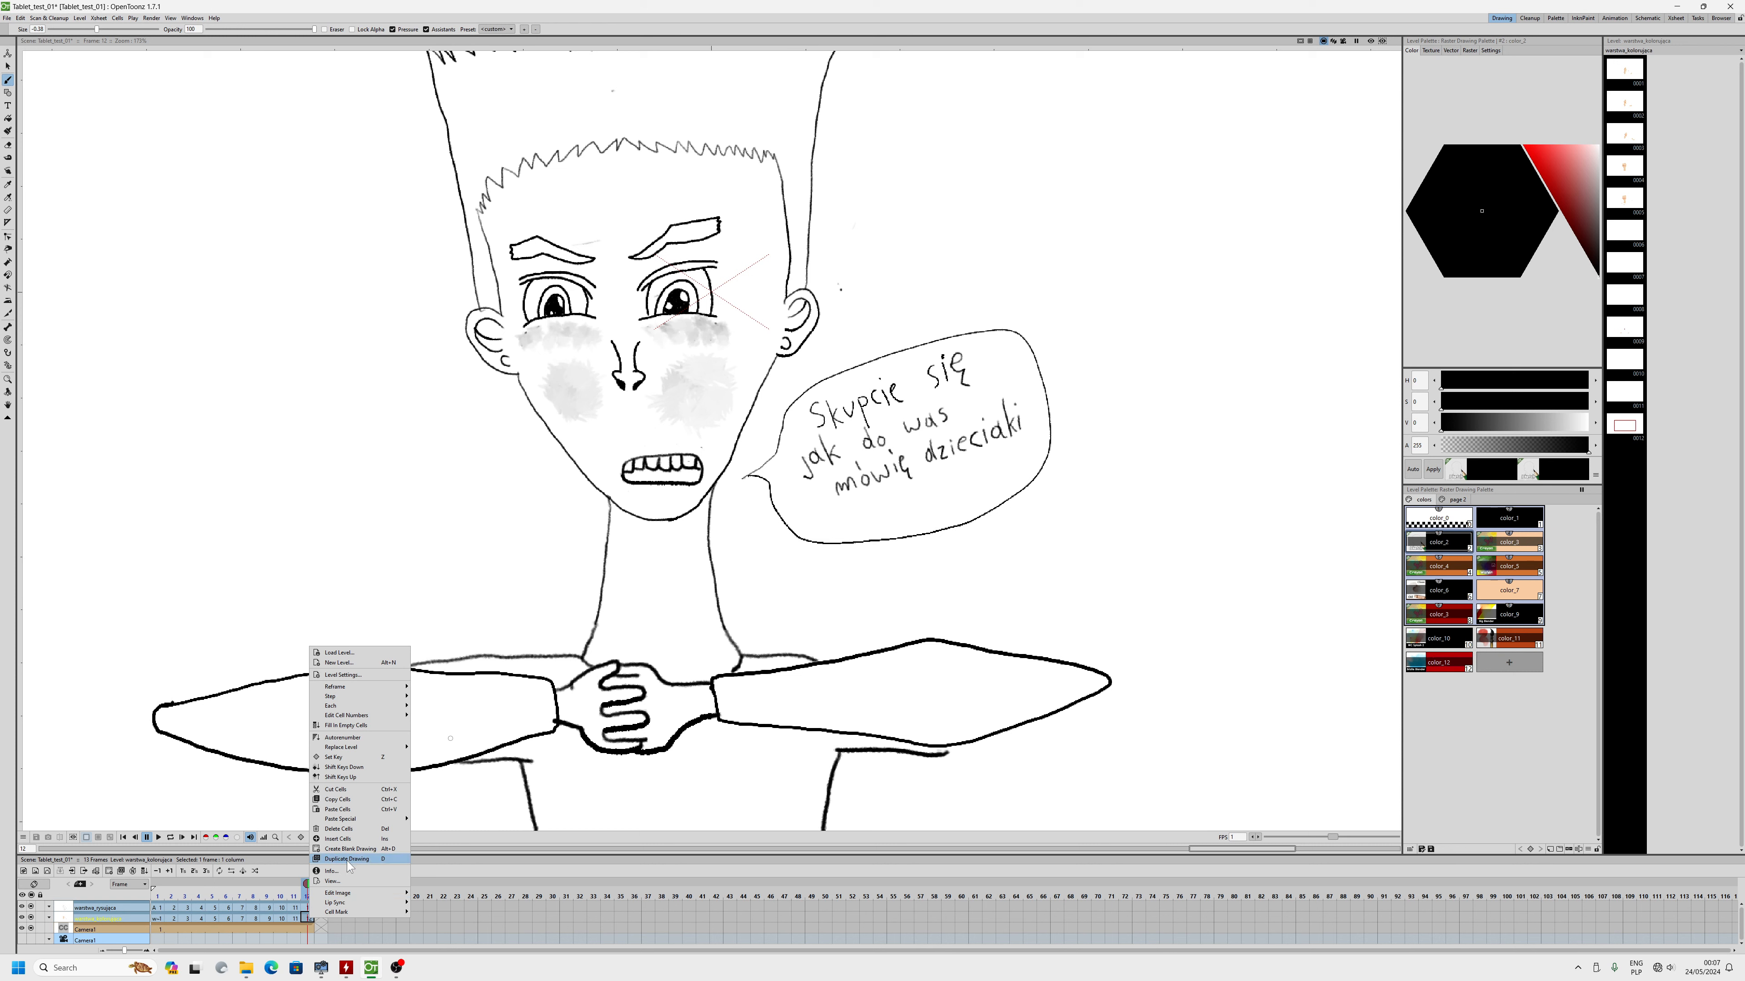
{"action": "left_click", "coordinate": [348, 859]}
{"action": "left_click", "coordinate": [310, 929]}
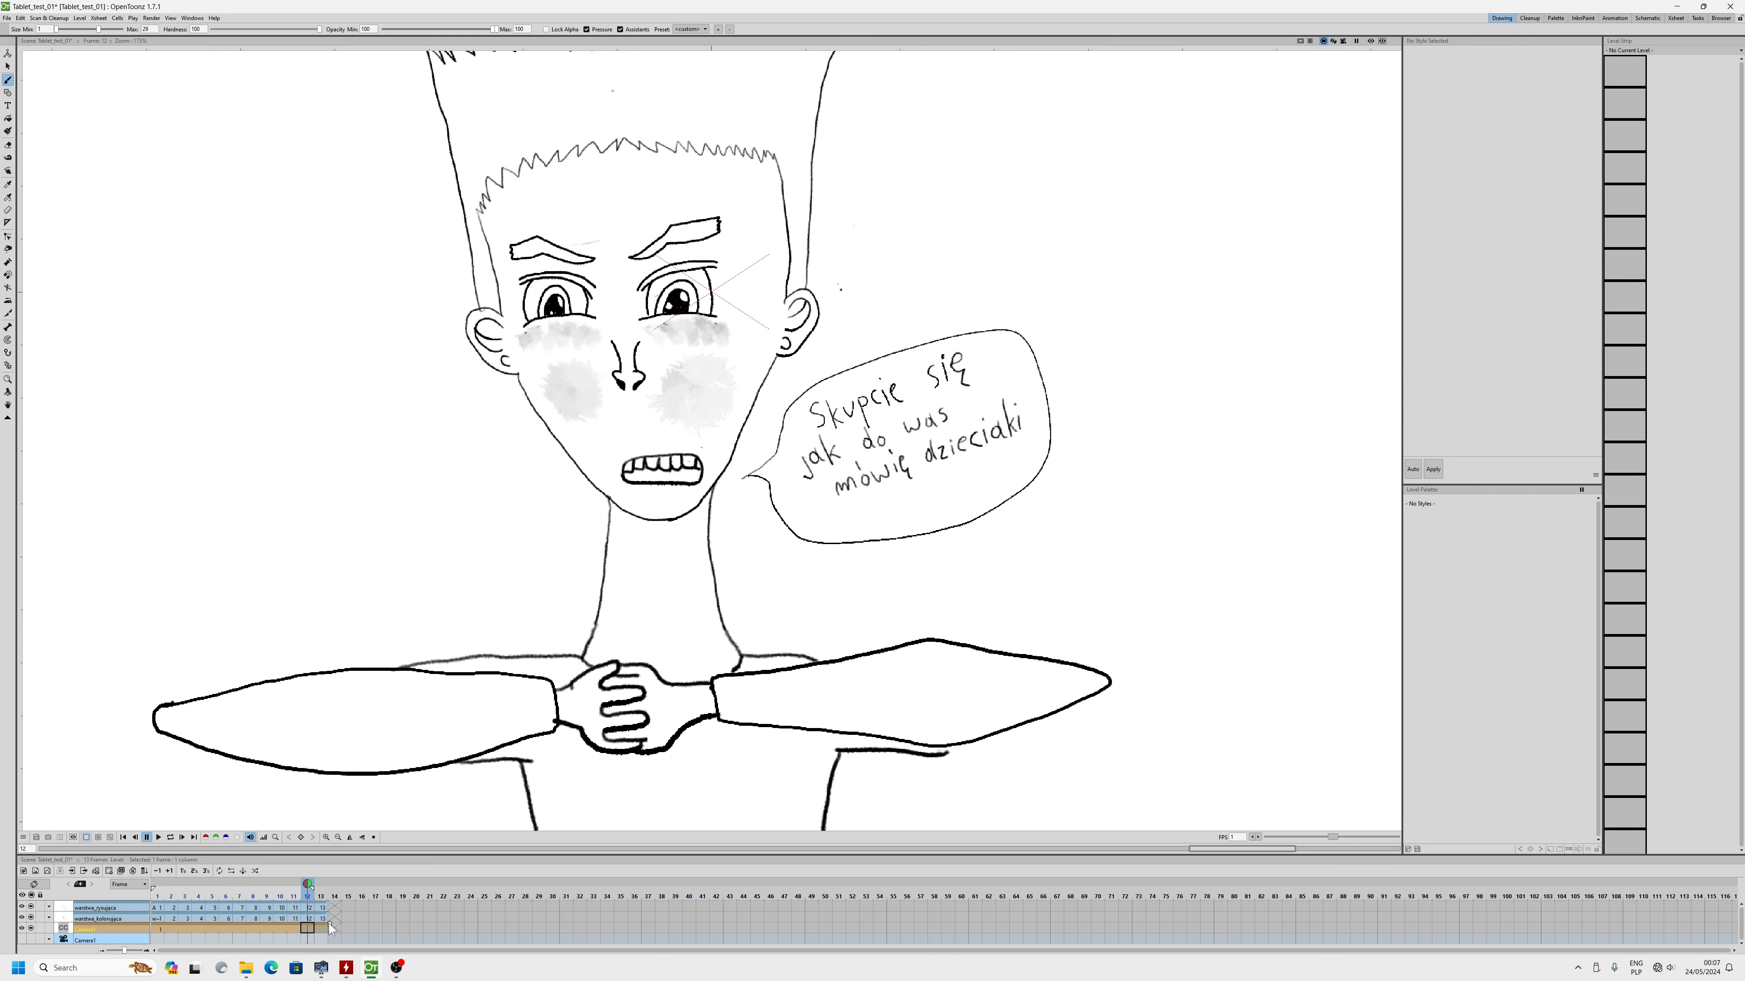
{"action": "left_click", "coordinate": [321, 908]}
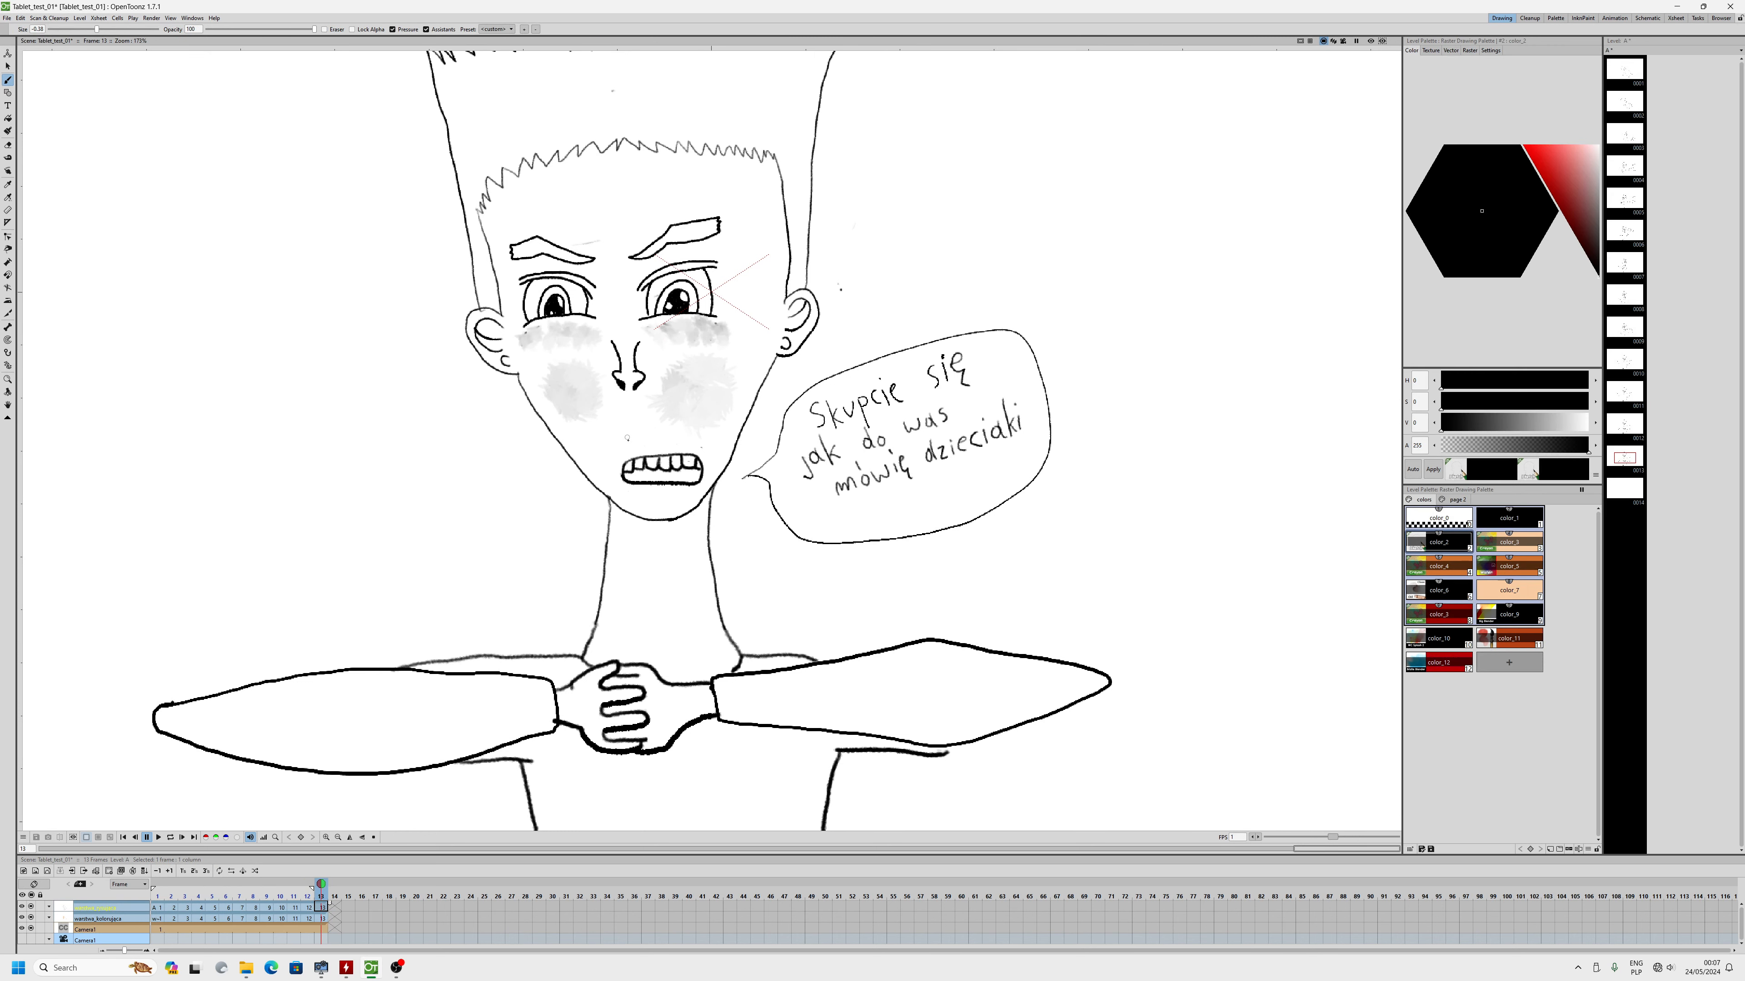
- Erase the open mouth with its teeth from the uppermost level's frame 13 drawing
{"action": "scroll", "coordinate": [625, 439], "scroll_direction": "up", "scroll_amount": 2}
{"action": "key", "text": "e"}
{"action": "left_click_drag", "start_coordinate": [646, 502], "coordinate": [621, 464]}
{"action": "key", "text": "ctrl+z"}
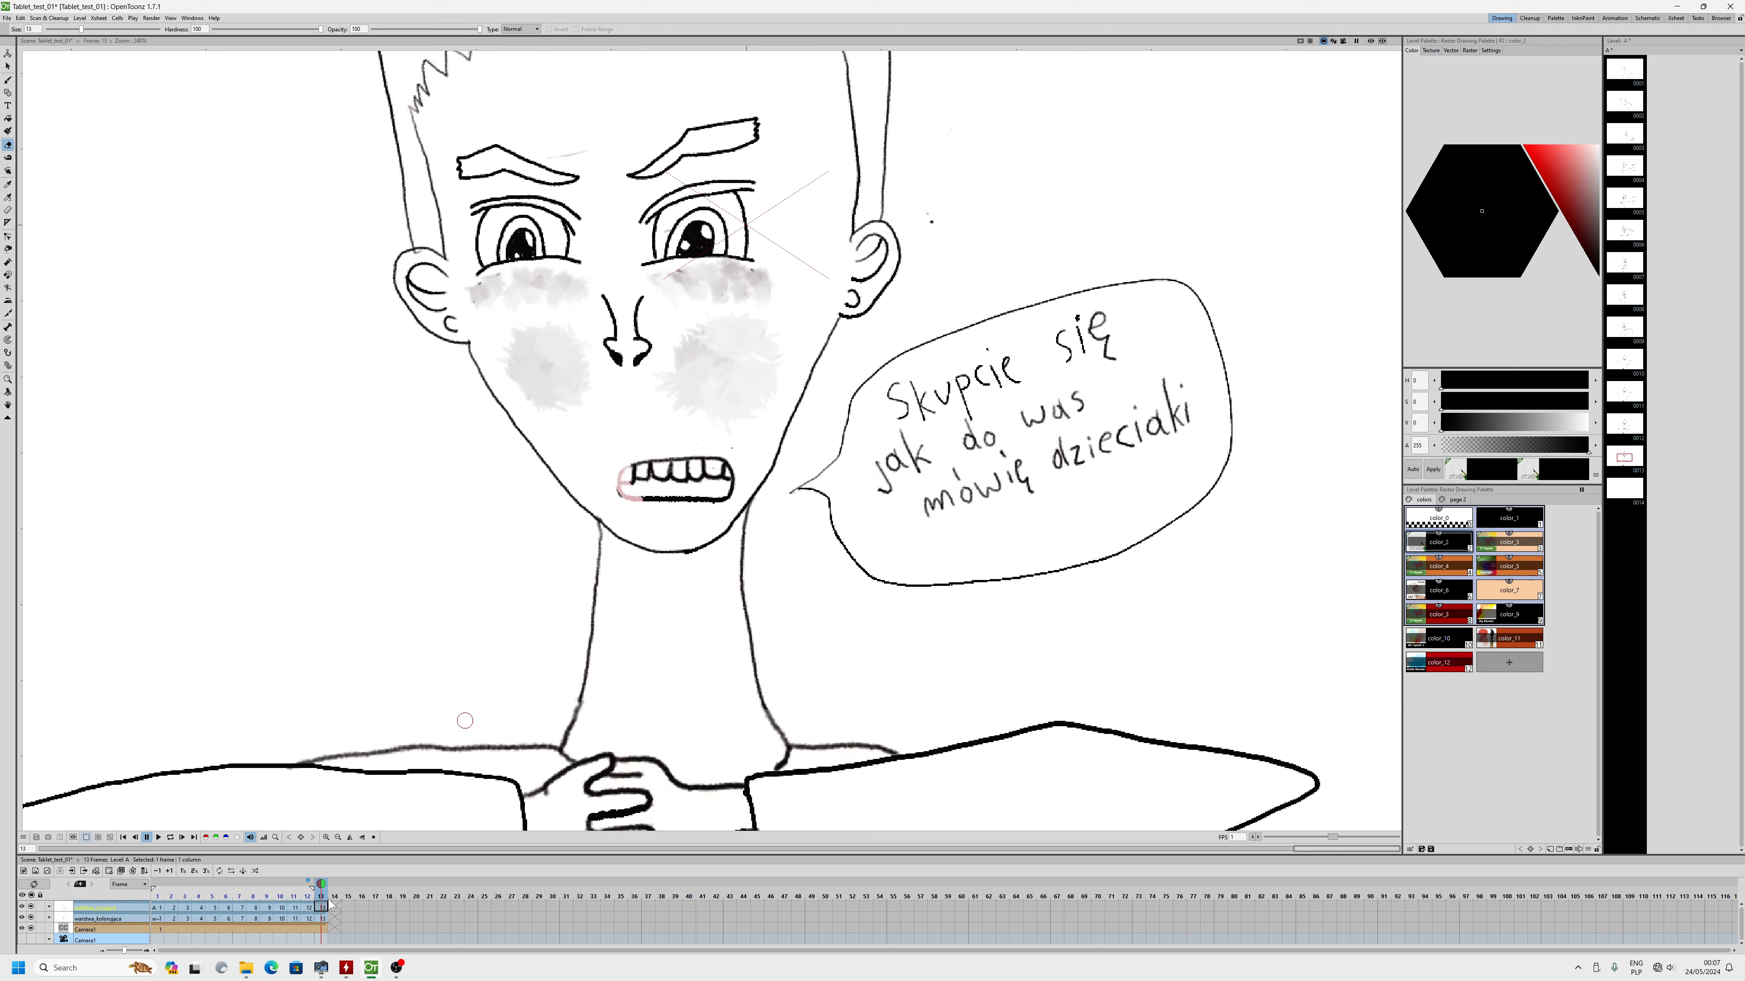
{"action": "right_click", "coordinate": [334, 907]}
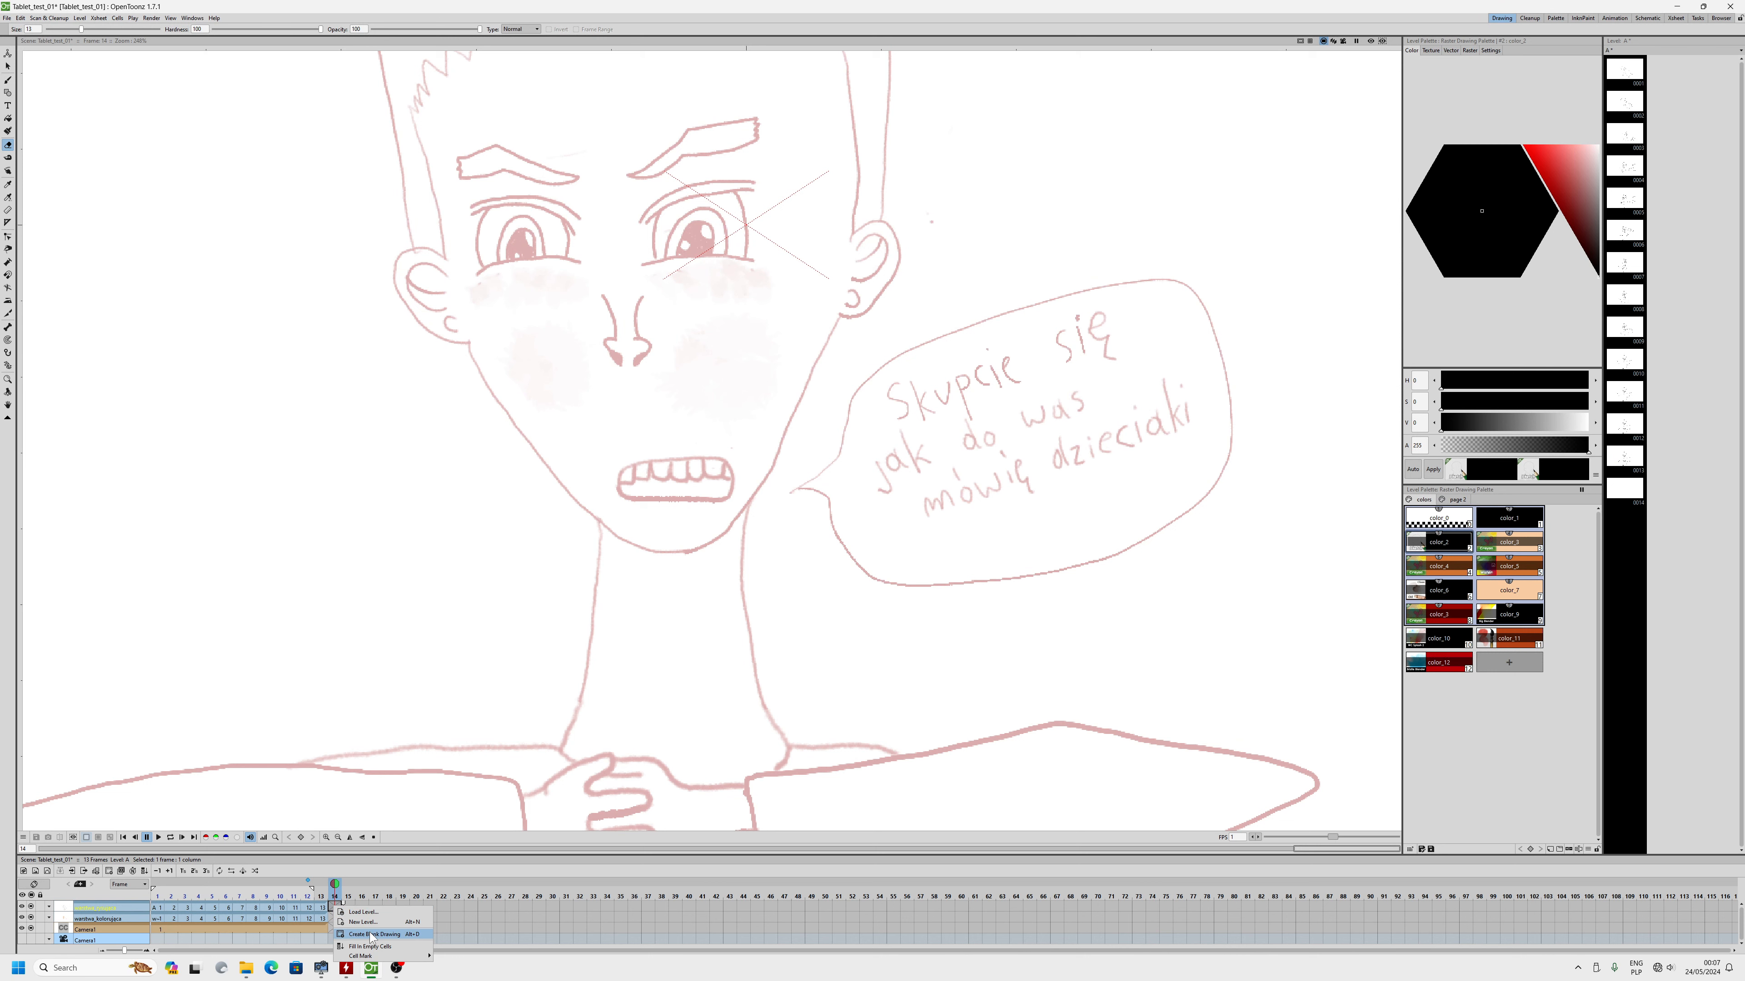
{"action": "left_click", "coordinate": [321, 909]}
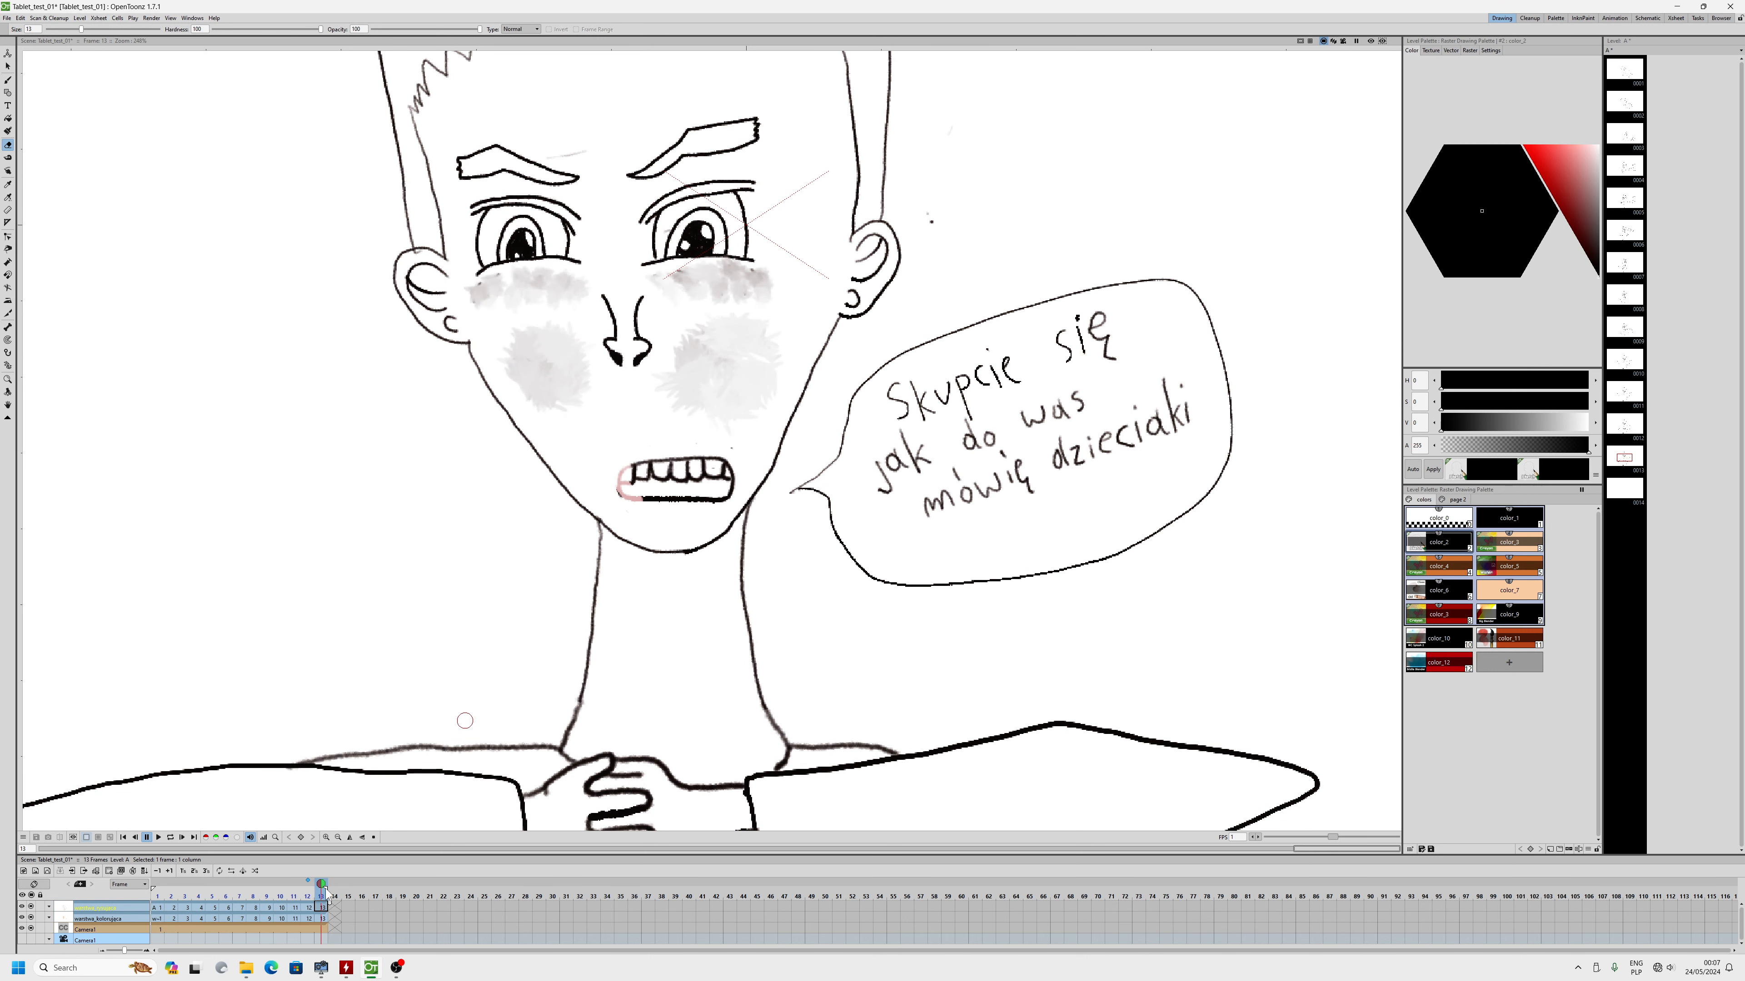
{"action": "mouse_move", "coordinate": [672, 496]}
{"action": "left_mouse_down"}
{"action": "mouse_move", "coordinate": [615, 501]}
{"action": "mouse_move", "coordinate": [702, 502]}
{"action": "mouse_move", "coordinate": [721, 487]}
{"action": "mouse_move", "coordinate": [704, 467]}
{"action": "mouse_move", "coordinate": [633, 474]}
{"action": "mouse_move", "coordinate": [728, 480]}
{"action": "mouse_move", "coordinate": [723, 502]}
{"action": "mouse_move", "coordinate": [727, 469]}
{"action": "mouse_move", "coordinate": [661, 459]}
{"action": "mouse_move", "coordinate": [706, 479]}
{"action": "left_mouse_up"}
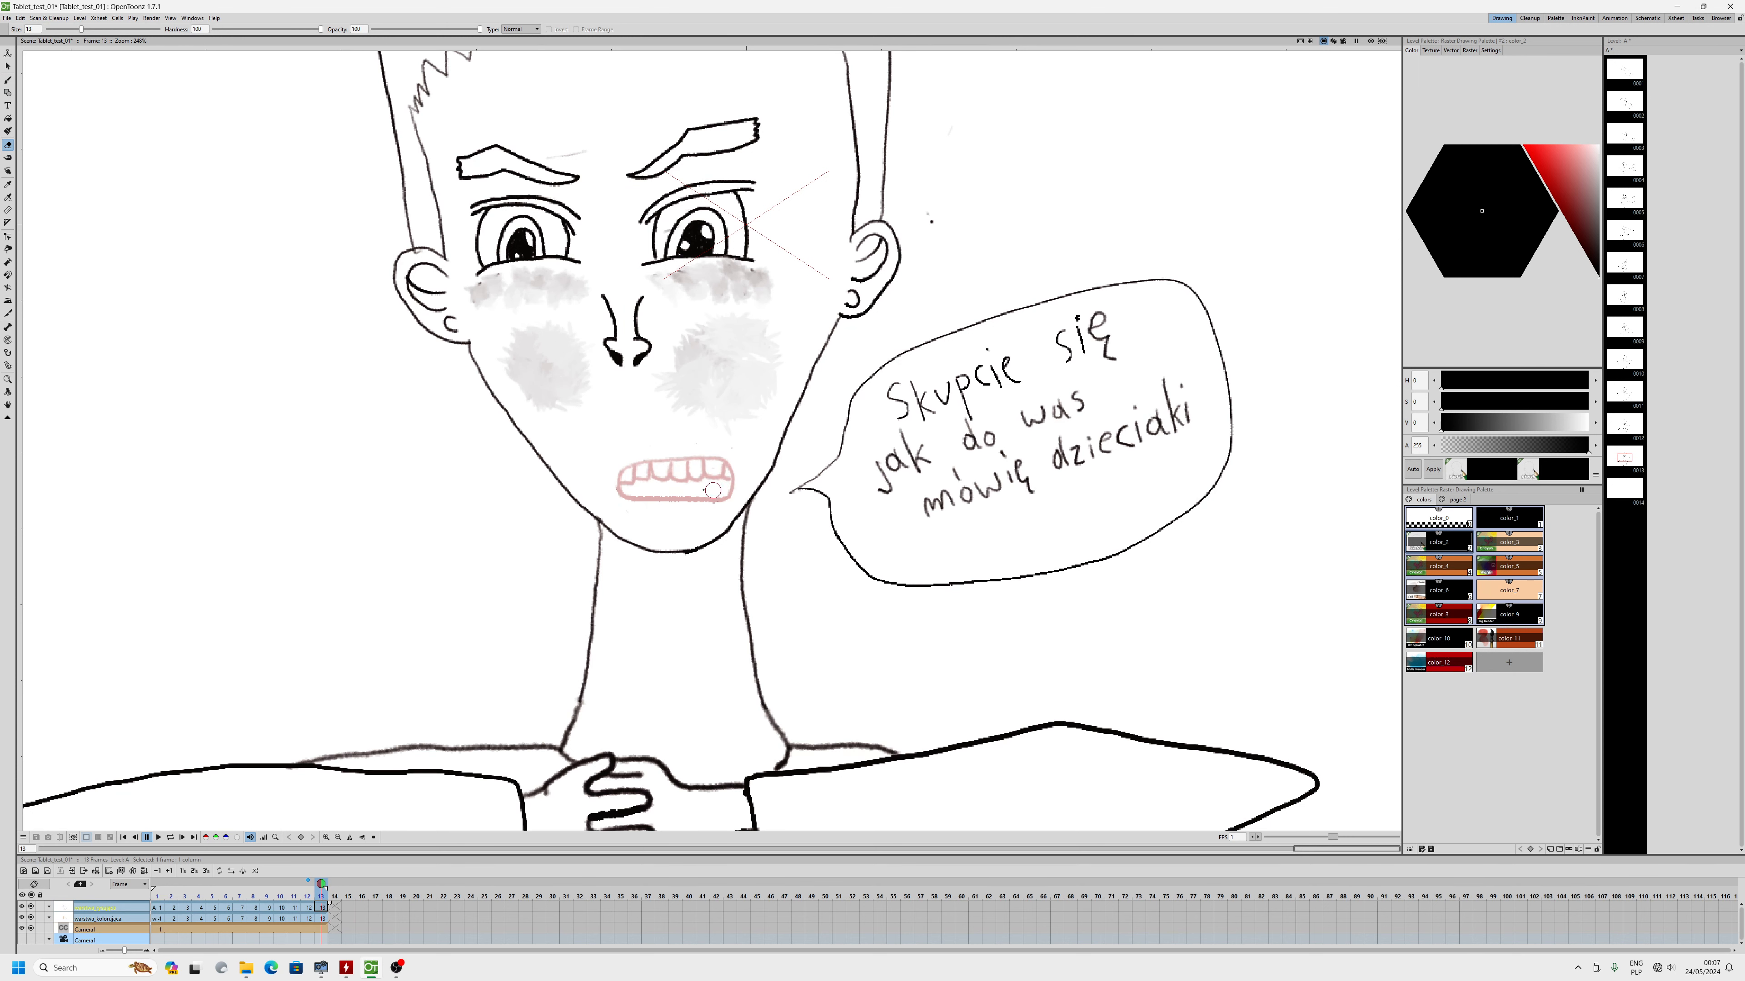
- Choose the color_2 style for the brush and raise its opacity and hardness in the style settings
{"action": "scroll", "coordinate": [692, 491], "scroll_direction": "up", "scroll_amount": 2}
{"action": "key", "text": "b"}
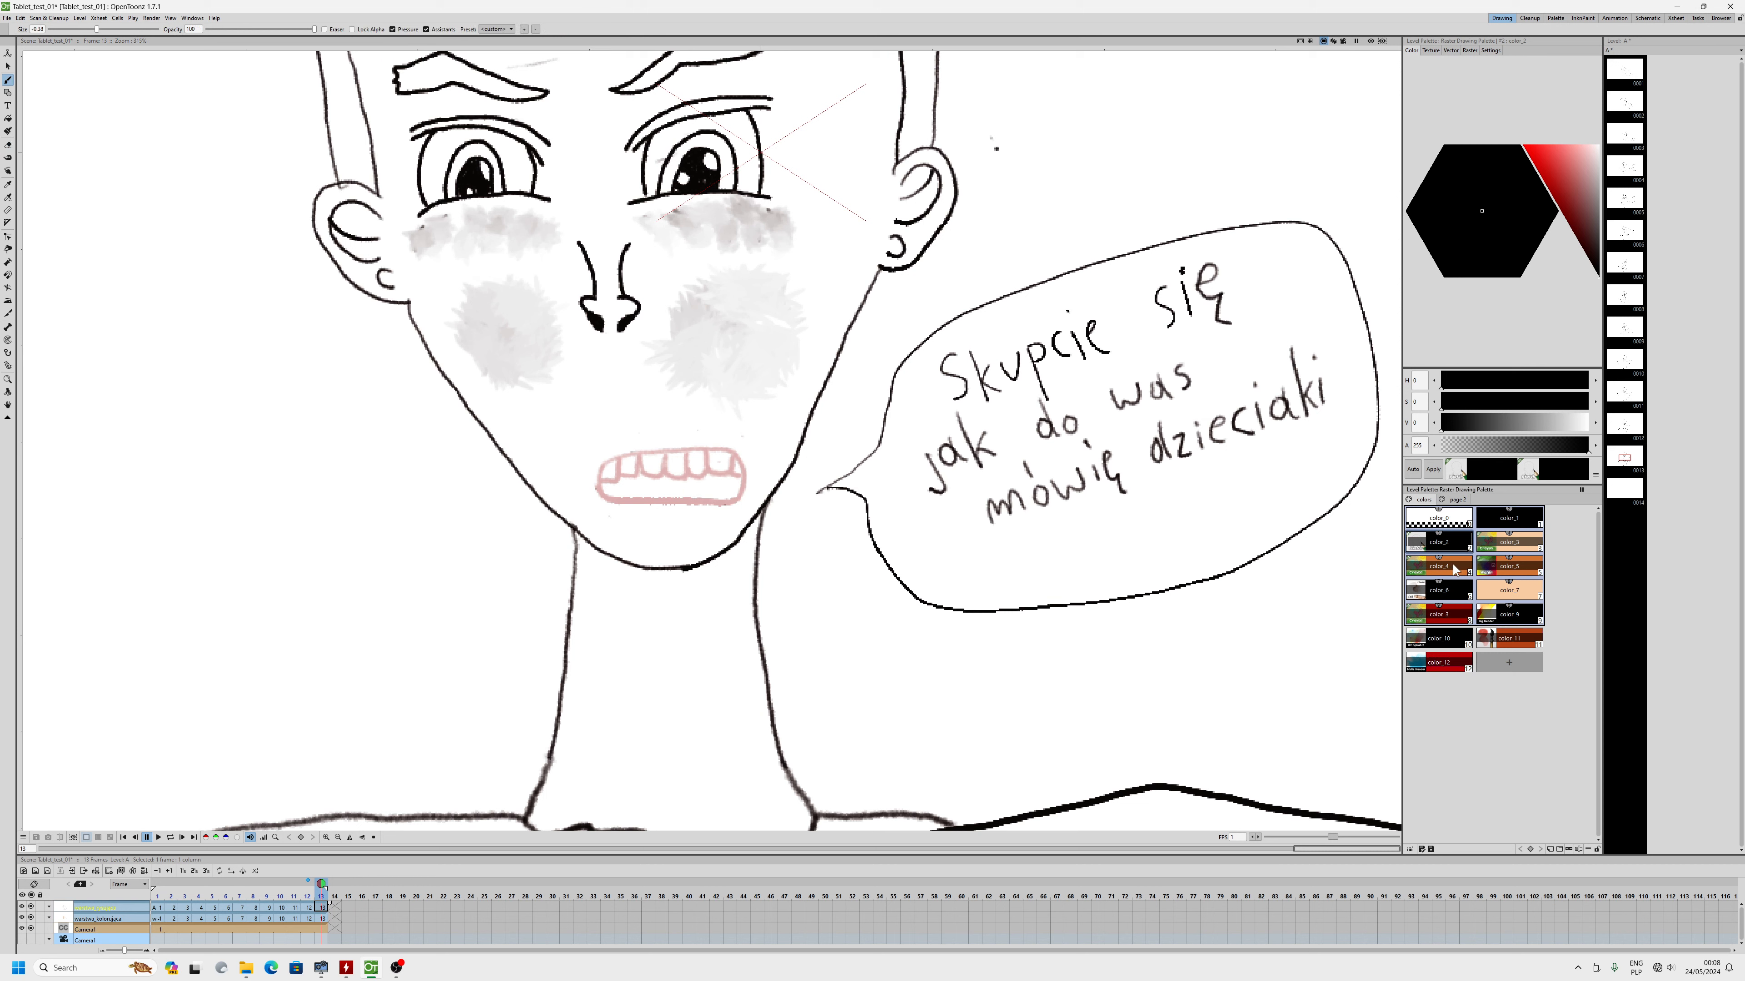
{"action": "left_click", "coordinate": [1453, 550]}
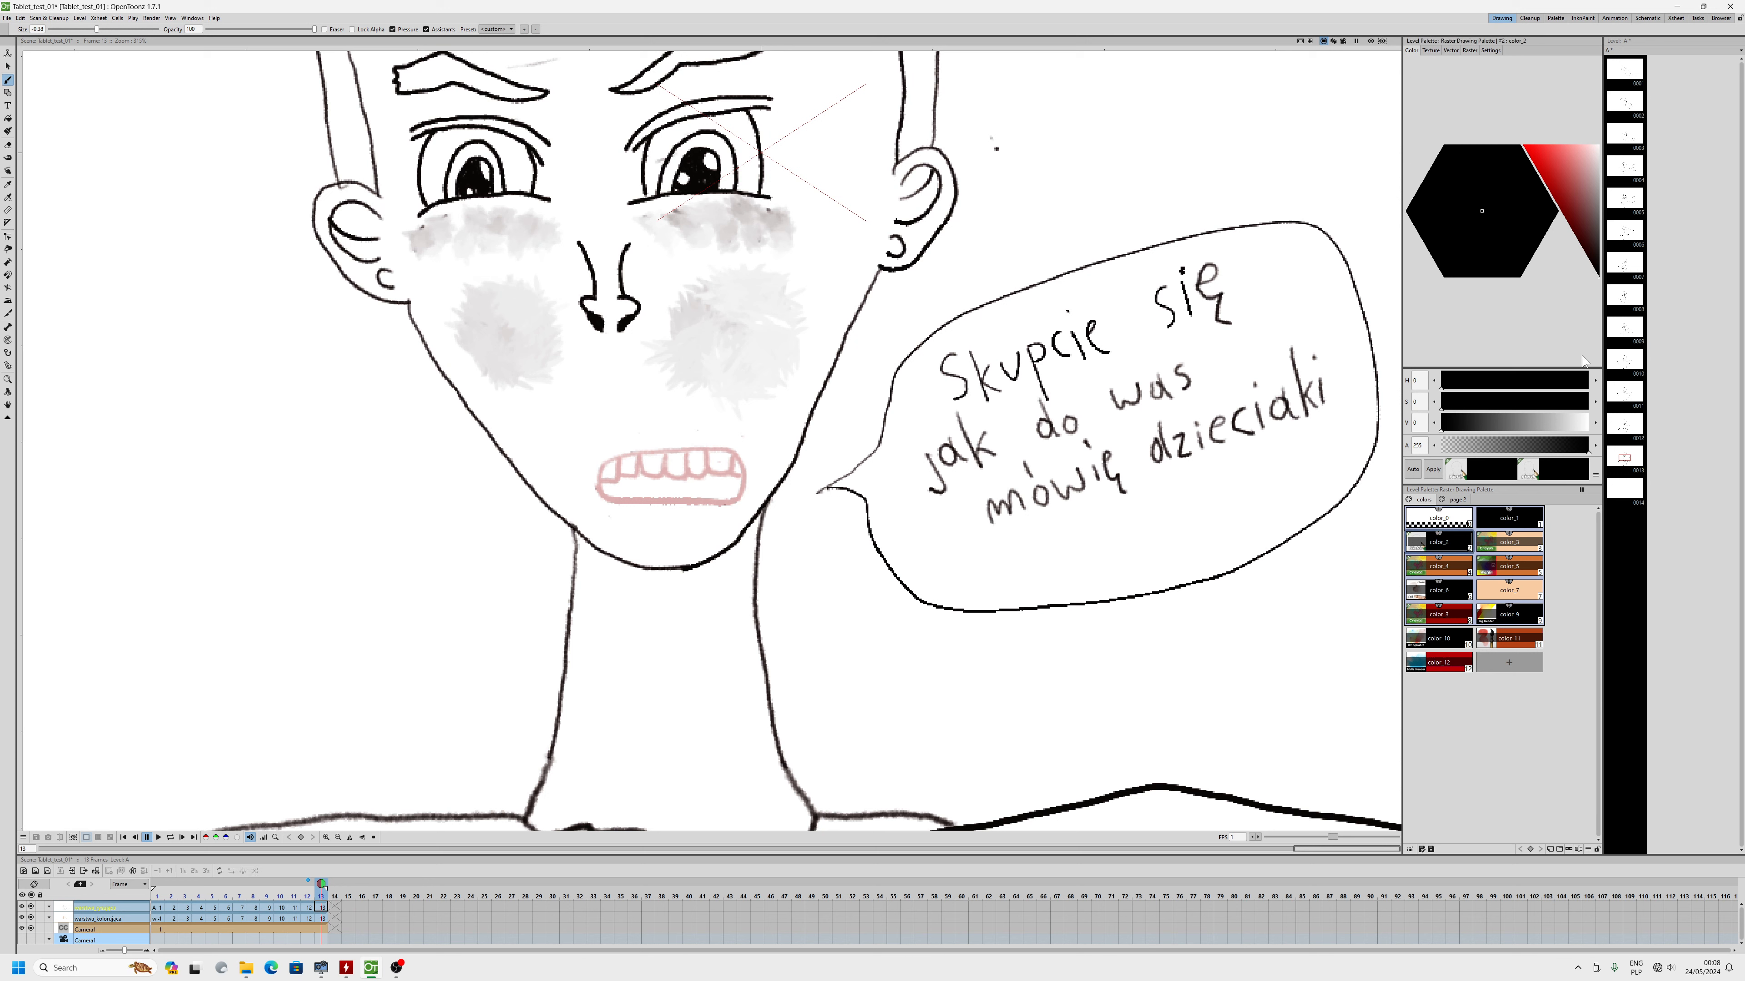
{"action": "left_click", "coordinate": [1488, 51]}
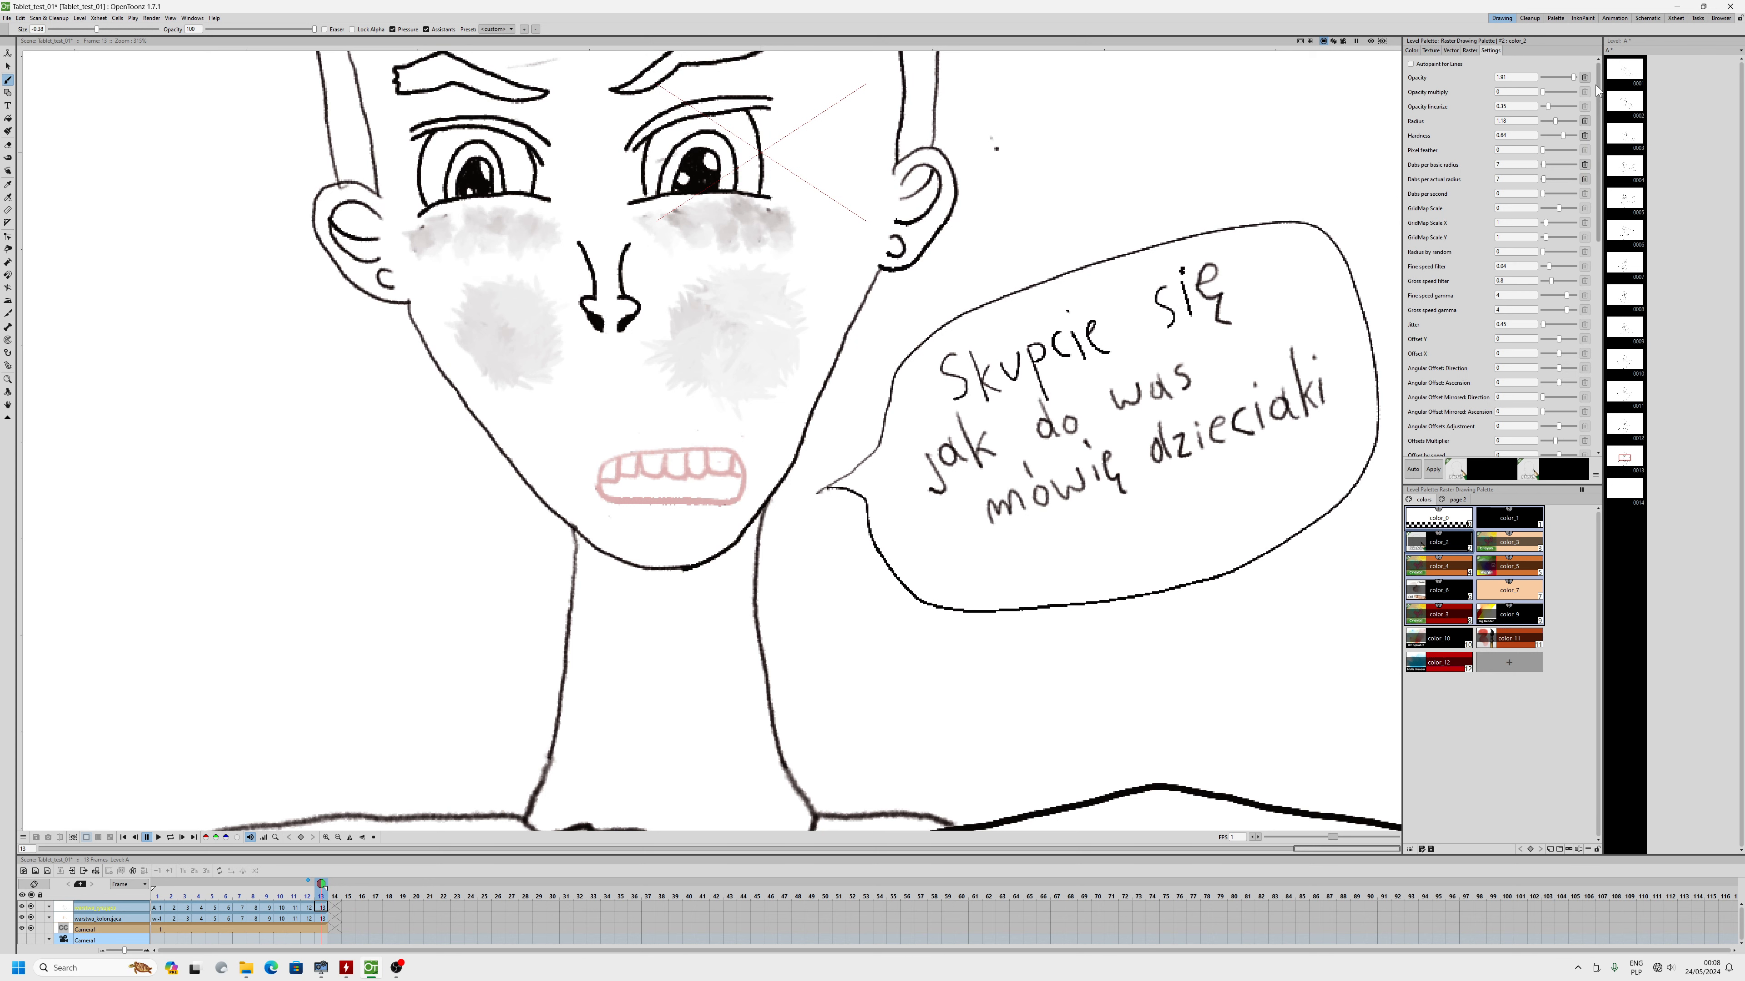
{"action": "left_click", "coordinate": [1433, 470]}
{"action": "left_click_drag", "start_coordinate": [1565, 136], "coordinate": [1569, 137]}
{"action": "scroll", "coordinate": [653, 483], "scroll_direction": "up", "scroll_amount": 1}
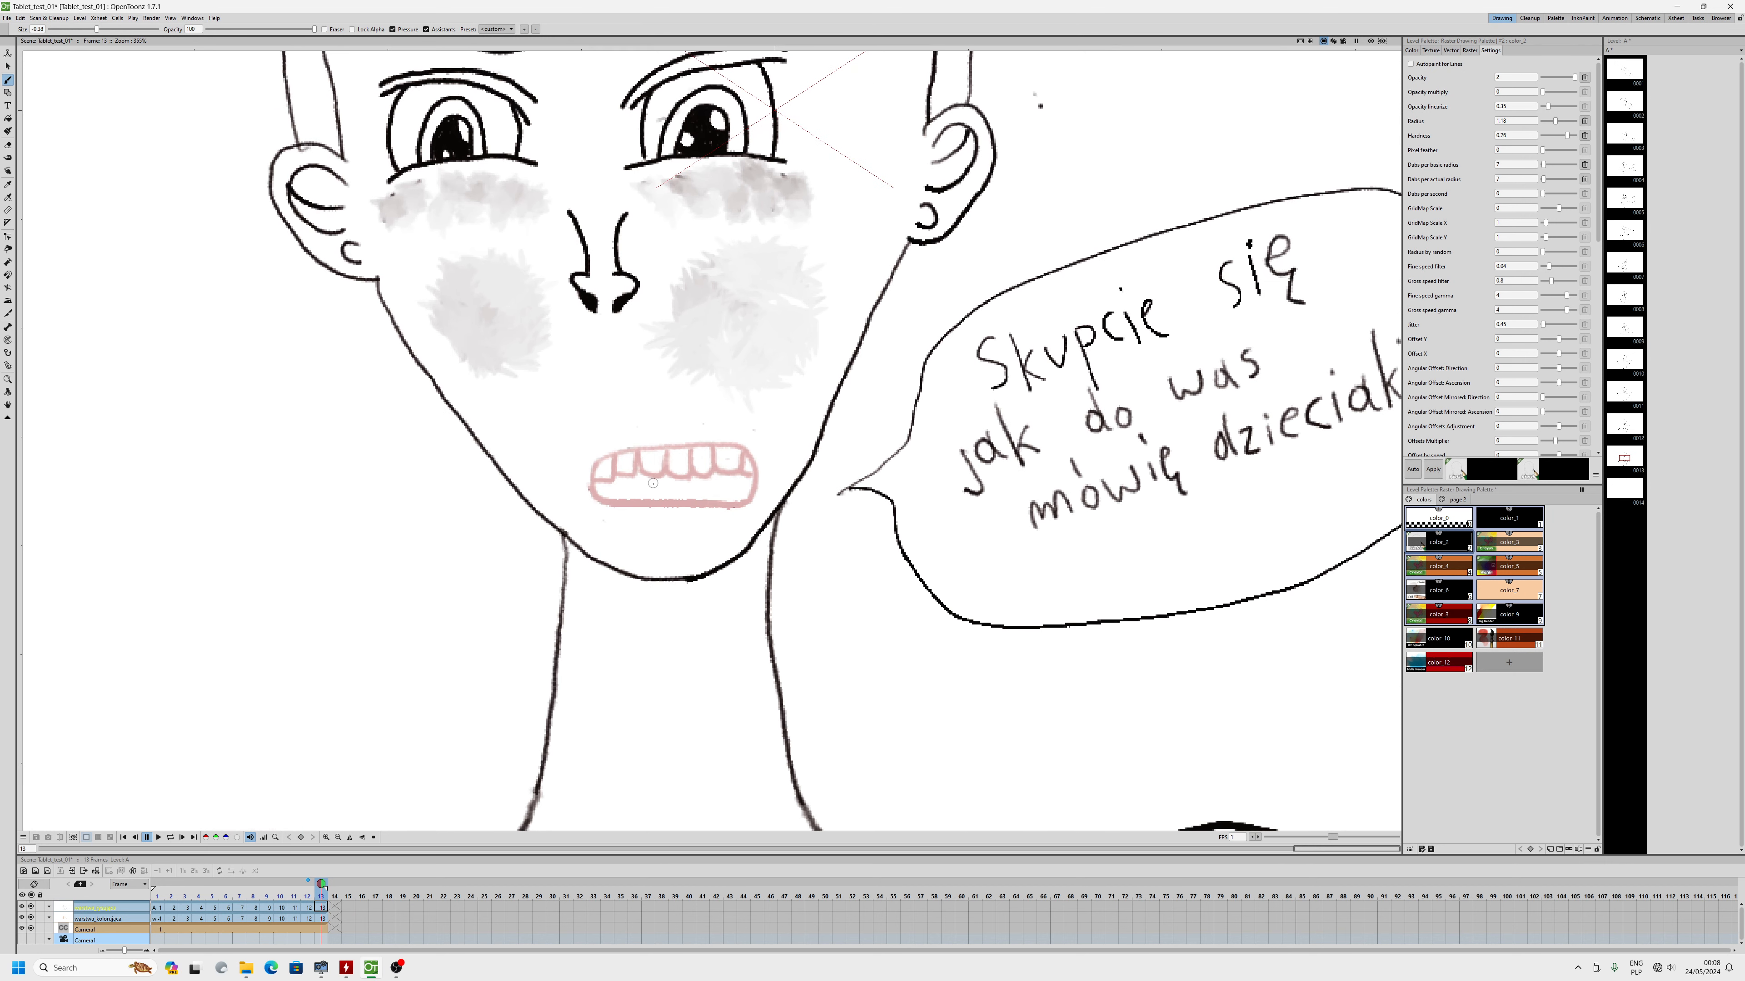
- Look through the remaining brush settings of color_2 and the available raster brushes
{"action": "scroll", "coordinate": [653, 483], "scroll_direction": "up", "scroll_amount": 2}
{"action": "scroll", "coordinate": [671, 479], "scroll_direction": "down", "scroll_amount": 4}
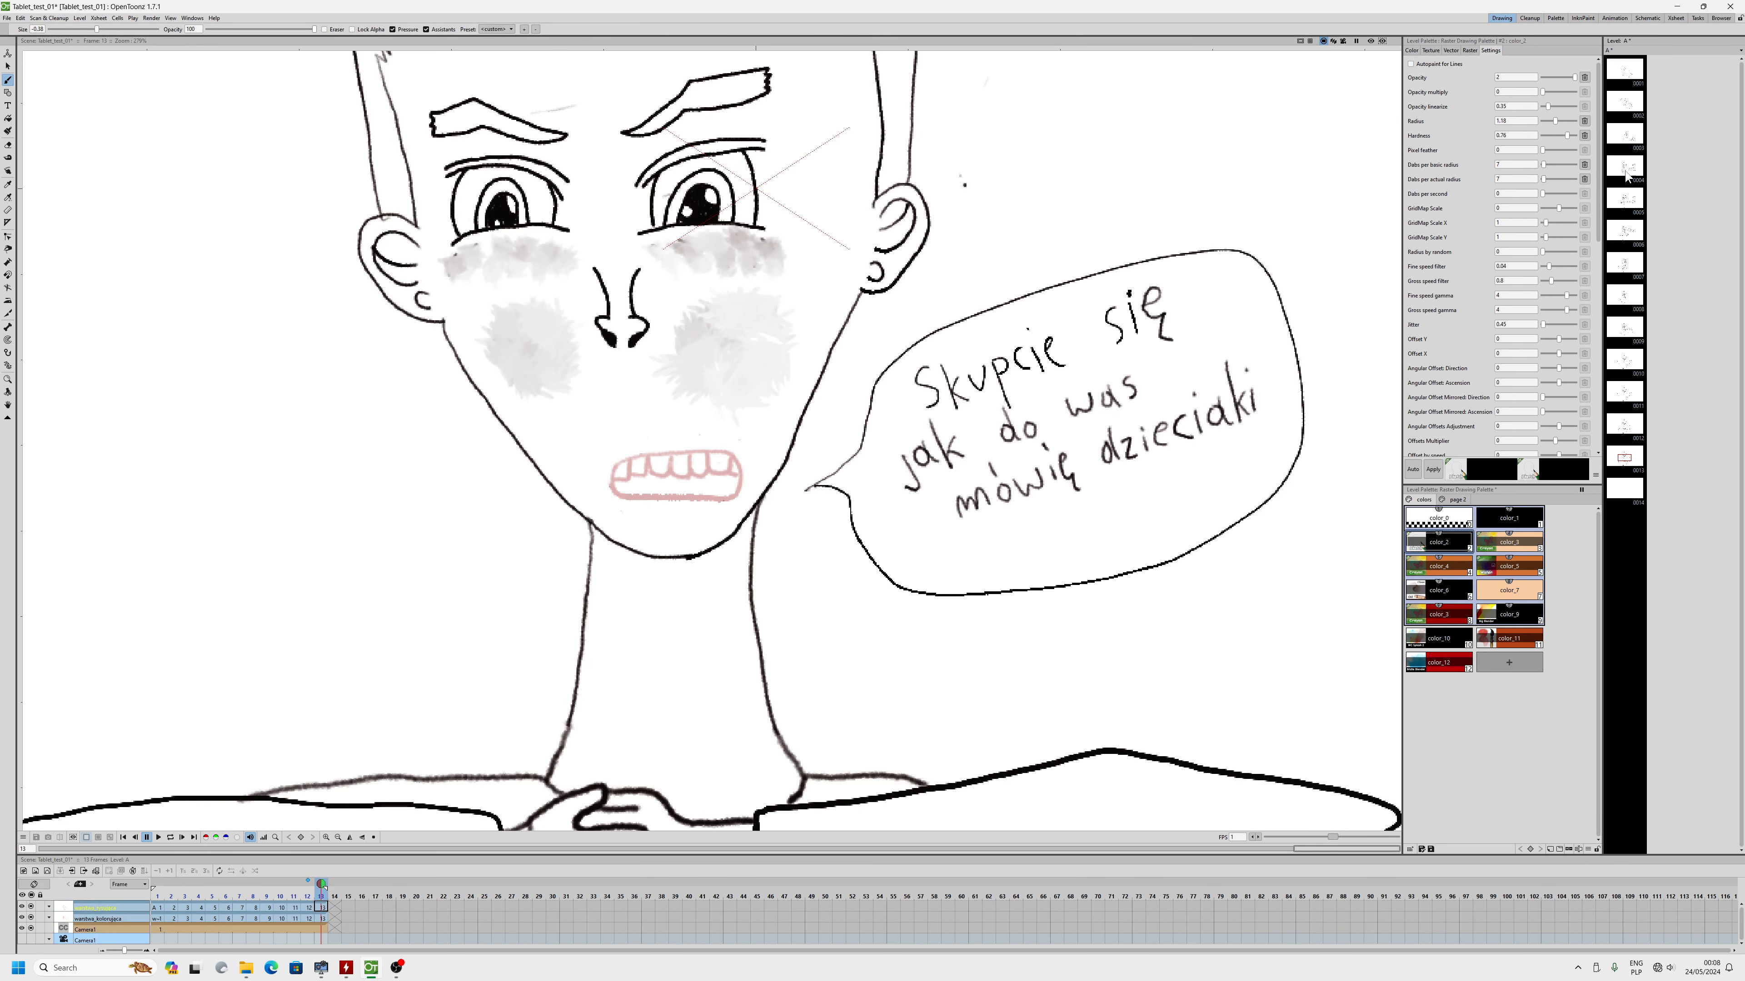
{"action": "scroll", "coordinate": [1592, 314], "scroll_direction": "down", "scroll_amount": 5}
{"action": "scroll", "coordinate": [1592, 333], "scroll_direction": "down", "scroll_amount": 3}
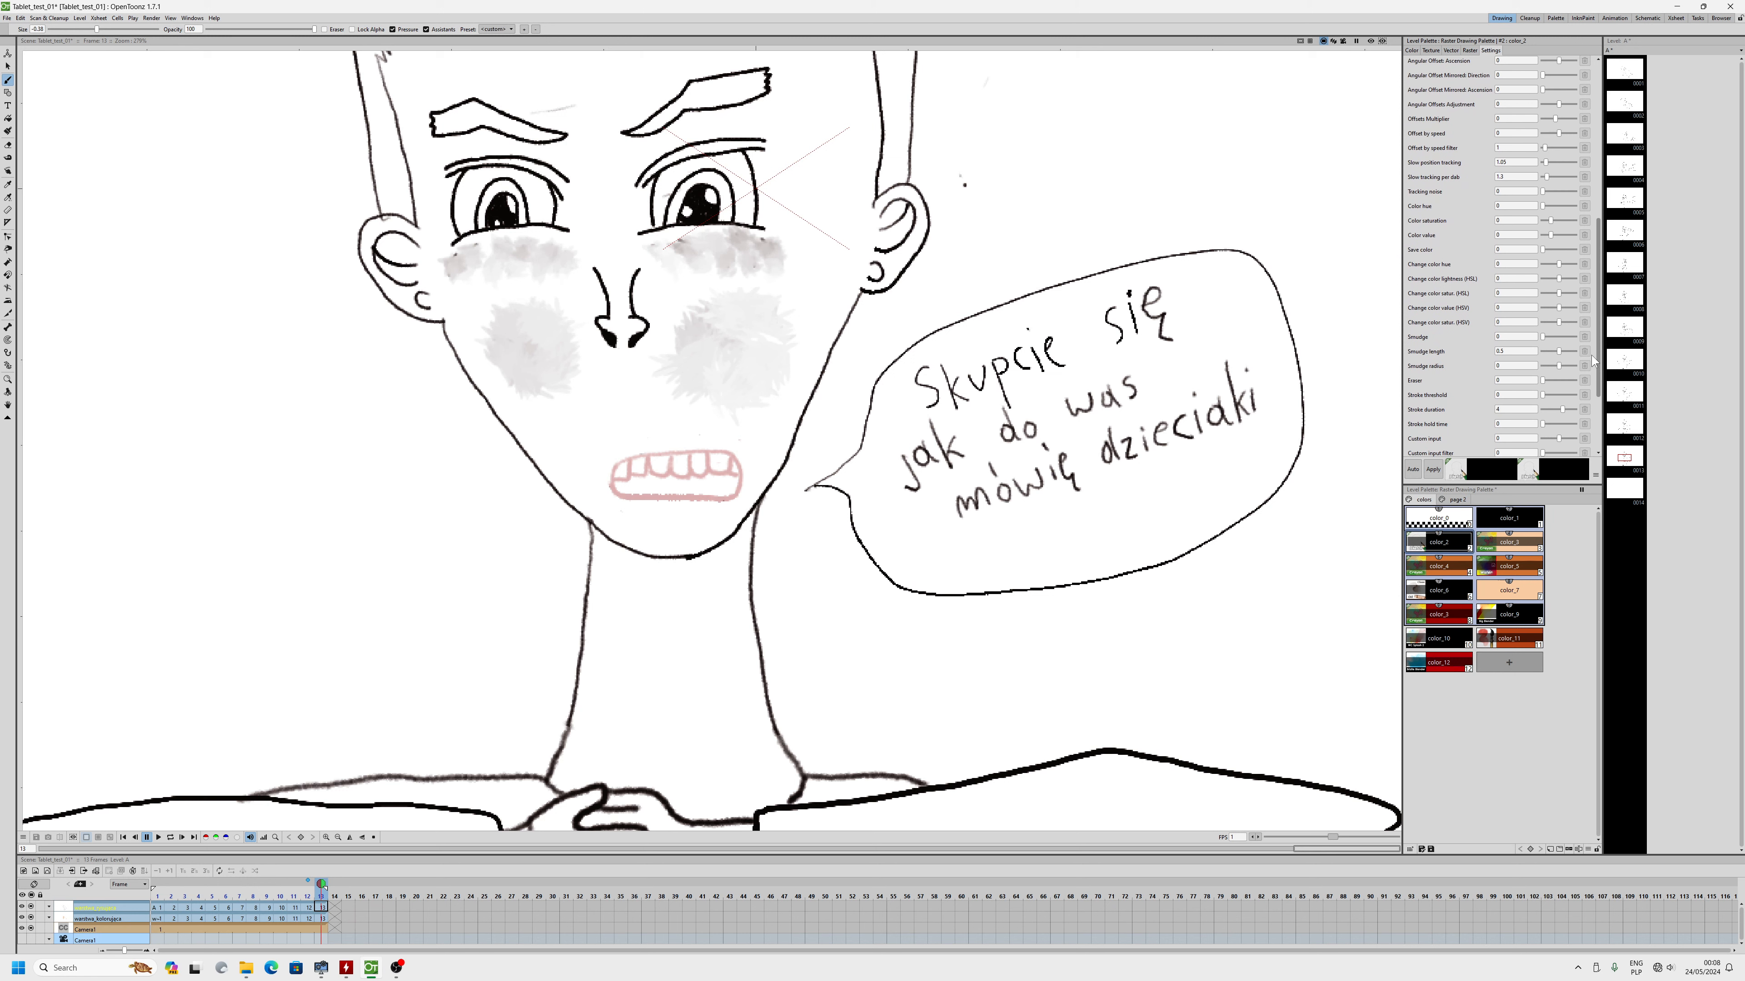
{"action": "scroll", "coordinate": [1460, 365], "scroll_direction": "down", "scroll_amount": 1}
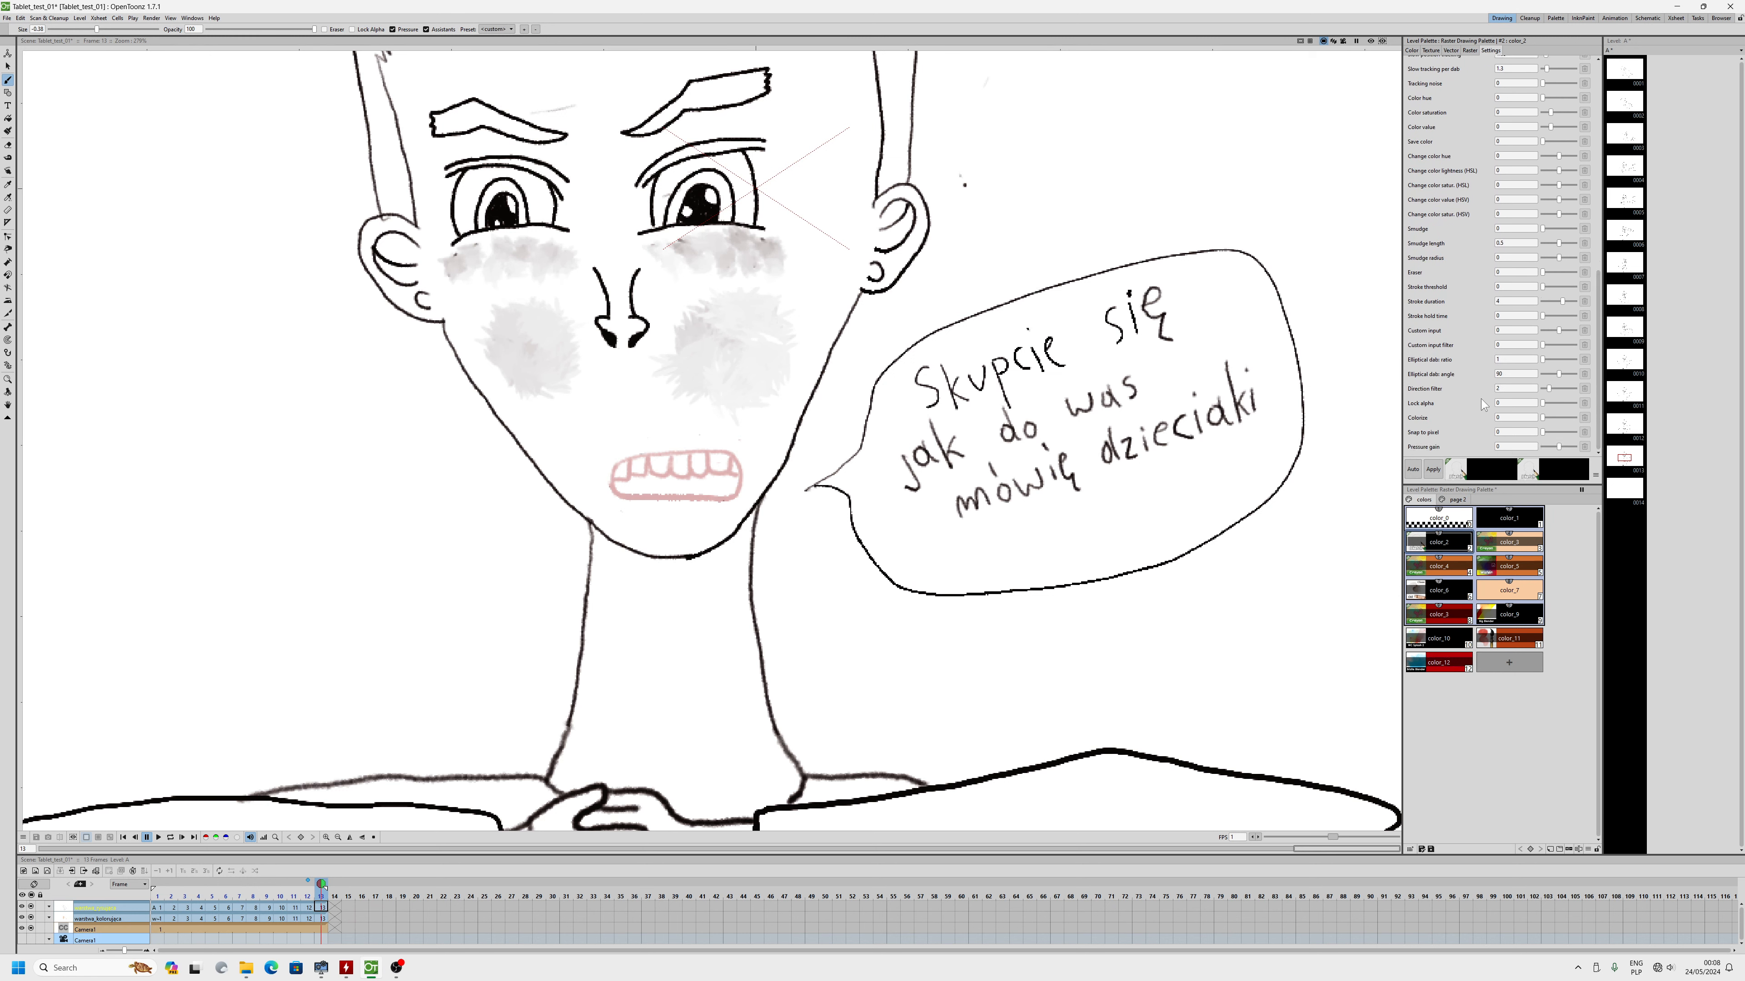
{"action": "scroll", "coordinate": [1480, 400], "scroll_direction": "up", "scroll_amount": 3}
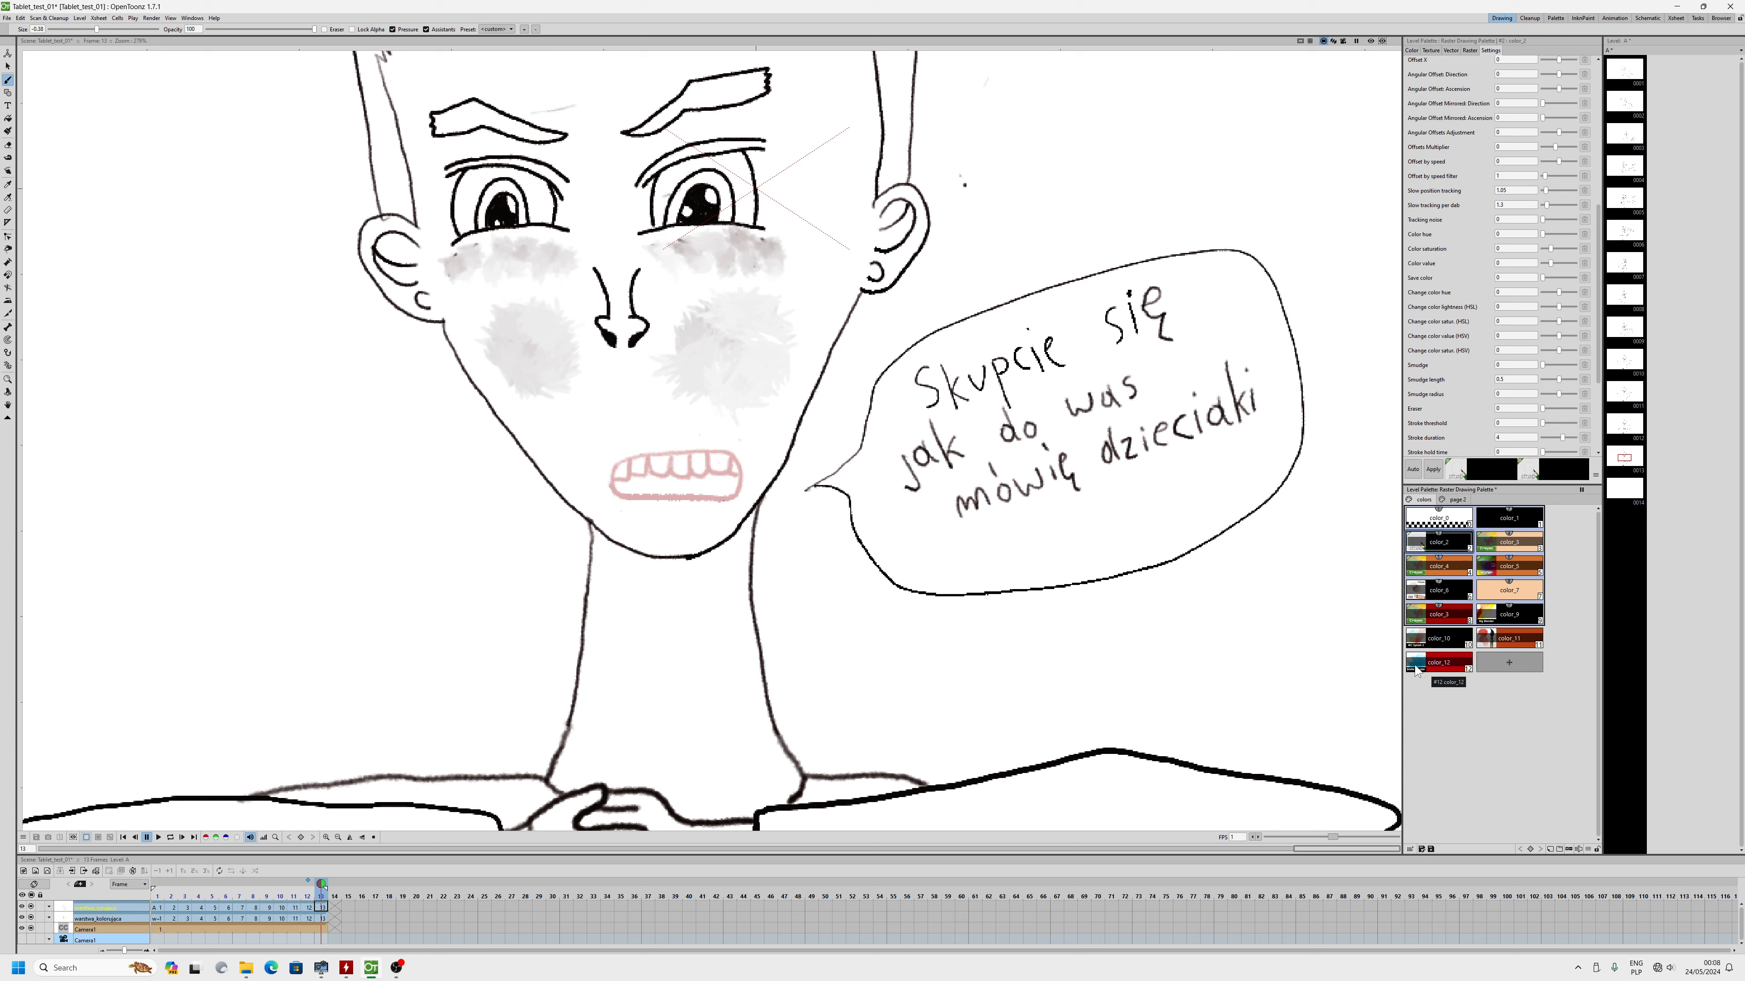
{"action": "left_click", "coordinate": [1469, 50]}
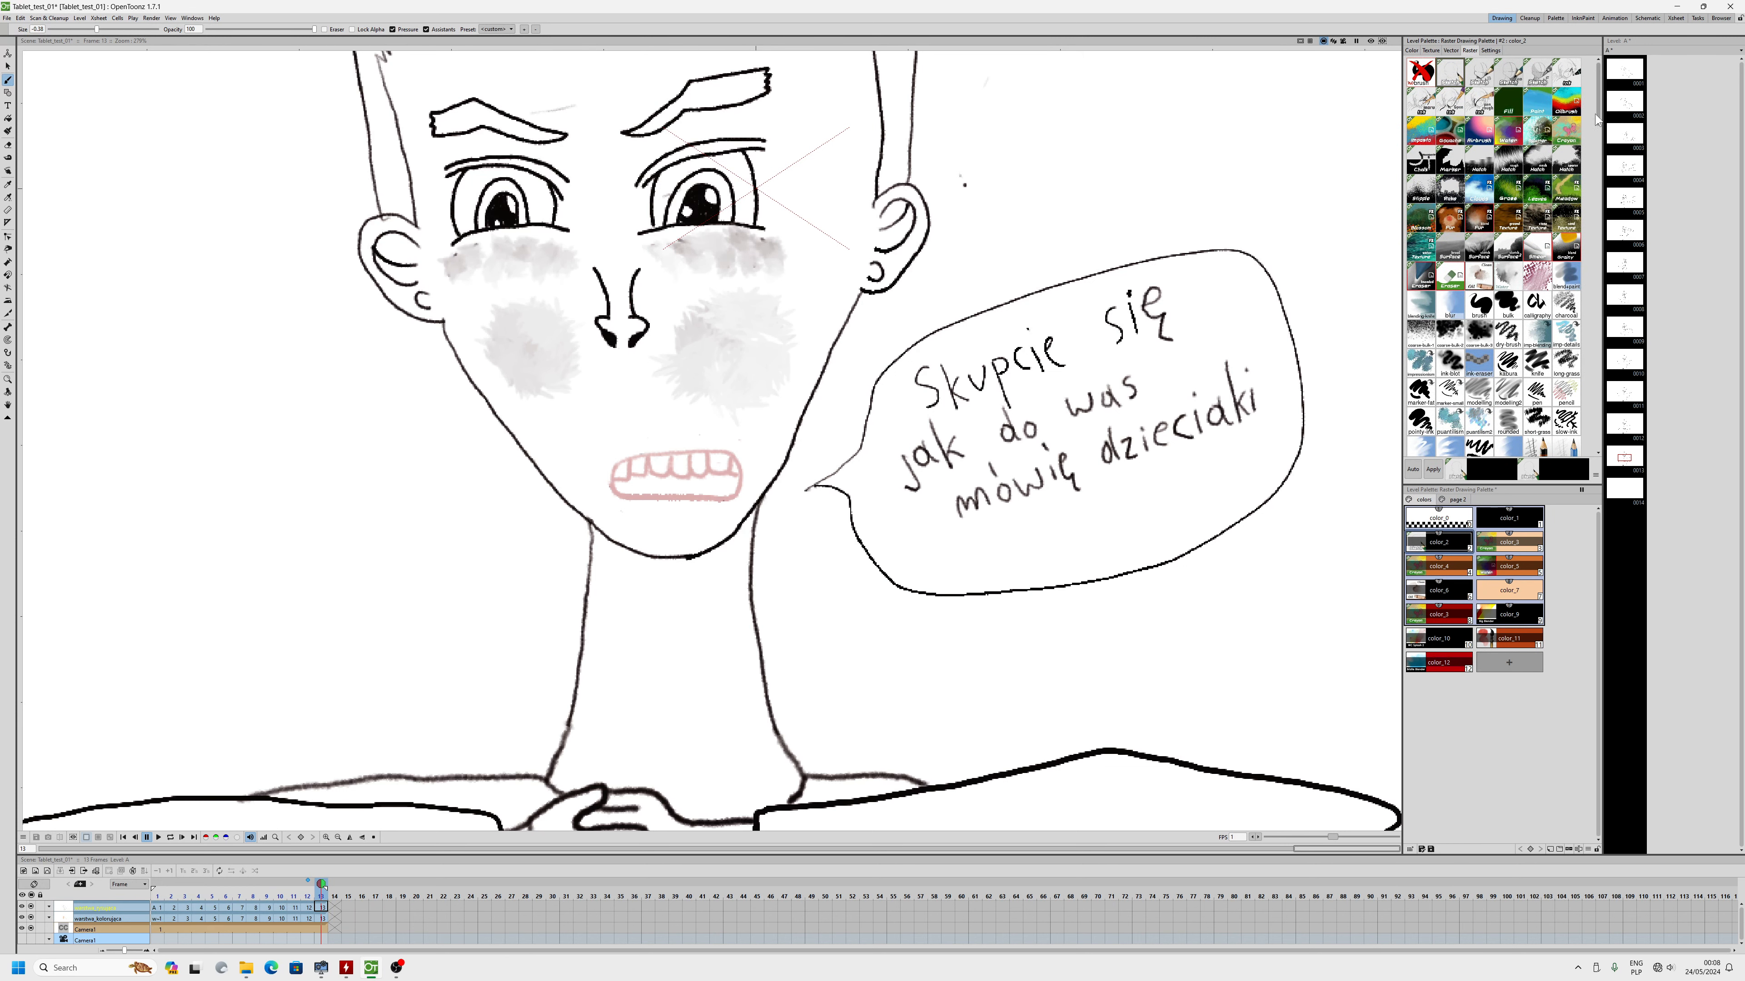
{"action": "left_click_drag", "start_coordinate": [1599, 111], "coordinate": [1606, 366]}
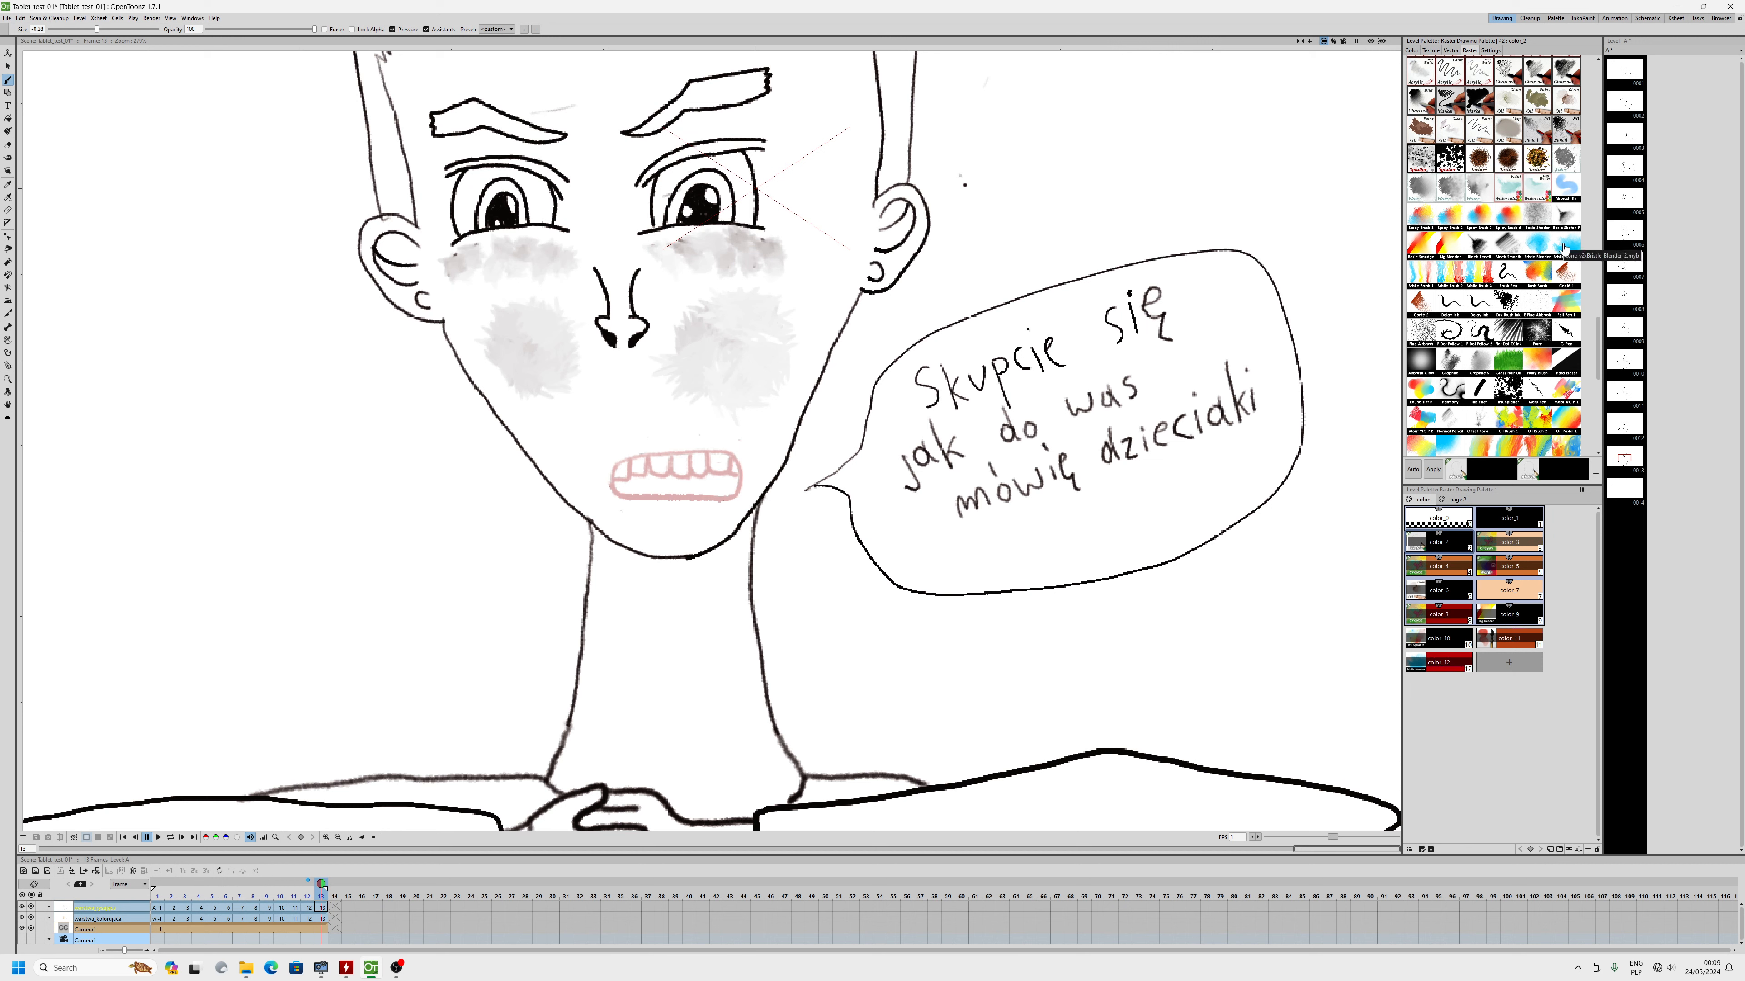
{"action": "left_click", "coordinate": [1491, 51]}
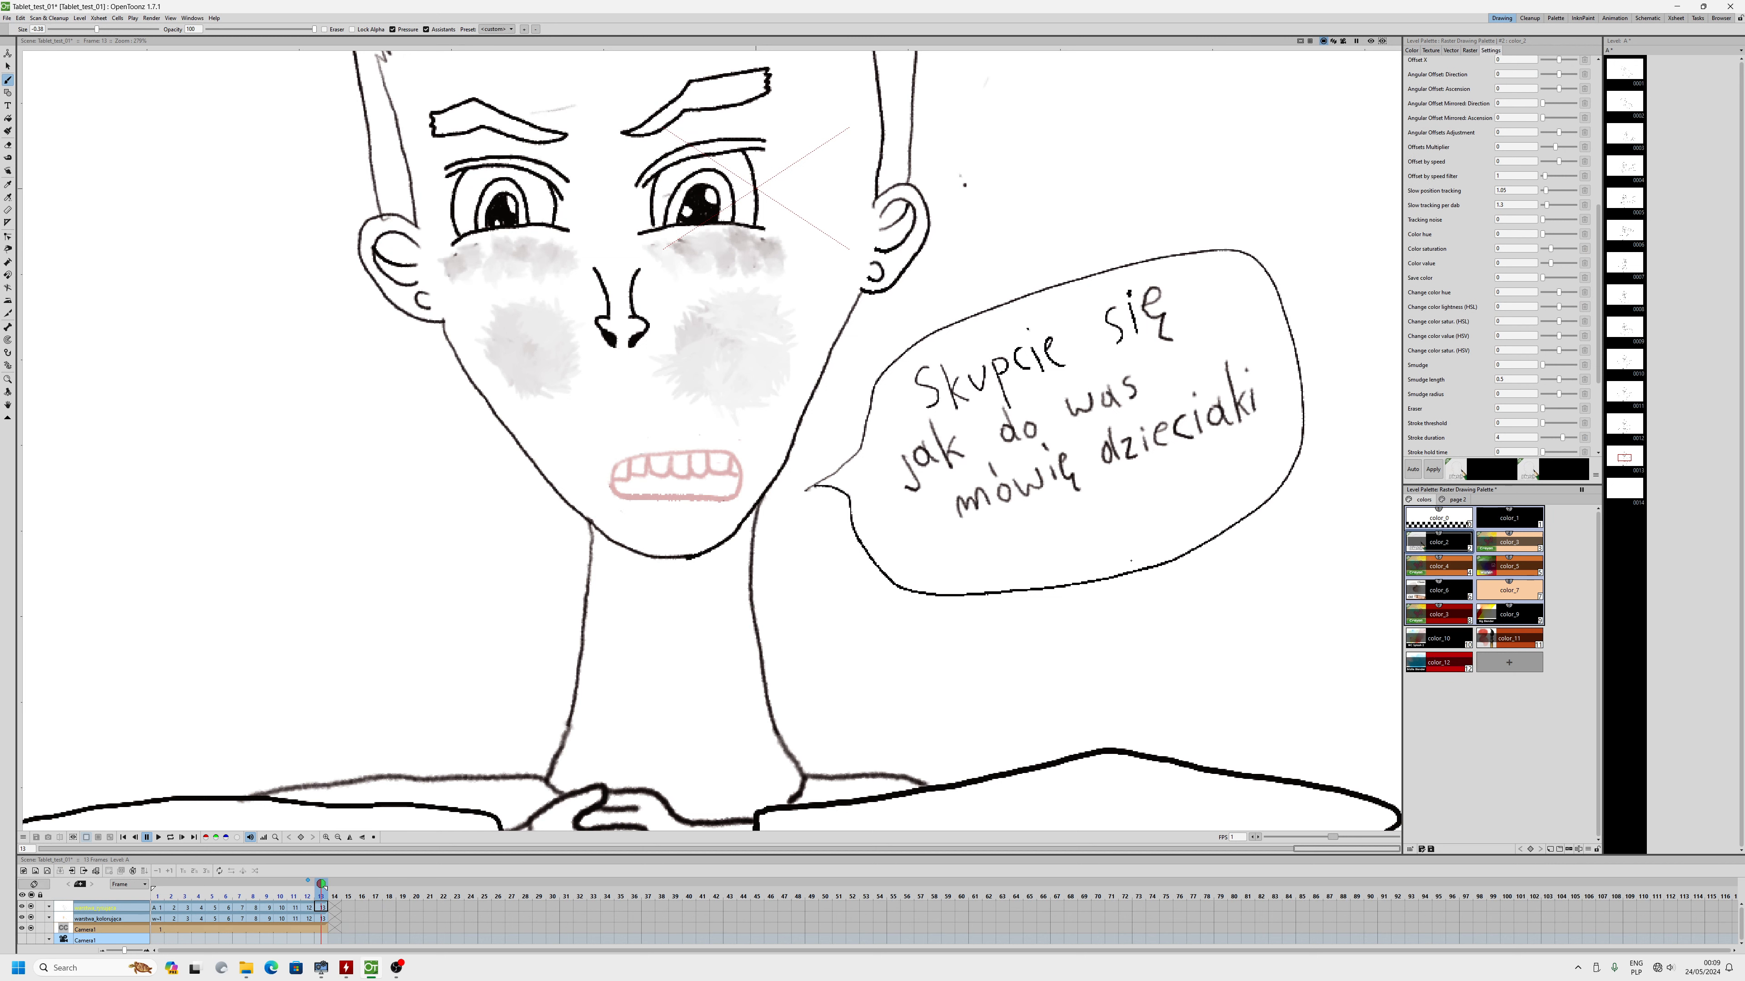
- Draw a closed, downturned mouth line over the onion skin of the previous frame's mouth in frame 13
{"action": "scroll", "coordinate": [656, 516], "scroll_direction": "up", "scroll_amount": 2}
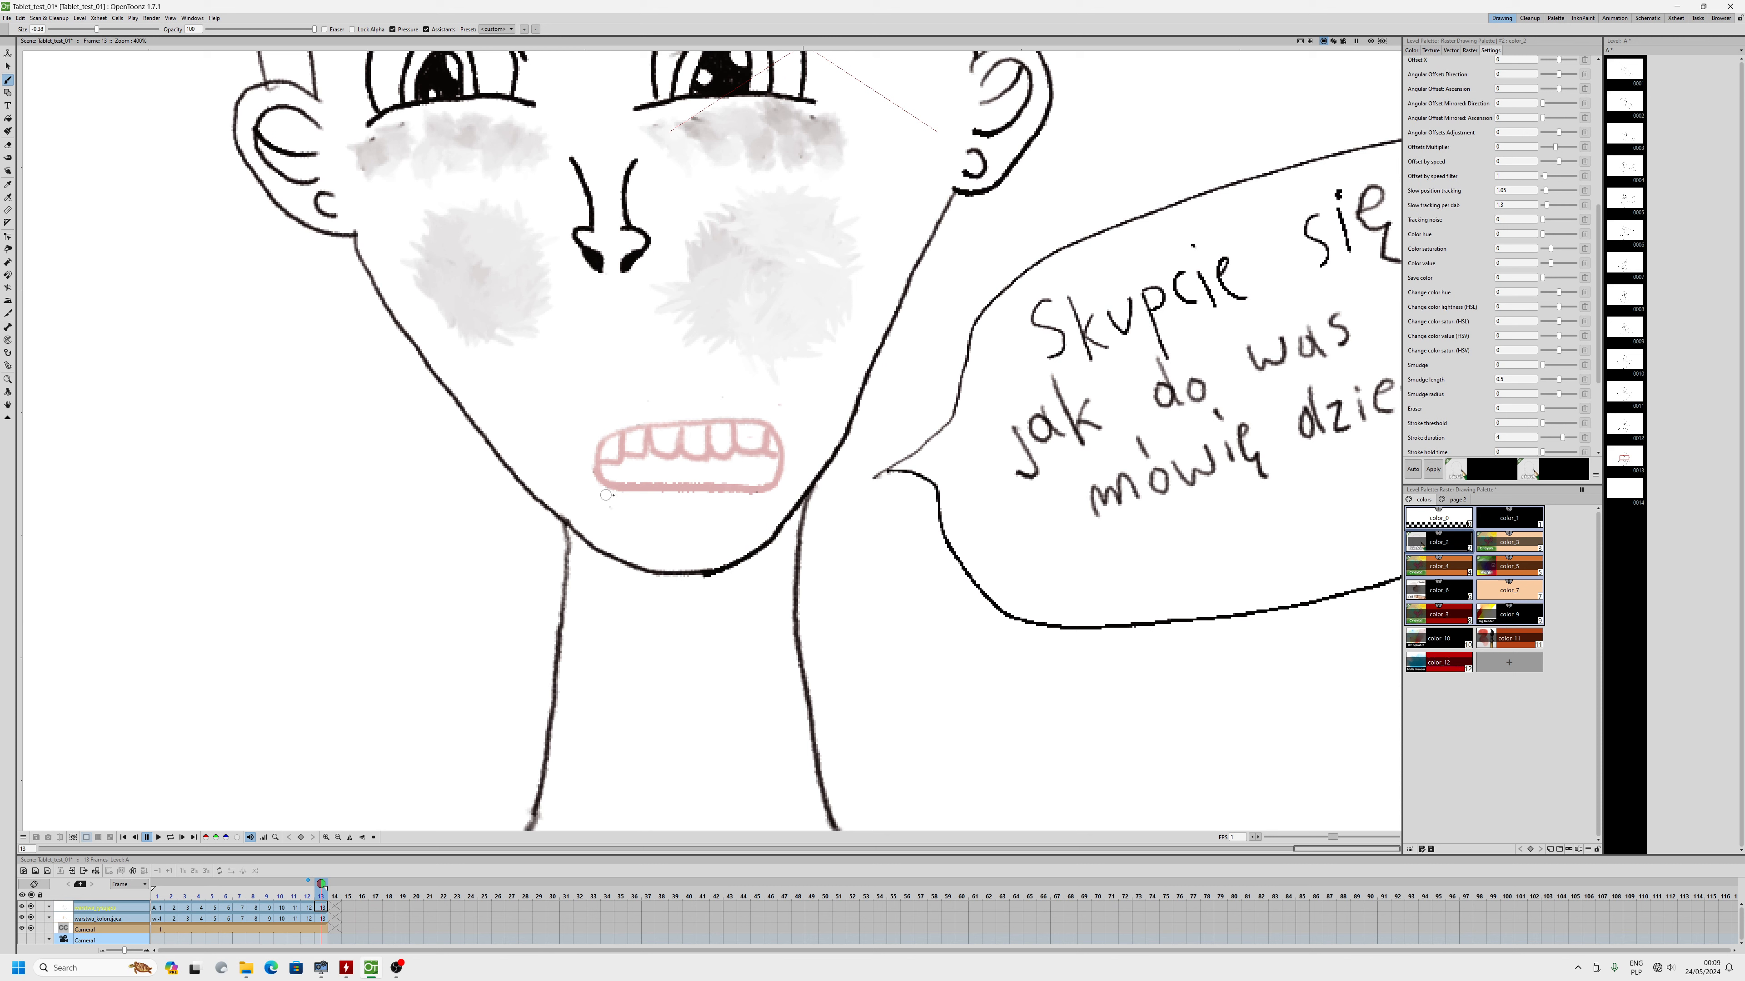
{"action": "mouse_move", "coordinate": [612, 495]}
{"action": "left_mouse_down"}
{"action": "mouse_move", "coordinate": [663, 465]}
{"action": "mouse_move", "coordinate": [745, 457]}
{"action": "mouse_move", "coordinate": [753, 481]}
{"action": "mouse_move", "coordinate": [745, 459]}
{"action": "mouse_move", "coordinate": [666, 461]}
{"action": "mouse_move", "coordinate": [609, 504]}
{"action": "left_mouse_up"}
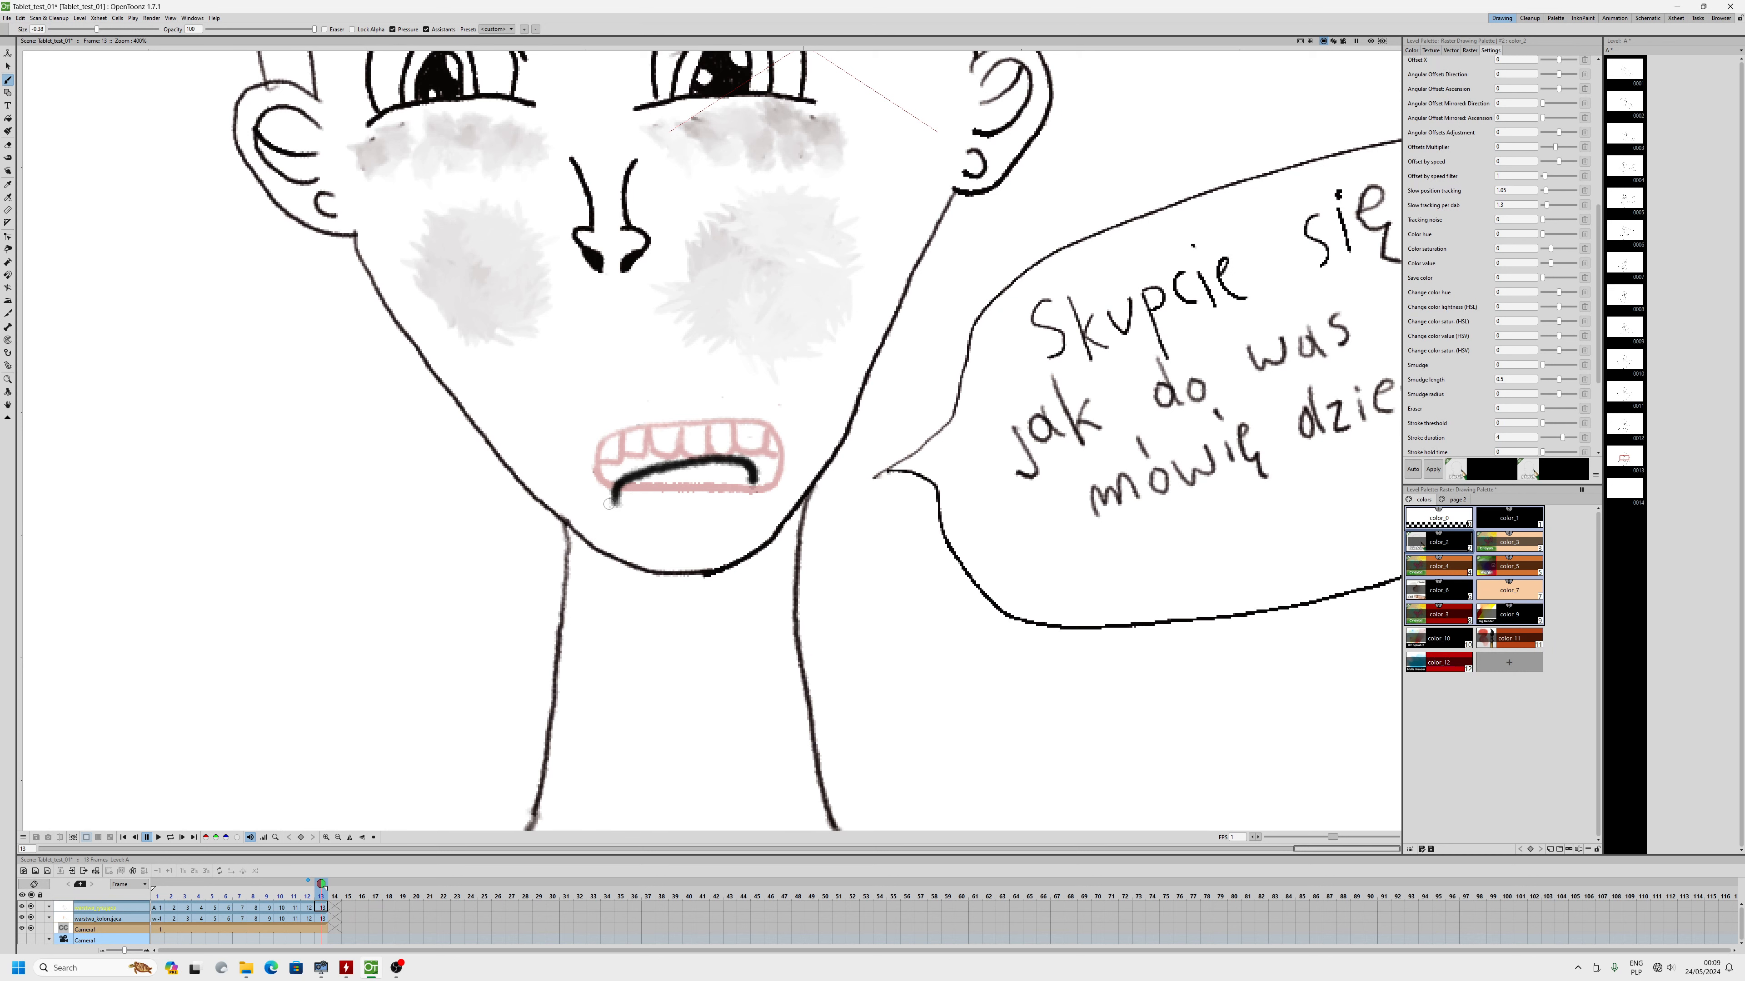
{"action": "scroll", "coordinate": [608, 504], "scroll_direction": "down", "scroll_amount": 6}
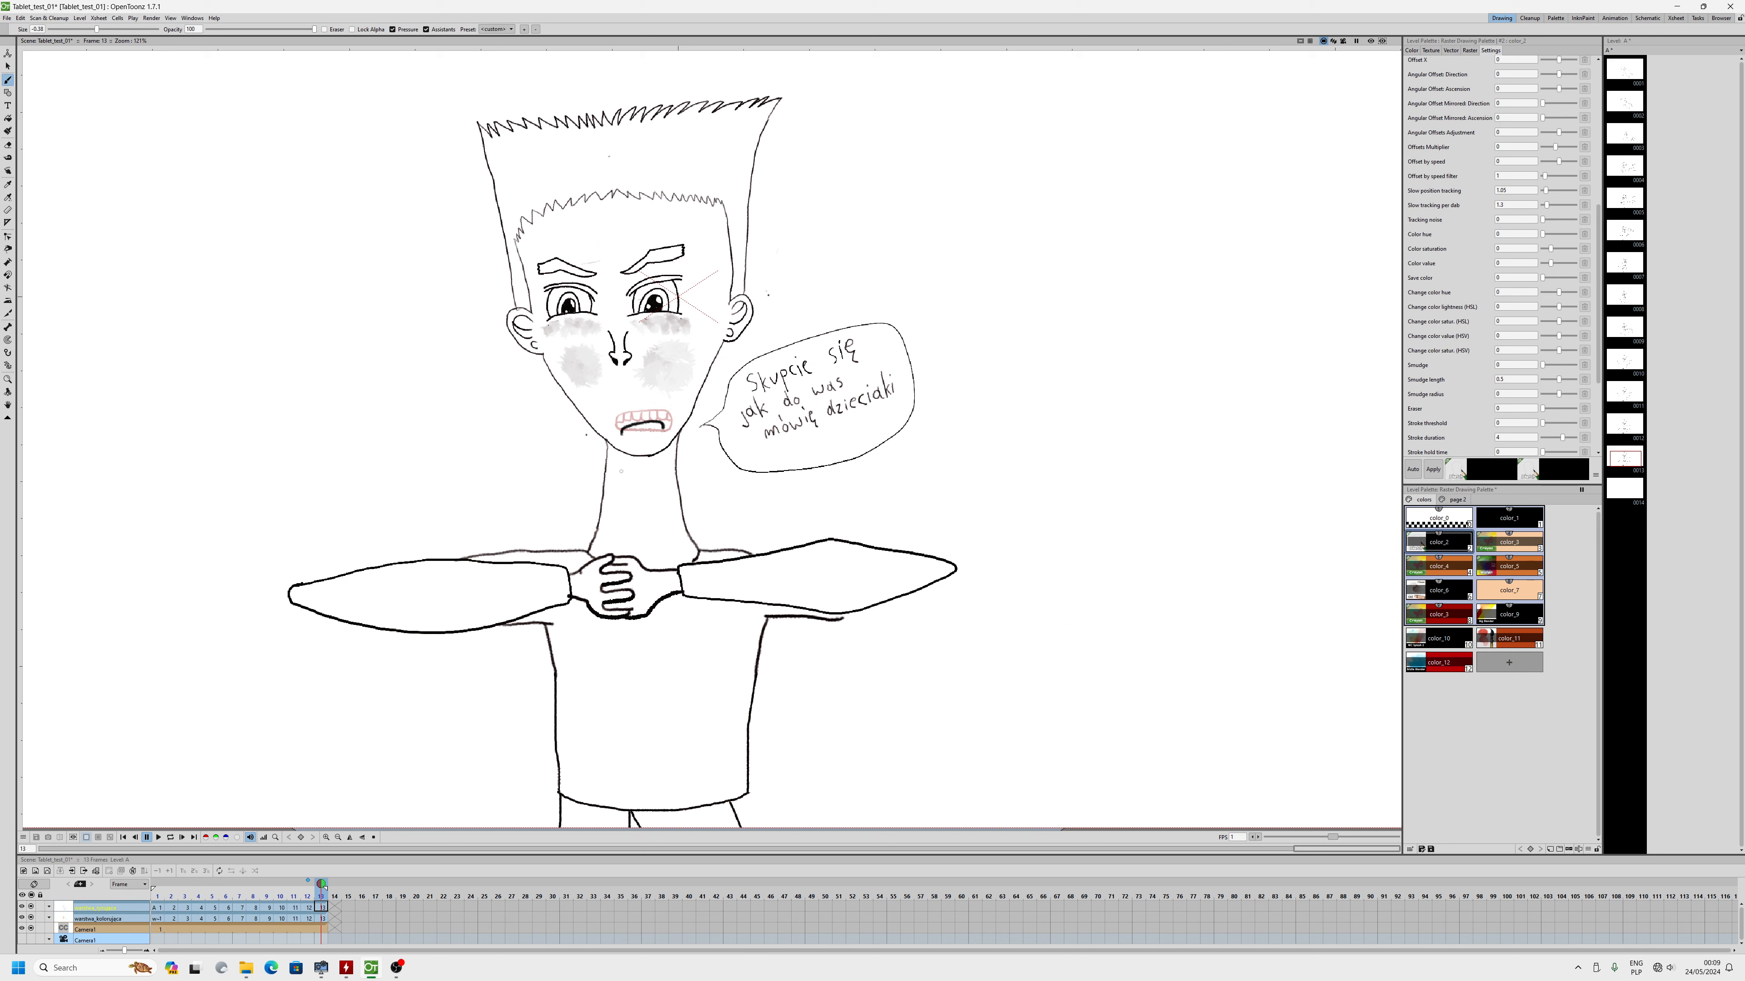
- Turn off the onion skin of frame 12 and flip through the uppermost level's drawings from frames 9 to 13
{"action": "left_click", "coordinate": [307, 881]}
{"action": "left_click", "coordinate": [308, 906]}
{"action": "left_click", "coordinate": [322, 908]}
{"action": "left_click", "coordinate": [310, 908]}
{"action": "left_click", "coordinate": [295, 908]}
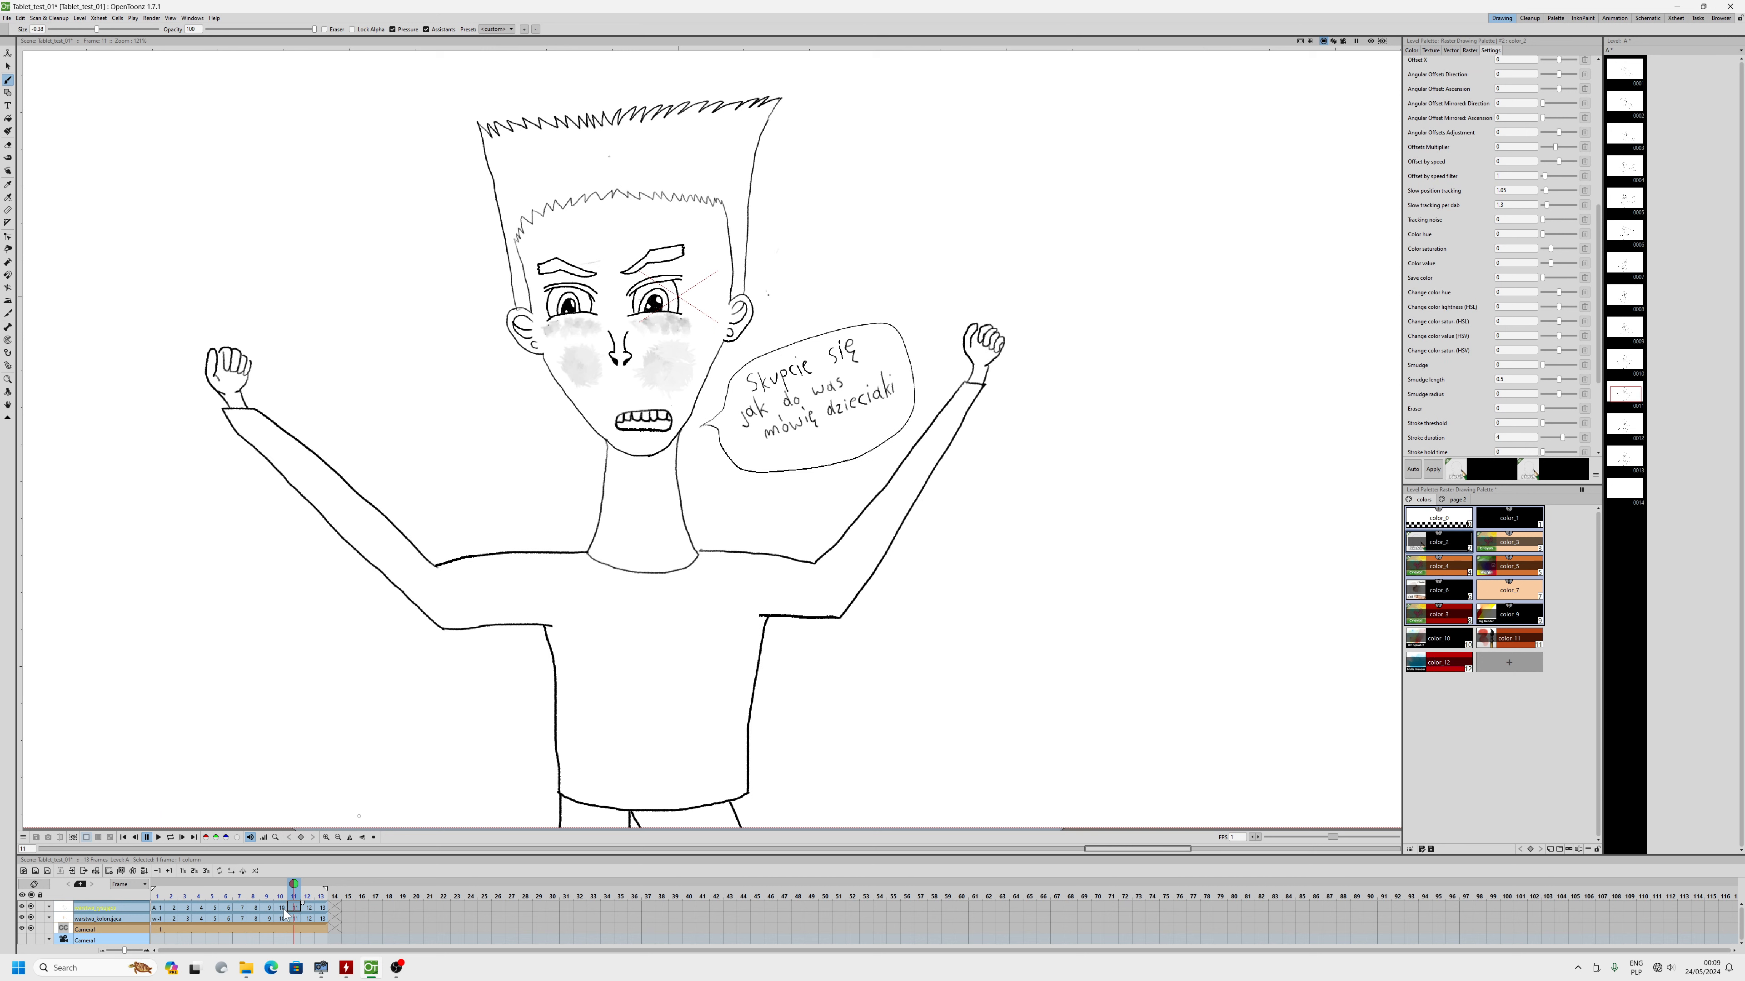
{"action": "left_click", "coordinate": [282, 908]}
{"action": "left_click", "coordinate": [269, 909]}
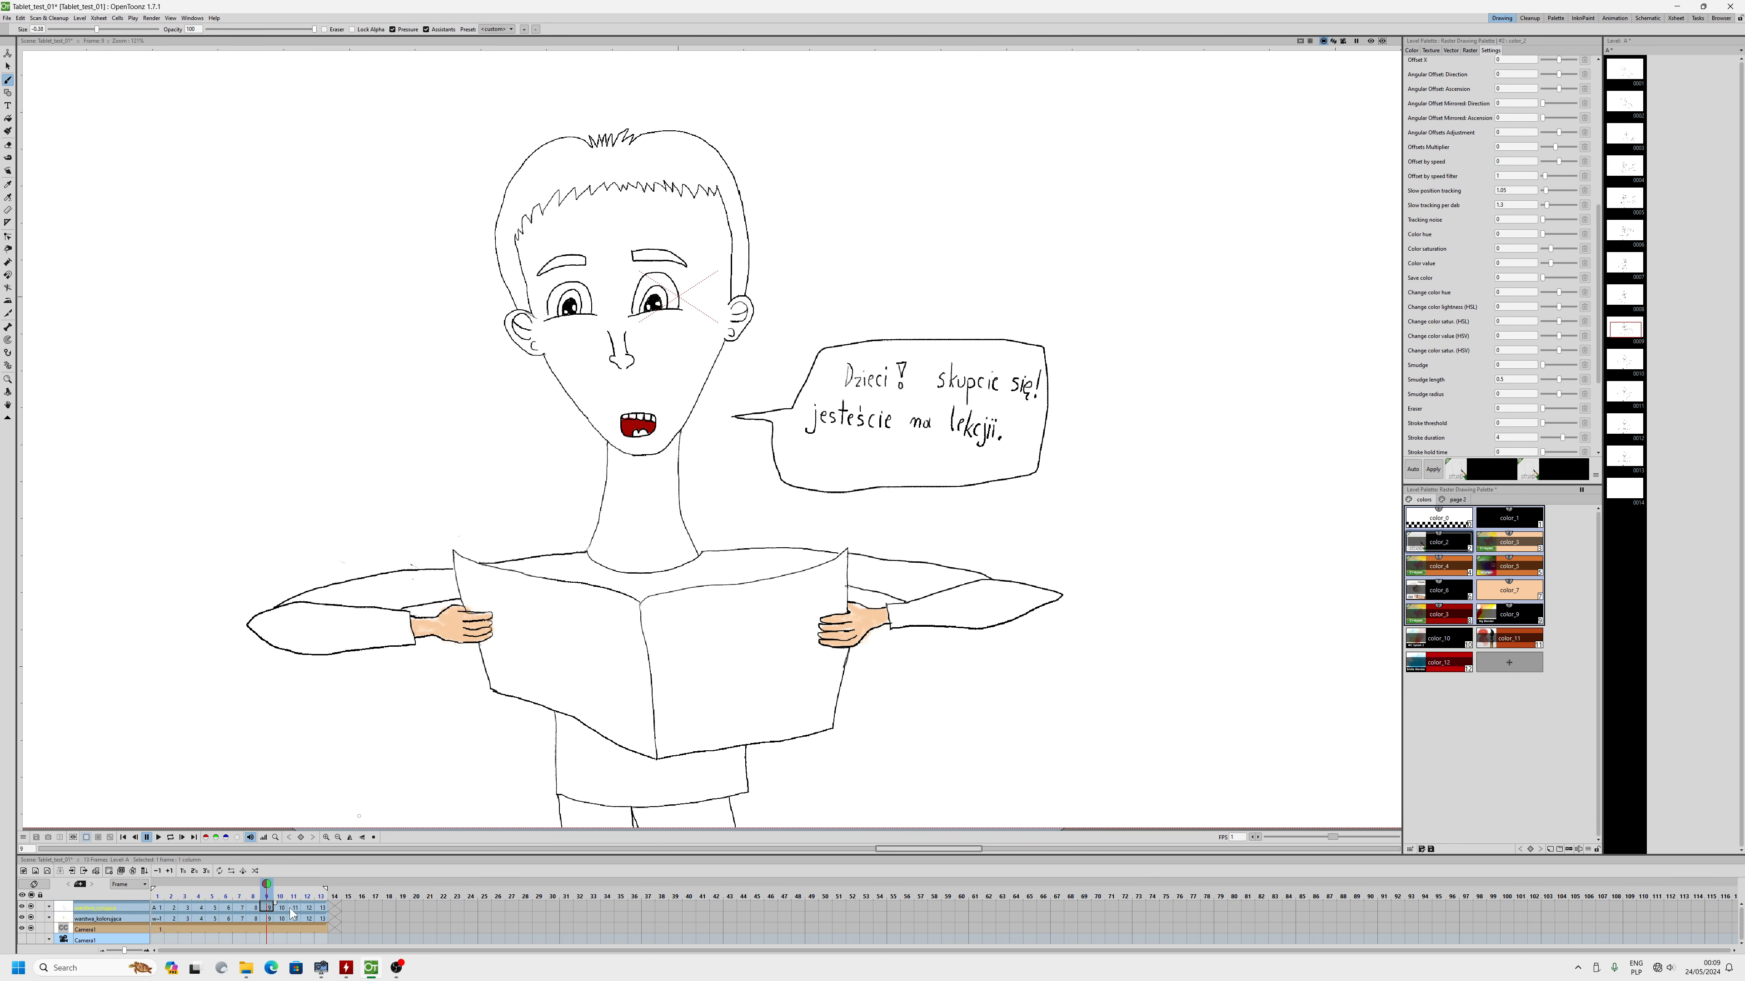
{"action": "left_click", "coordinate": [292, 909]}
{"action": "left_click", "coordinate": [307, 907]}
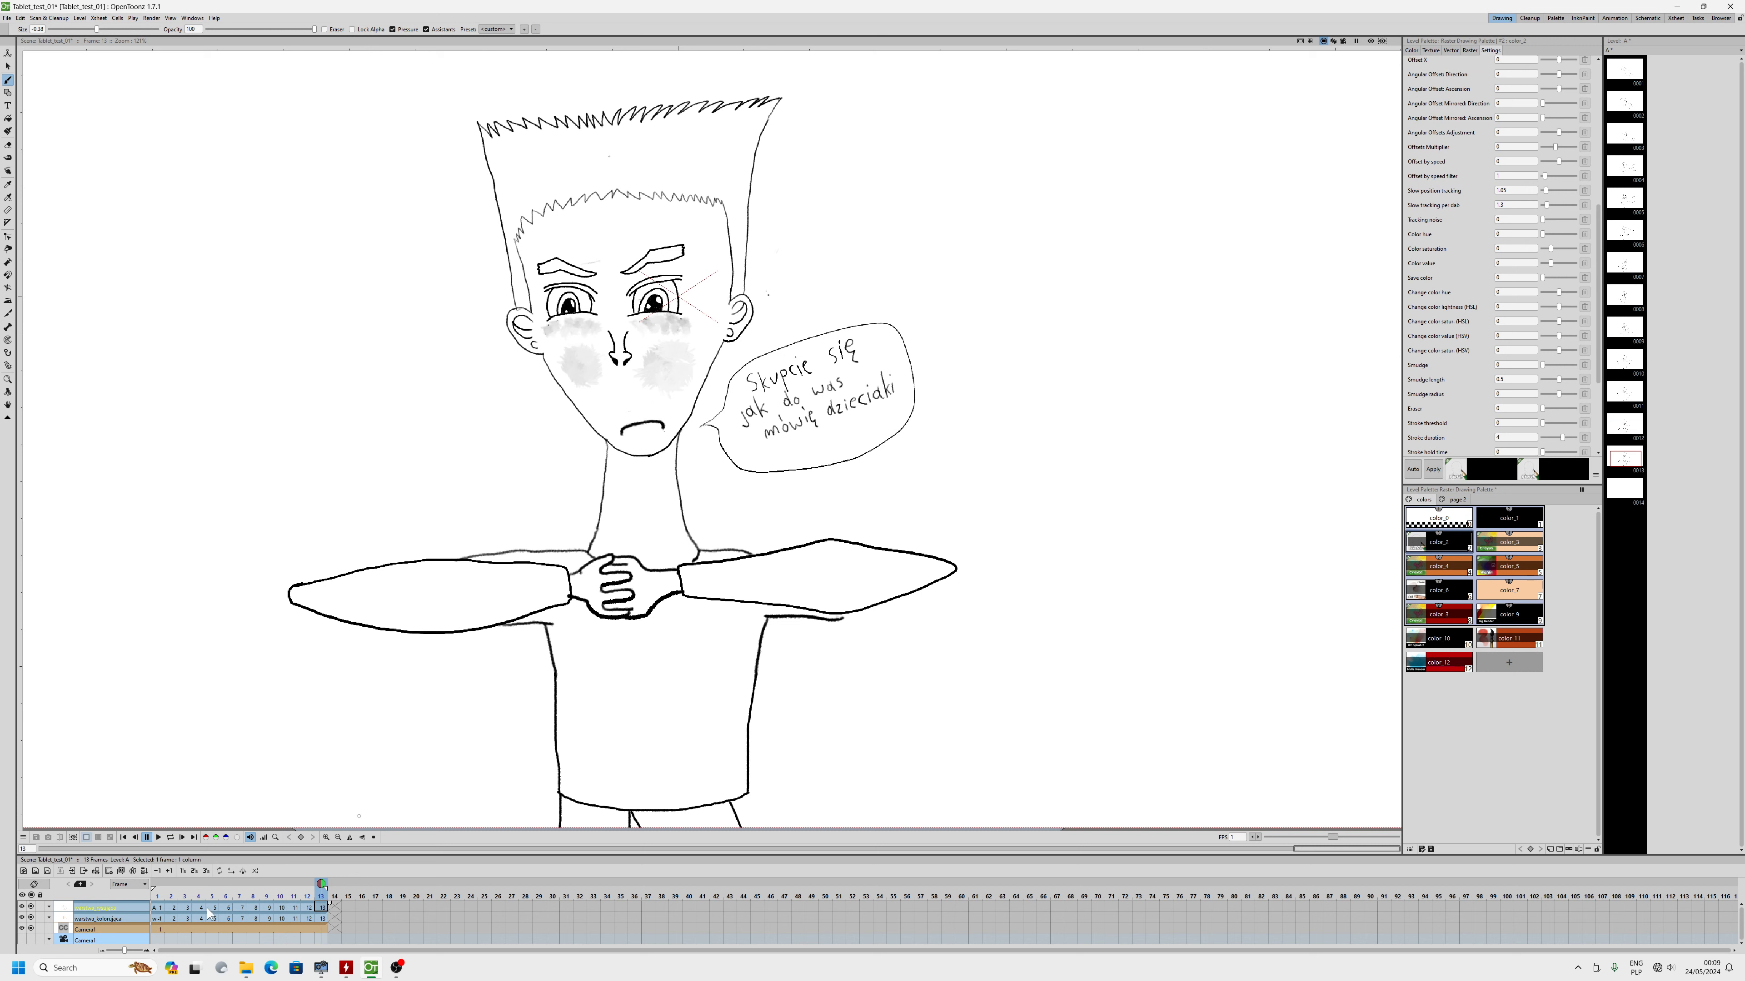
- Show the first frame and save the scene with all its levels
{"action": "left_click", "coordinate": [158, 908]}
{"action": "scroll", "coordinate": [332, 402], "scroll_direction": "down", "scroll_amount": 2}
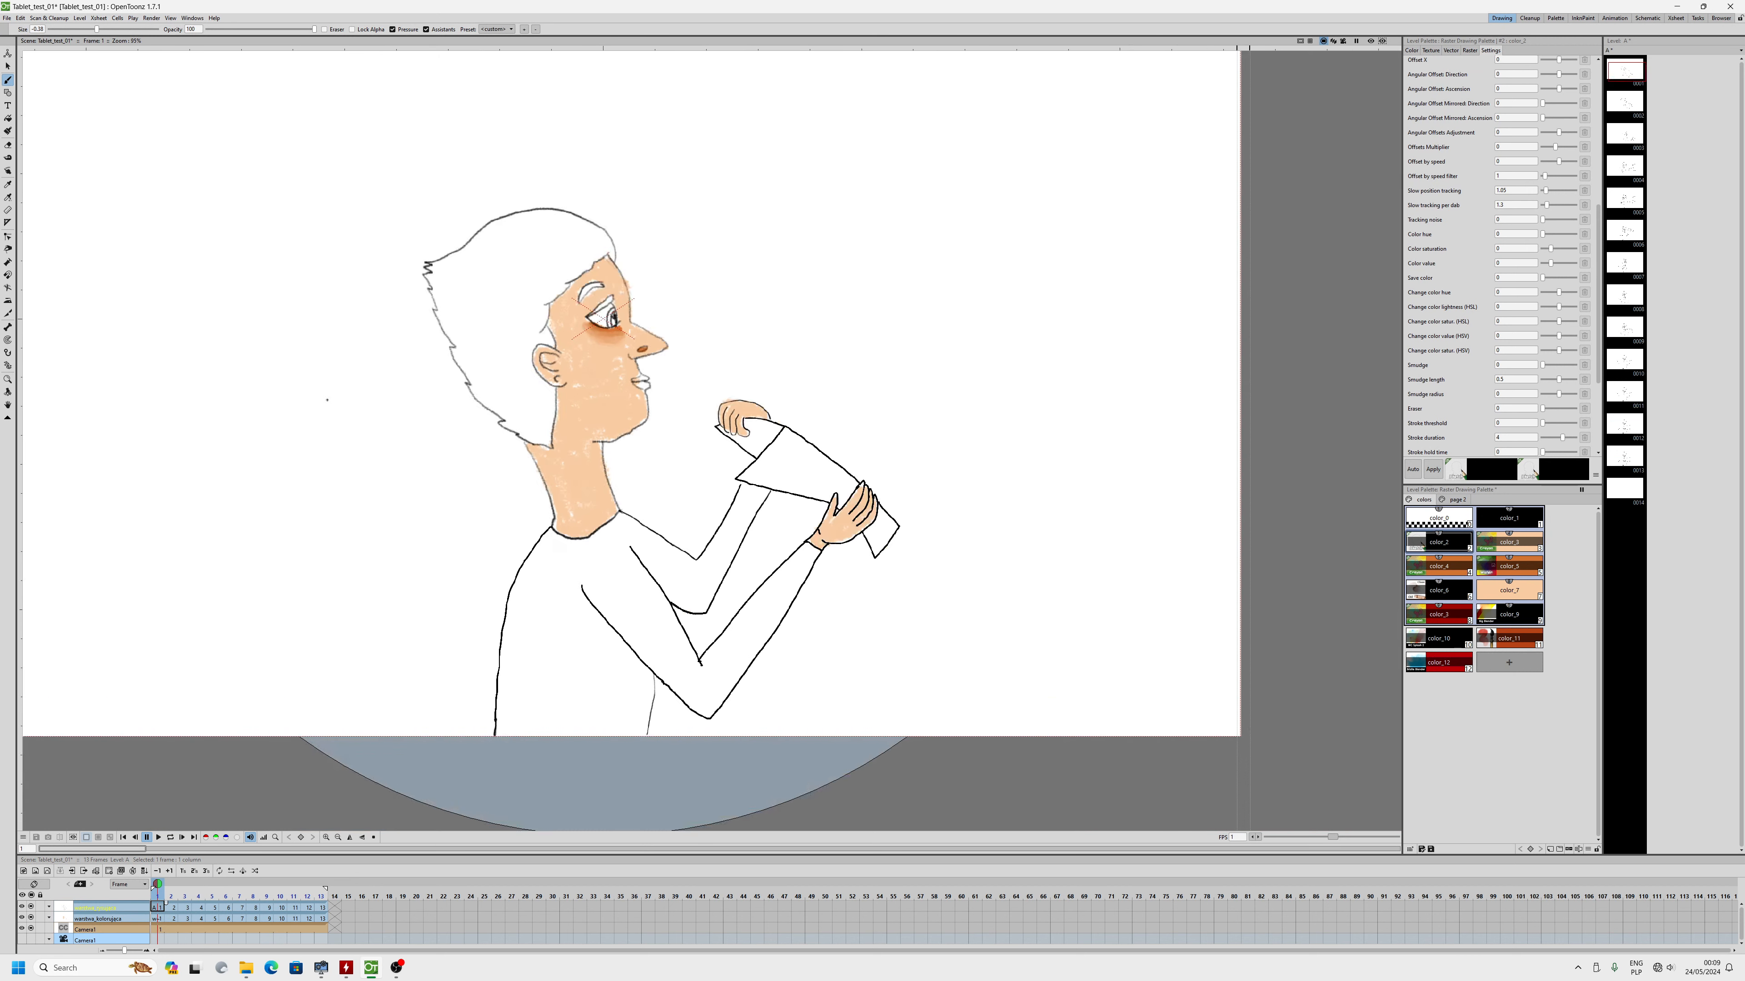
{"action": "left_click", "coordinate": [7, 18]}
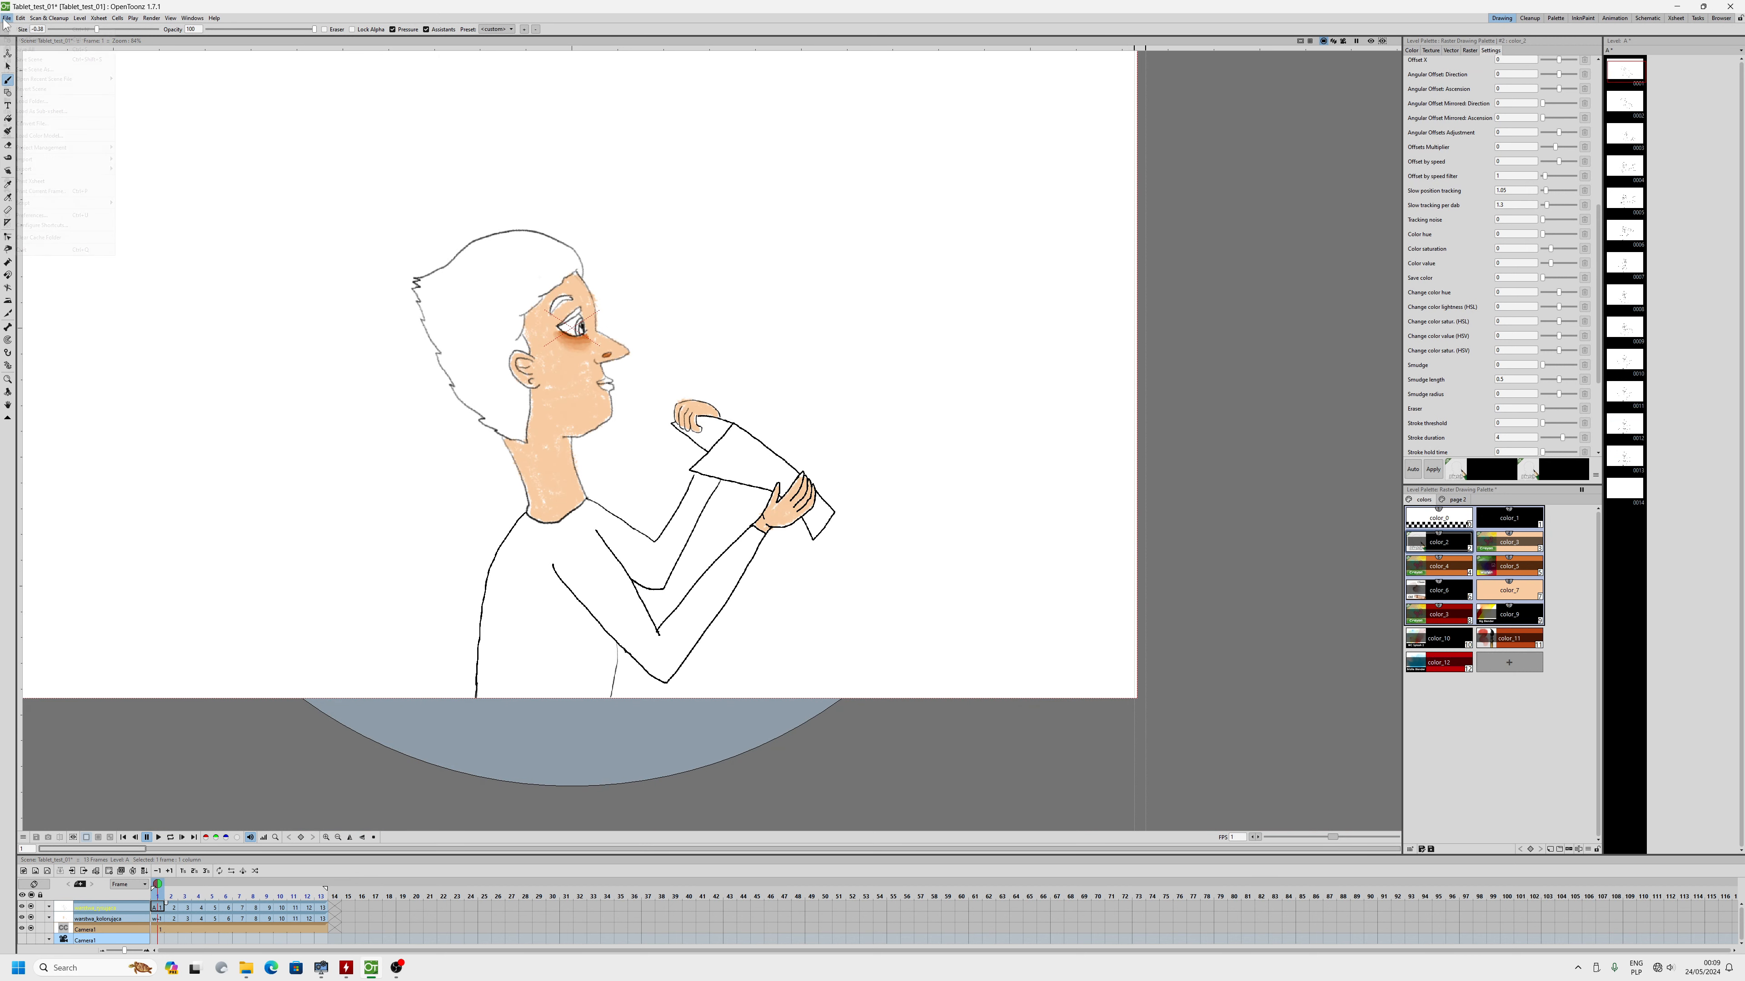
{"action": "left_click", "coordinate": [44, 59]}
{"action": "key", "text": "ctrl+s"}
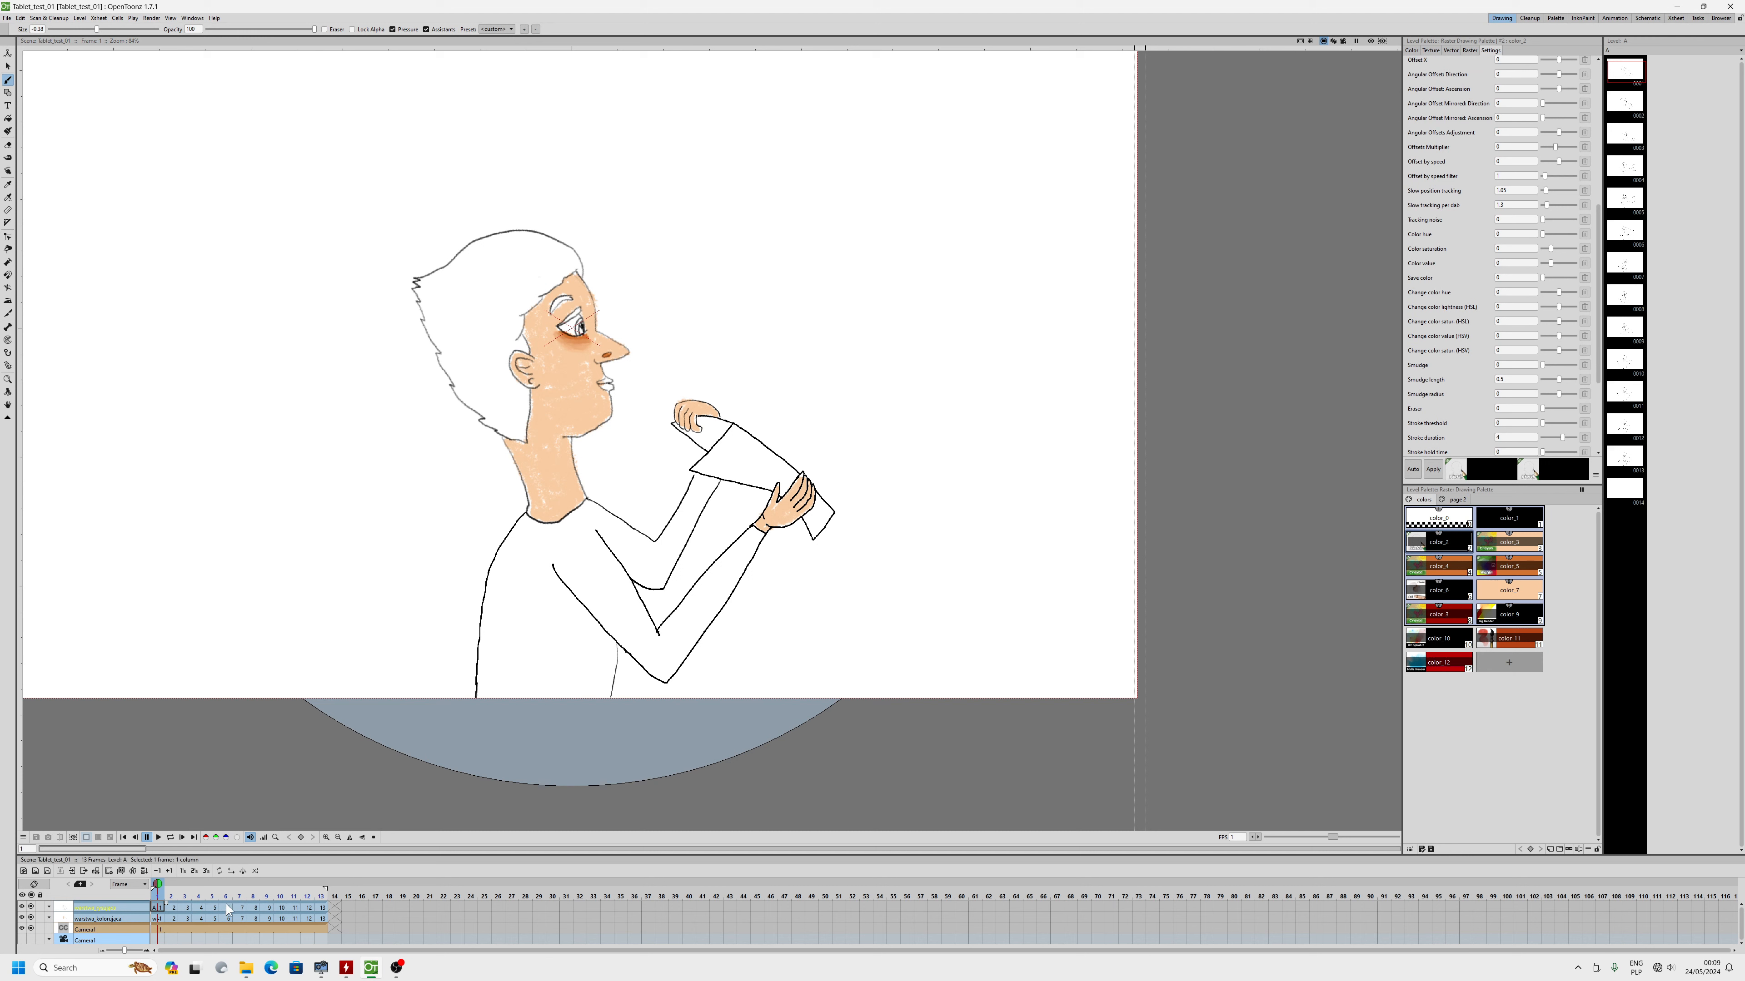
- Compare the uppermost level's drawings at frames 11, 12 and 13 by flipping between them
{"action": "left_click", "coordinate": [320, 907]}
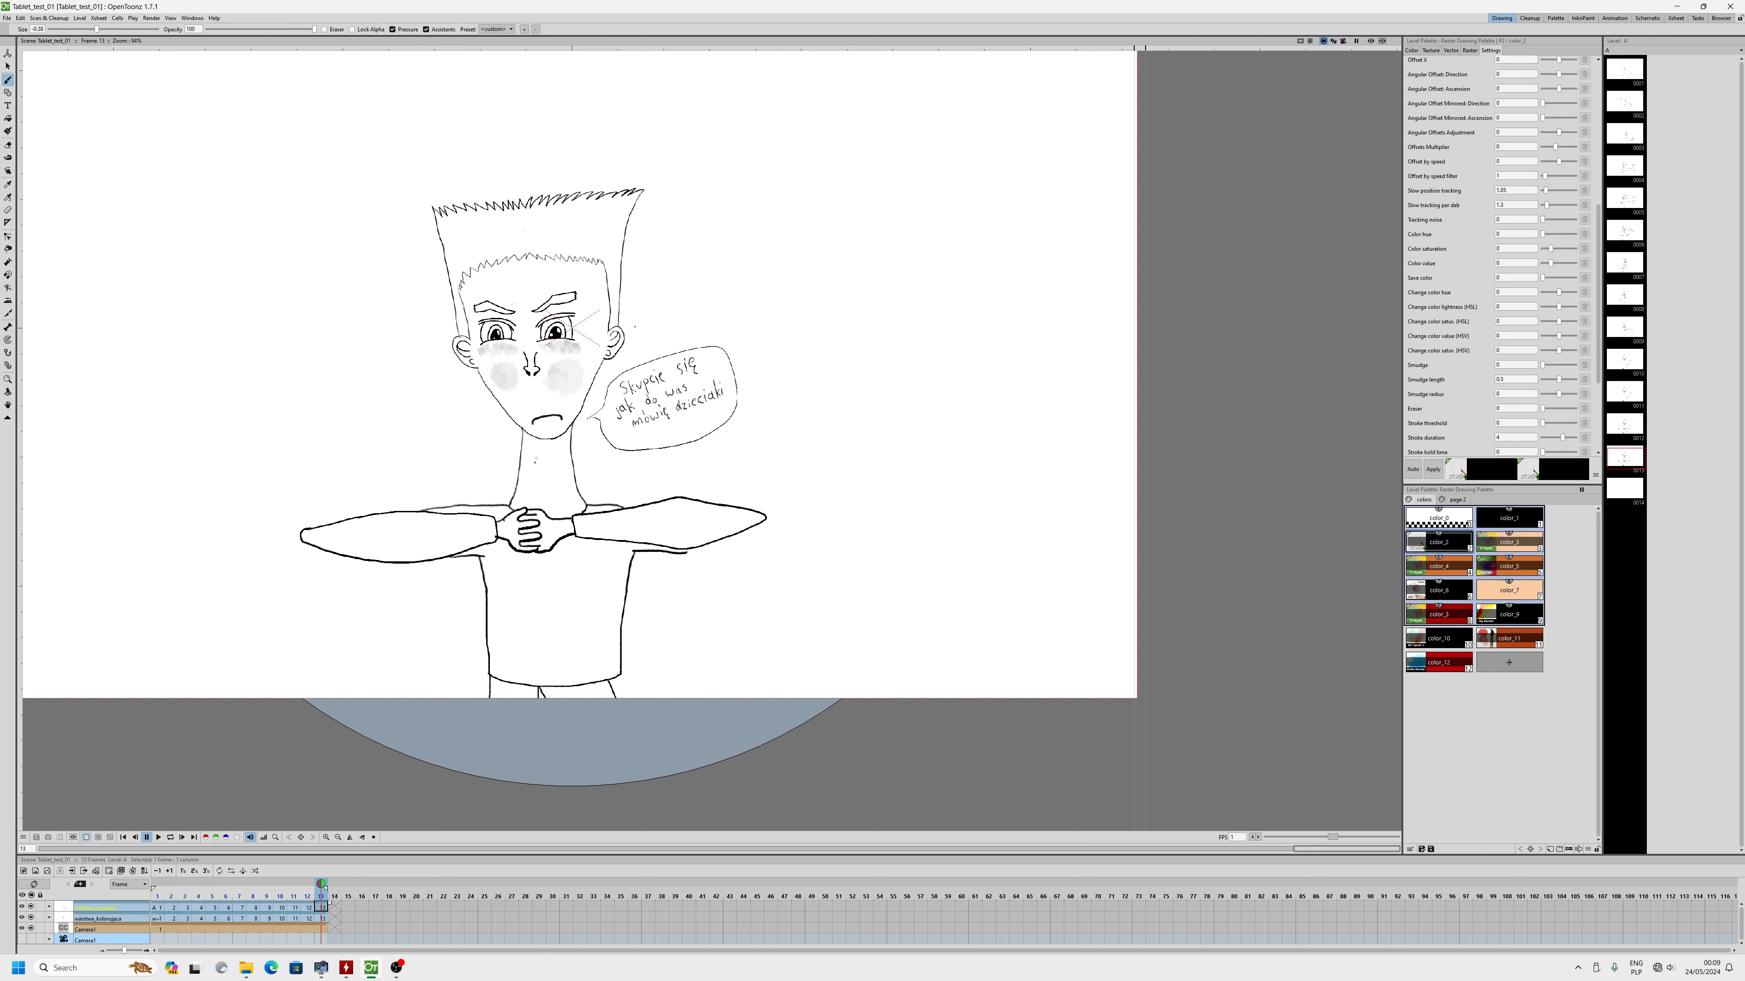
{"action": "scroll", "coordinate": [535, 461], "scroll_direction": "up", "scroll_amount": 3}
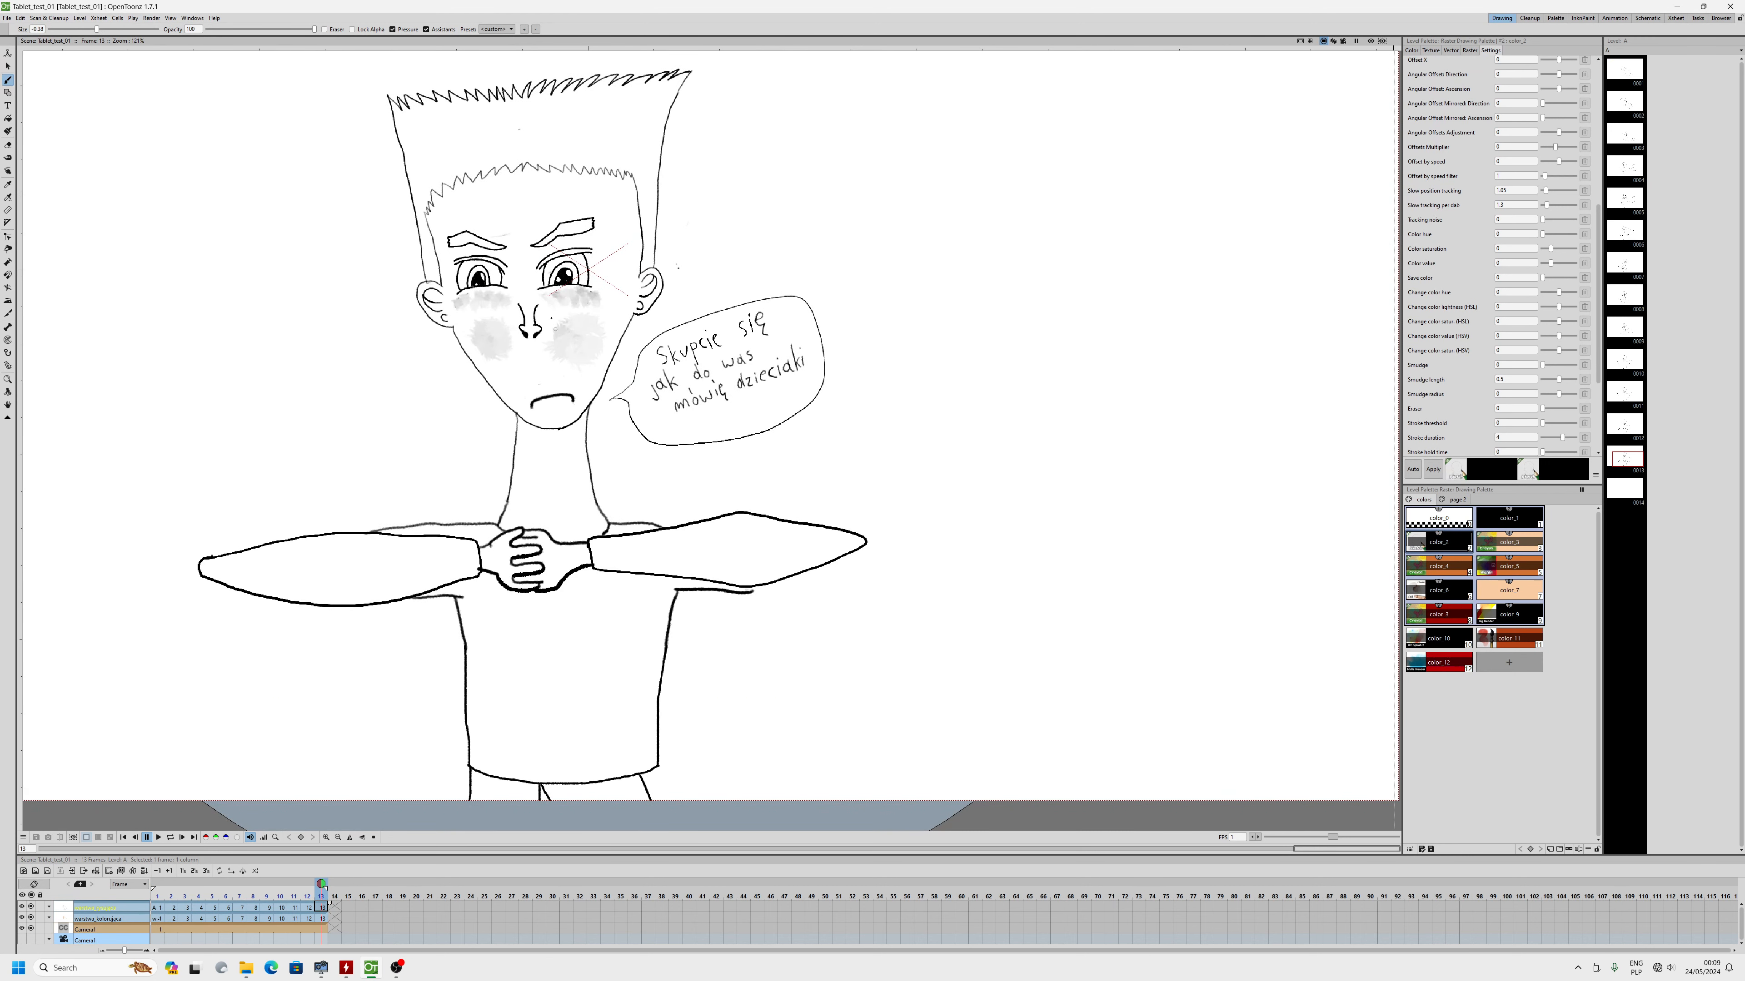
{"action": "scroll", "coordinate": [540, 372], "scroll_direction": "up", "scroll_amount": 1}
{"action": "left_click", "coordinate": [309, 909]}
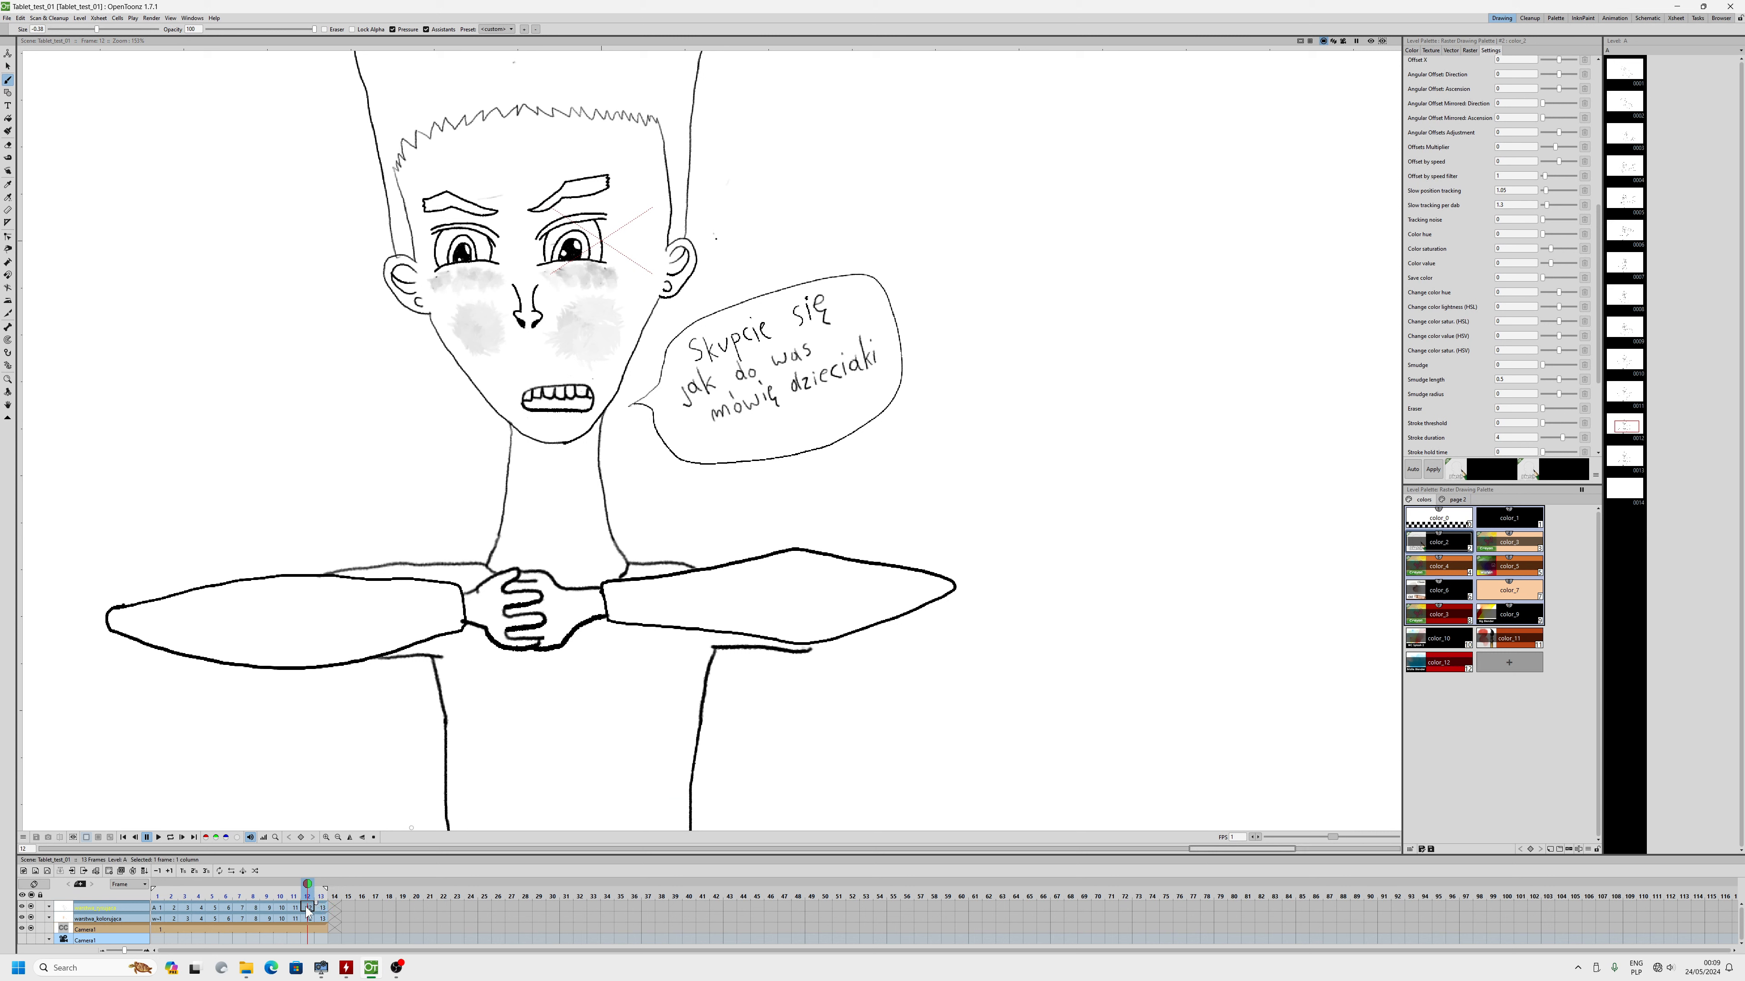
{"action": "left_click", "coordinate": [322, 909]}
{"action": "left_click", "coordinate": [309, 908]}
{"action": "left_click", "coordinate": [295, 908]}
{"action": "left_click", "coordinate": [322, 909]}
{"action": "right_click", "coordinate": [325, 912]}
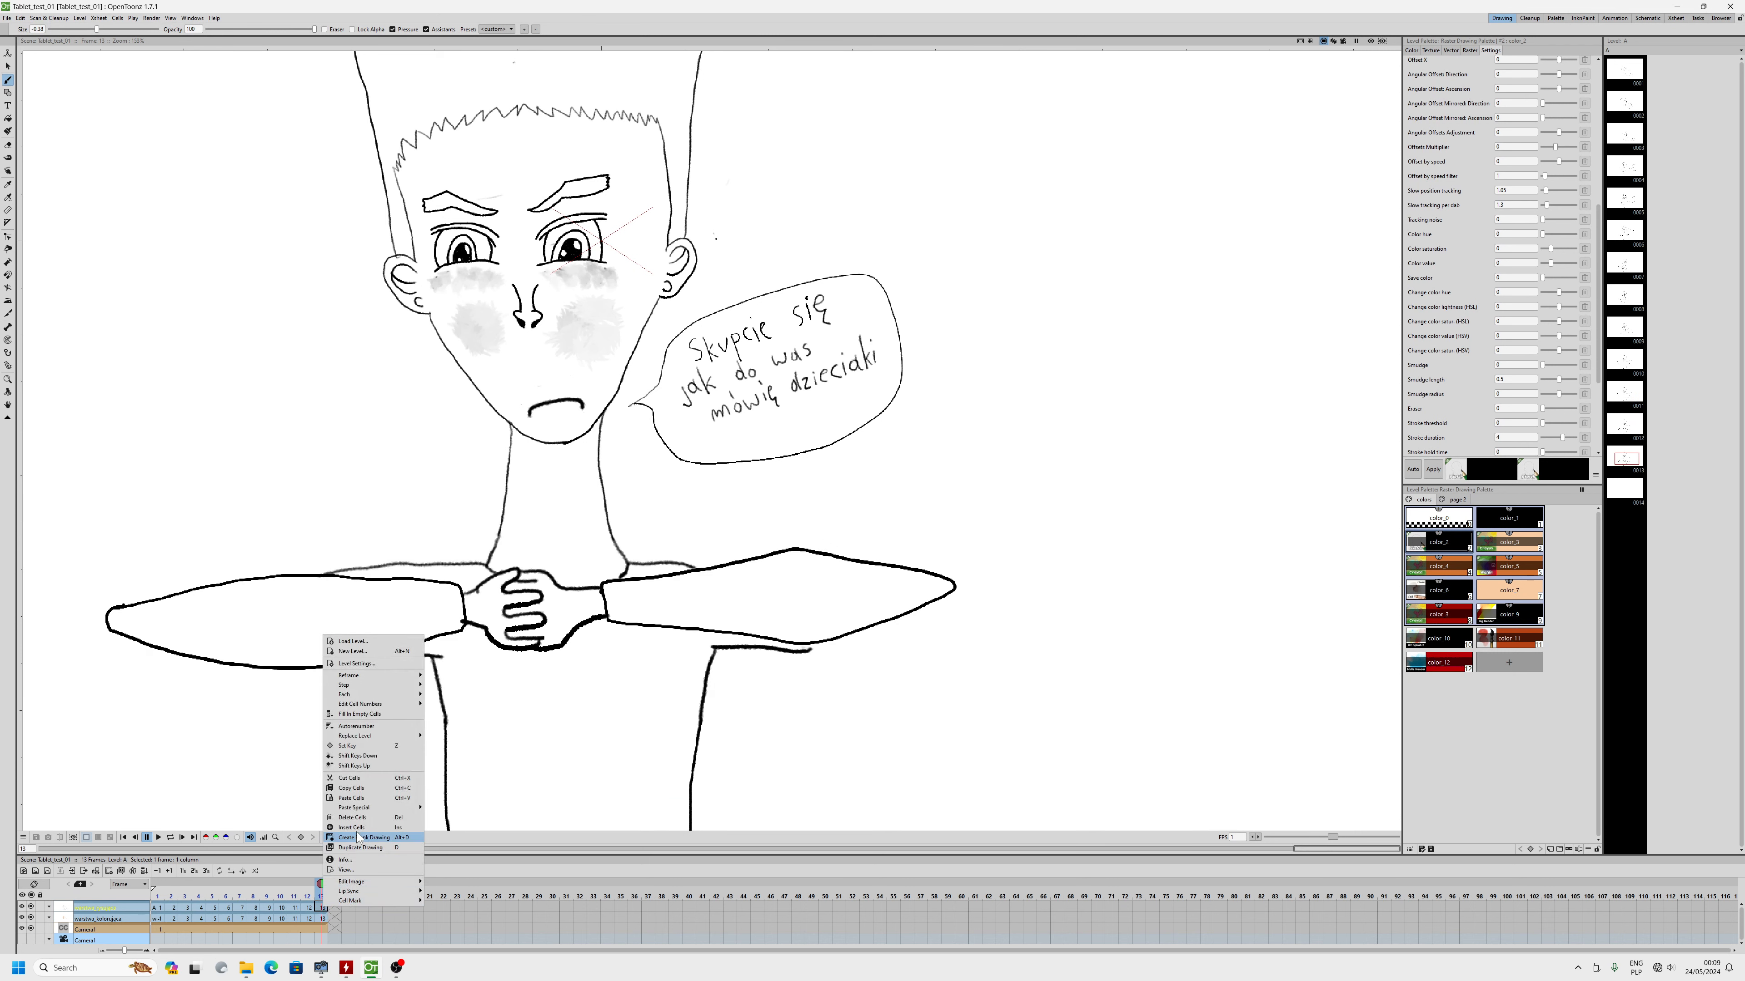
{"action": "left_click", "coordinate": [307, 909]}
{"action": "left_click", "coordinate": [322, 910]}
{"action": "left_click", "coordinate": [308, 909]}
{"action": "left_click", "coordinate": [321, 909]}
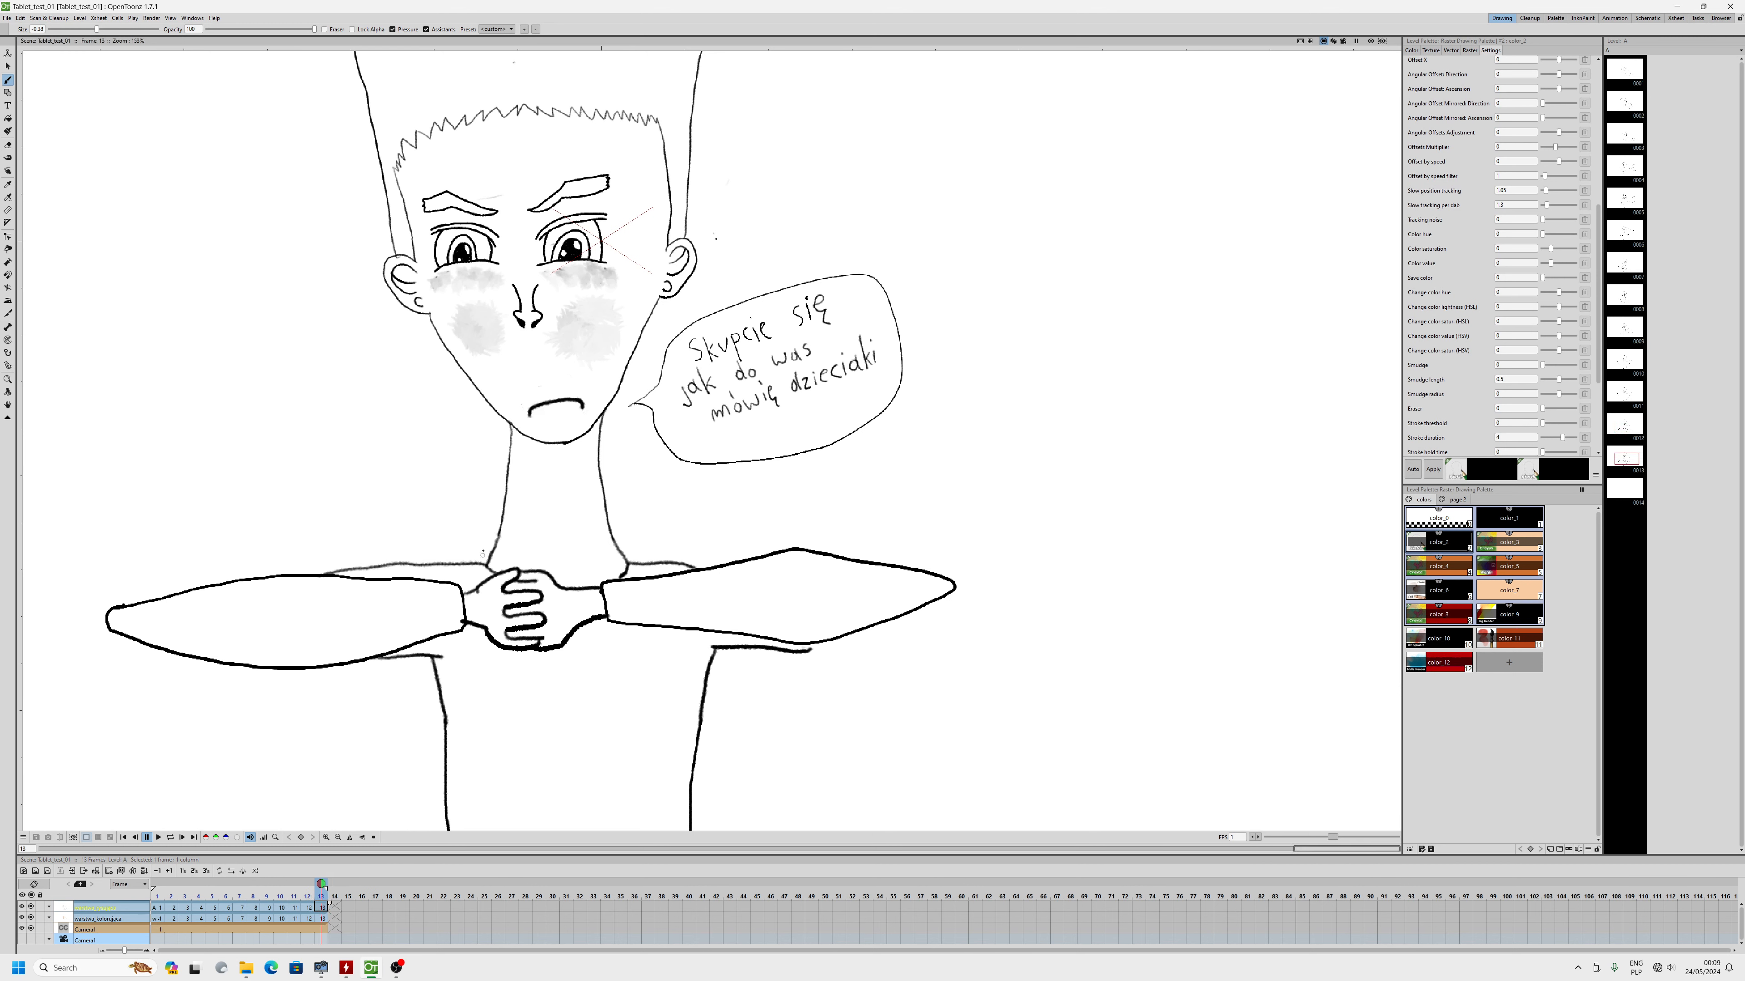
- Turn the onion skin of frame 13 on at the empty frame 14 and off again
{"action": "right_click", "coordinate": [333, 912]}
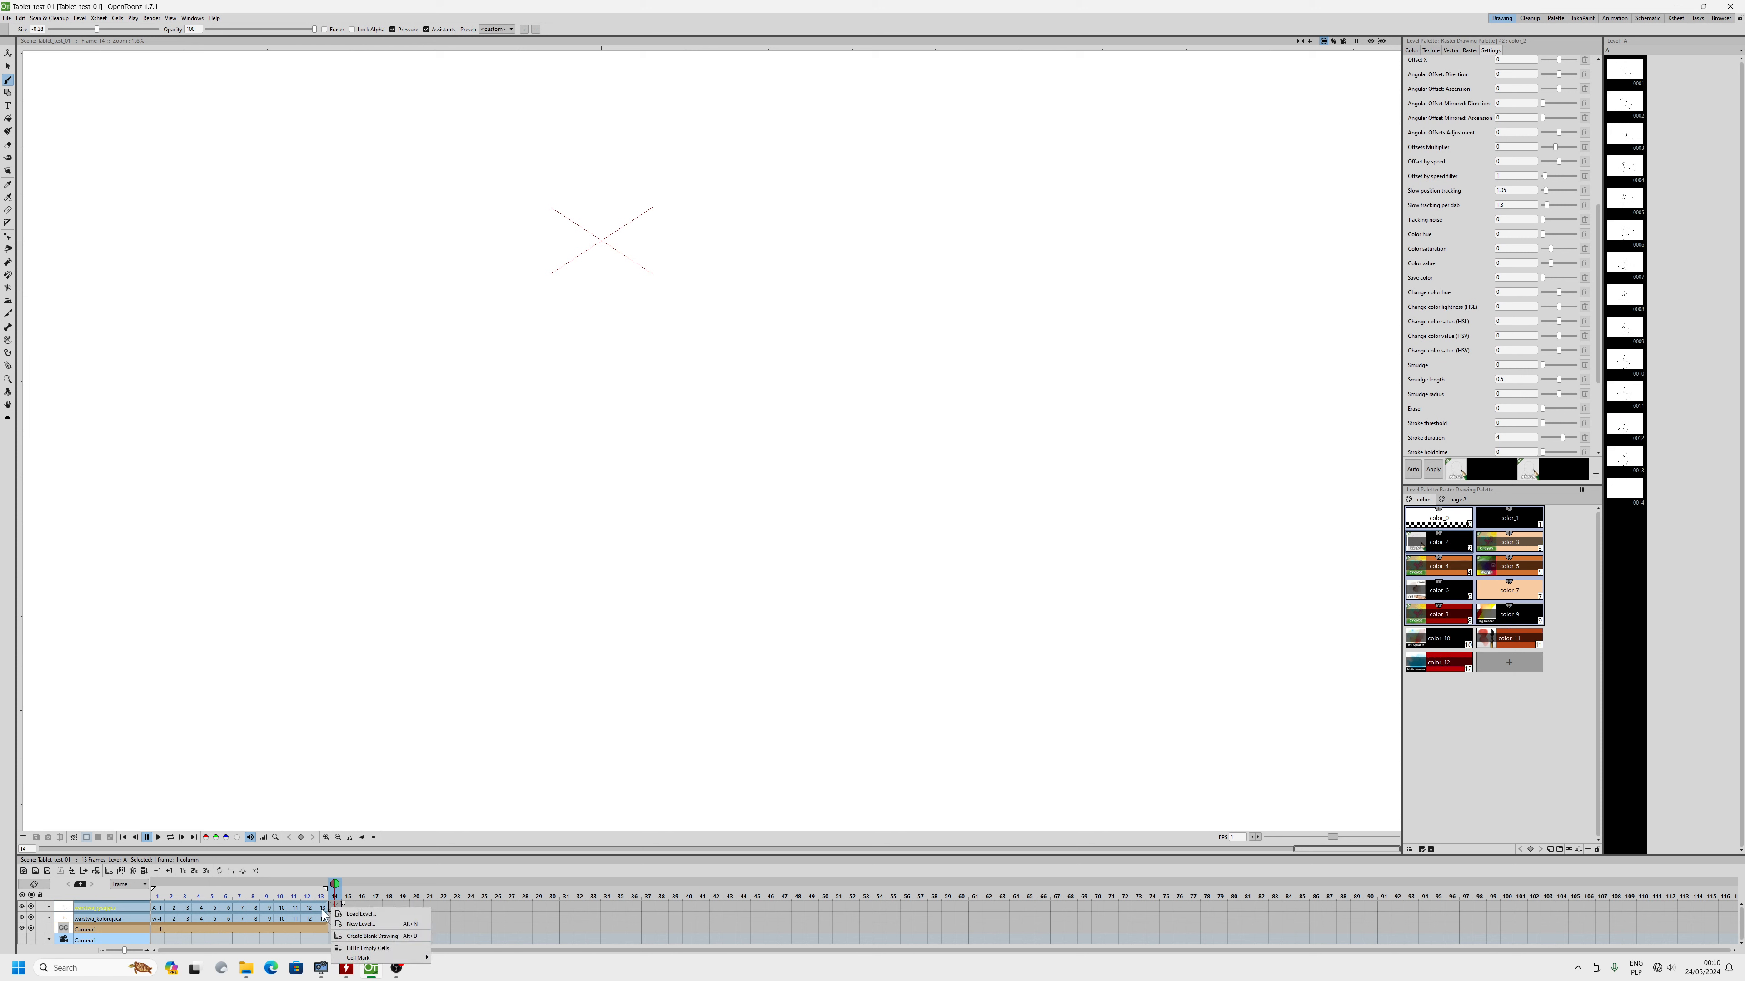
{"action": "left_click", "coordinate": [331, 883]}
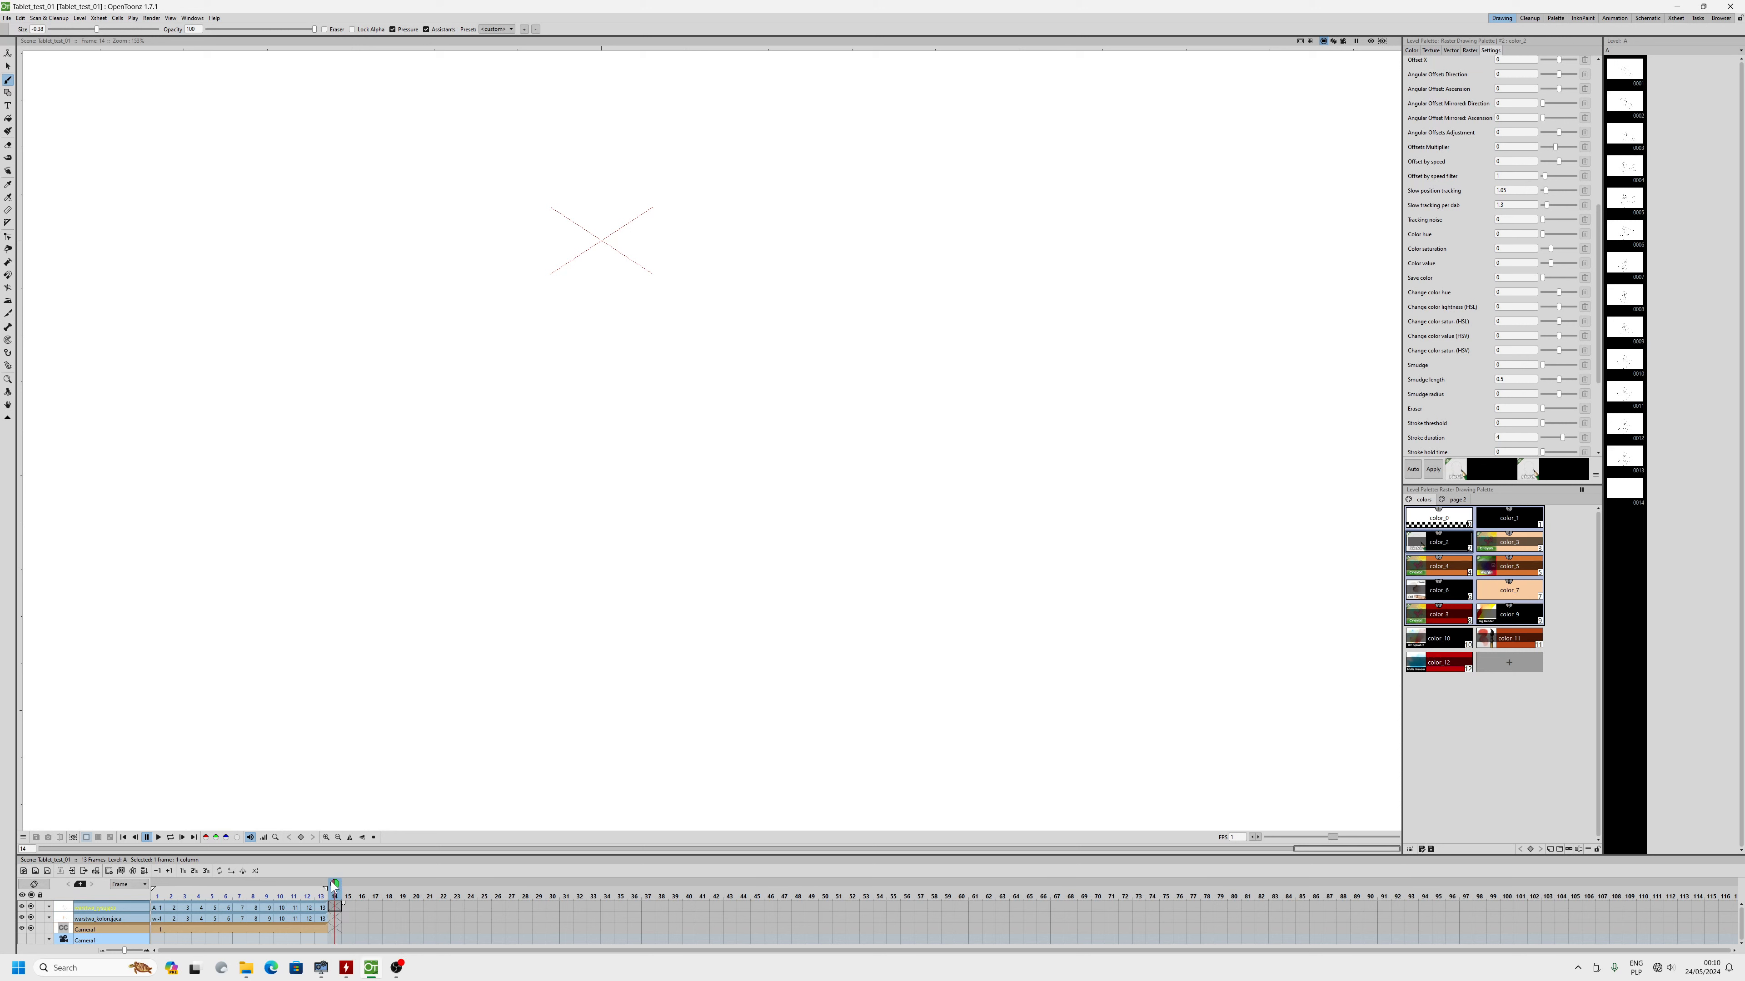
{"action": "left_click", "coordinate": [320, 885]}
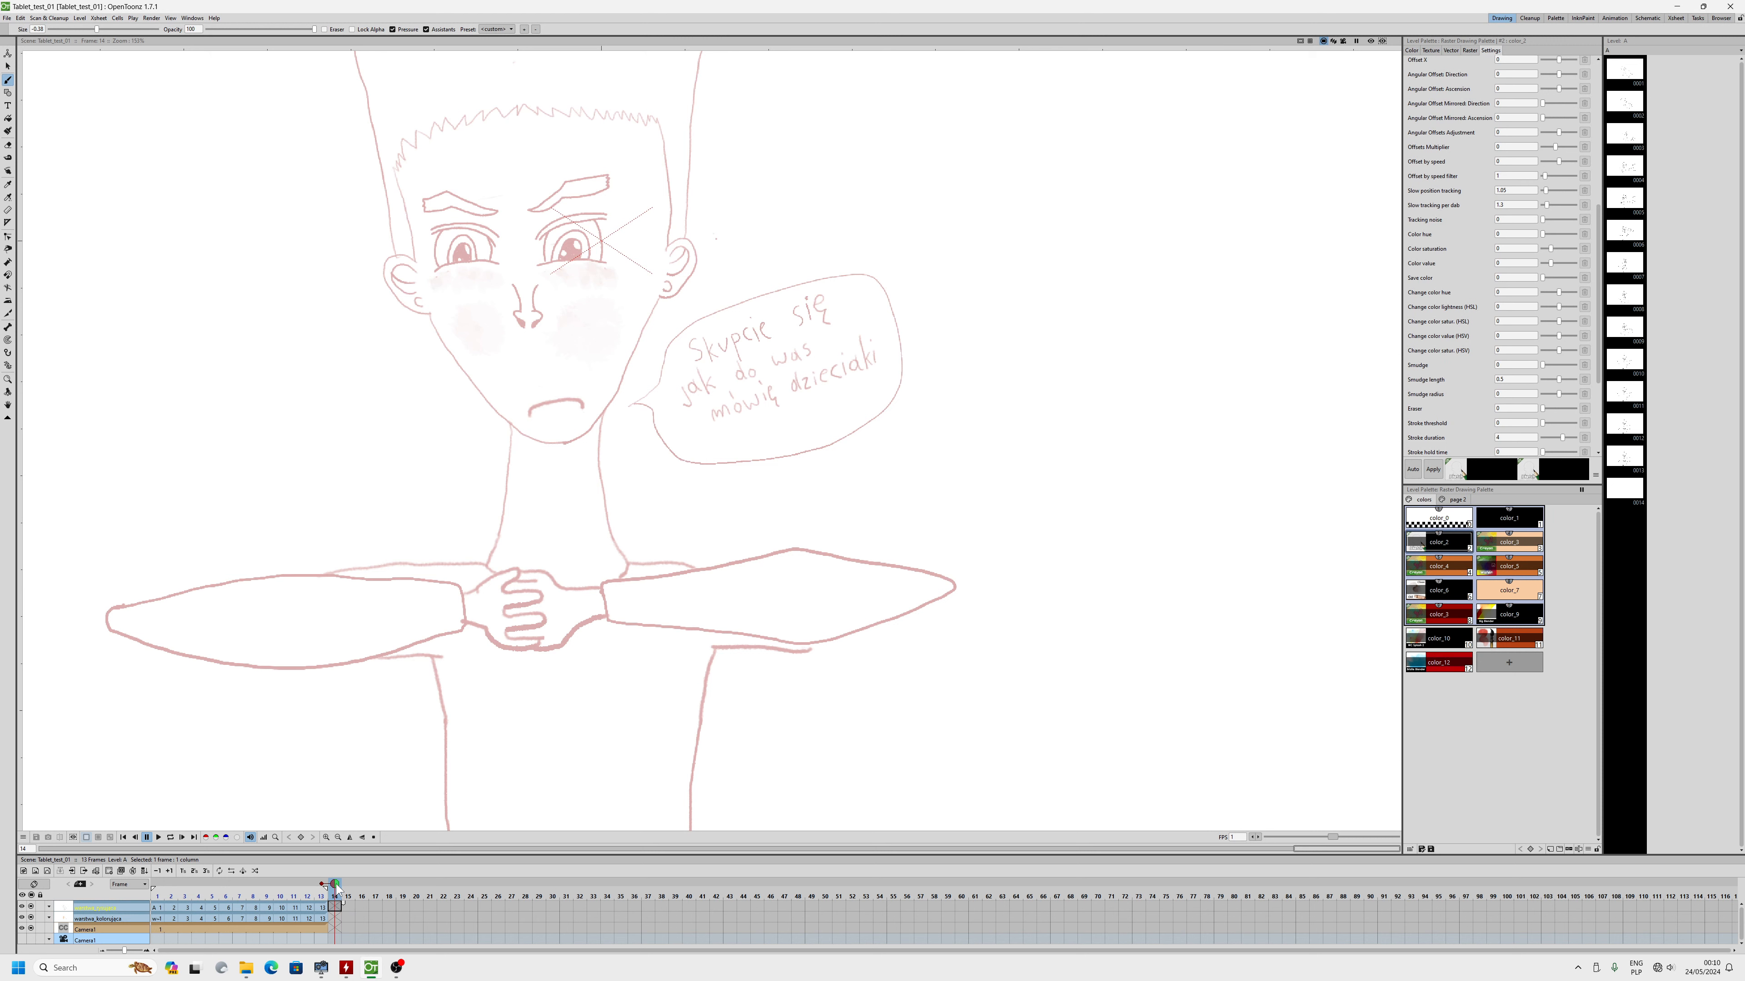
{"action": "left_click", "coordinate": [320, 885]}
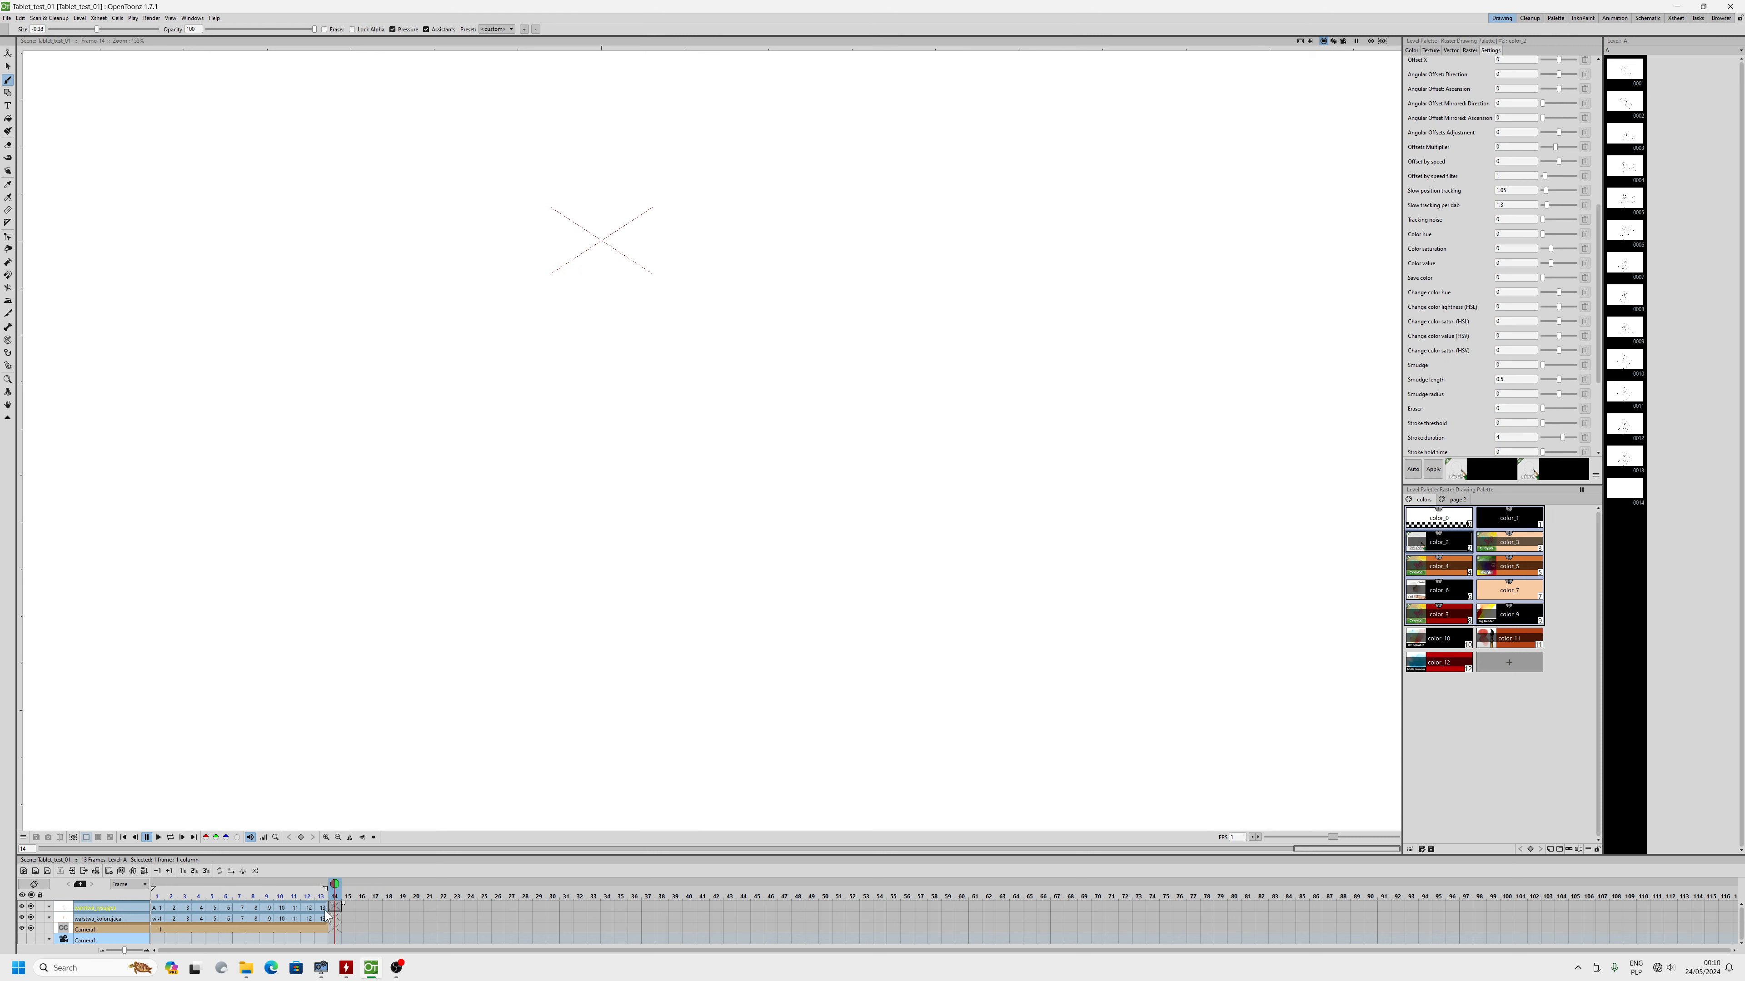
- Flip between the uppermost level's drawings at frames 11, 12 and 13 to compare the arms and mouth
{"action": "left_click", "coordinate": [320, 907]}
{"action": "scroll", "coordinate": [517, 593], "scroll_direction": "down", "scroll_amount": 4}
{"action": "scroll", "coordinate": [542, 615], "scroll_direction": "up", "scroll_amount": 1}
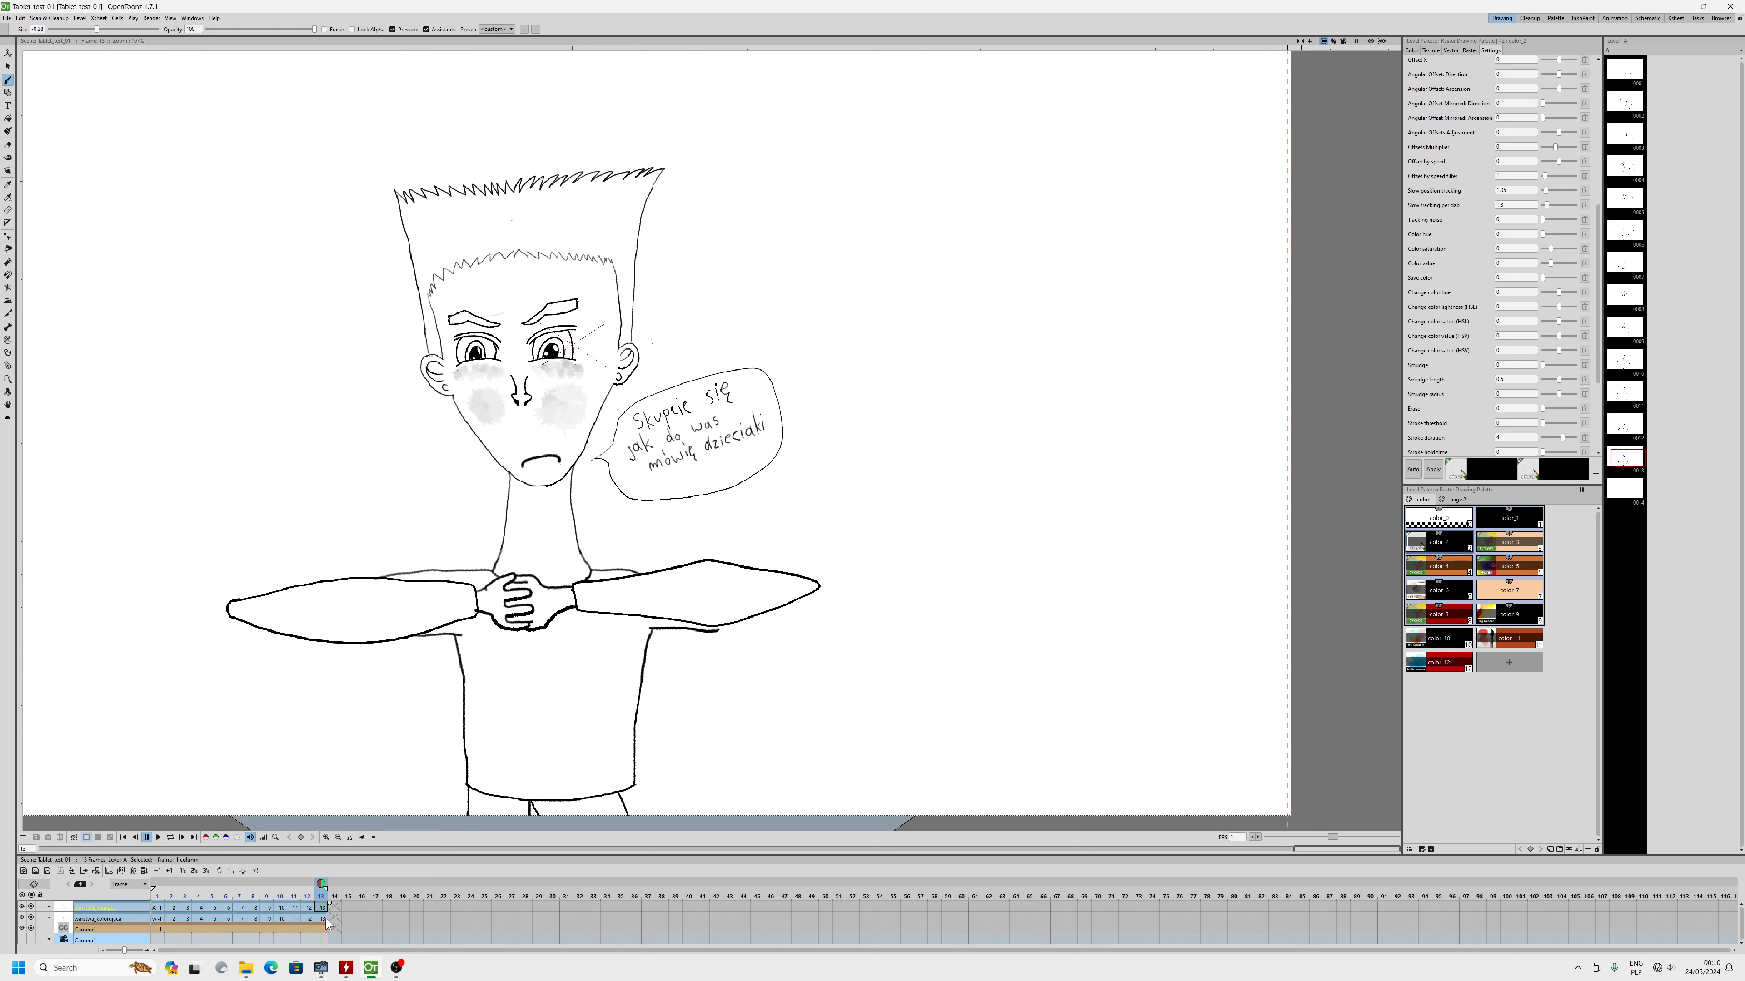
{"action": "left_click", "coordinate": [309, 908]}
{"action": "left_click", "coordinate": [290, 910]}
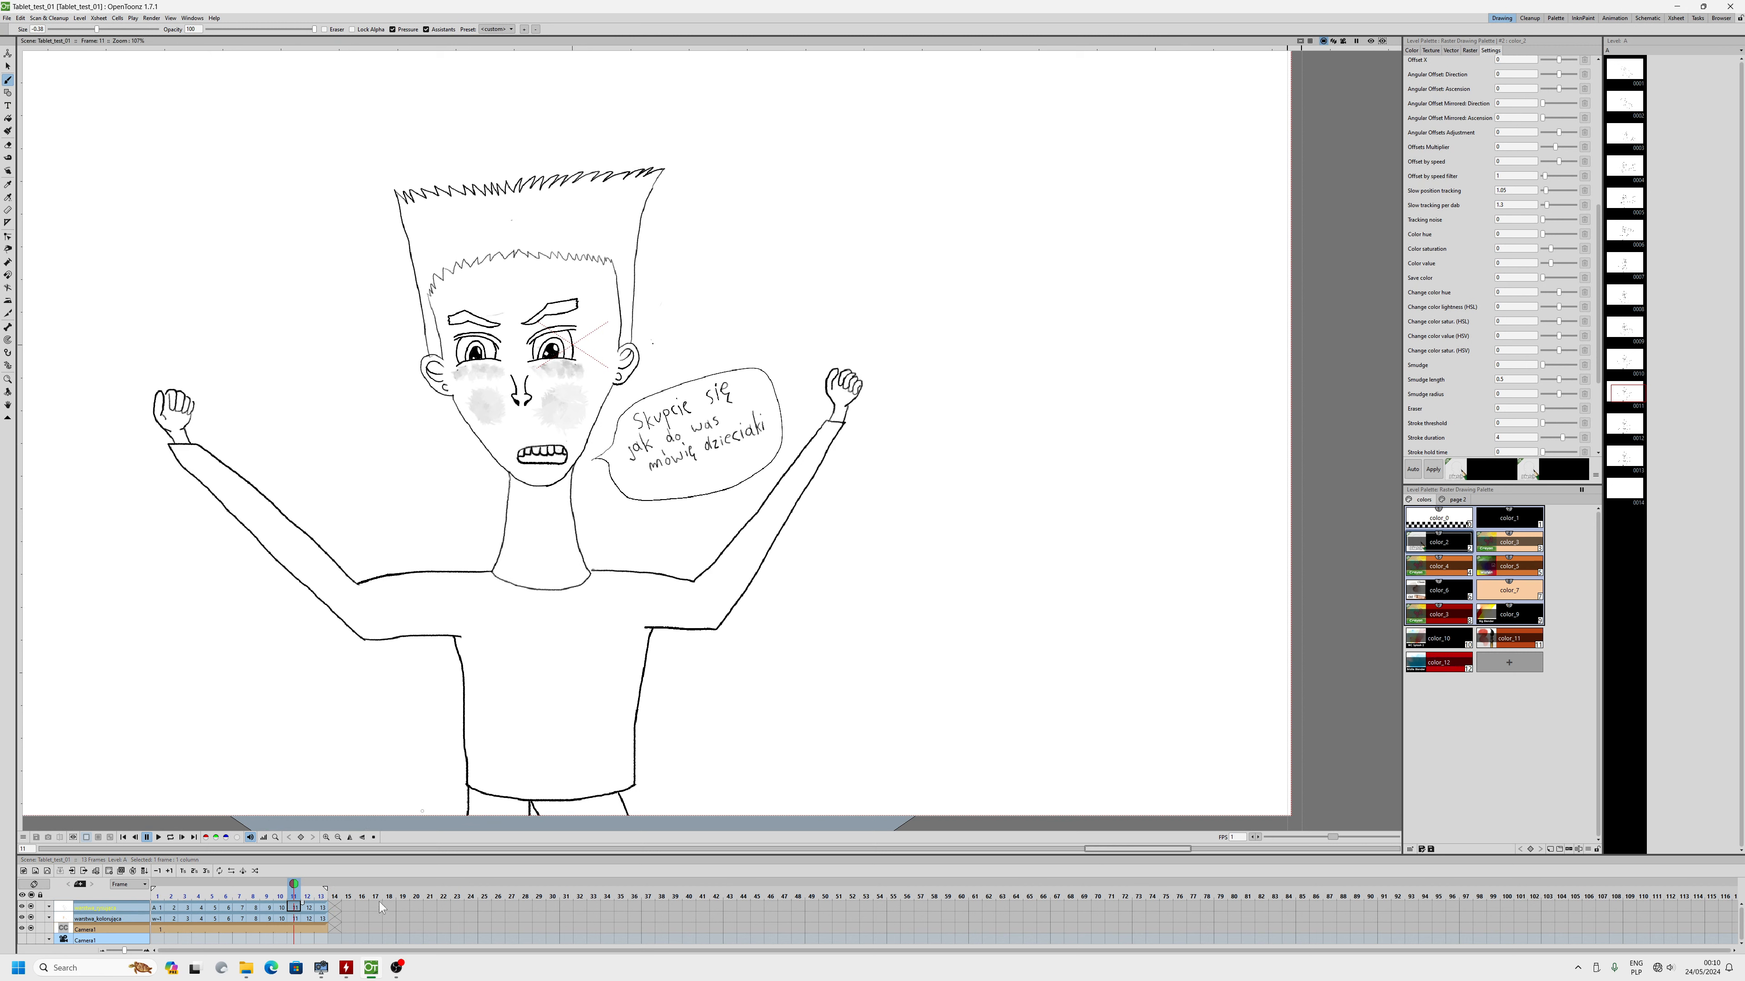
{"action": "left_click", "coordinate": [309, 908]}
{"action": "left_click", "coordinate": [322, 909]}
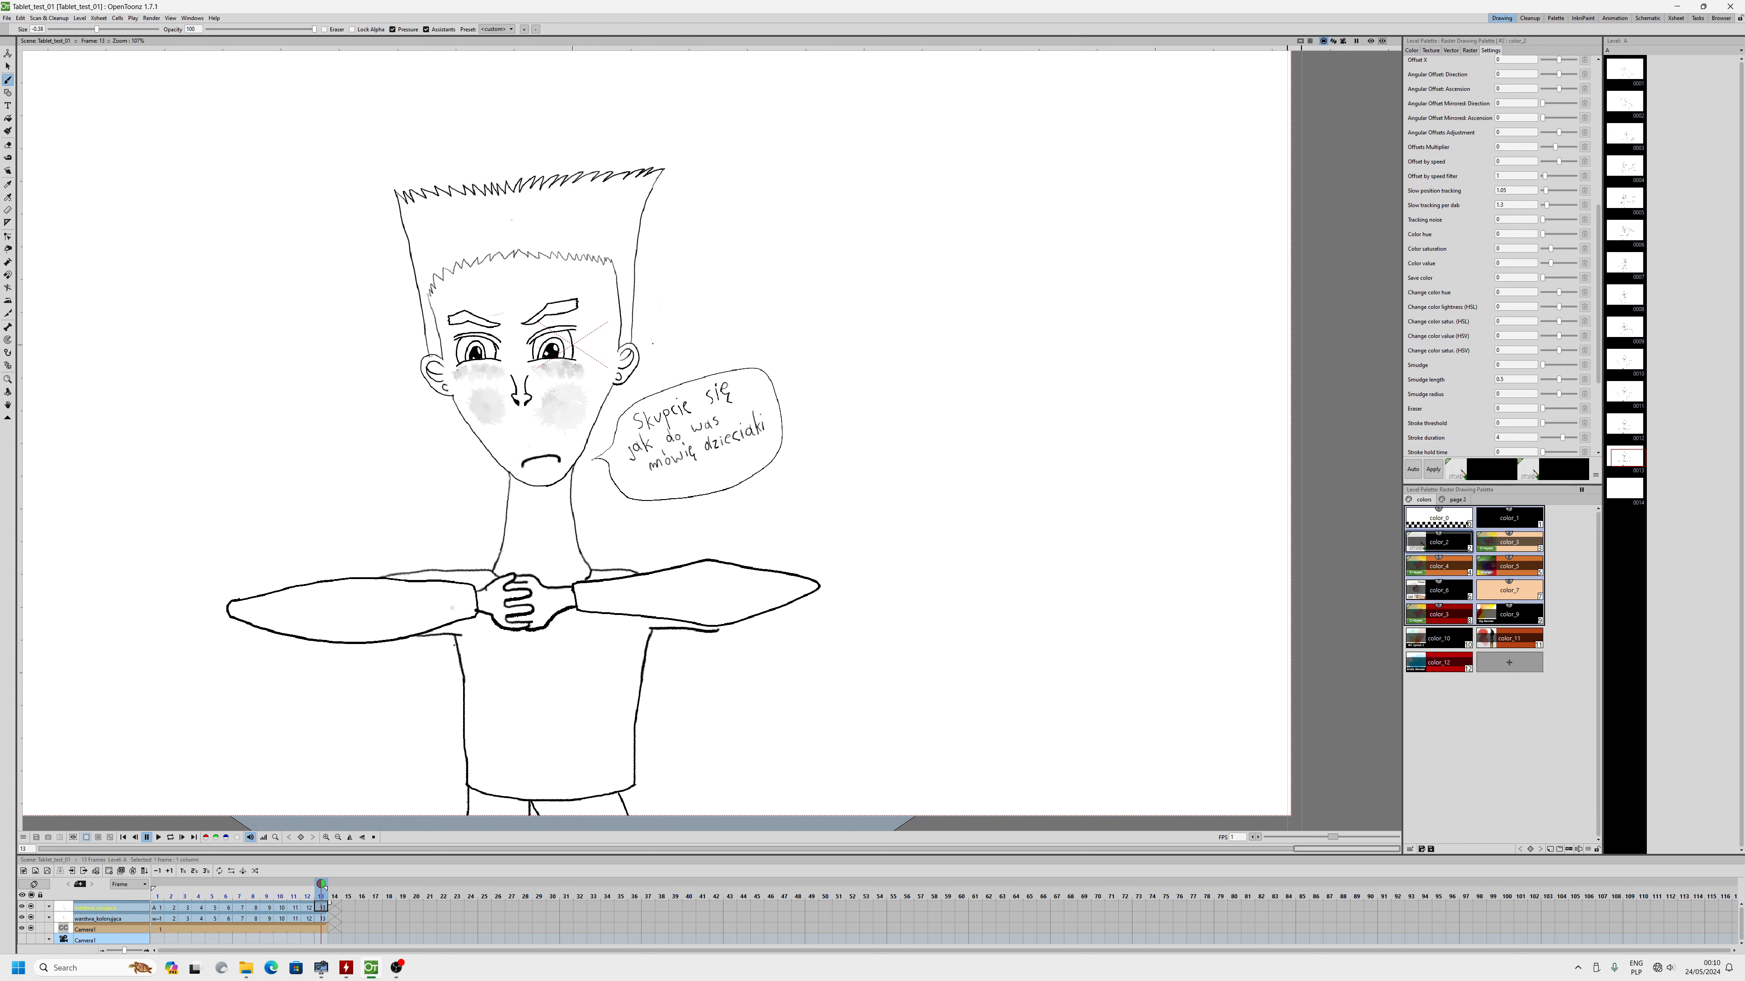
{"action": "scroll", "coordinate": [337, 749], "scroll_direction": "down", "scroll_amount": 2}
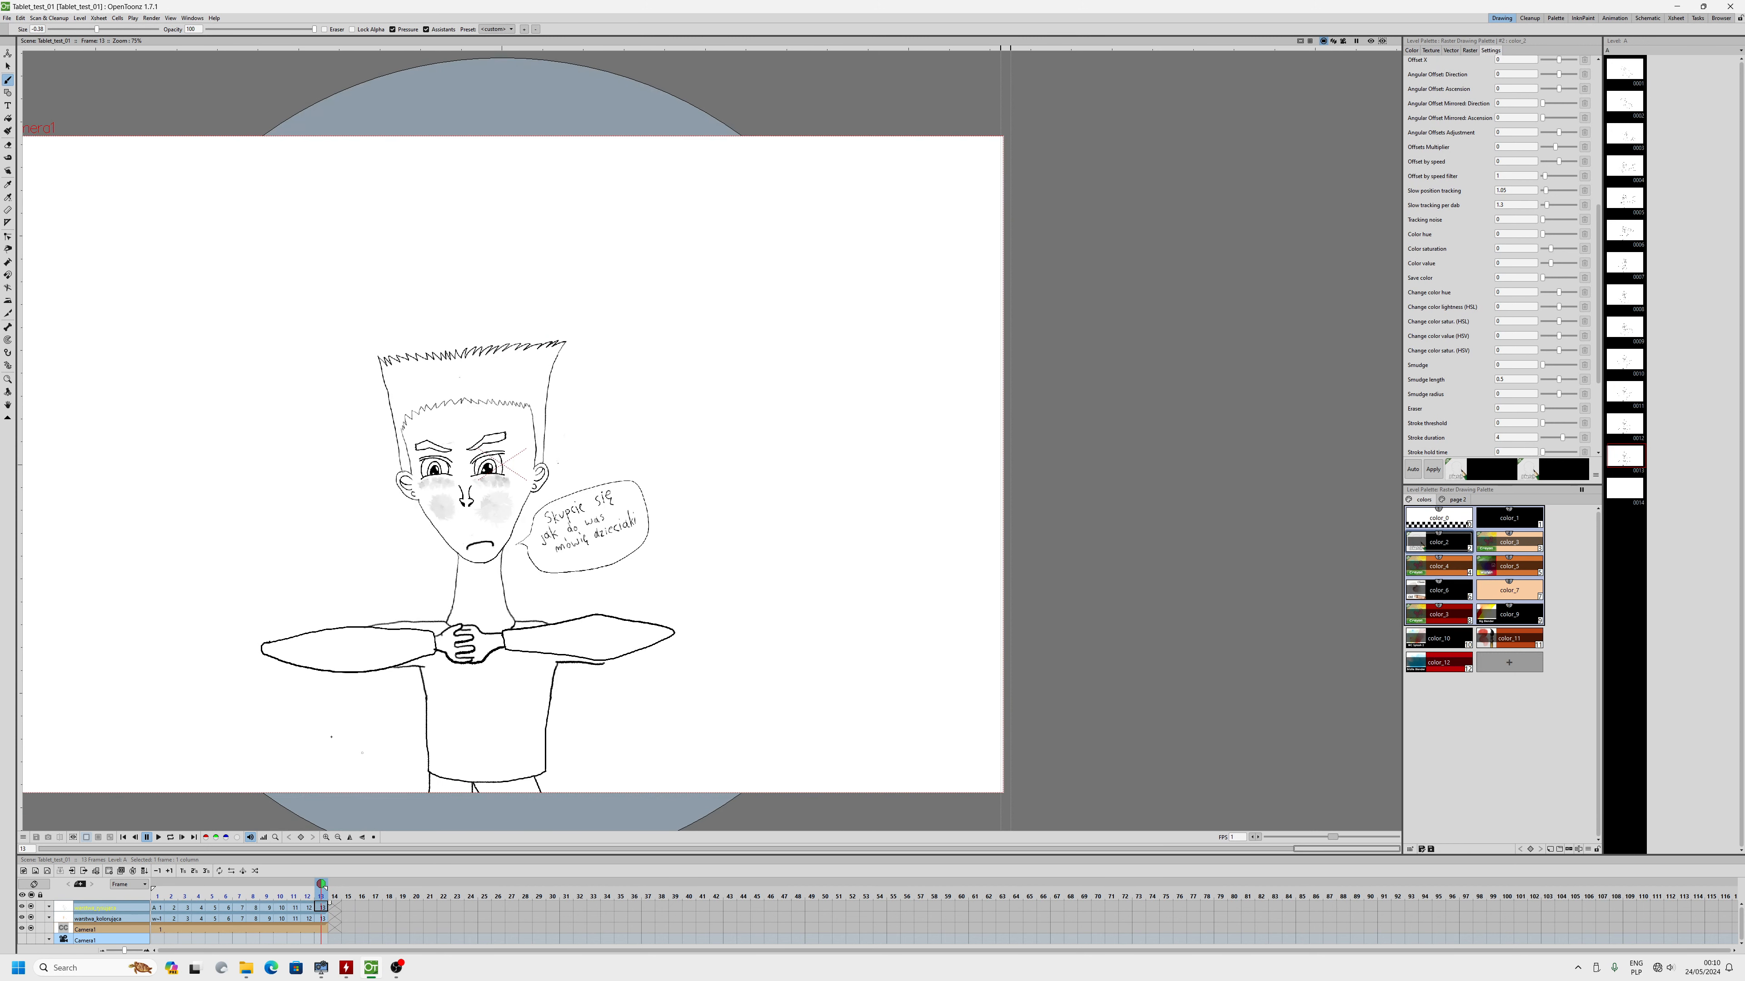
- Step backwards through the uppermost level's drawings from frame 12 to frame 4 to review the animation
{"action": "left_click", "coordinate": [309, 908]}
{"action": "left_click", "coordinate": [296, 908]}
{"action": "left_click", "coordinate": [278, 908]}
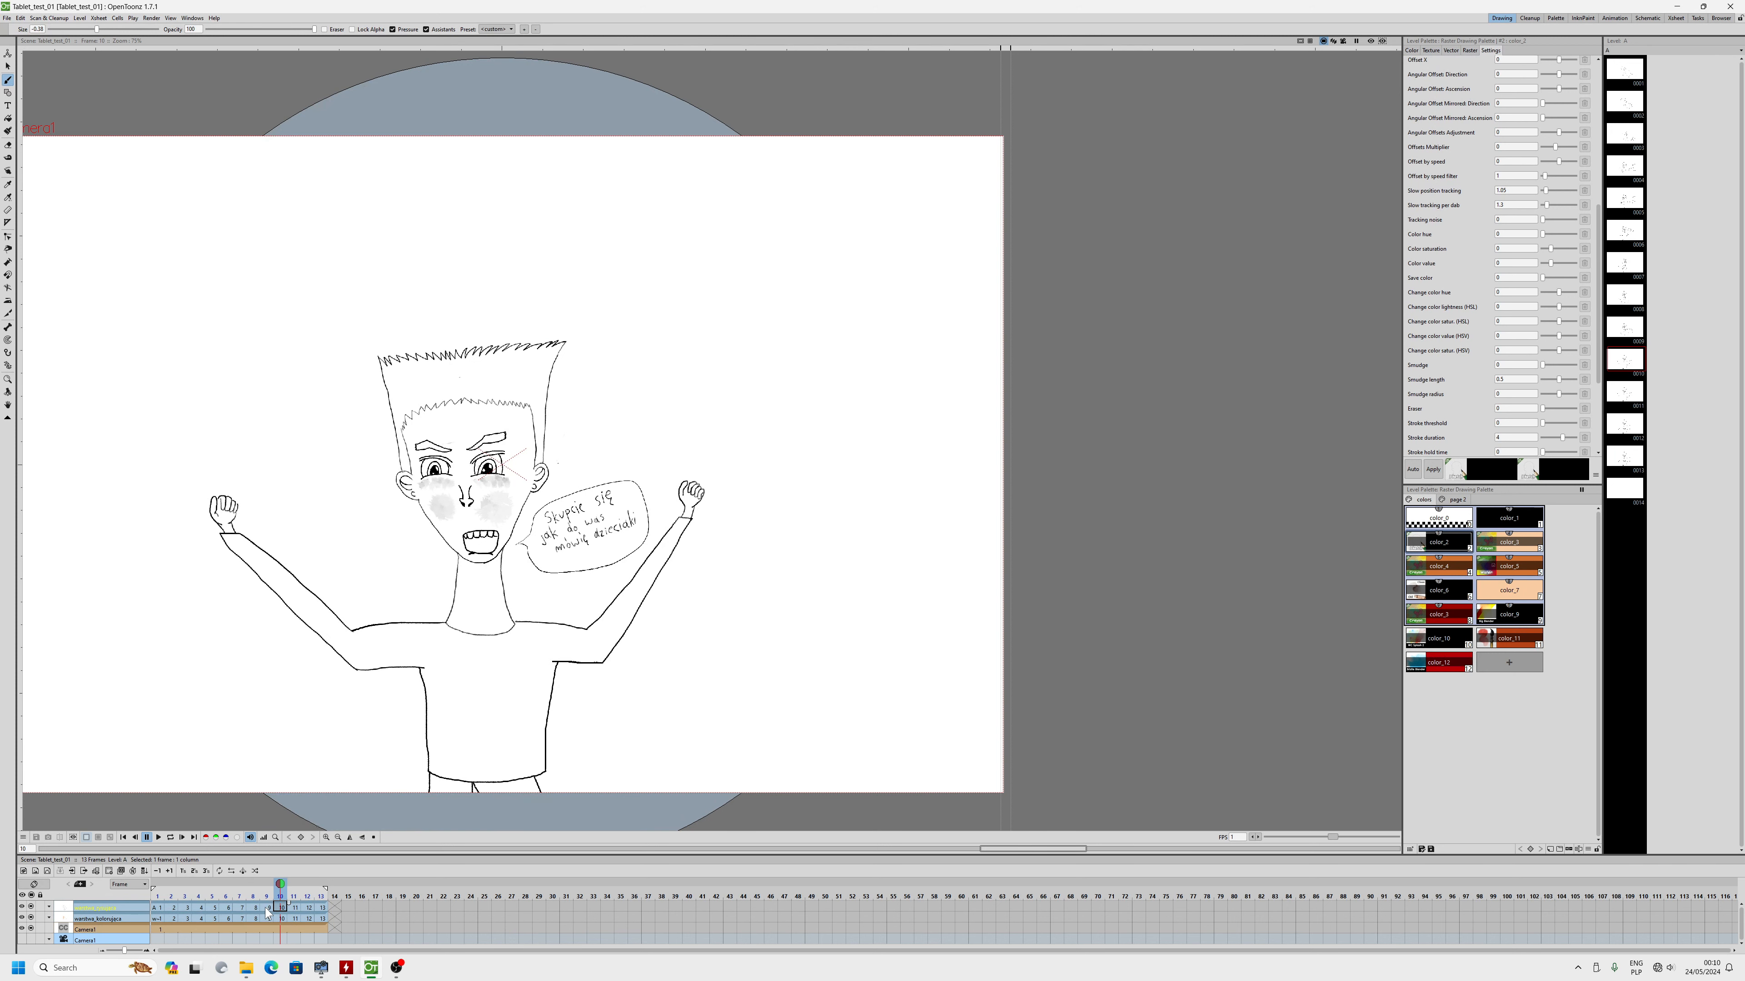
{"action": "left_click", "coordinate": [266, 907]}
{"action": "left_click", "coordinate": [252, 908]}
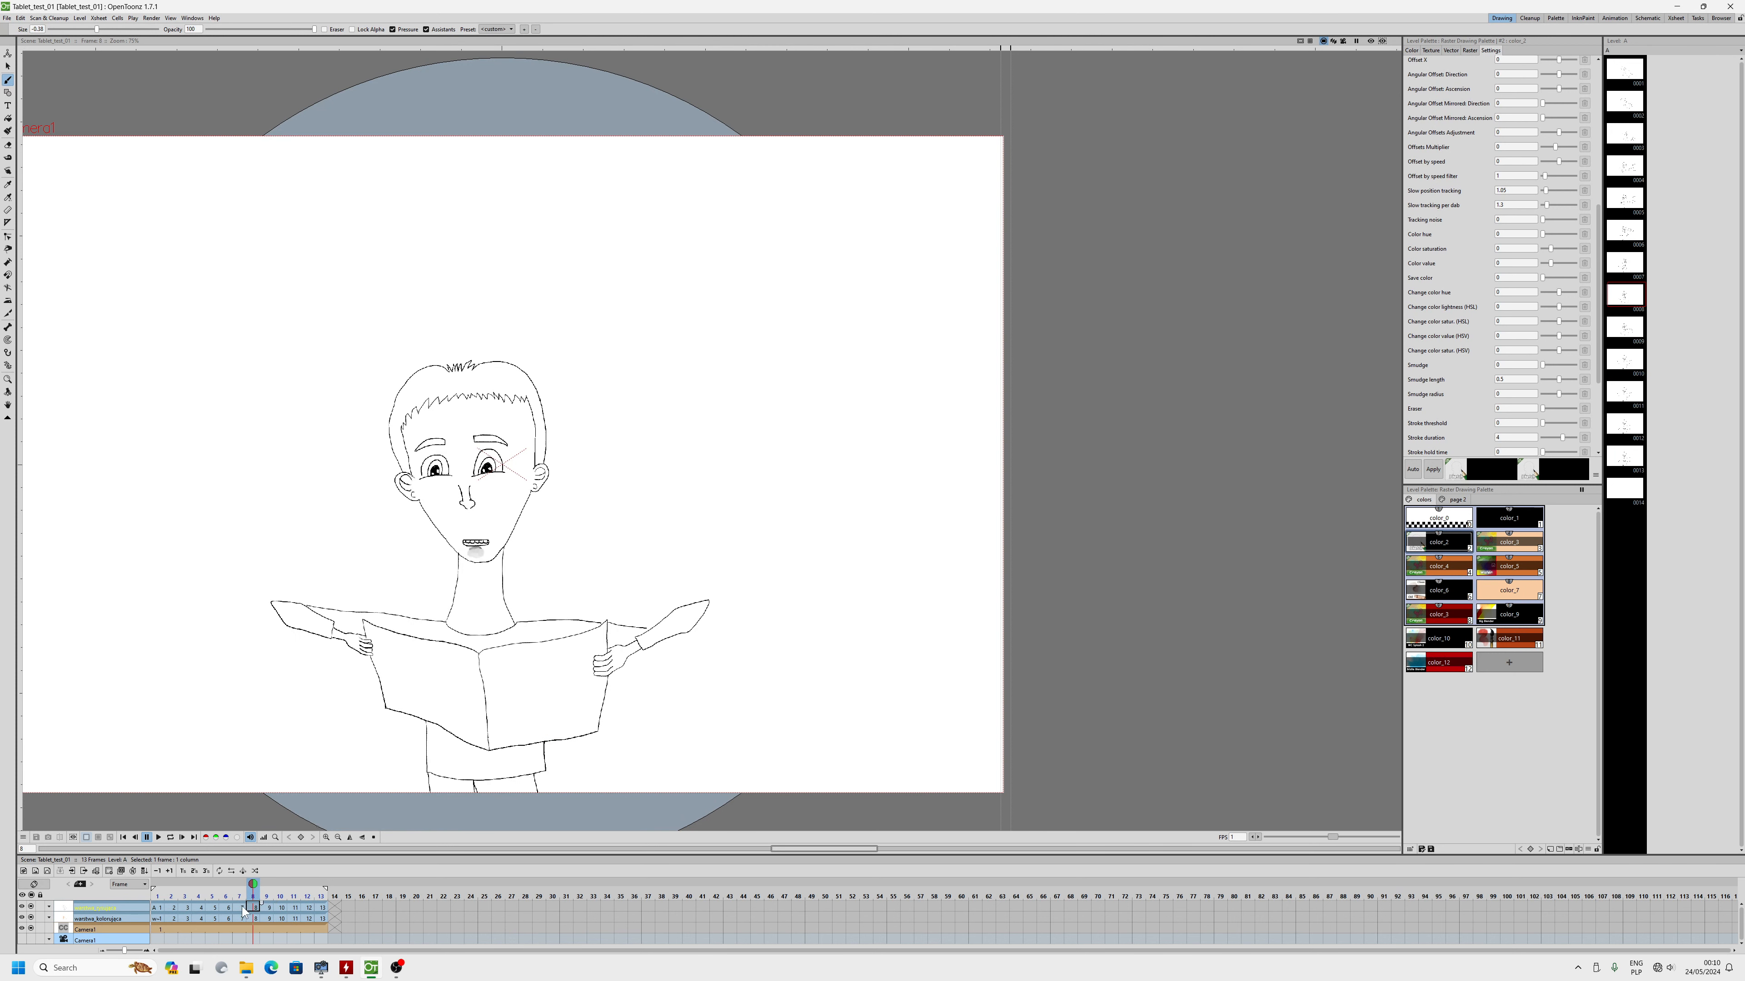
{"action": "left_click", "coordinate": [242, 908]}
{"action": "left_click", "coordinate": [226, 908]}
{"action": "left_click", "coordinate": [213, 908]}
{"action": "left_click", "coordinate": [200, 908]}
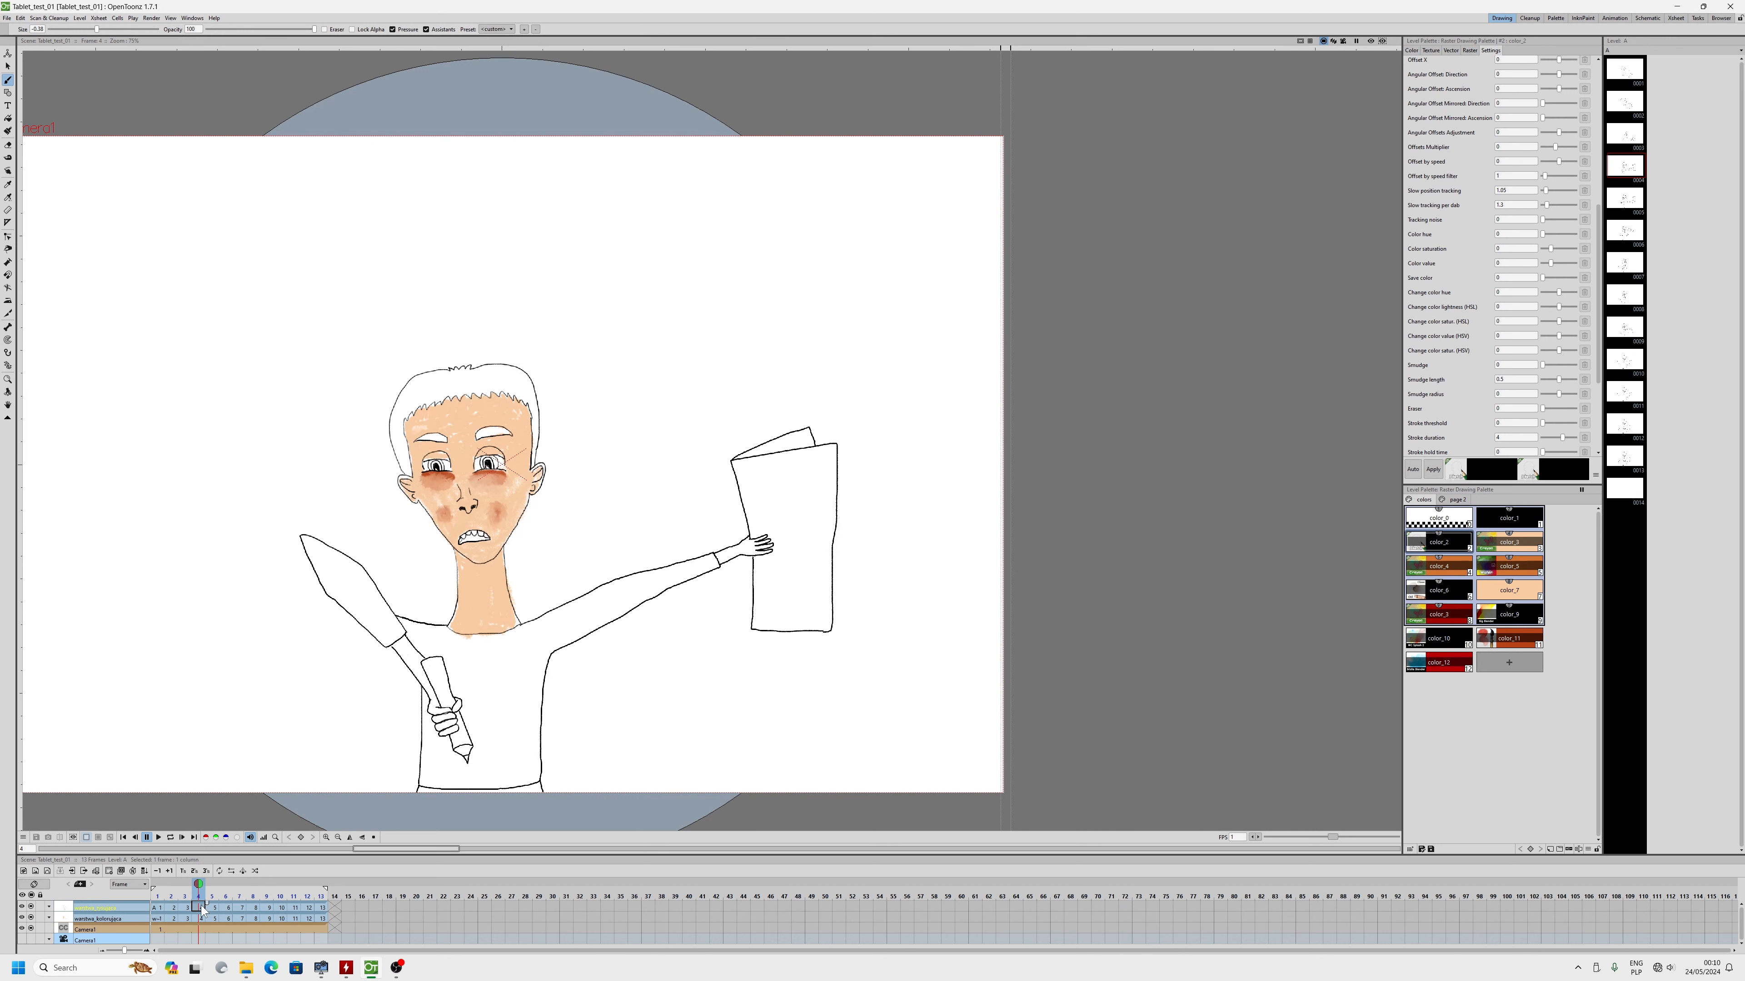
- Show the first frame and save the scene with all its levels
{"action": "left_click", "coordinate": [160, 908]}
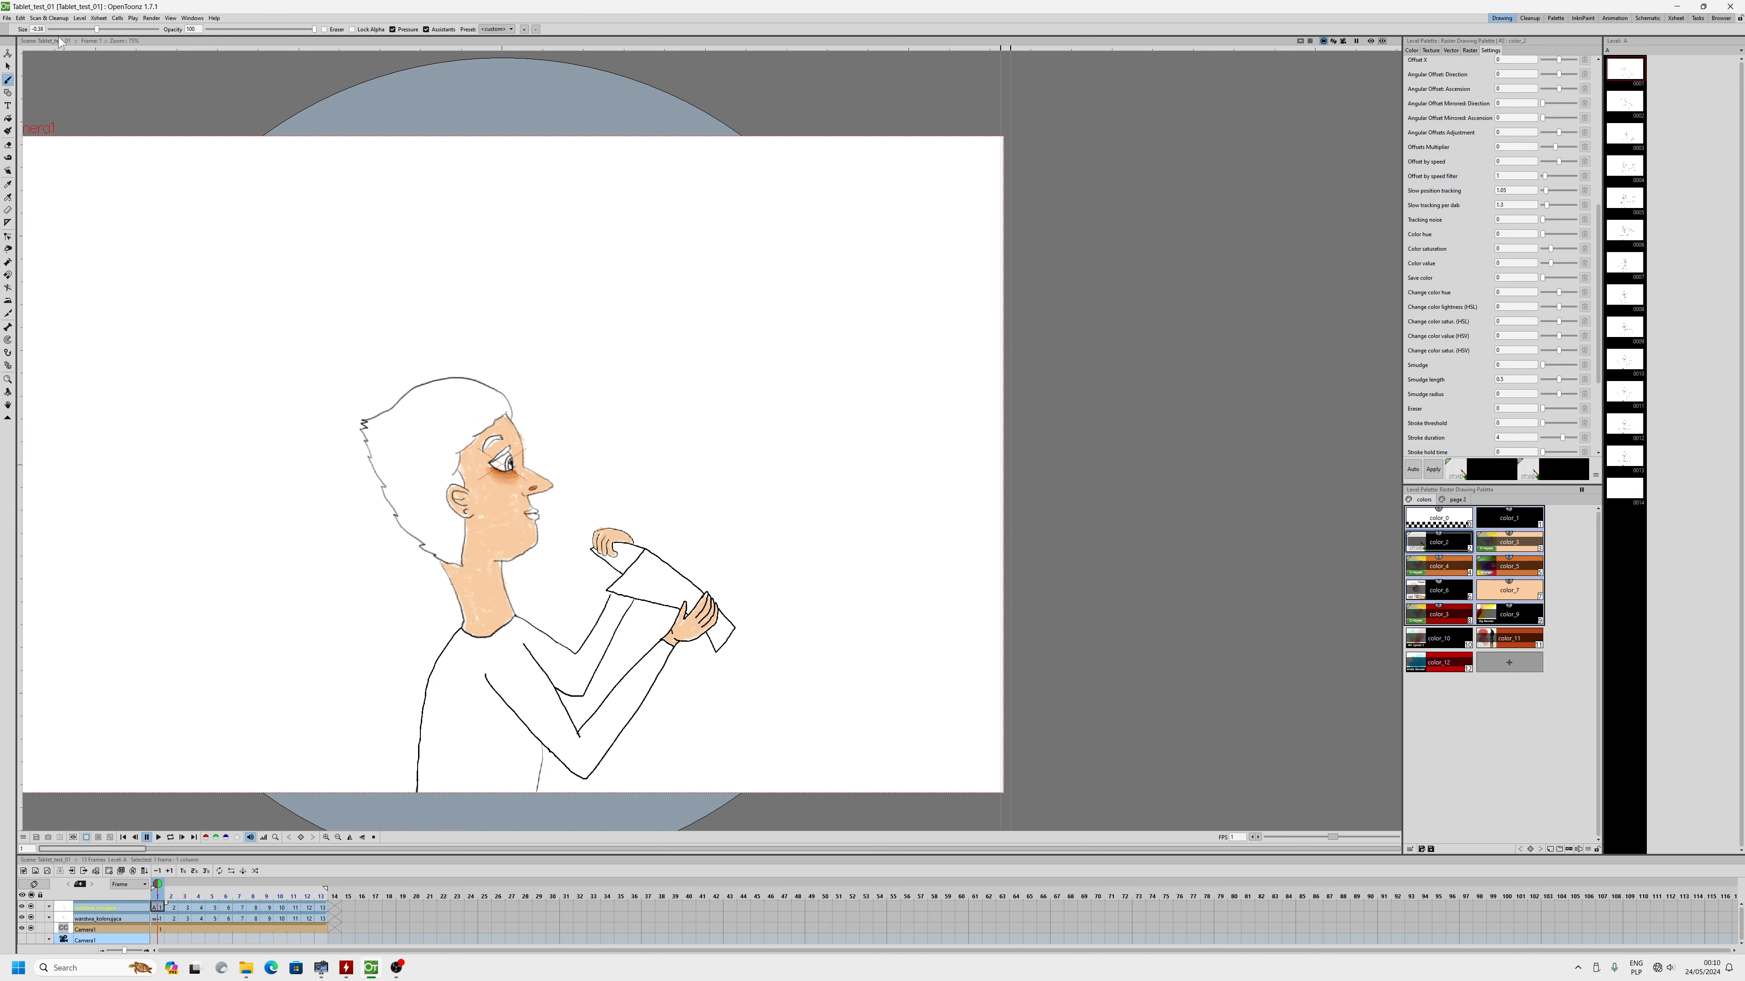
{"action": "left_click", "coordinate": [7, 18]}
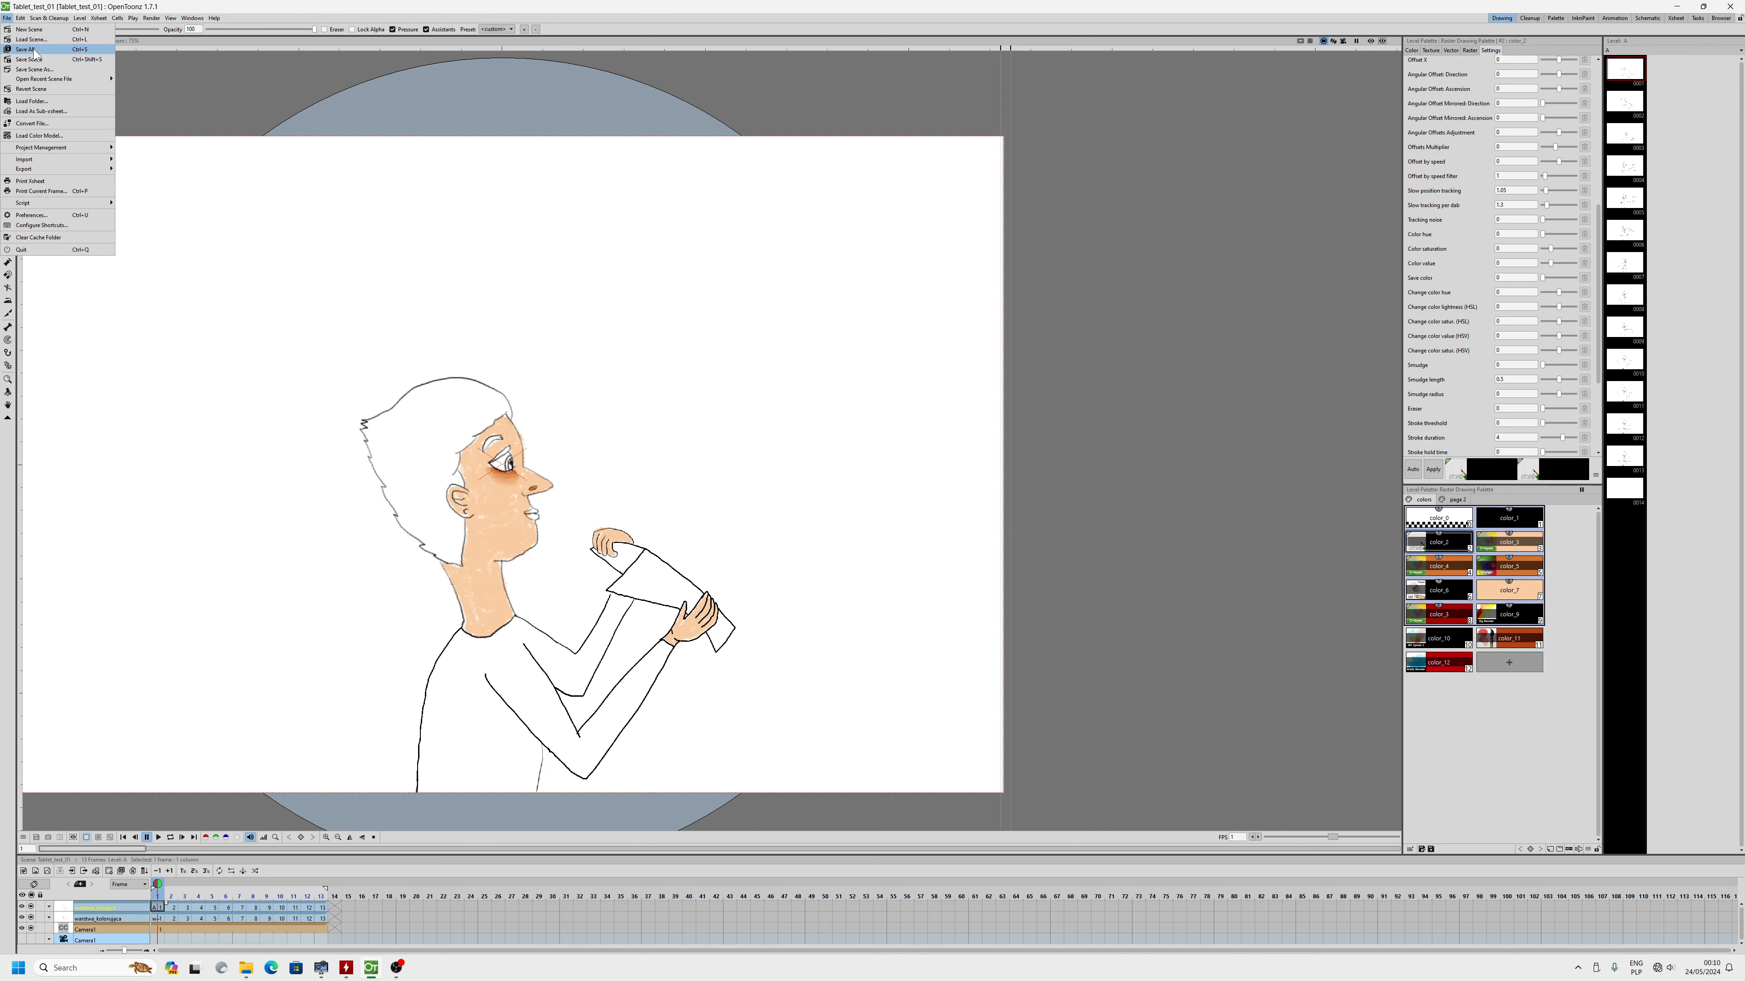
{"action": "left_click", "coordinate": [36, 55]}
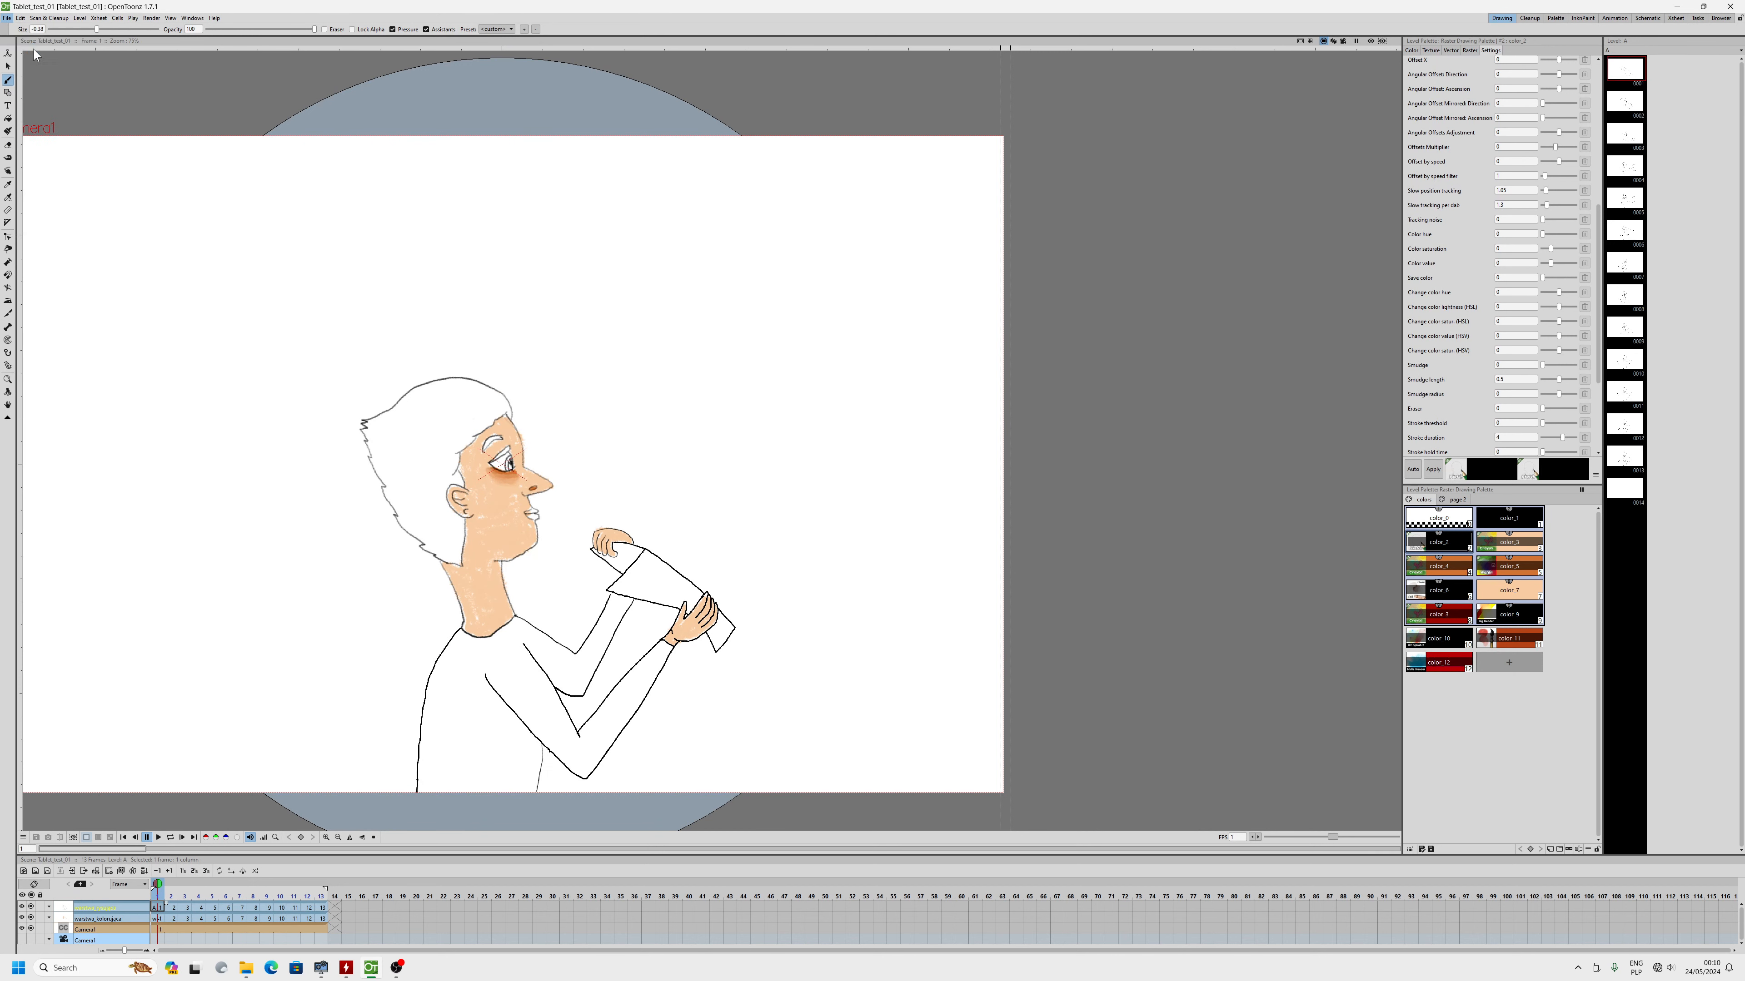
- Examine the Drawing preferences, including the default raster level format, and close them without changes
{"action": "left_click", "coordinate": [7, 17]}
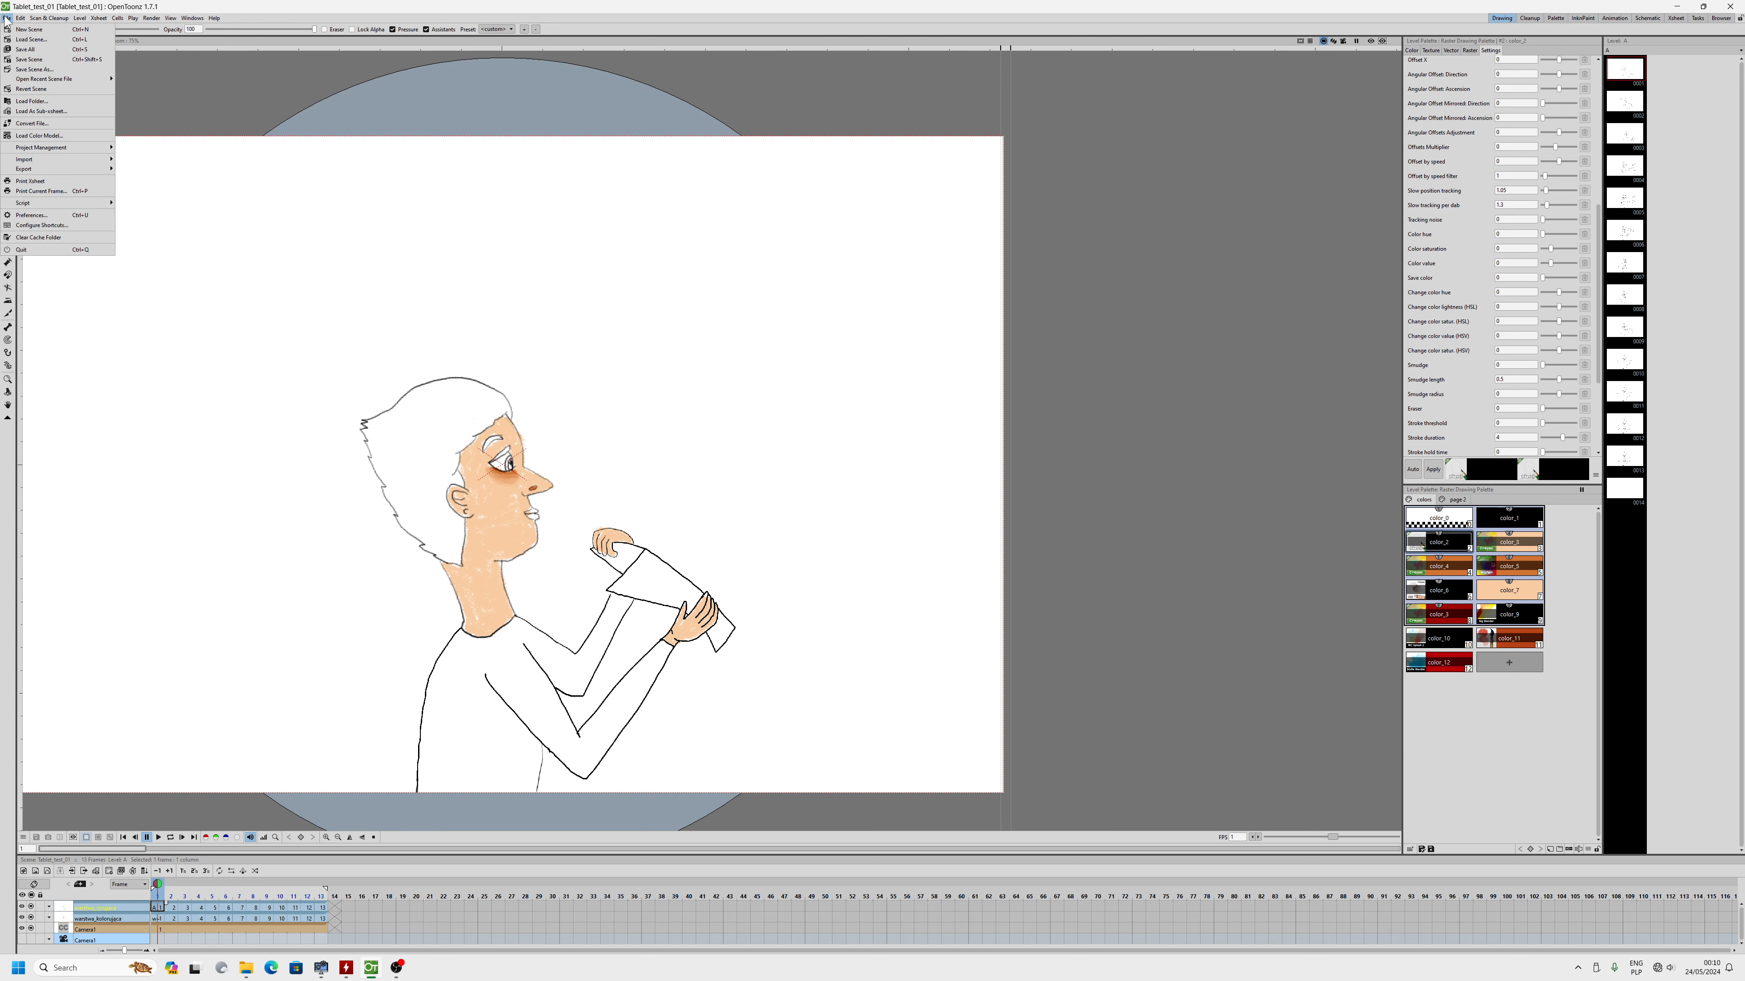
{"action": "left_click", "coordinate": [35, 215]}
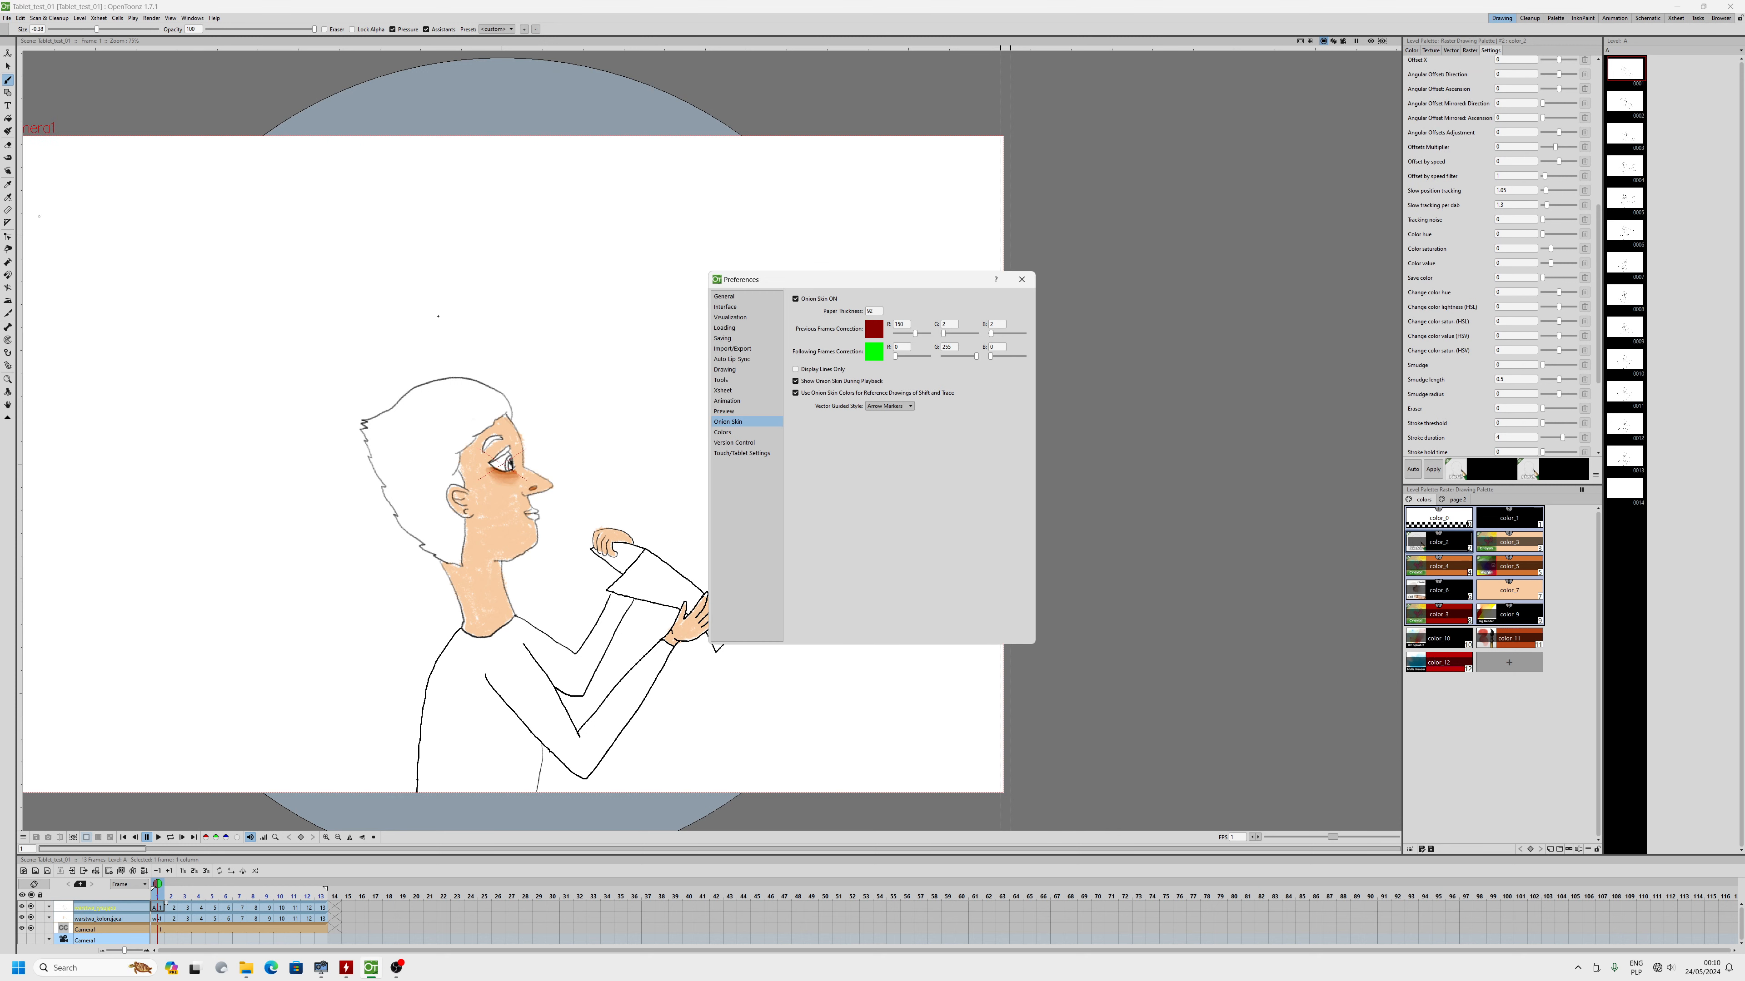
{"action": "left_click", "coordinate": [731, 372]}
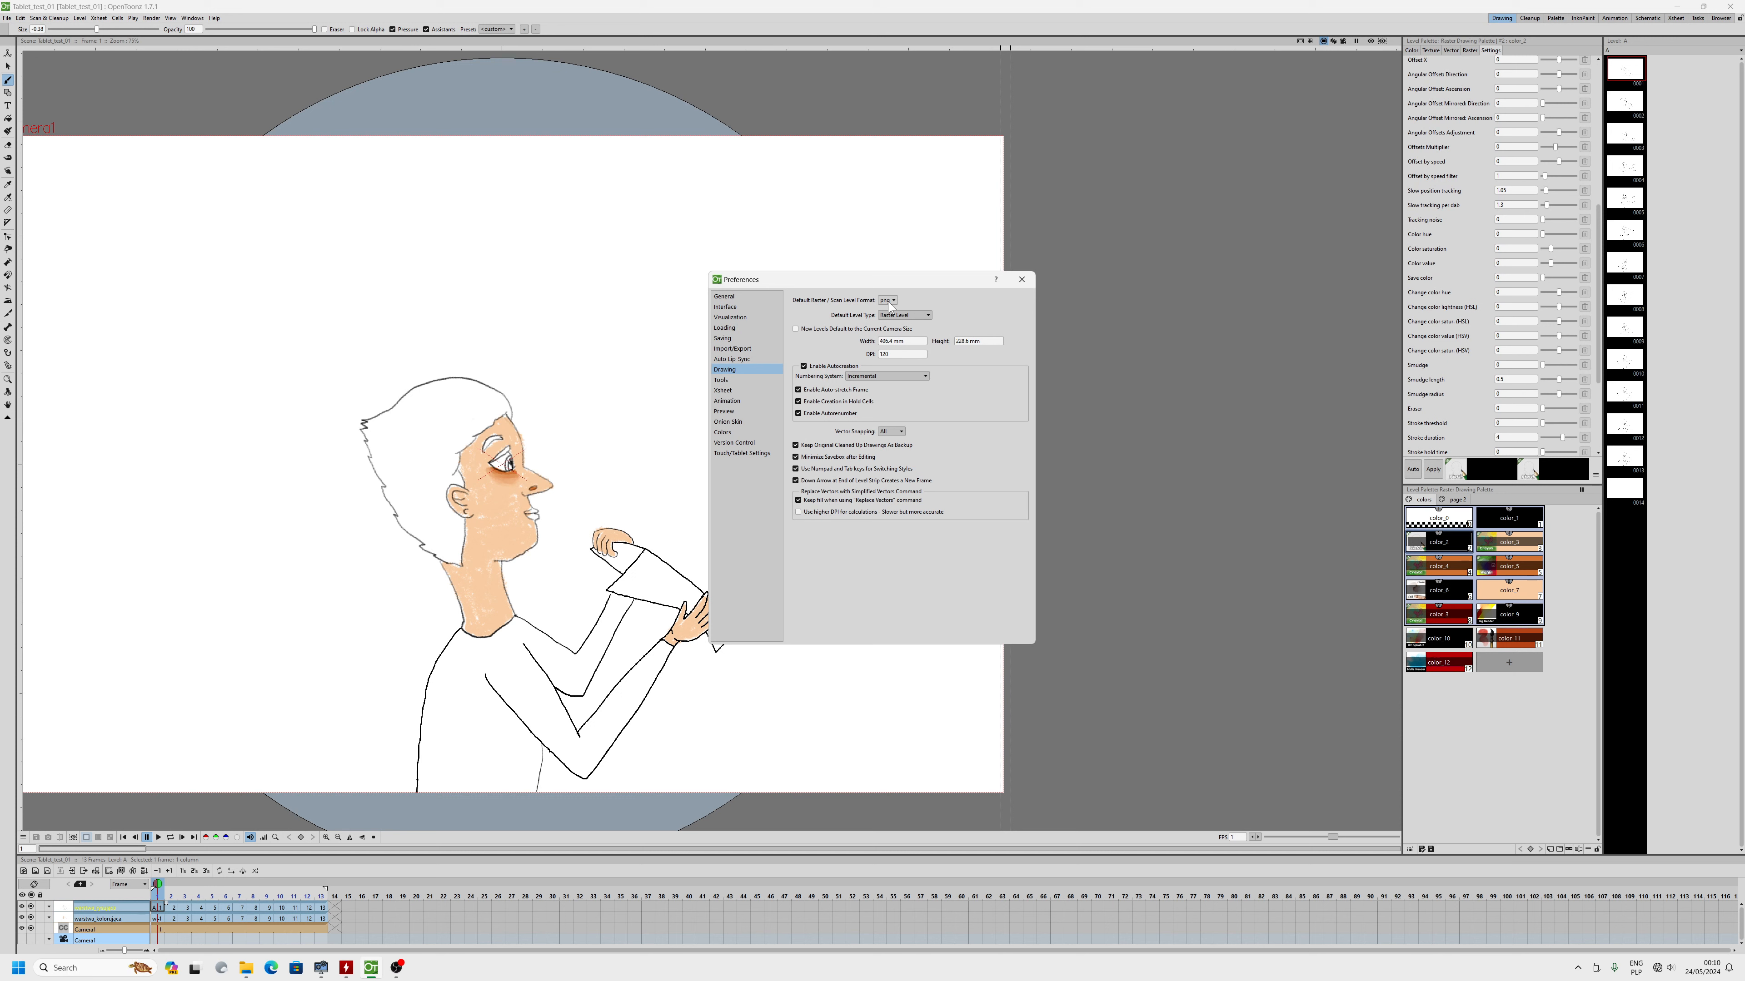
{"action": "left_click", "coordinate": [1021, 279]}
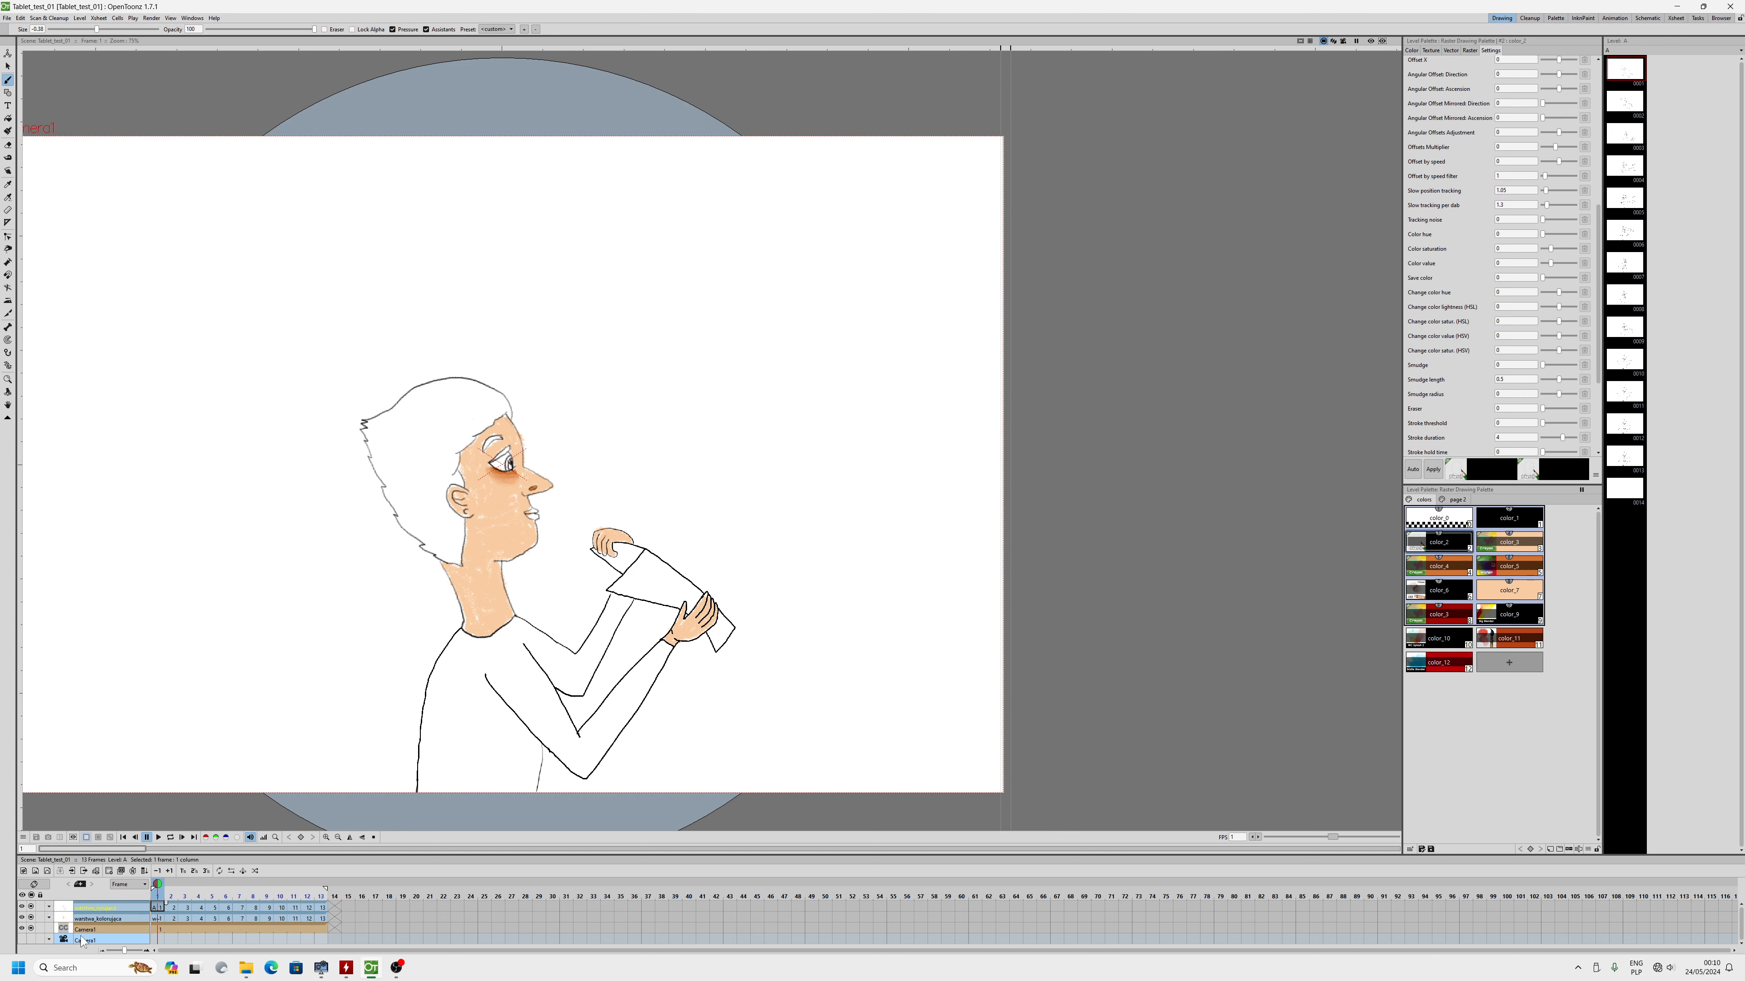
- Toggle the preview visibility of the orange-celled column below the two drawing levels off and back on
{"action": "left_click", "coordinate": [23, 929]}
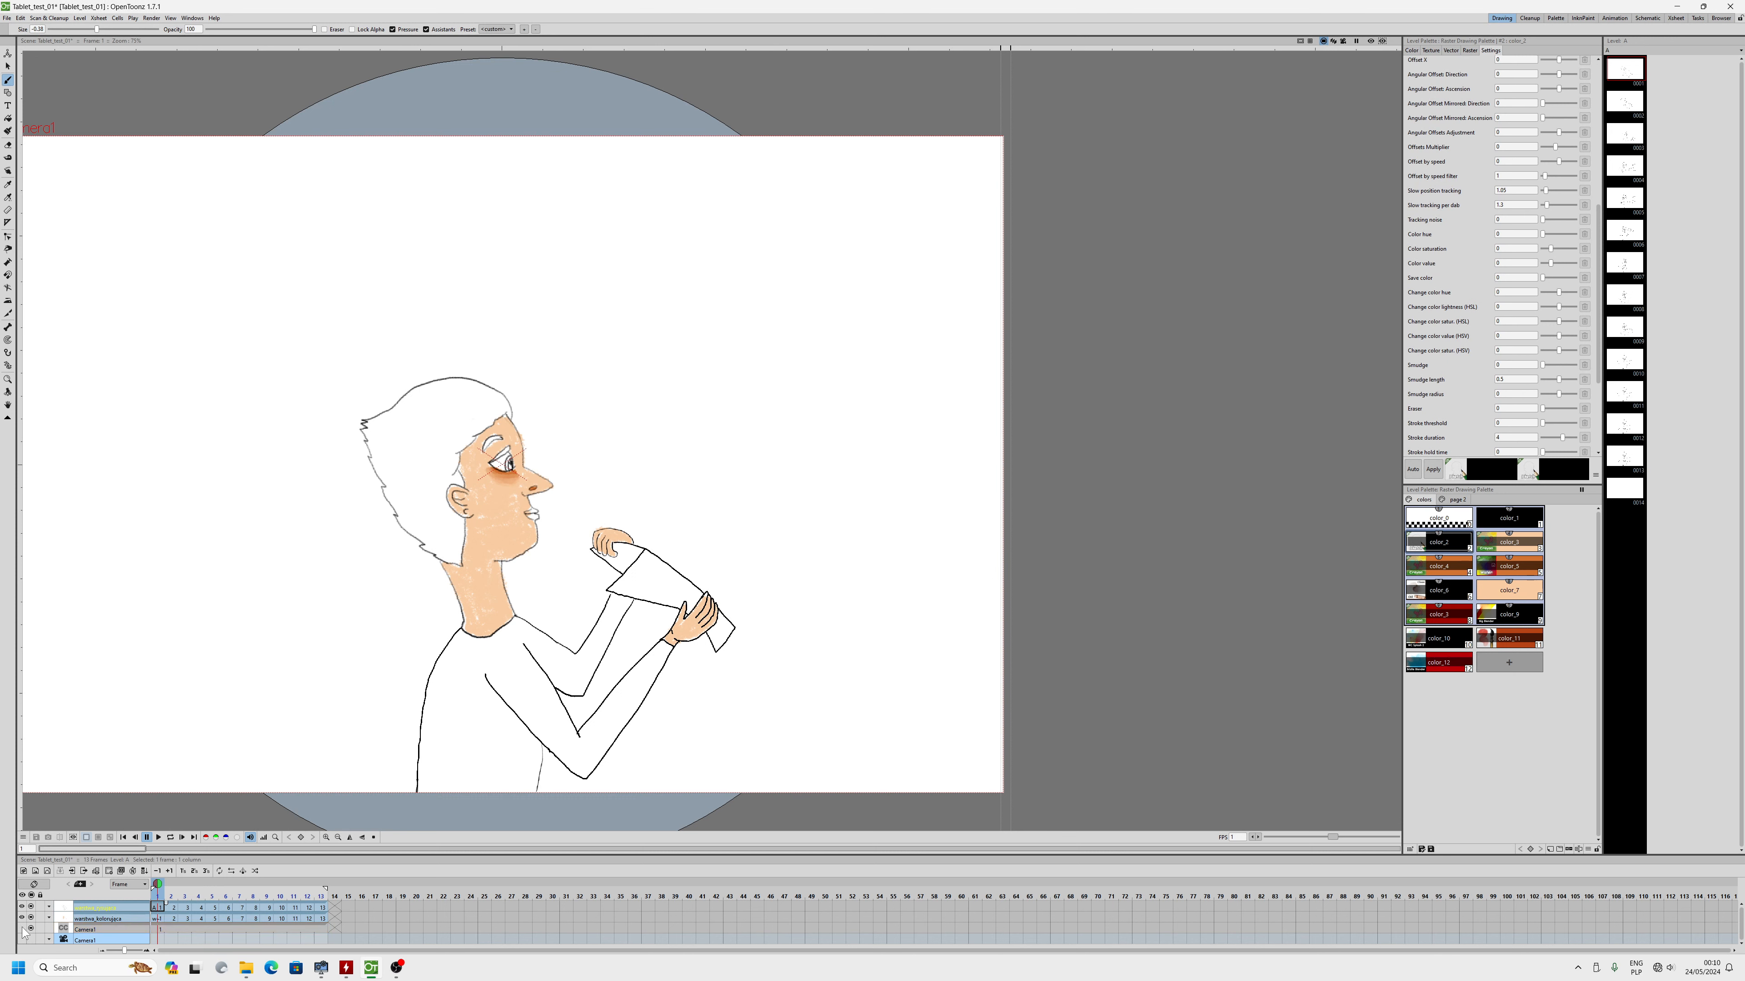
{"action": "left_click", "coordinate": [22, 930]}
{"action": "left_click", "coordinate": [23, 930]}
{"action": "left_click", "coordinate": [22, 929]}
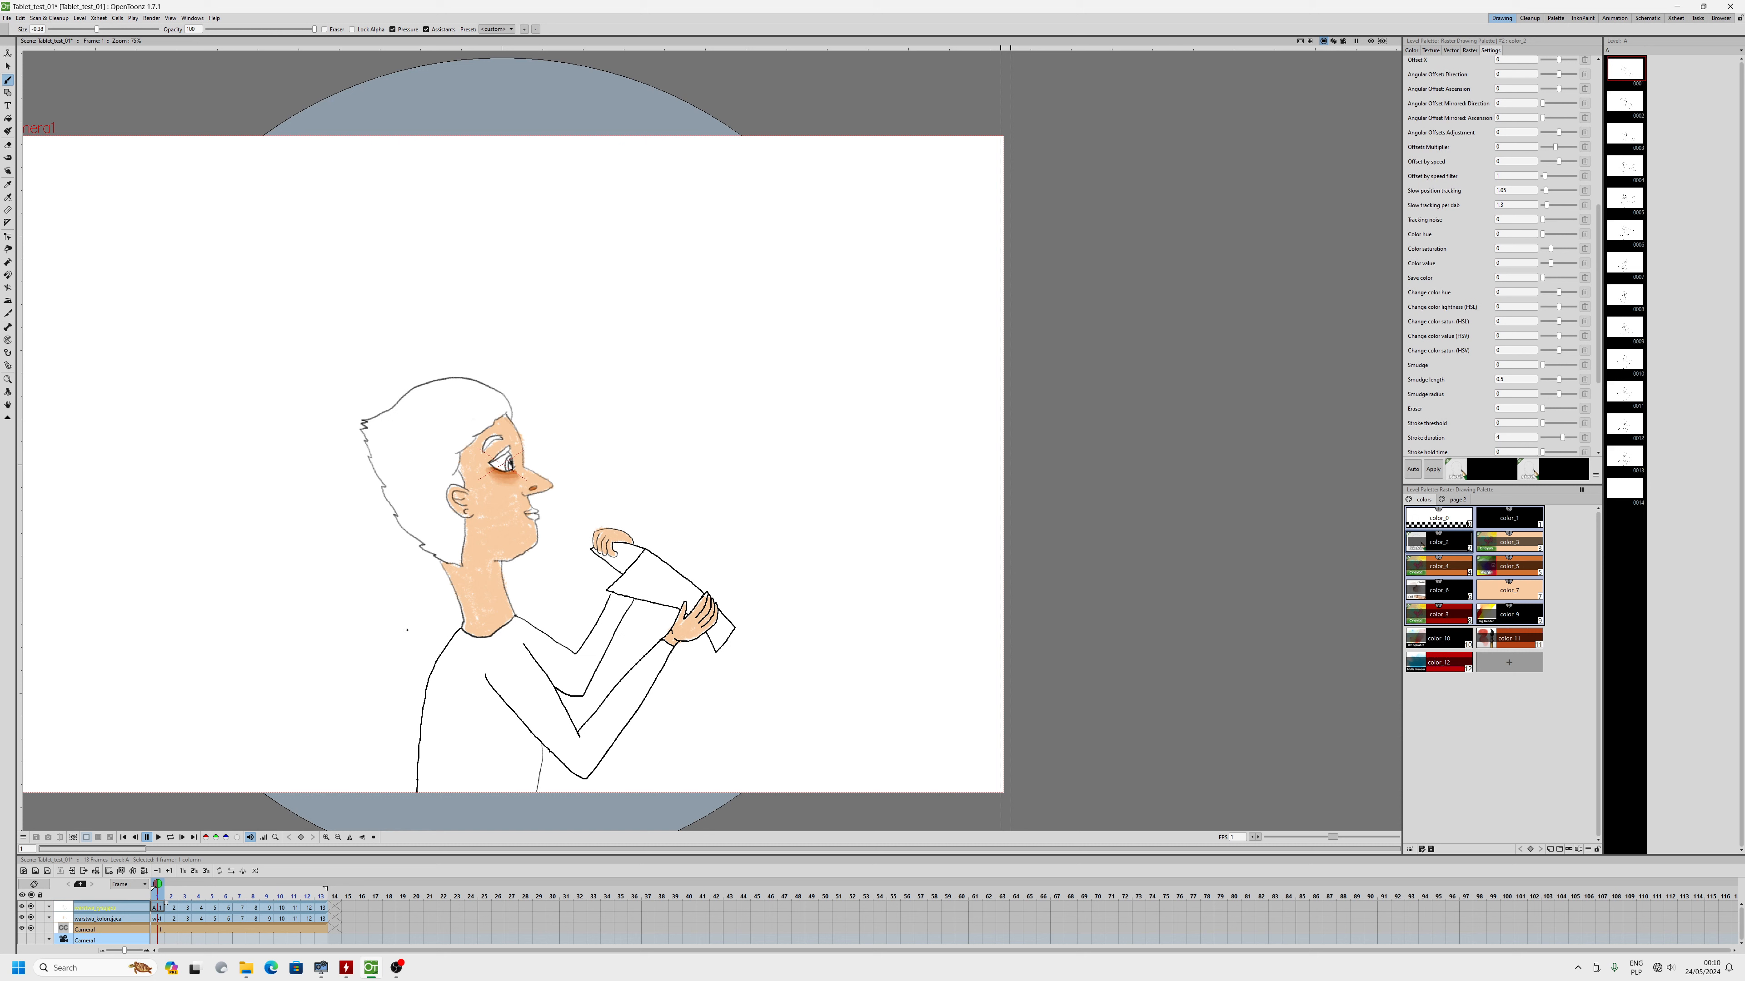
- Save all parts of the scene once more with Save All
{"action": "left_click", "coordinate": [7, 18]}
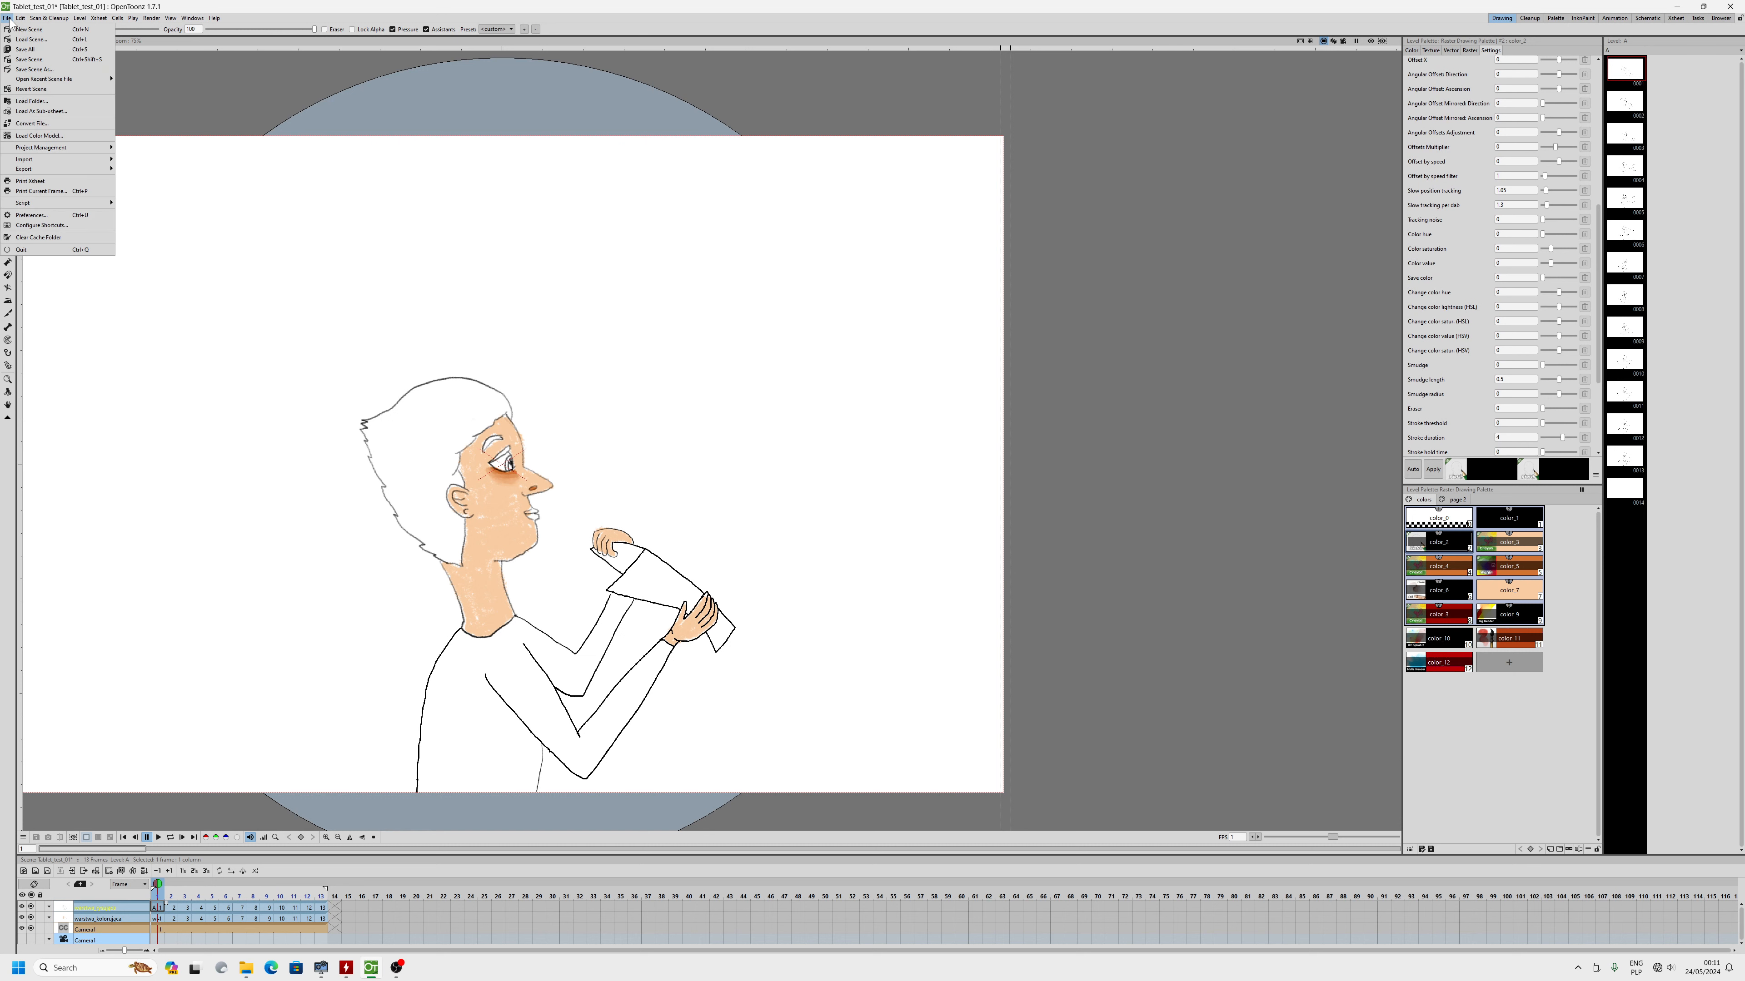
{"action": "left_click", "coordinate": [30, 53]}
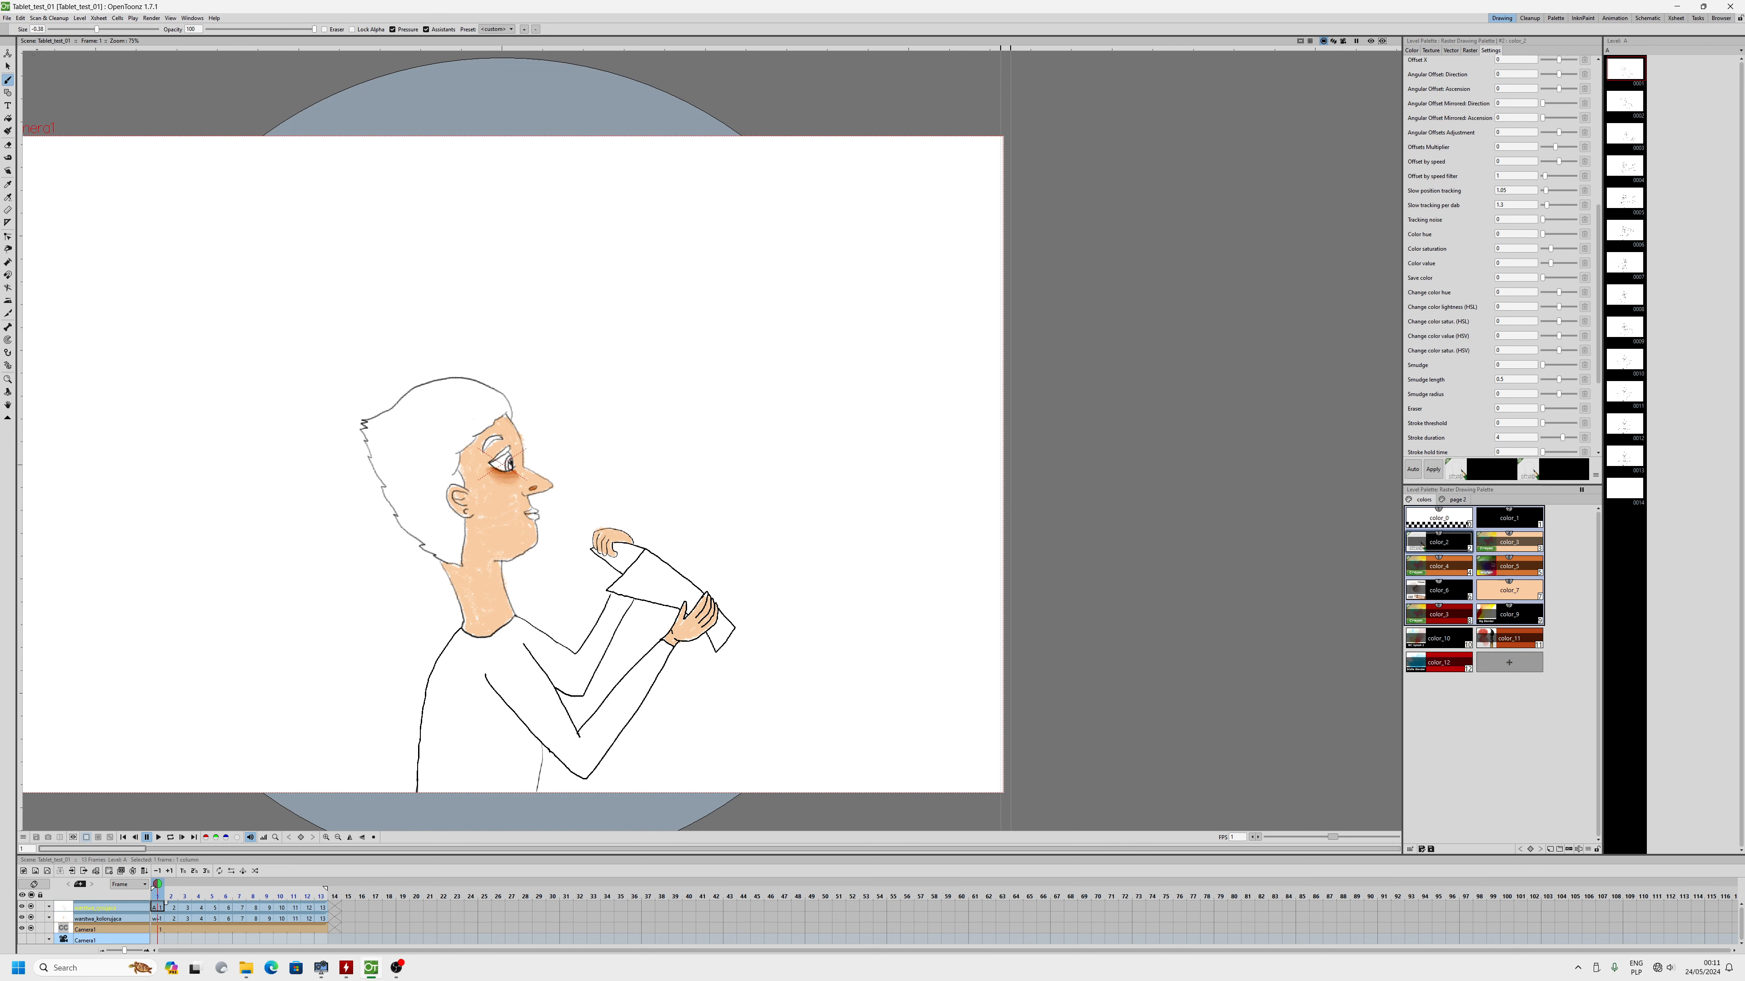
{"action": "left_click", "coordinate": [7, 18]}
{"action": "mouse_move", "coordinate": [48, 18]}
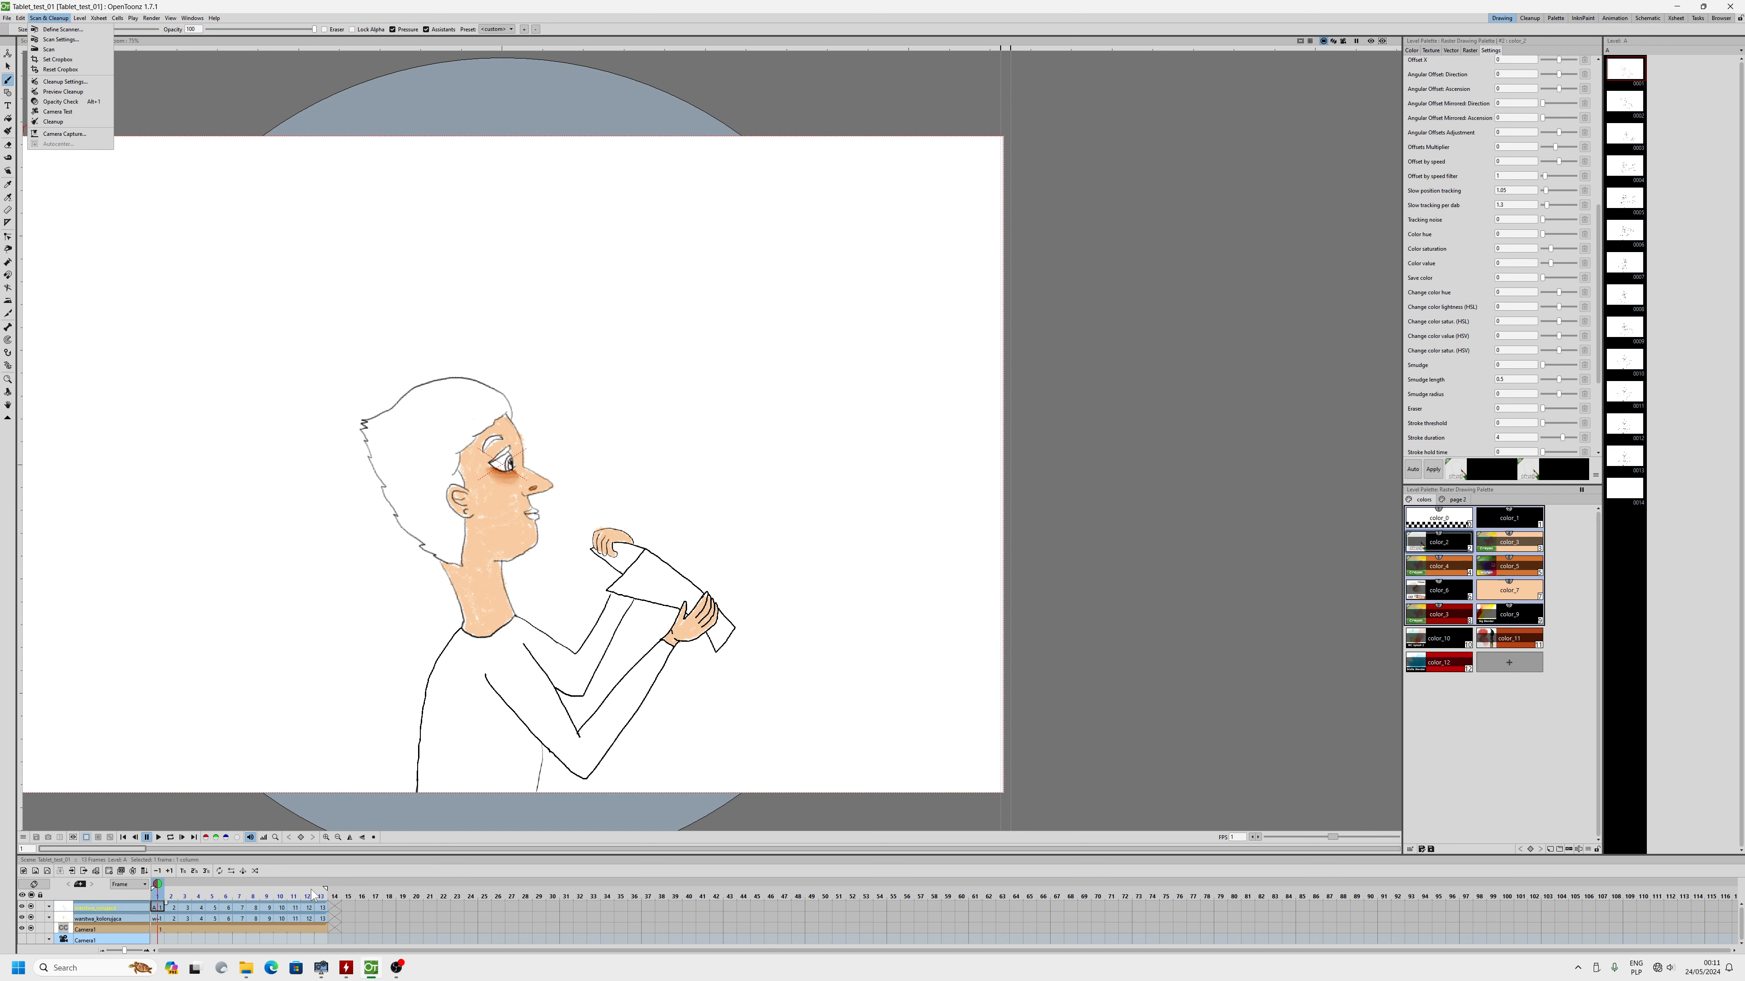
- Switch to File Explorer and open the tablet_01_test folder inside opentoonz 1.7 test projects on drive D, sorting the drive by modification date
{"action": "mouse_move", "coordinate": [239, 971]}
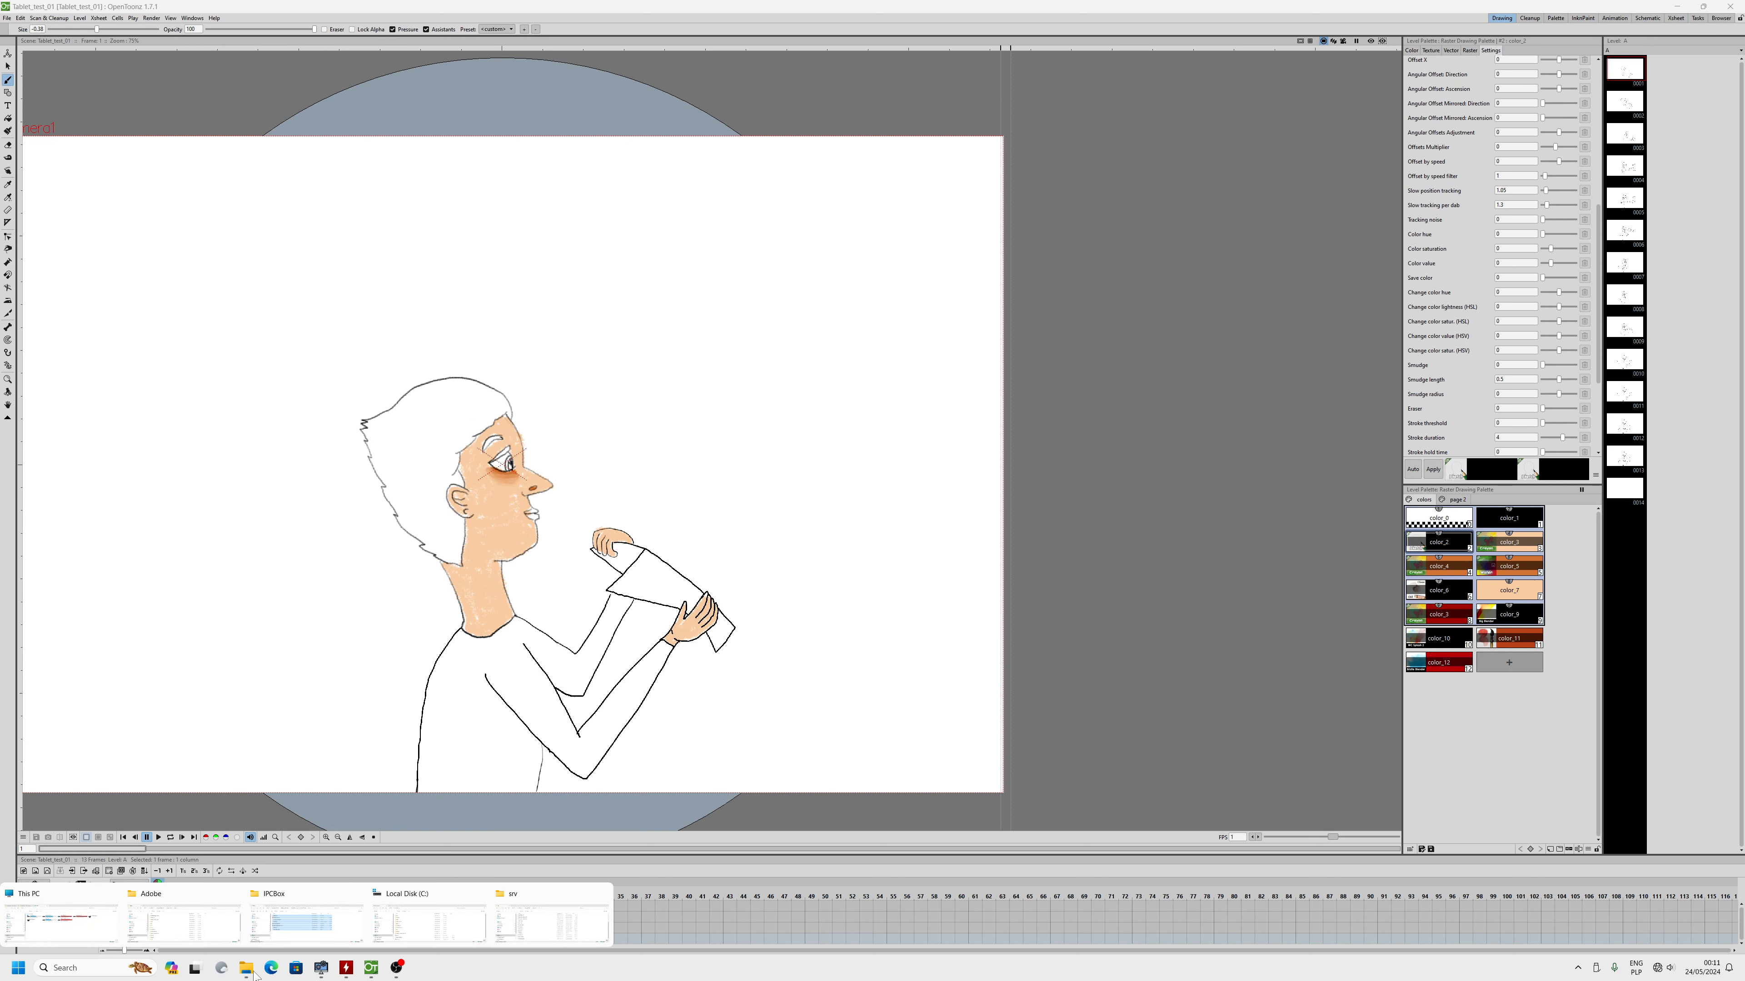
{"action": "left_click", "coordinate": [446, 932]}
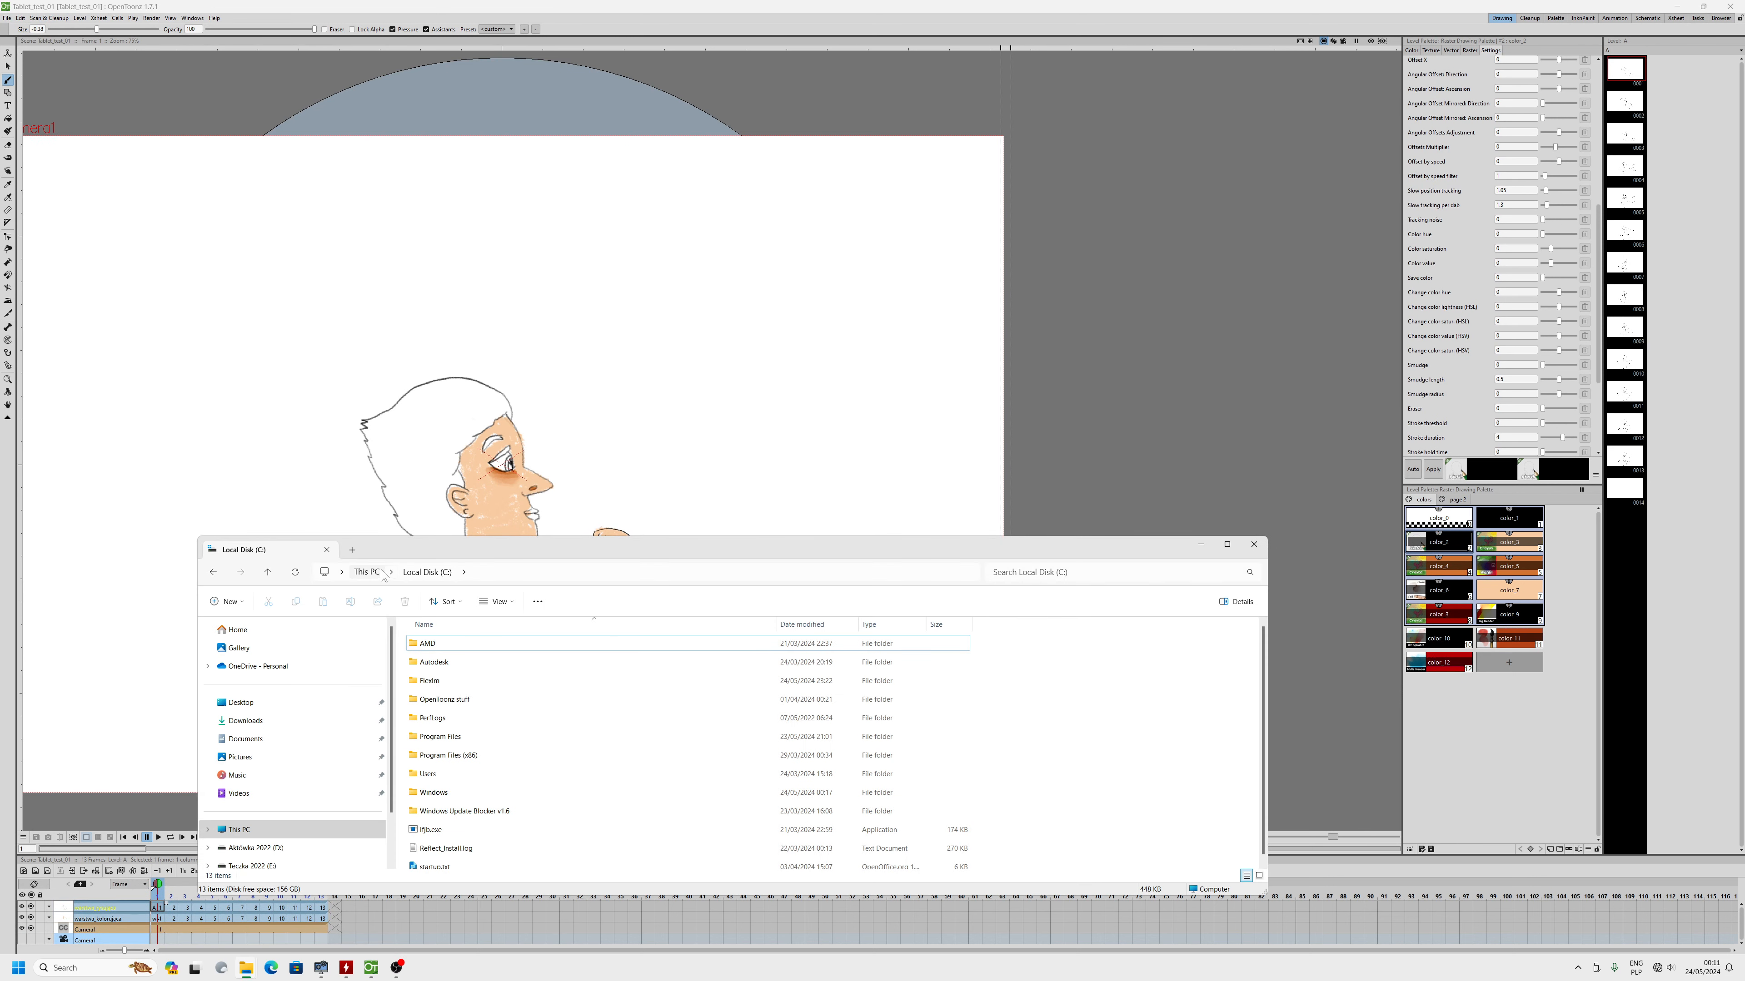
{"action": "left_click", "coordinate": [366, 575]}
{"action": "double_click", "coordinate": [616, 651]}
{"action": "left_click", "coordinate": [786, 625]}
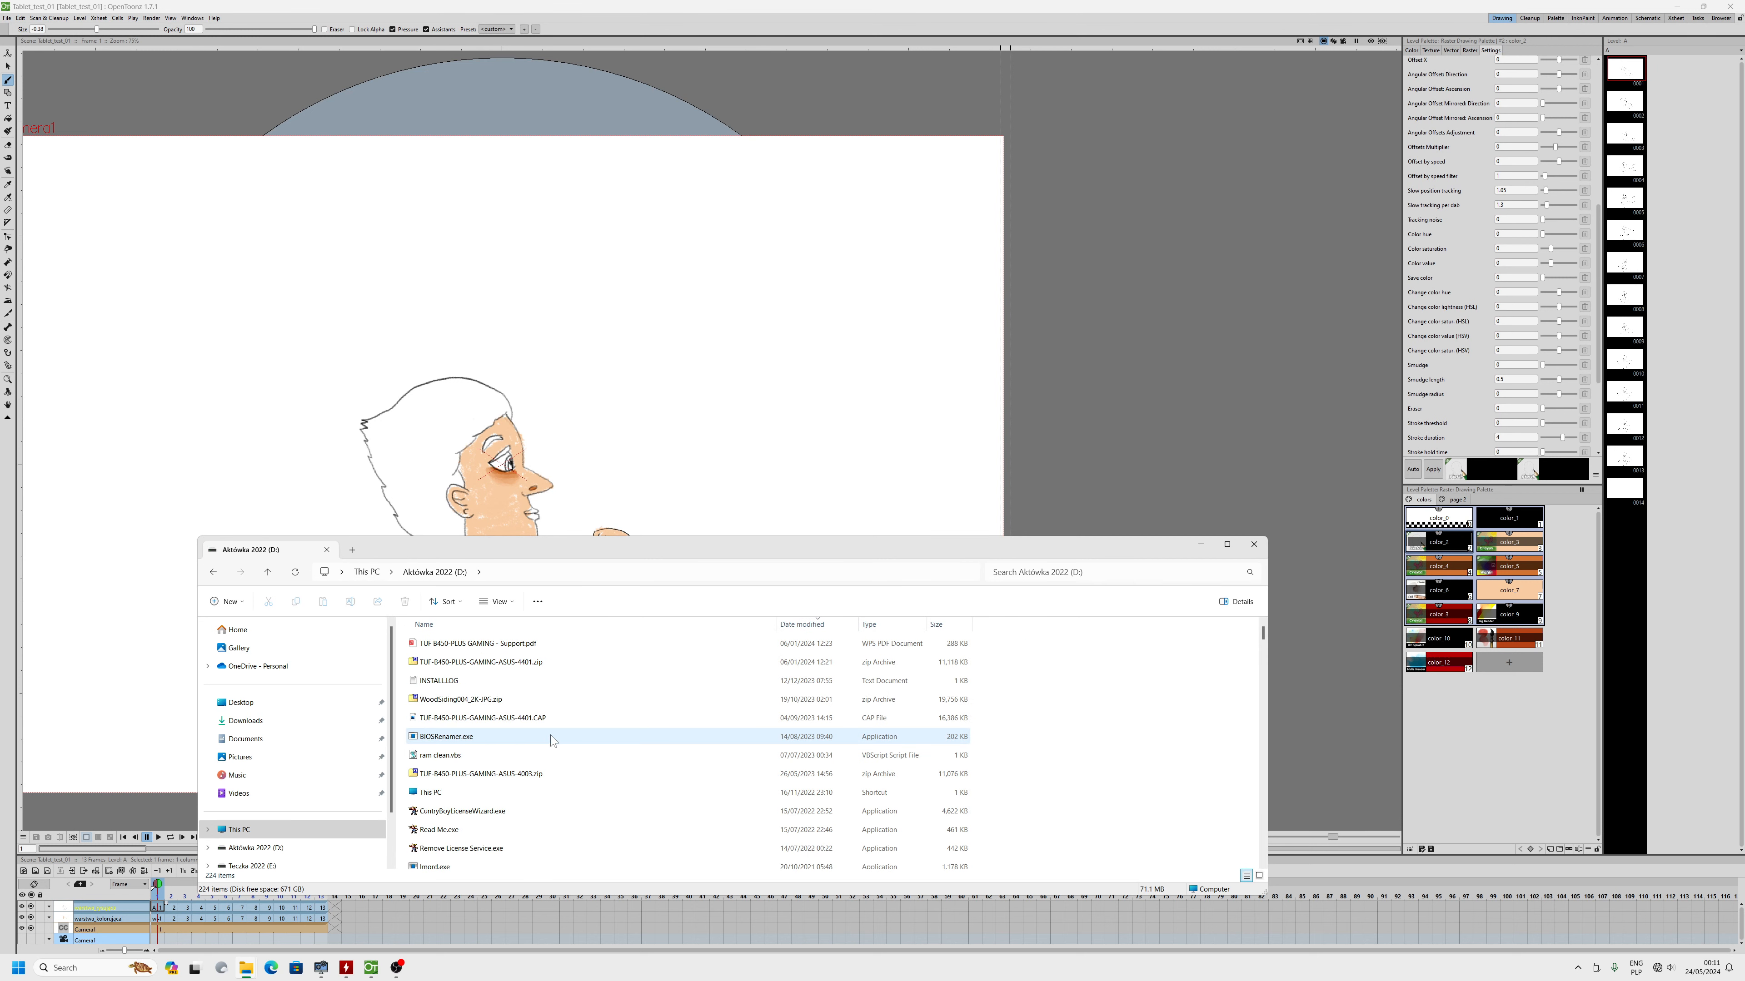
{"action": "scroll", "coordinate": [545, 735], "scroll_direction": "down", "scroll_amount": 3}
{"action": "scroll", "coordinate": [543, 740], "scroll_direction": "down", "scroll_amount": 1}
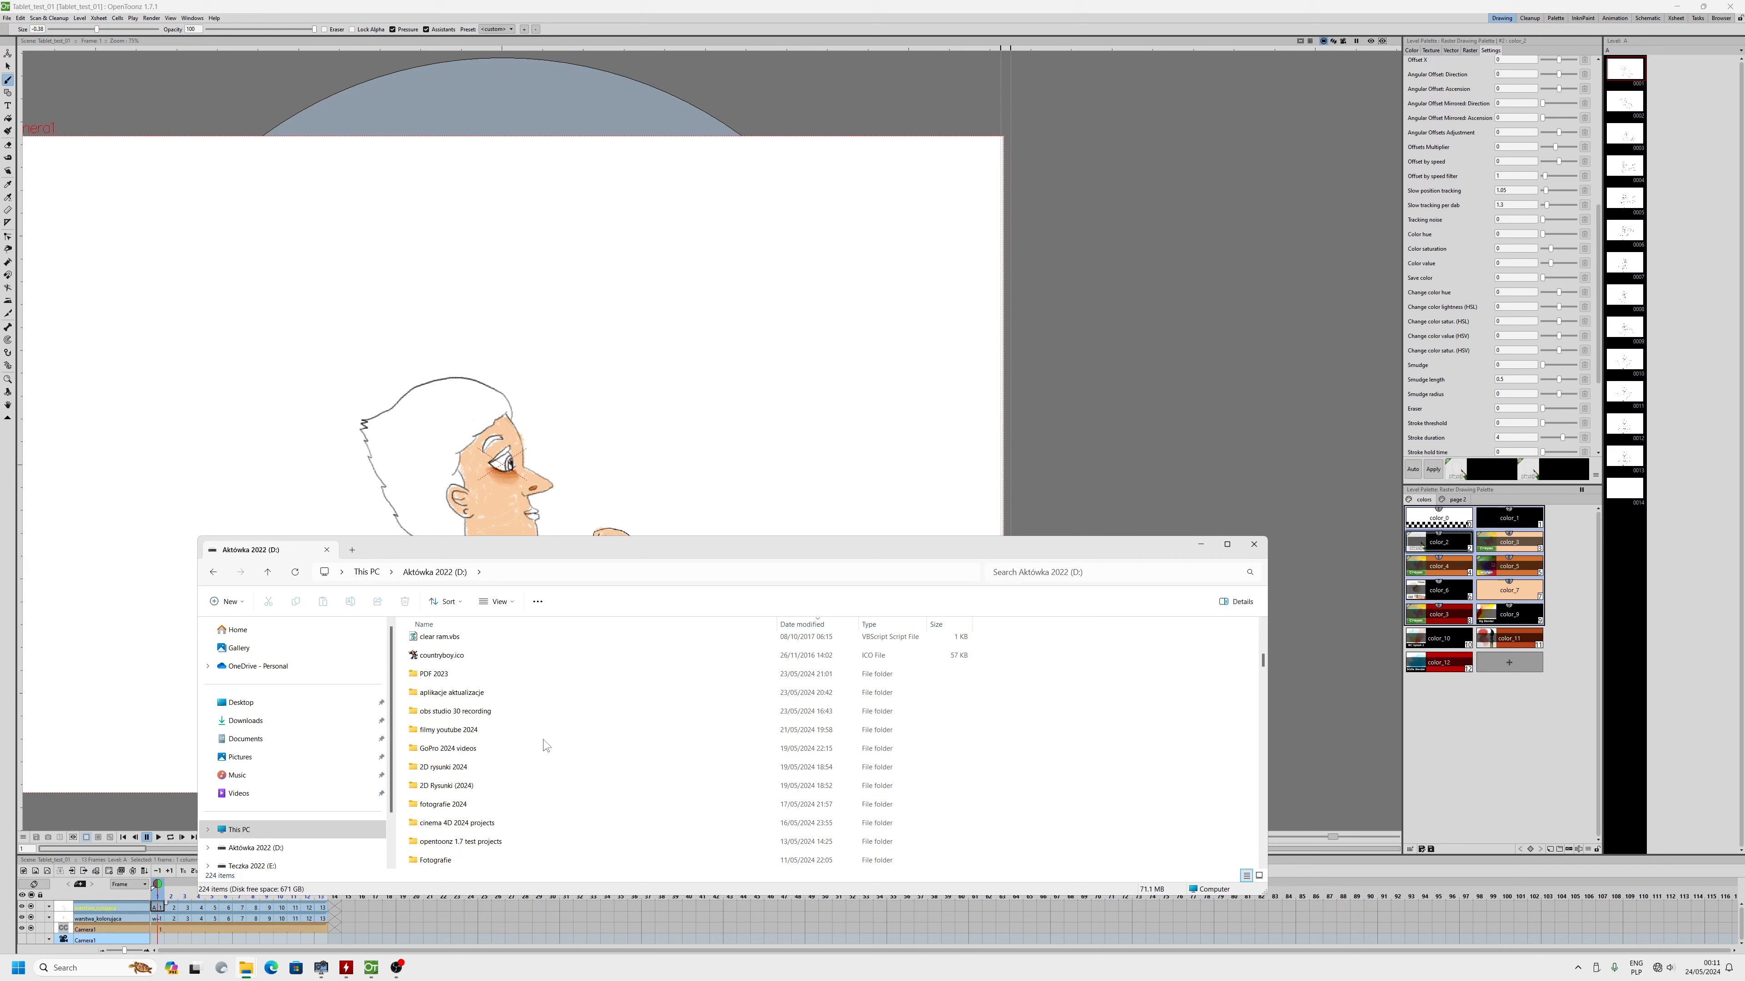
{"action": "double_click", "coordinate": [485, 790]}
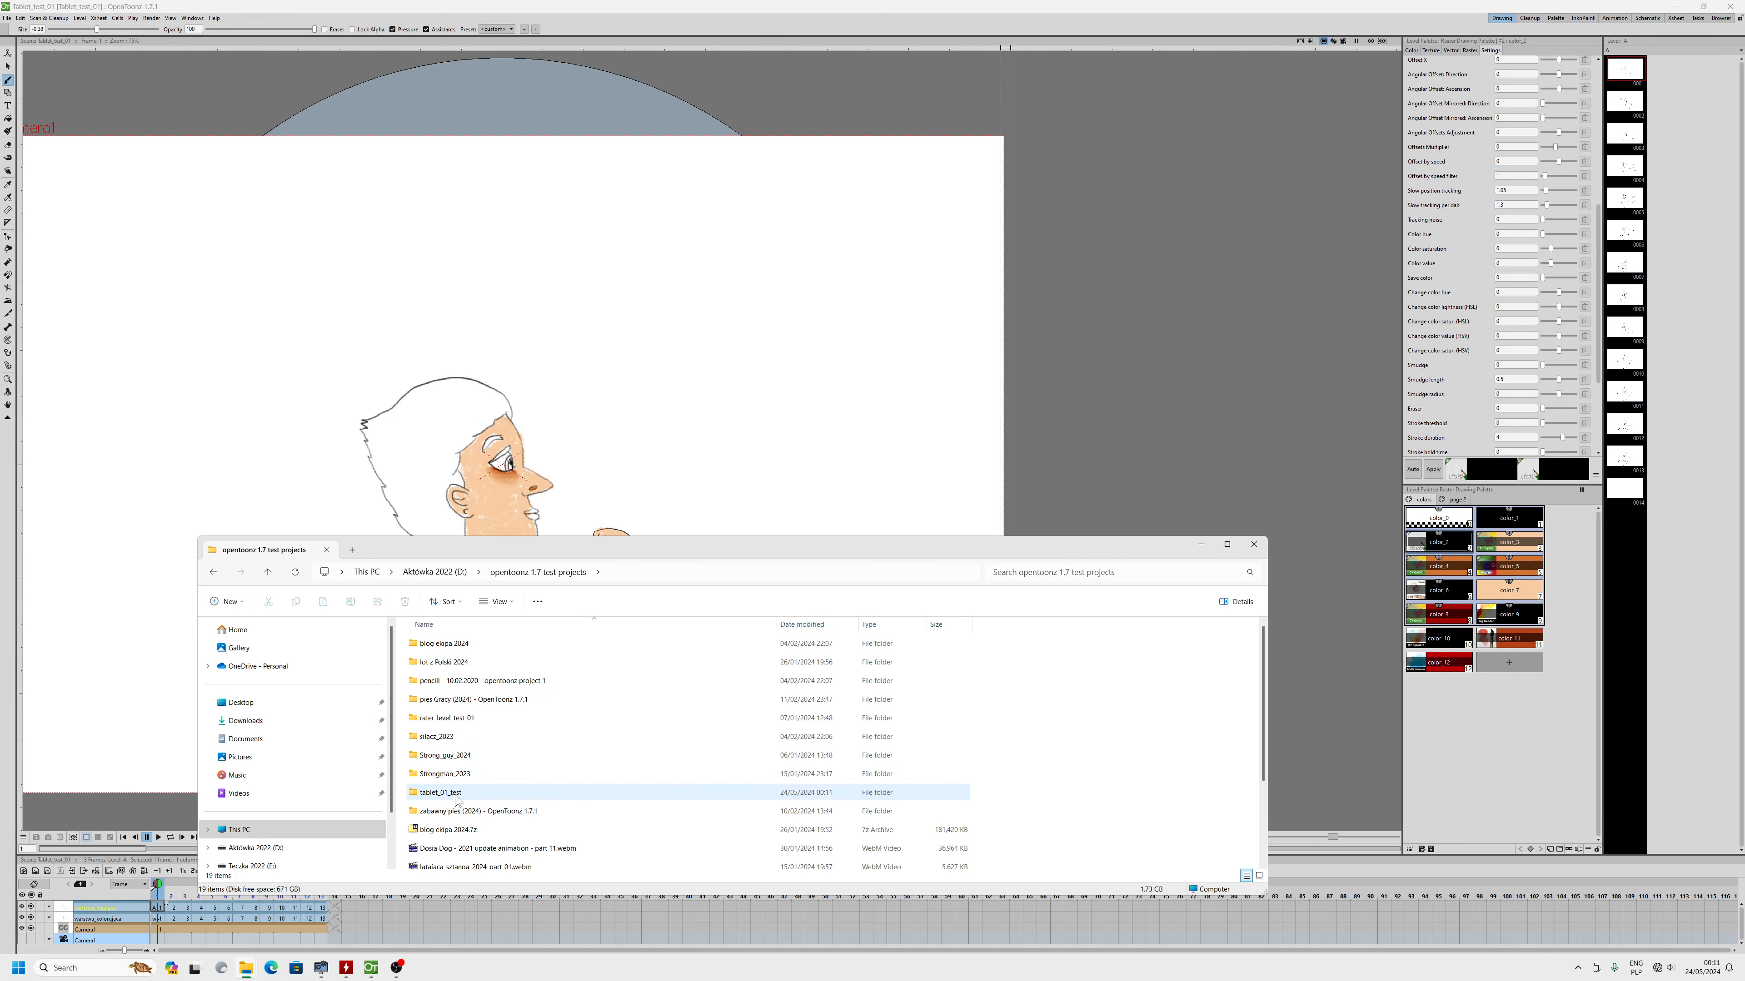
{"action": "double_click", "coordinate": [458, 799]}
- Display the tablet_01_test files as larger icons and open the untitled subfolder
{"action": "scroll", "coordinate": [687, 756], "scroll_direction": "down", "scroll_amount": 5}
{"action": "right_click", "coordinate": [701, 713]}
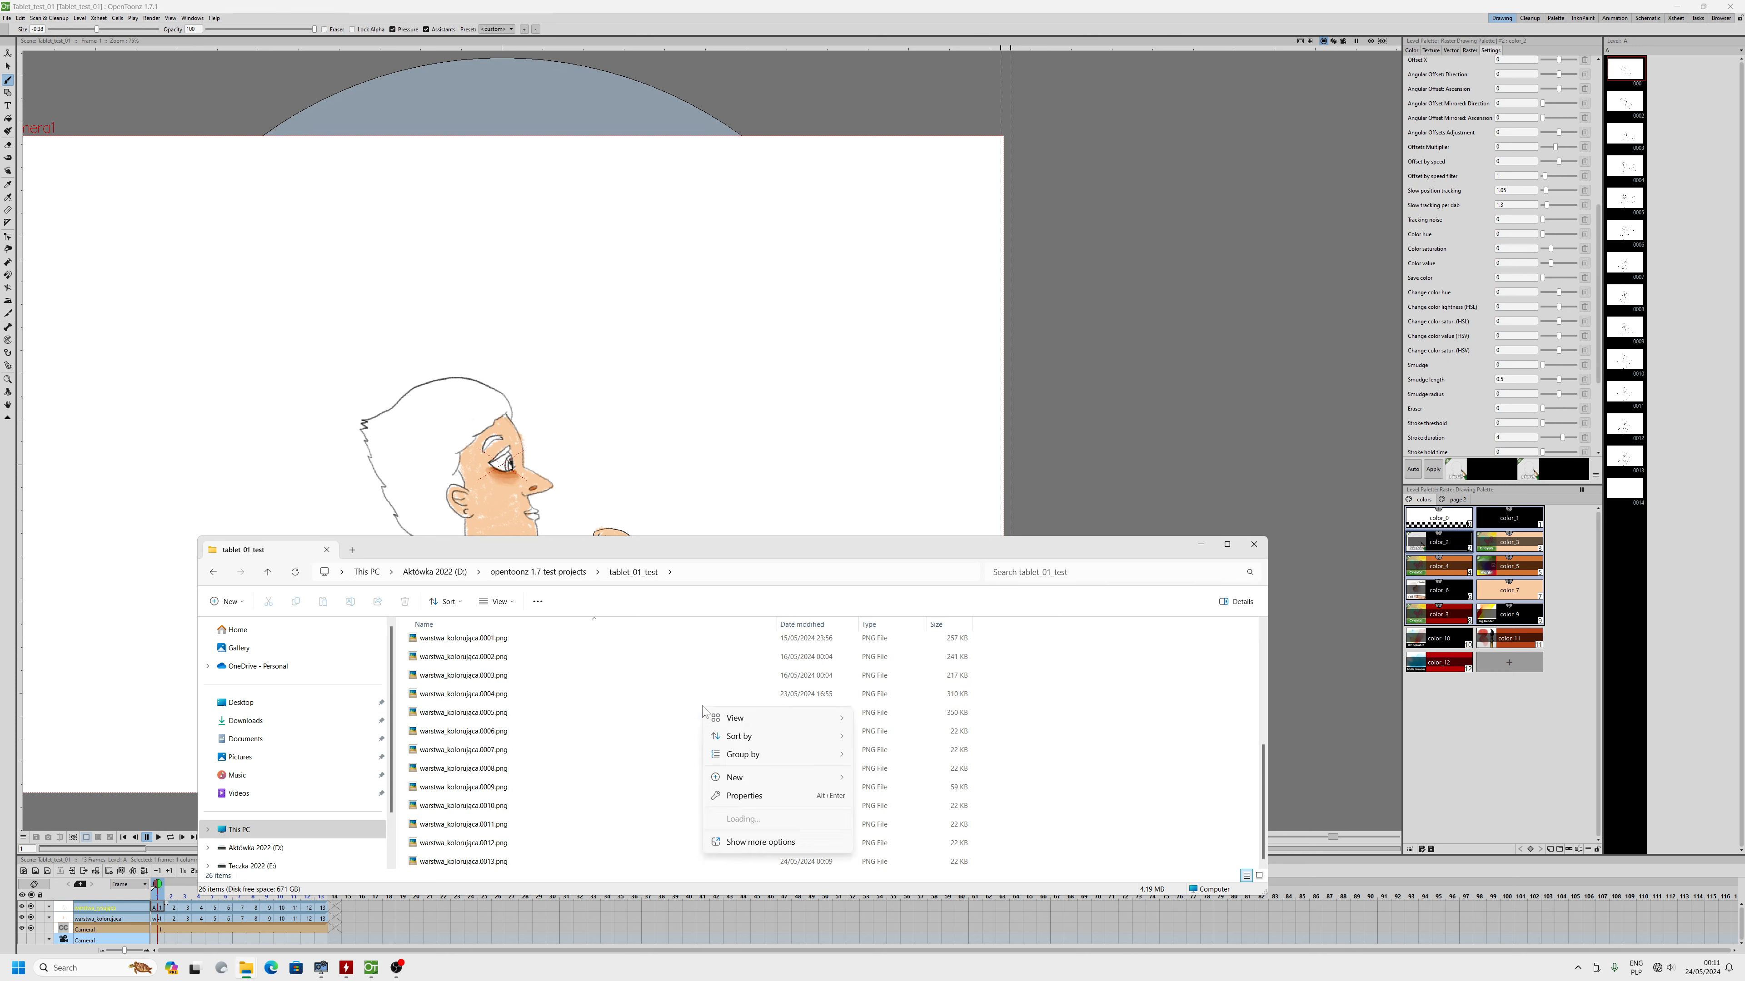
{"action": "mouse_move", "coordinate": [790, 718]}
{"action": "left_click", "coordinate": [893, 747]}
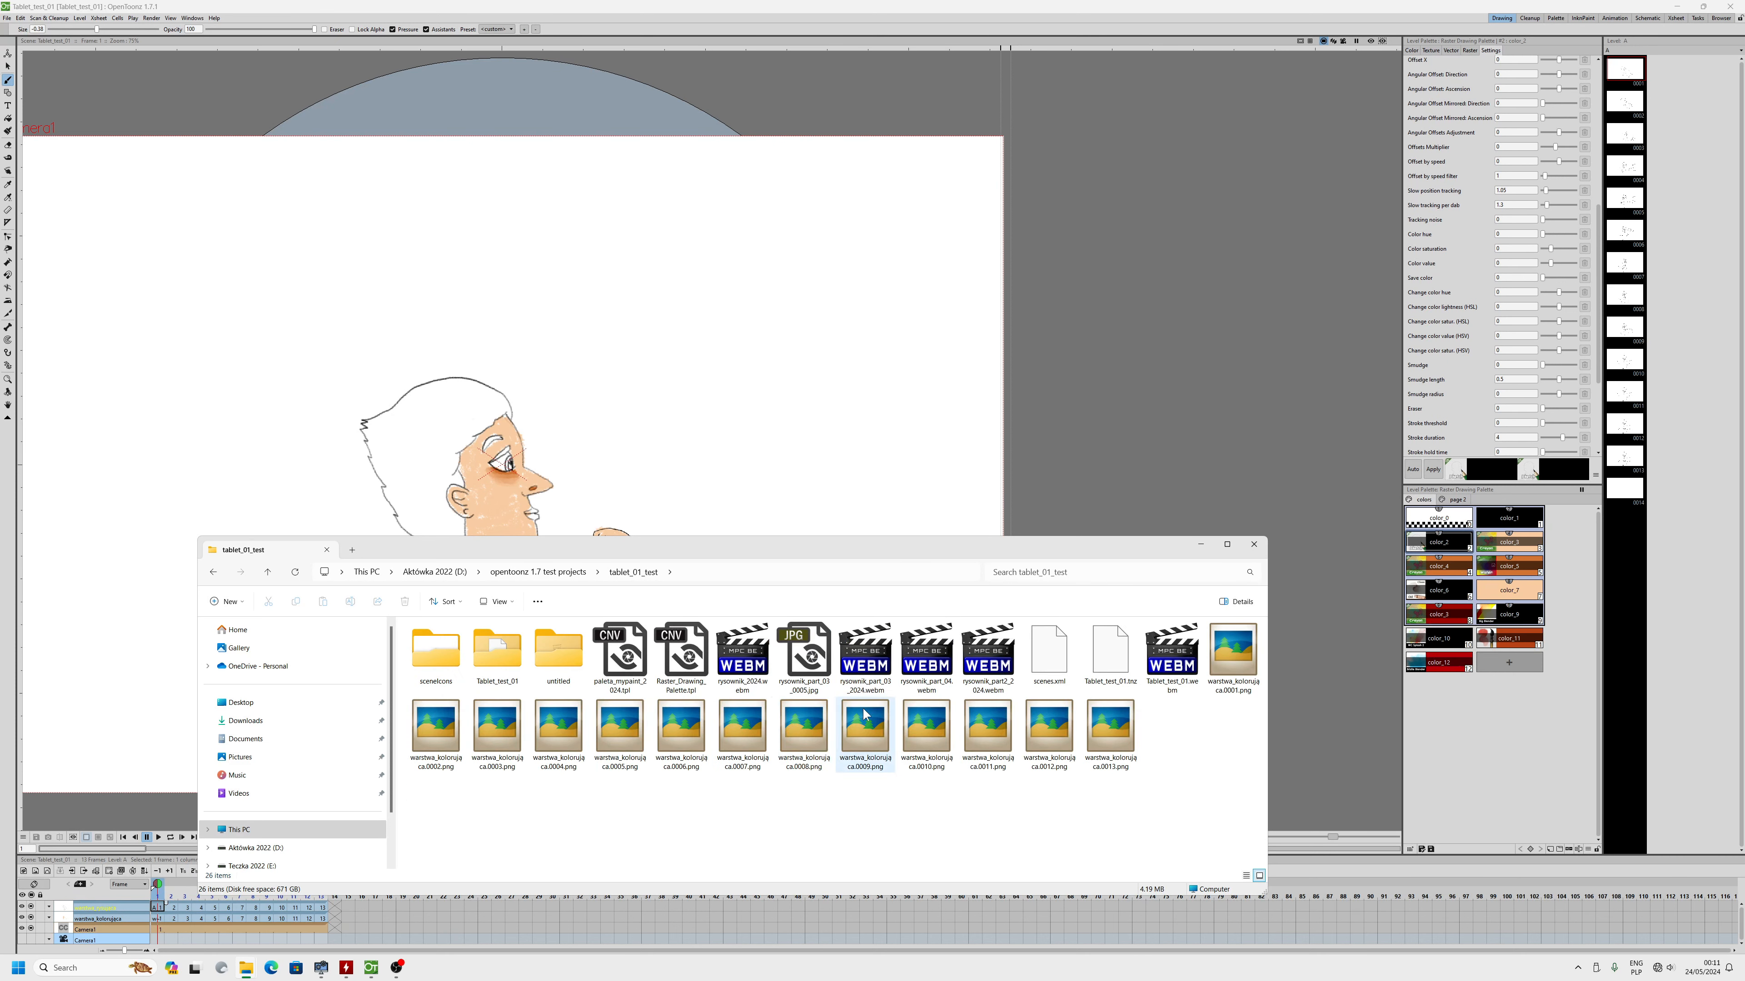
{"action": "double_click", "coordinate": [562, 650]}
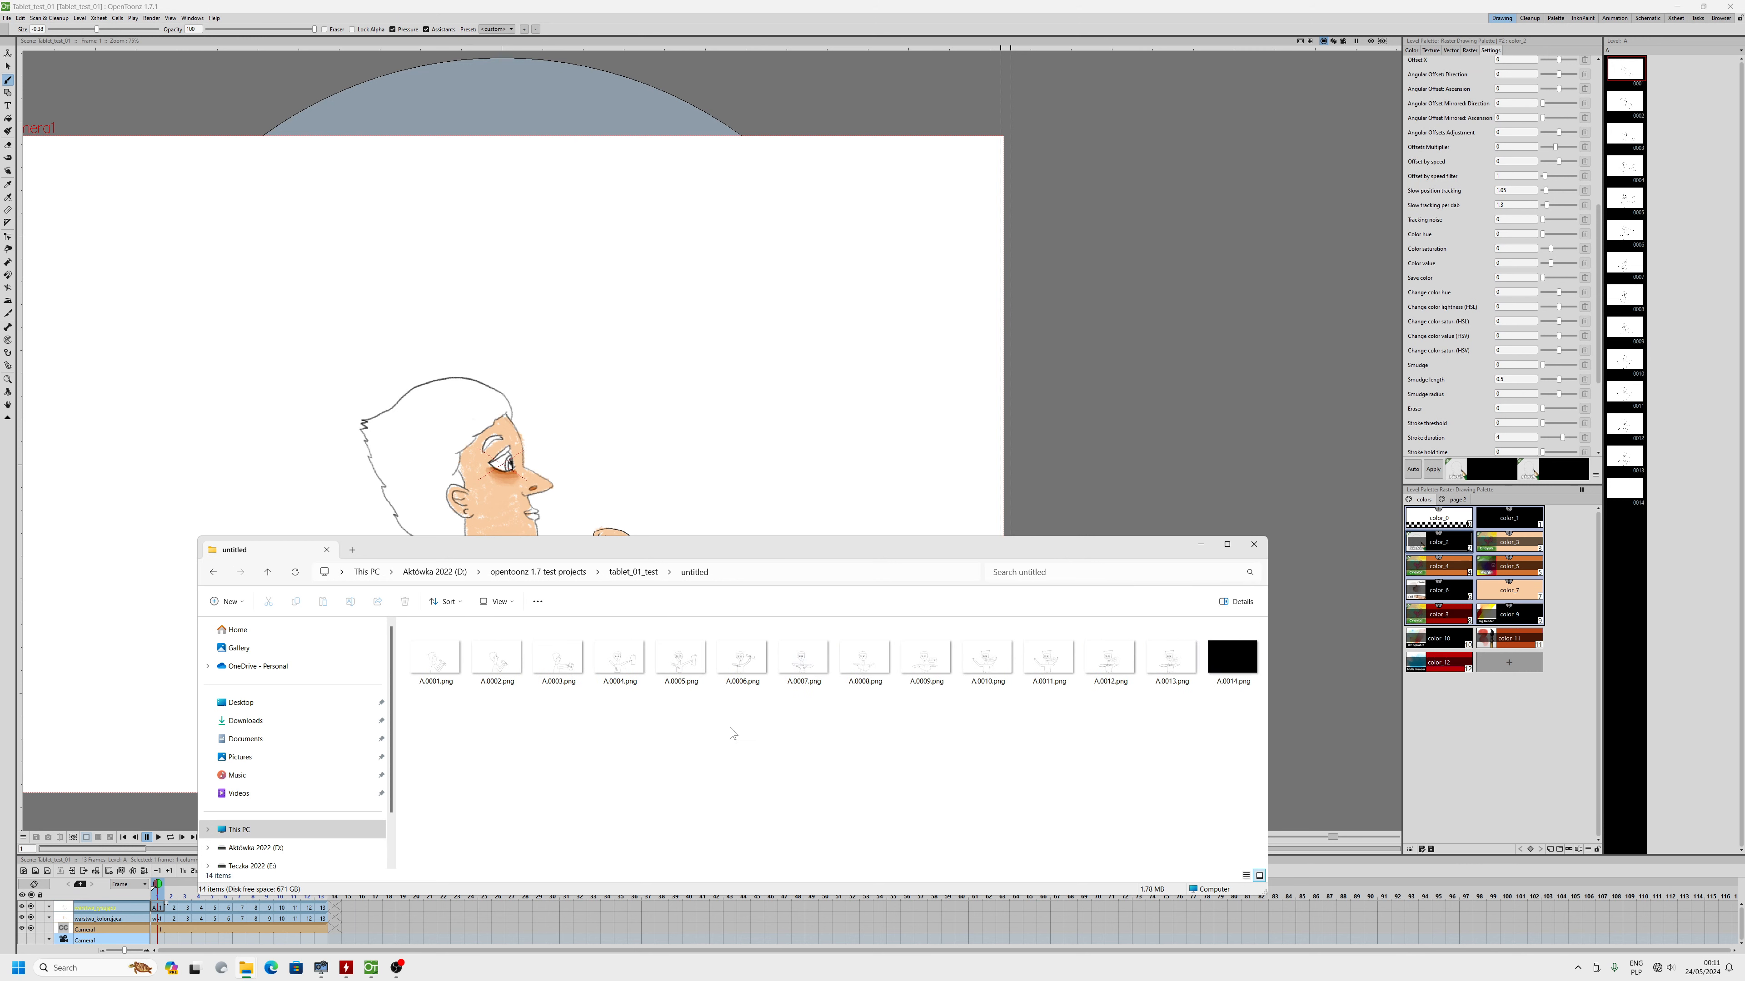
- View the saved image A.0013.png, compare it with A.0012.png and close the image viewer
{"action": "left_click", "coordinate": [1184, 667]}
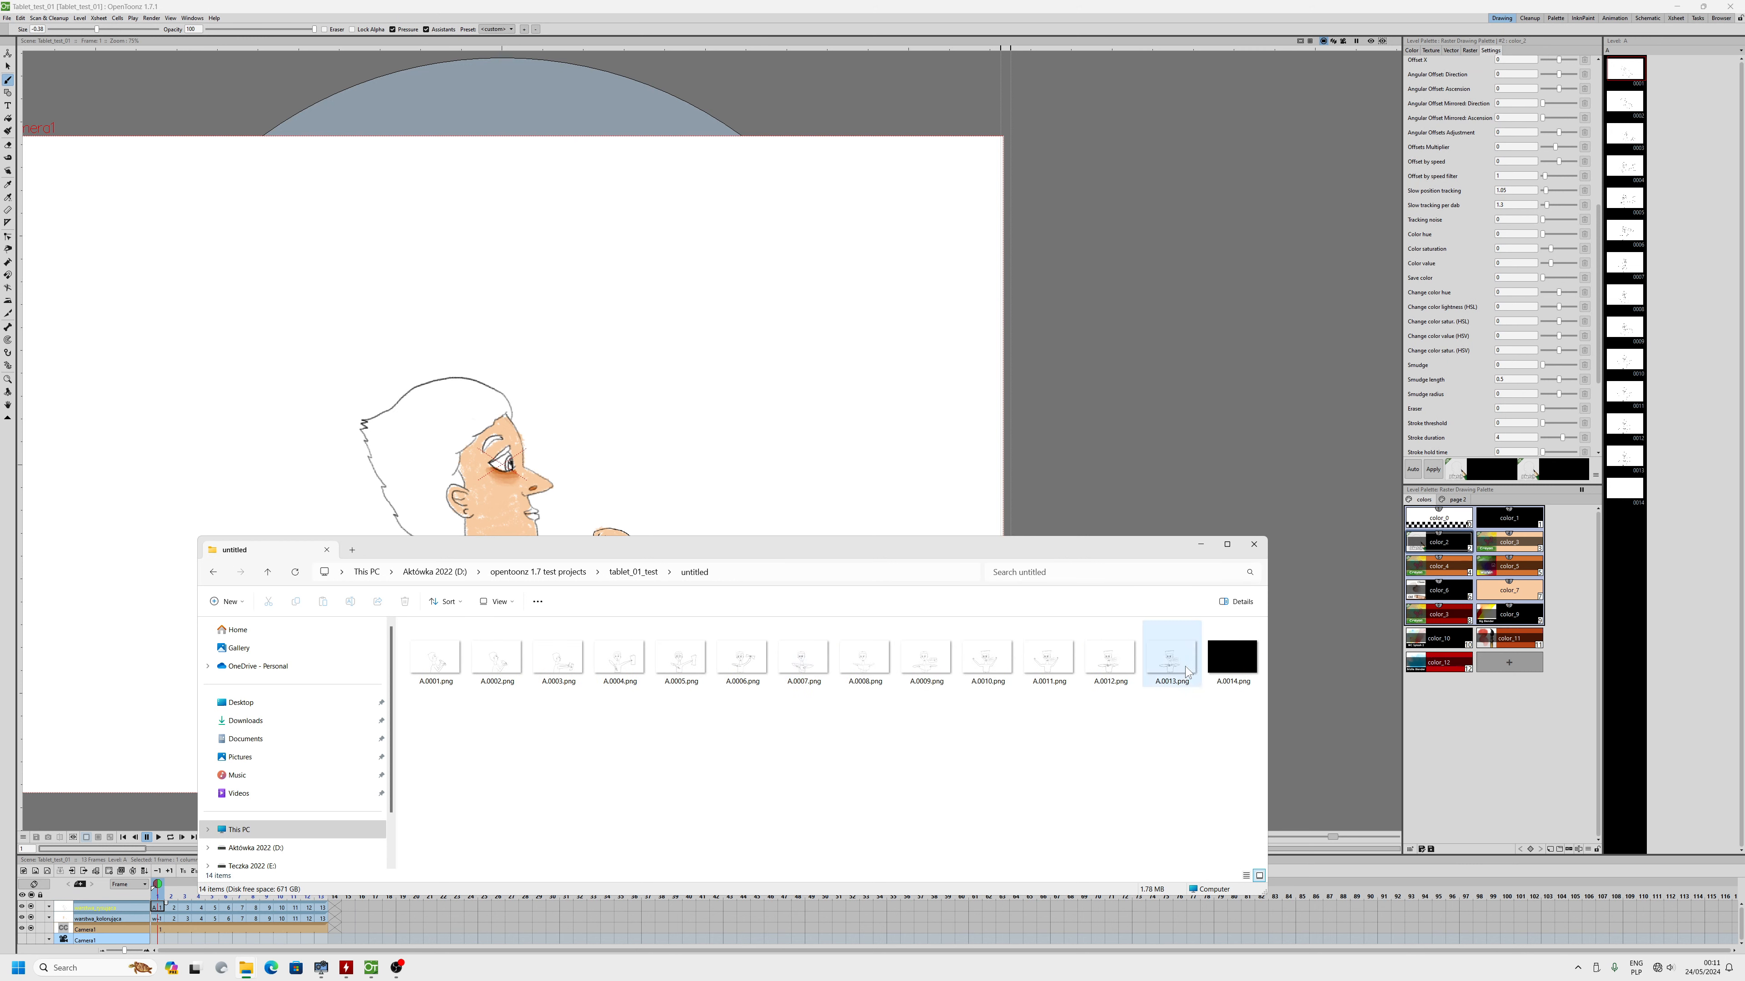
{"action": "double_click", "coordinate": [1178, 667]}
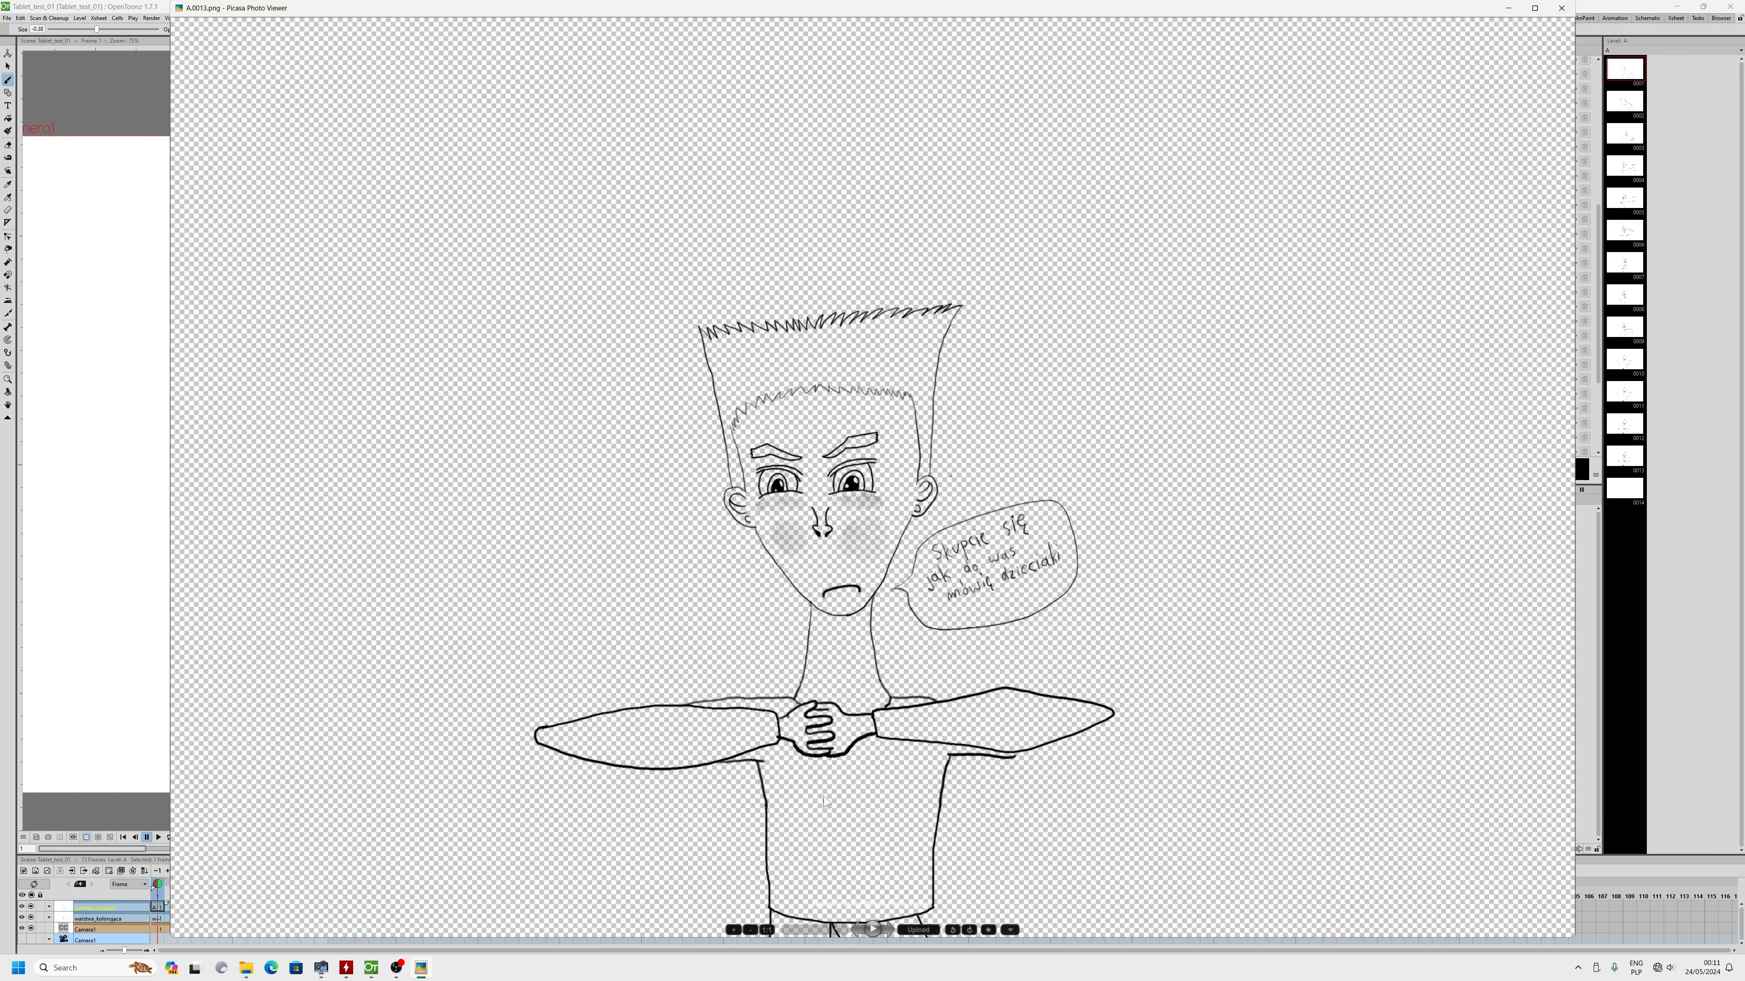
{"action": "left_click", "coordinate": [857, 930]}
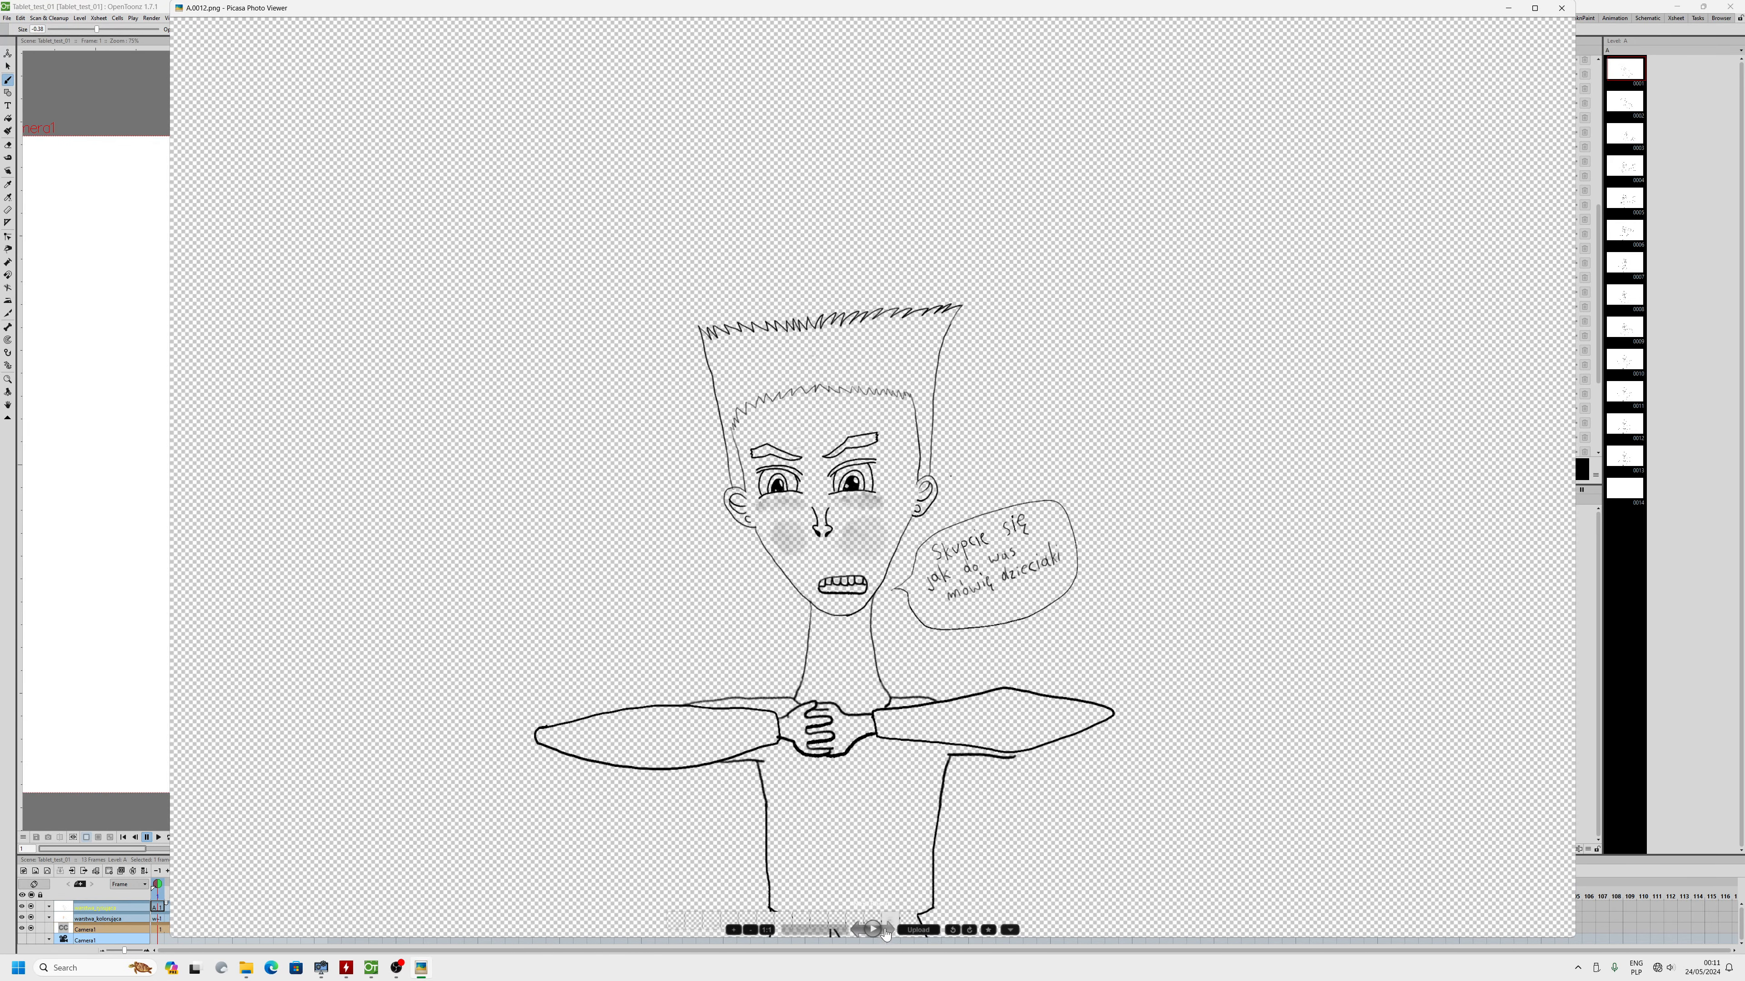
{"action": "left_click", "coordinate": [888, 930]}
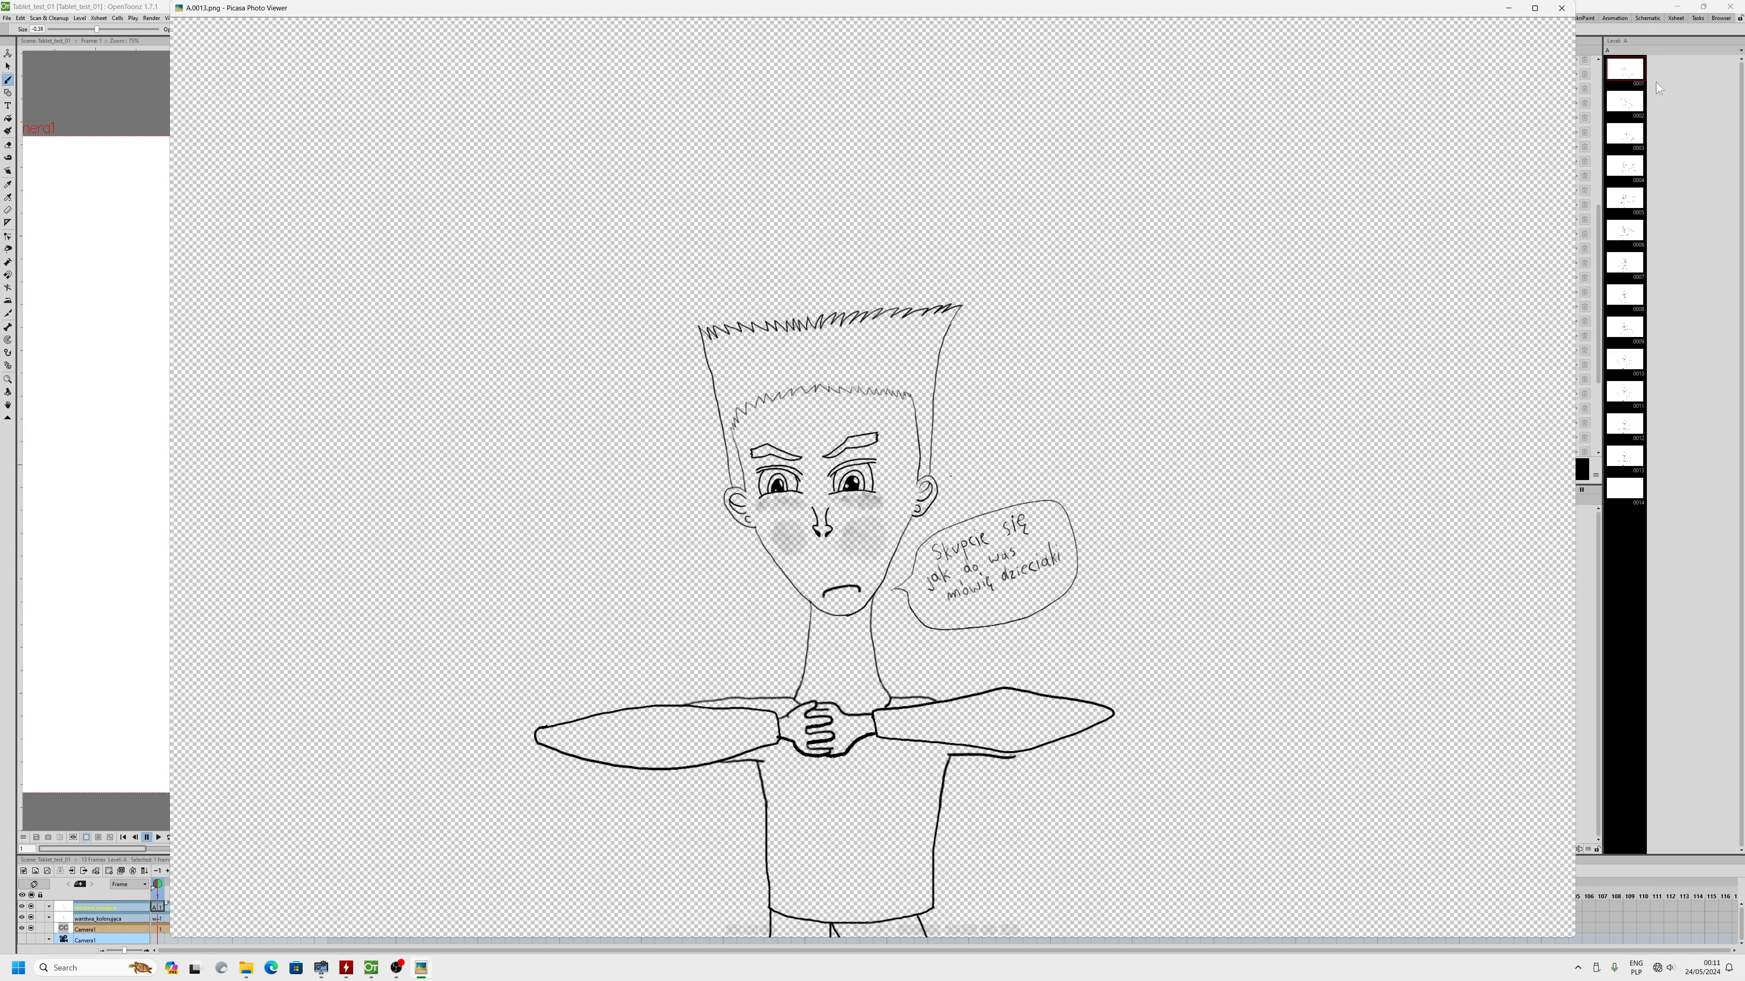
{"action": "left_click", "coordinate": [1561, 7]}
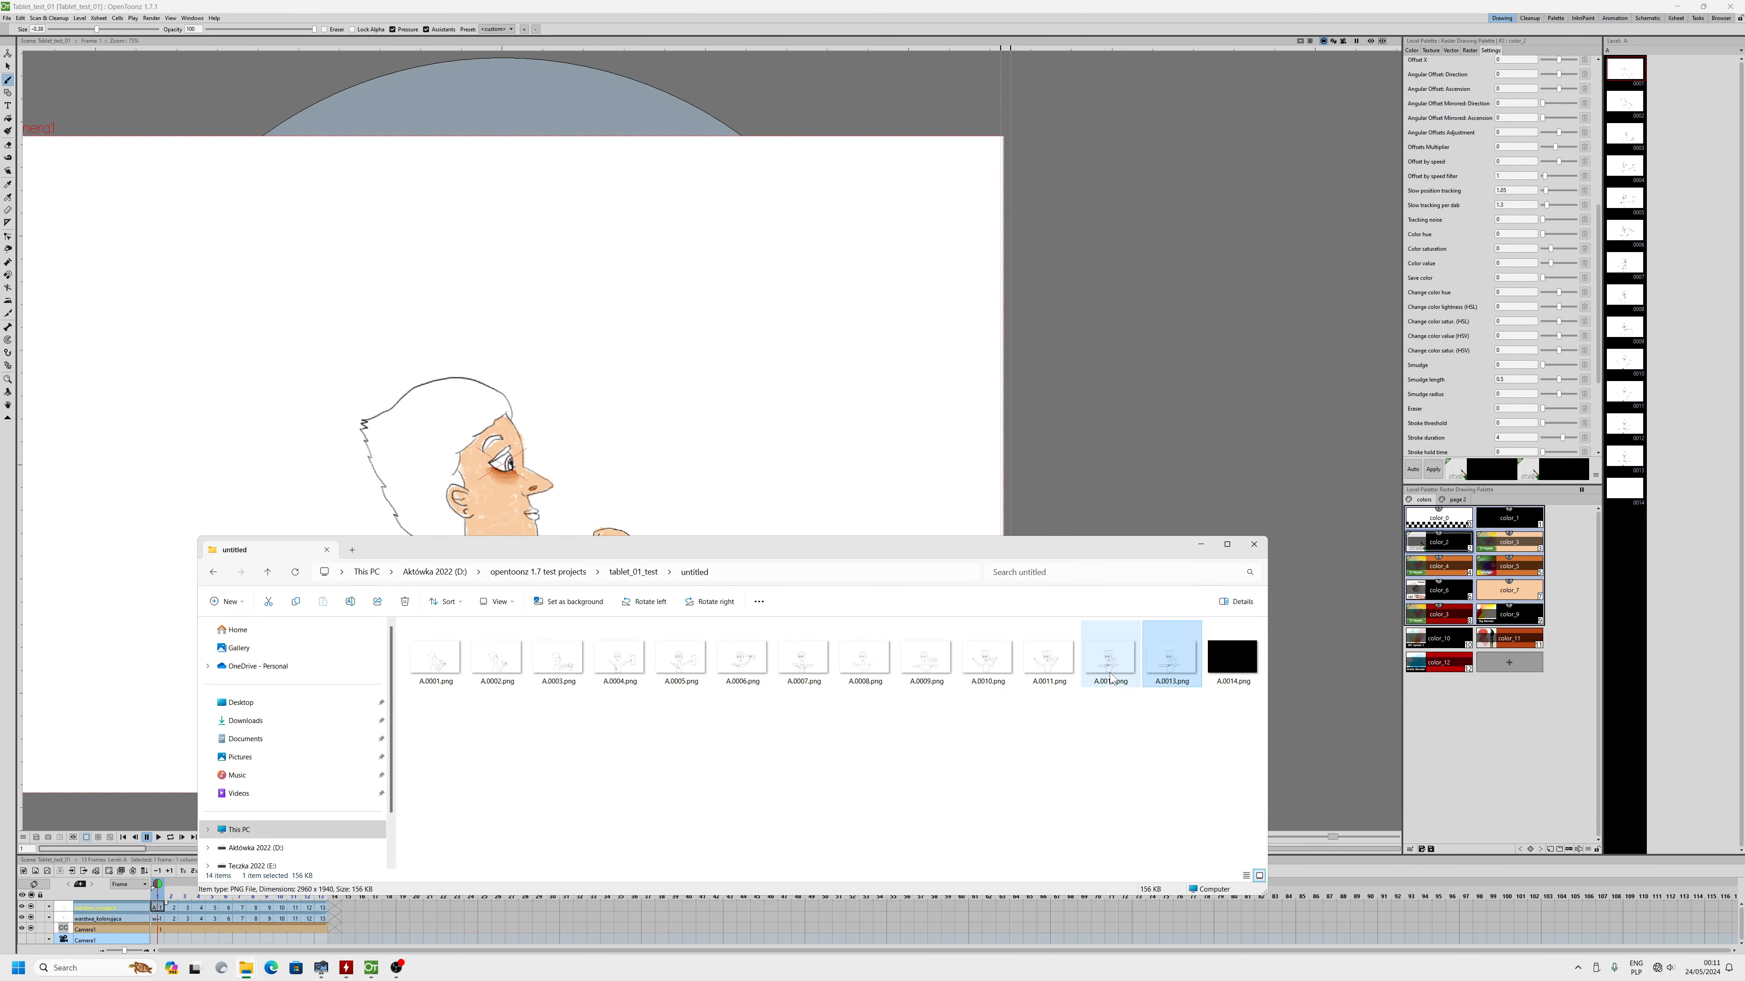
- Minimise File Explorer to return to OpenToonz and check the drawings at frames 12 and 1
{"action": "left_click", "coordinate": [1200, 544]}
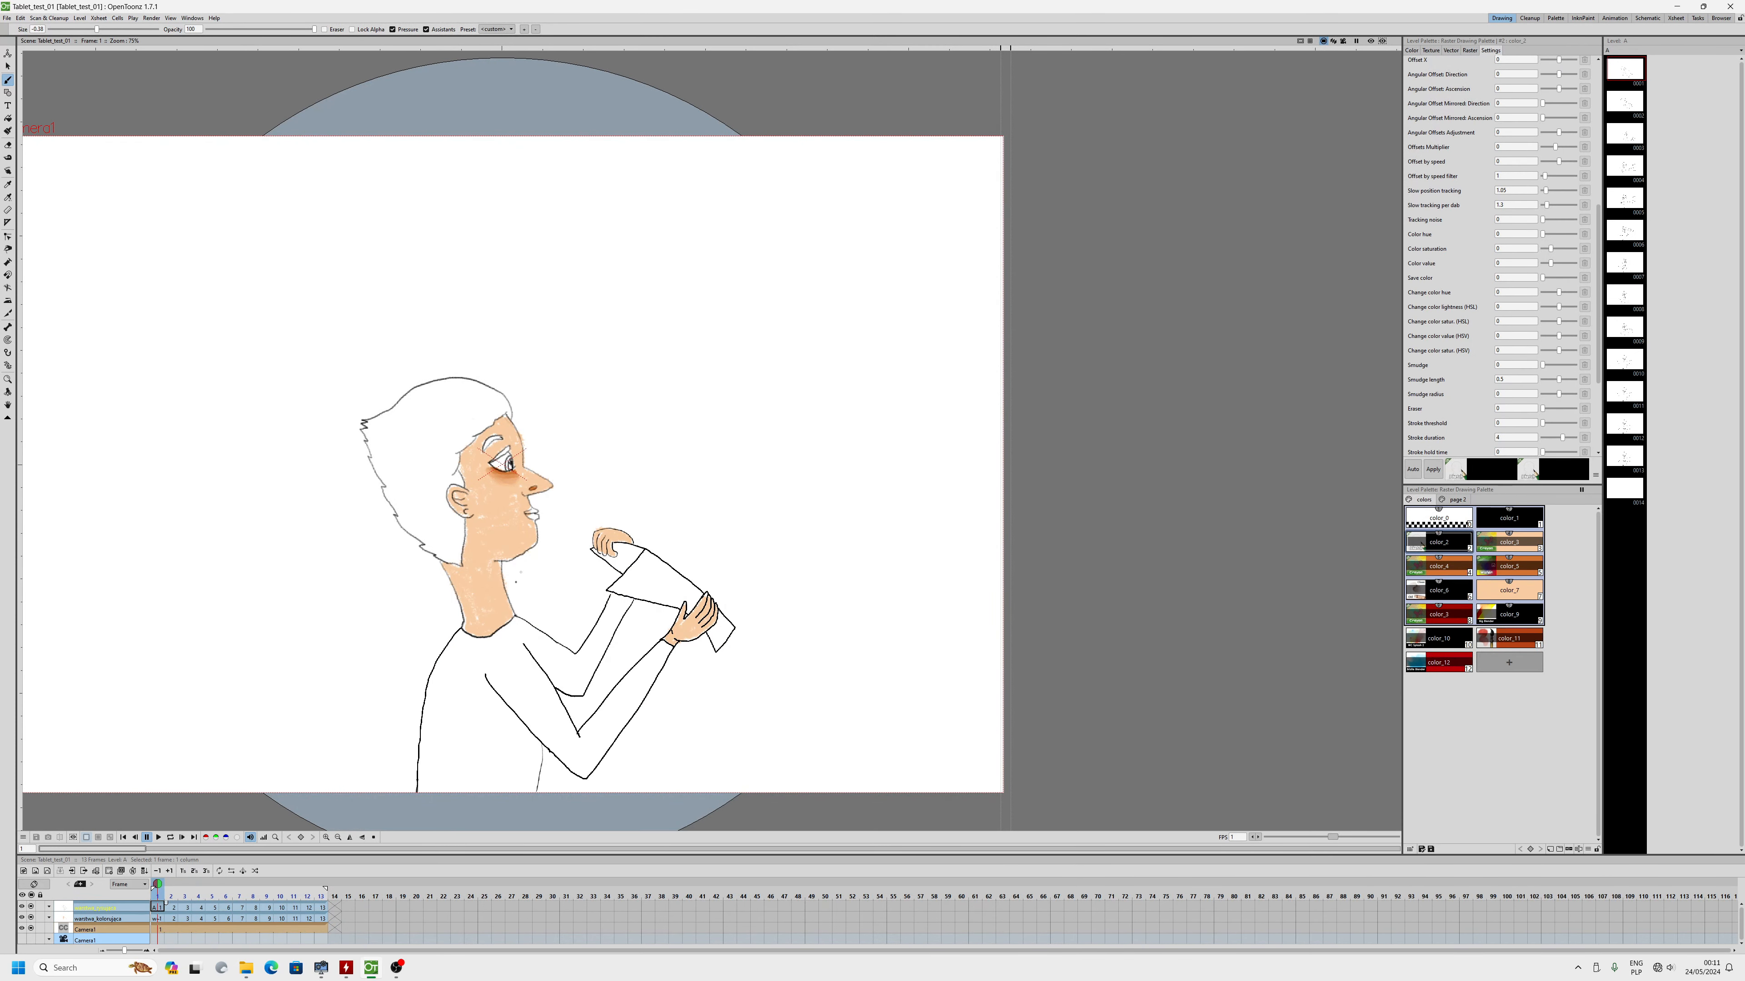
{"action": "left_click", "coordinate": [291, 908]}
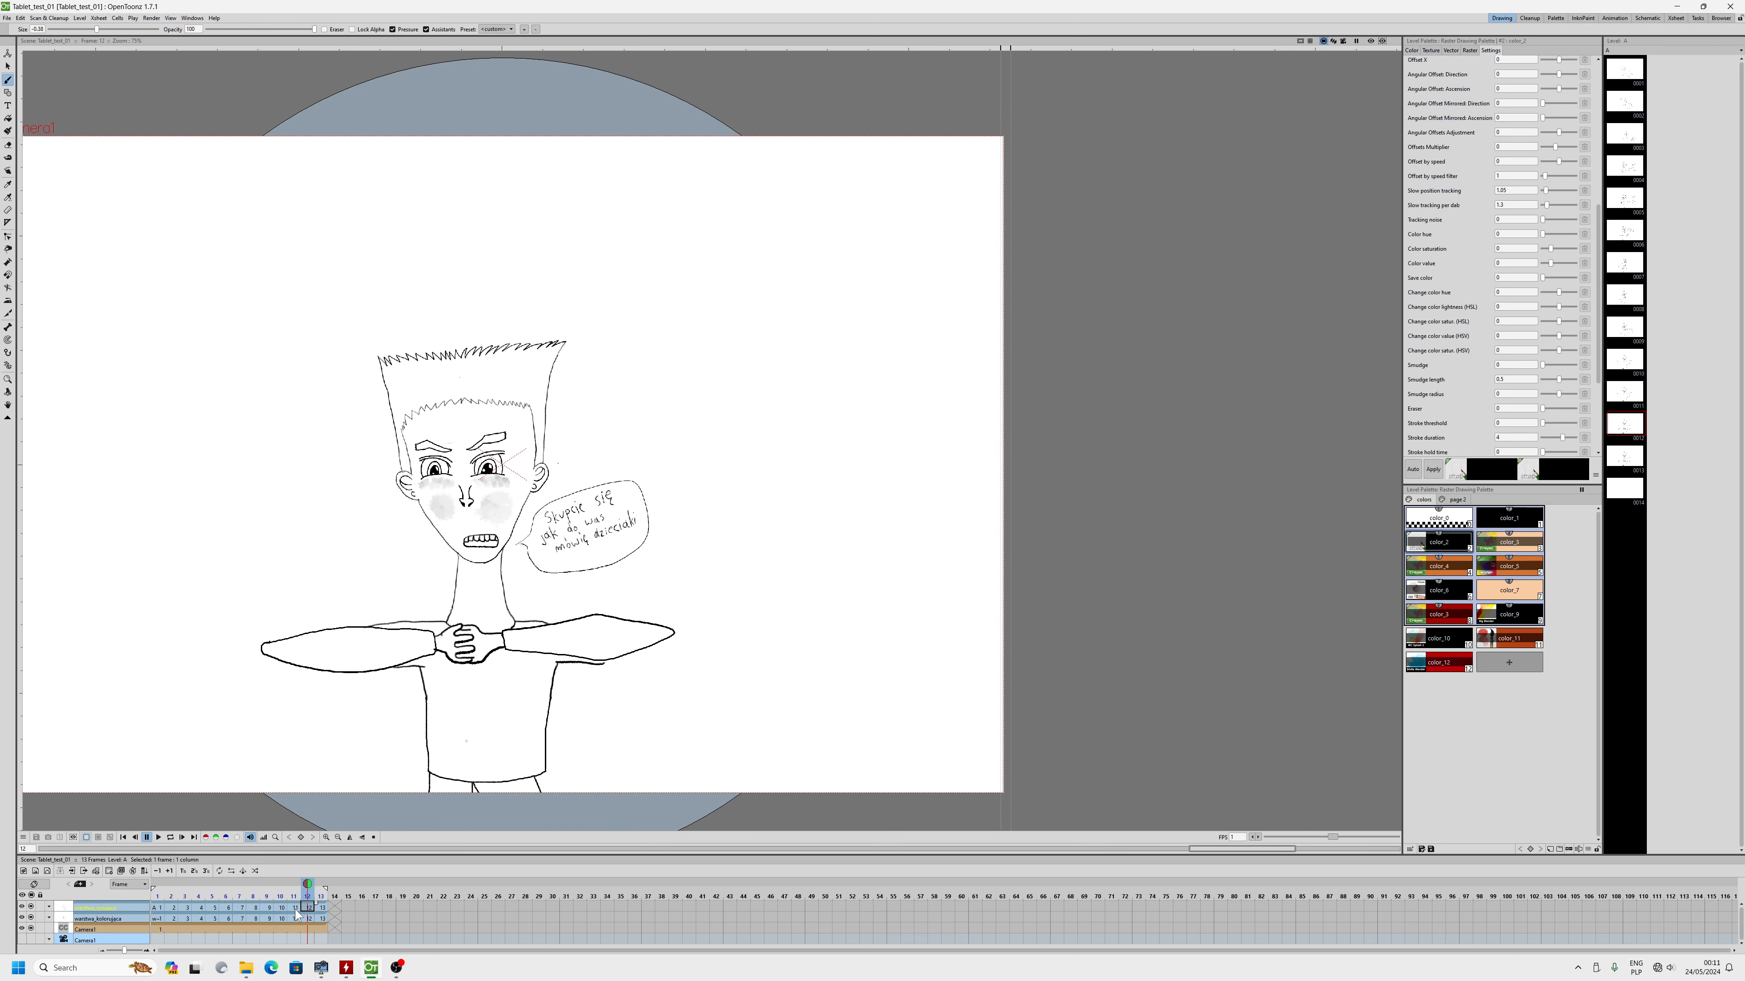
{"action": "left_click", "coordinate": [161, 908]}
{"action": "left_click", "coordinate": [395, 967]}
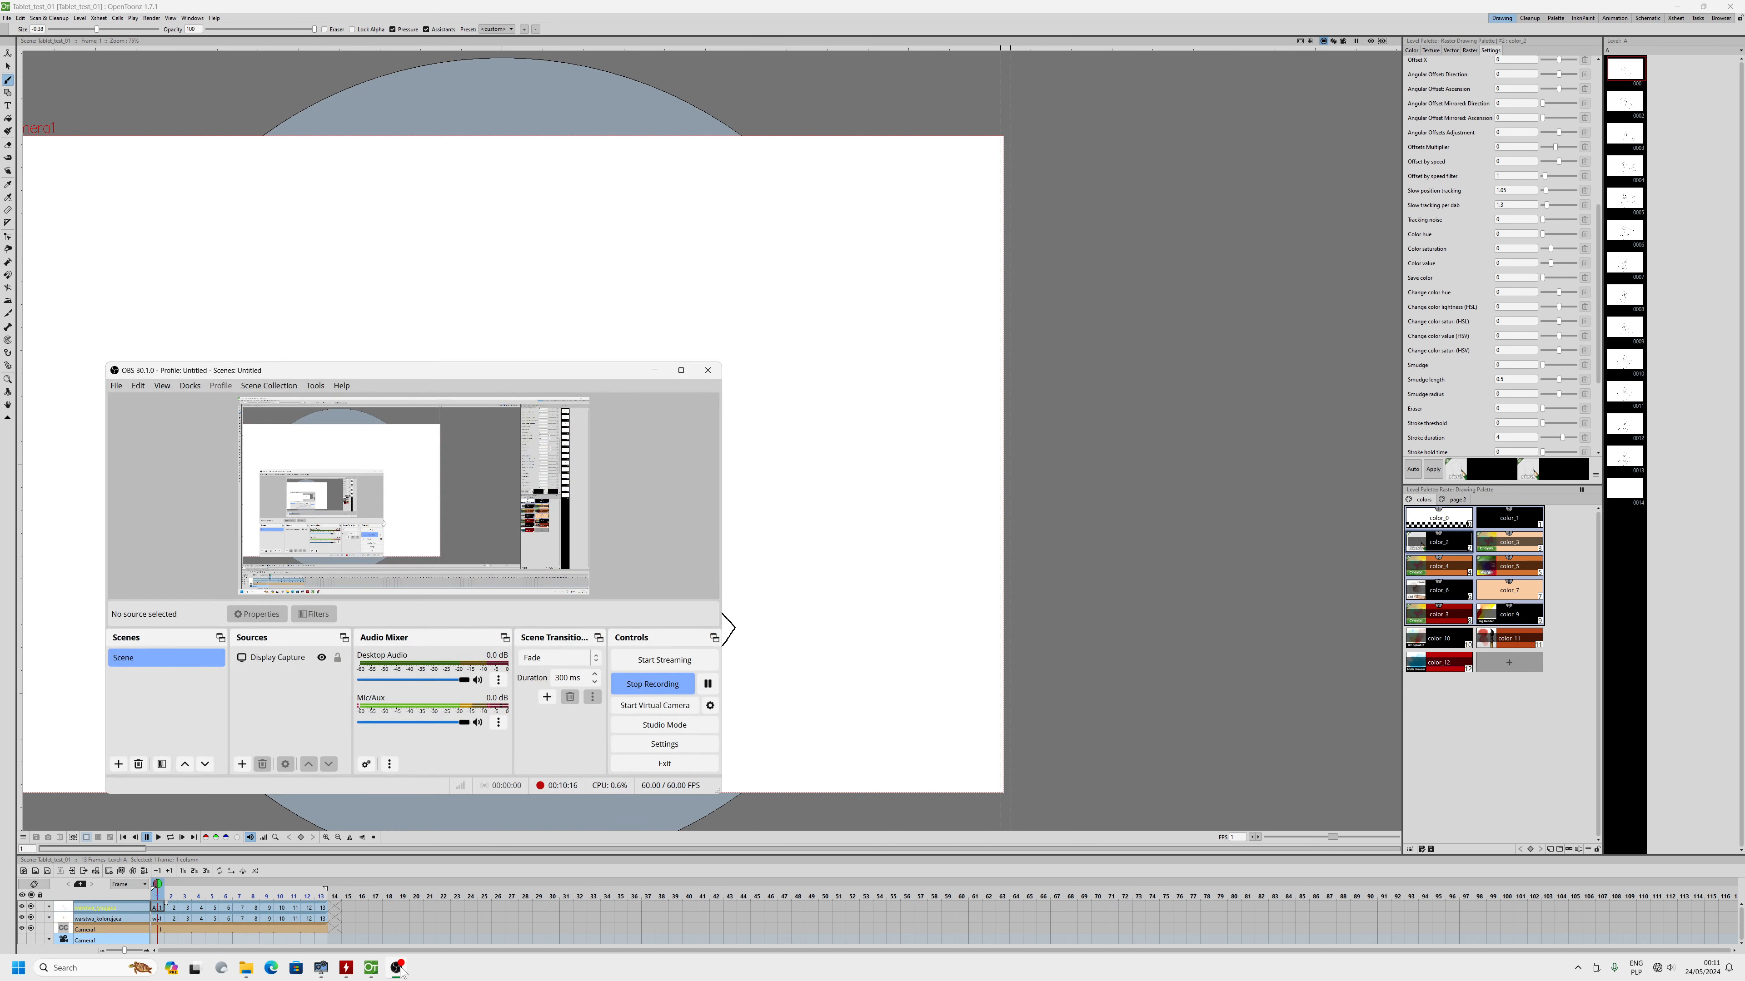